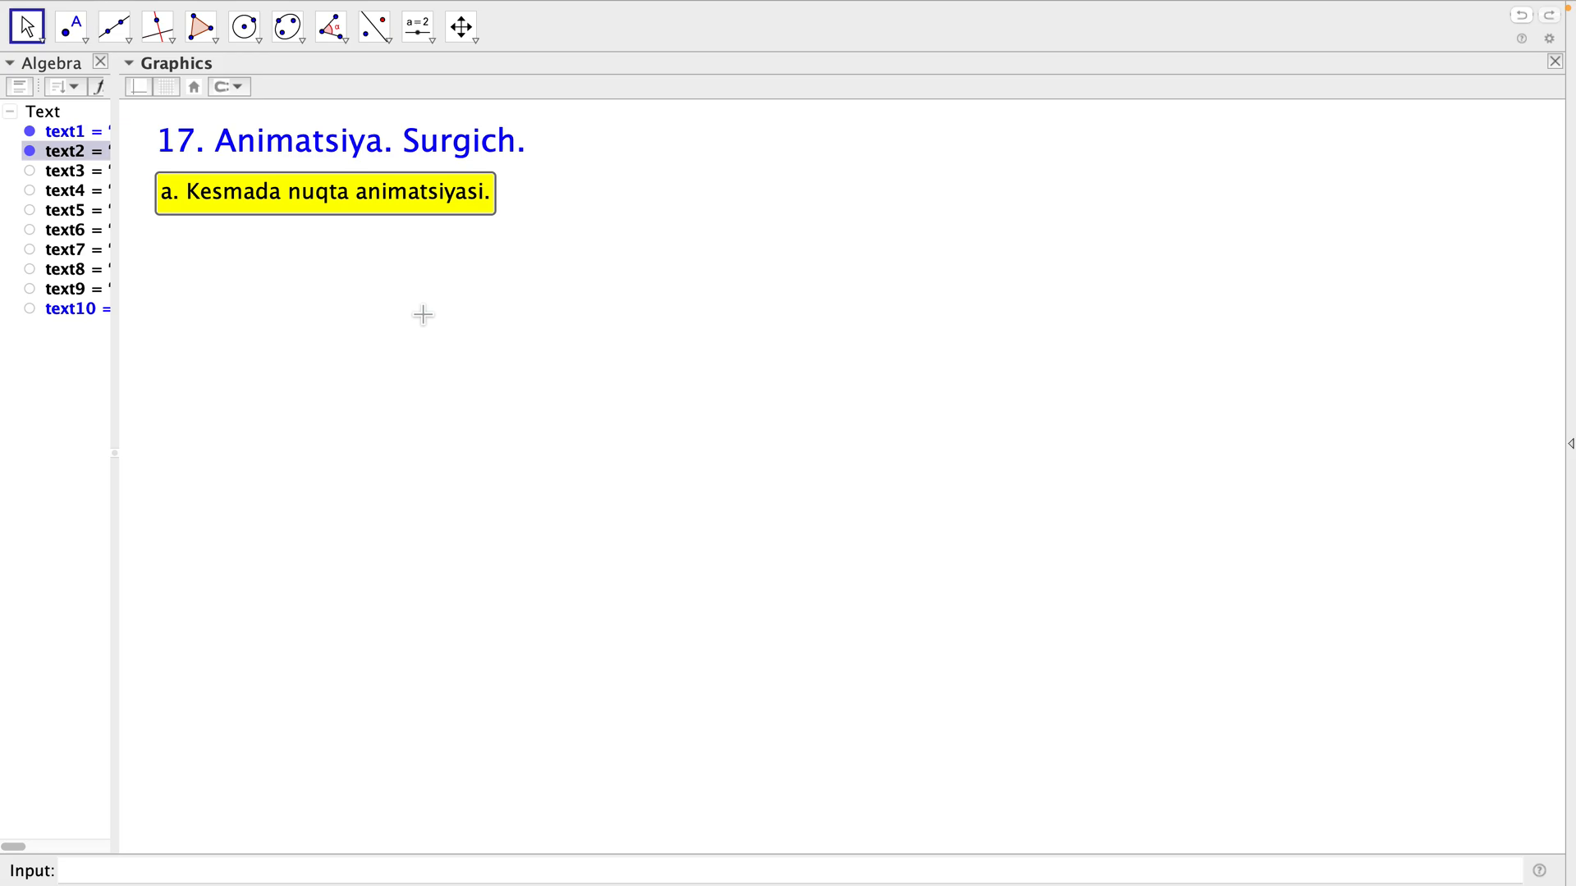
Draw a segment AB rising from a lower start point to a higher end point in the empty area beside the yellow heading.
click(463, 292)
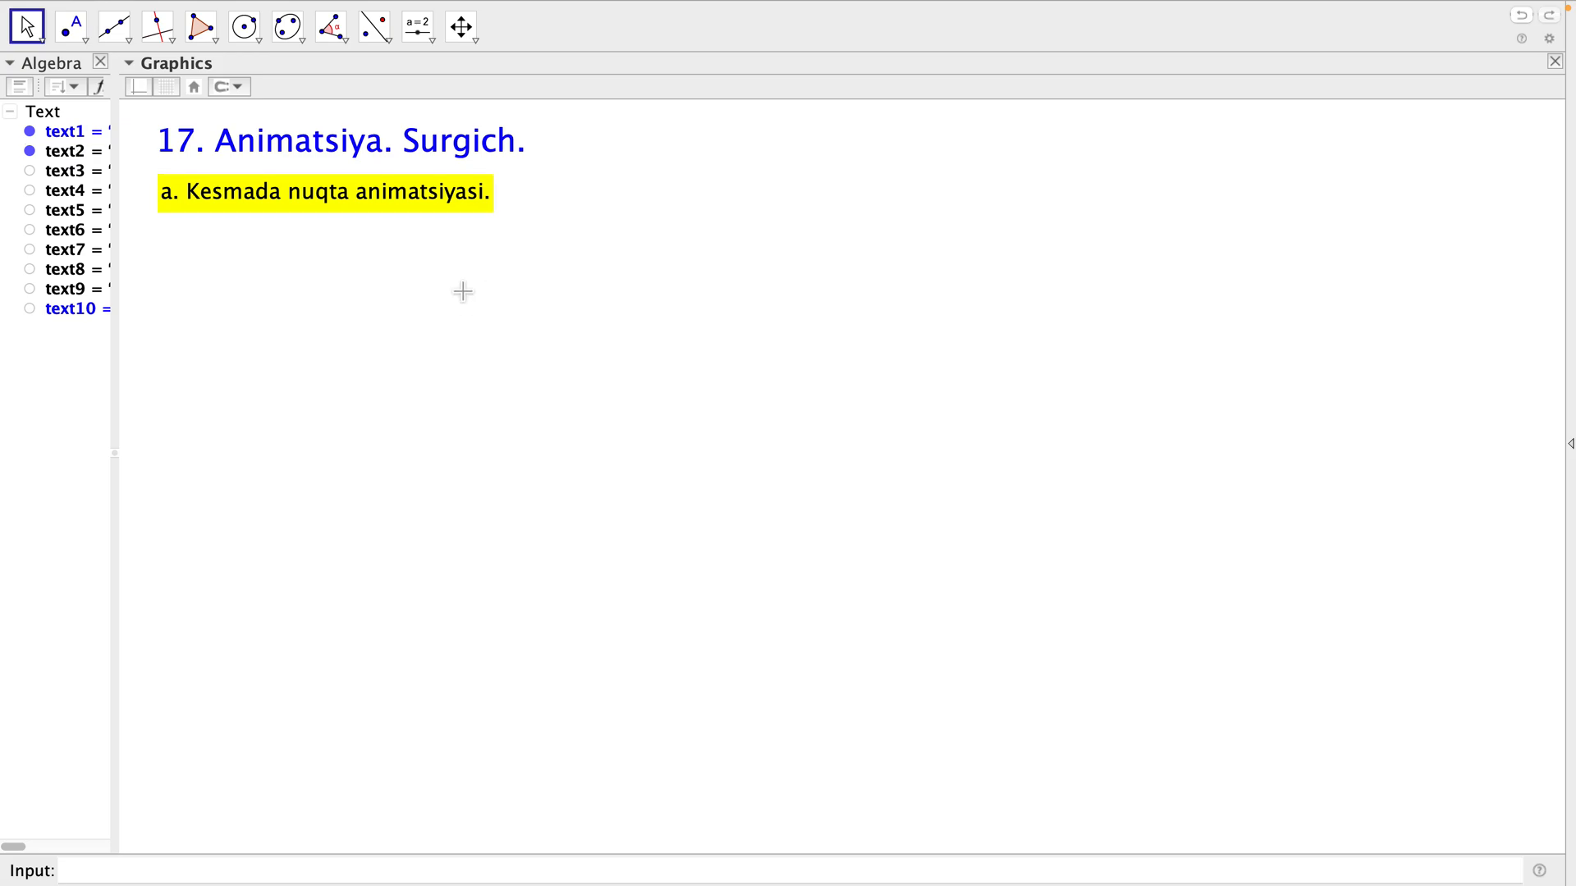
click(135, 37)
click(177, 102)
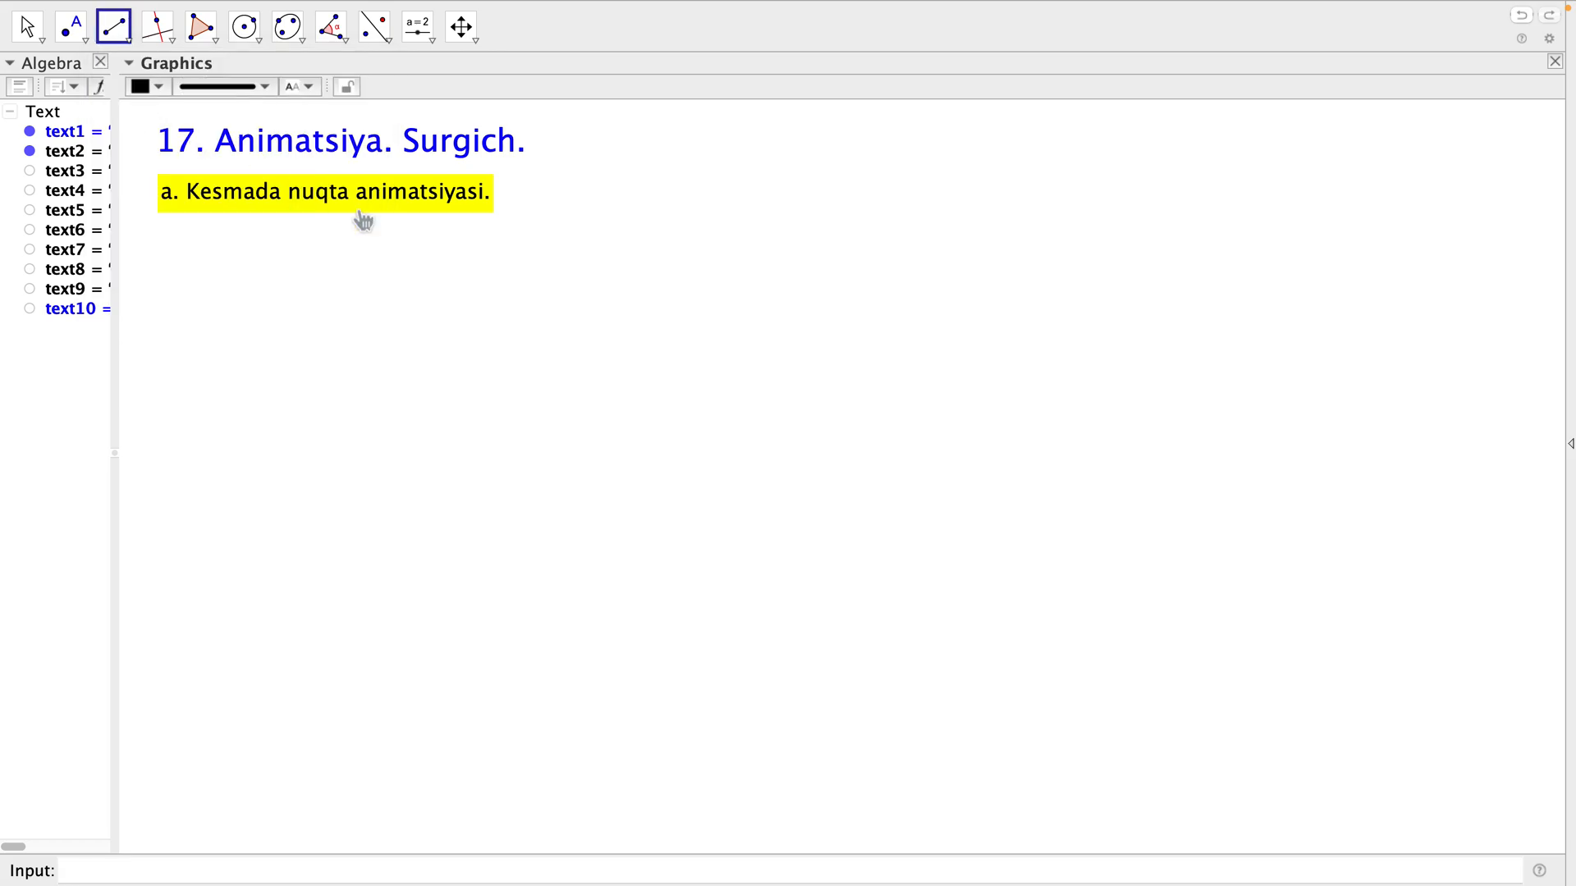
click(570, 385)
click(1104, 224)
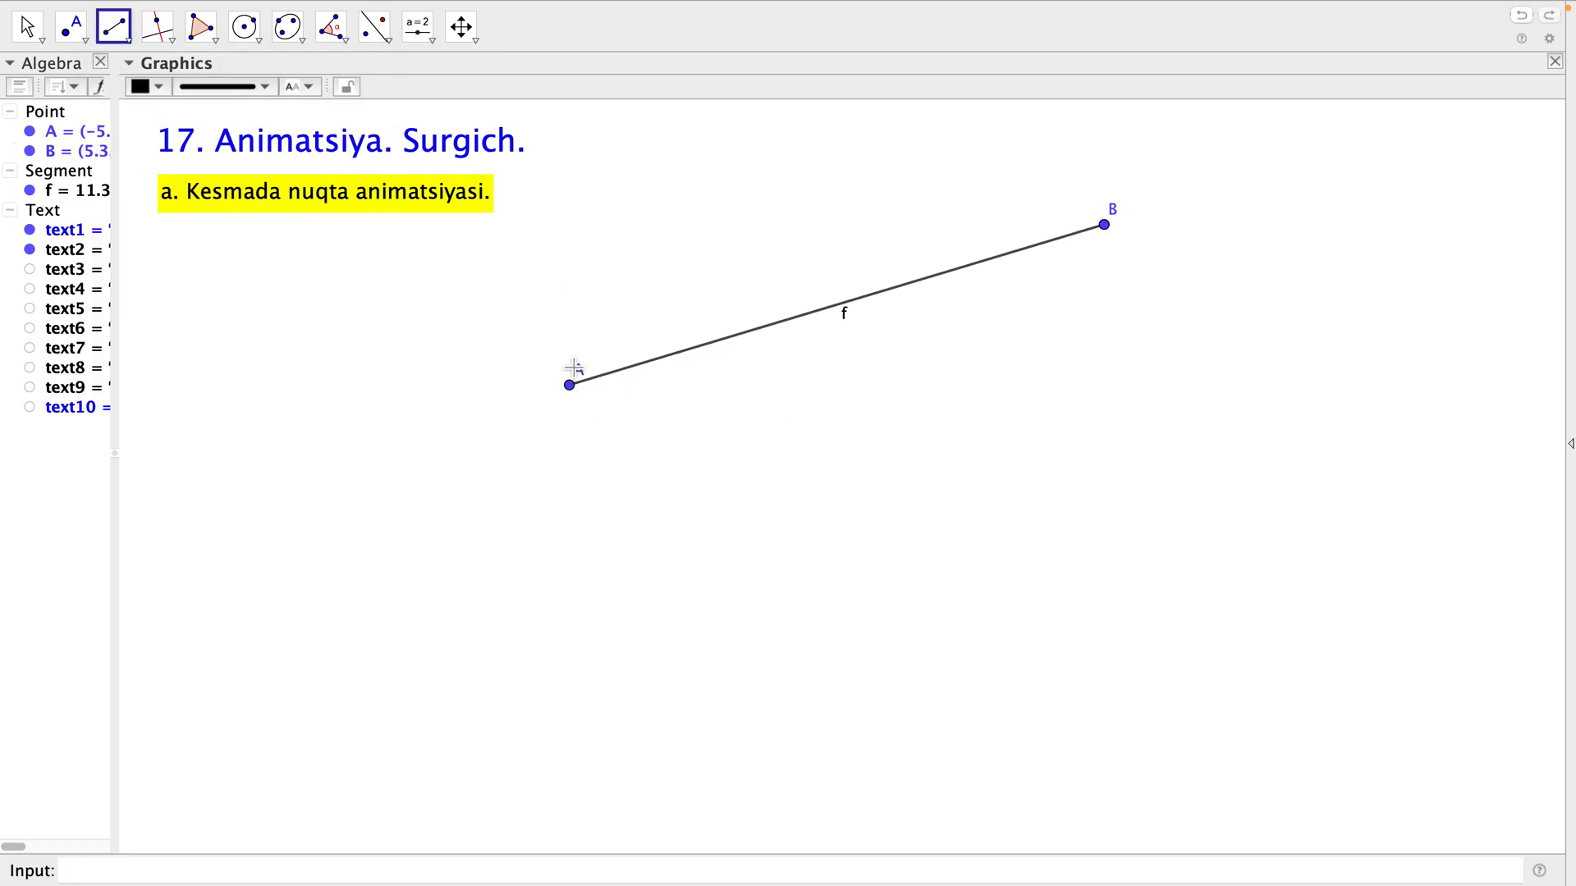
key(Escape)
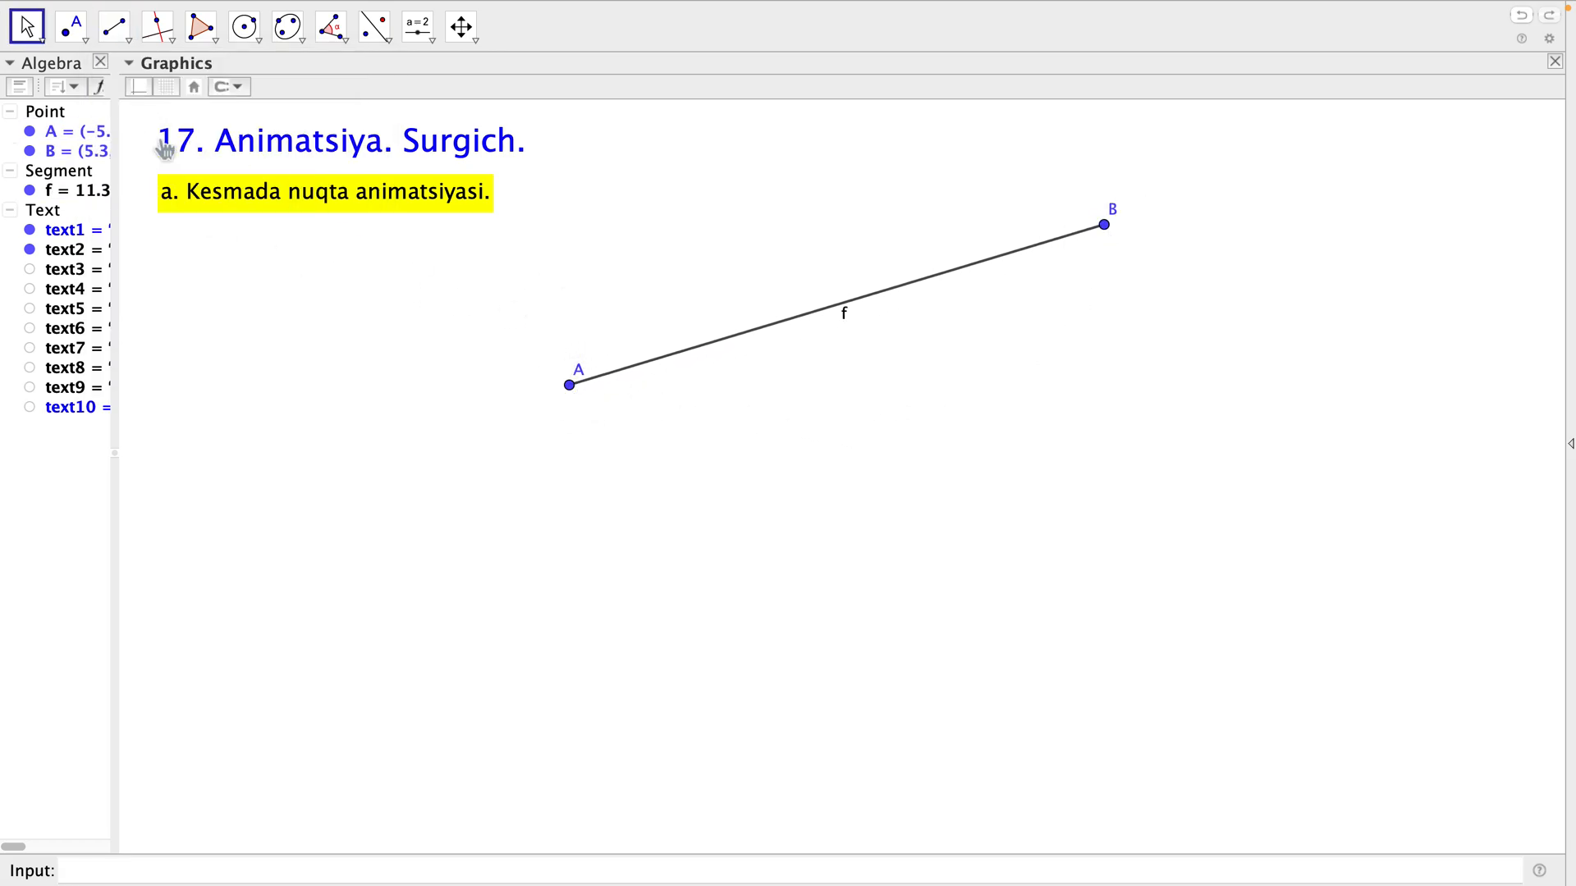
Place a point C on segment AB, somewhat closer to B than to A.
click(72, 31)
click(76, 43)
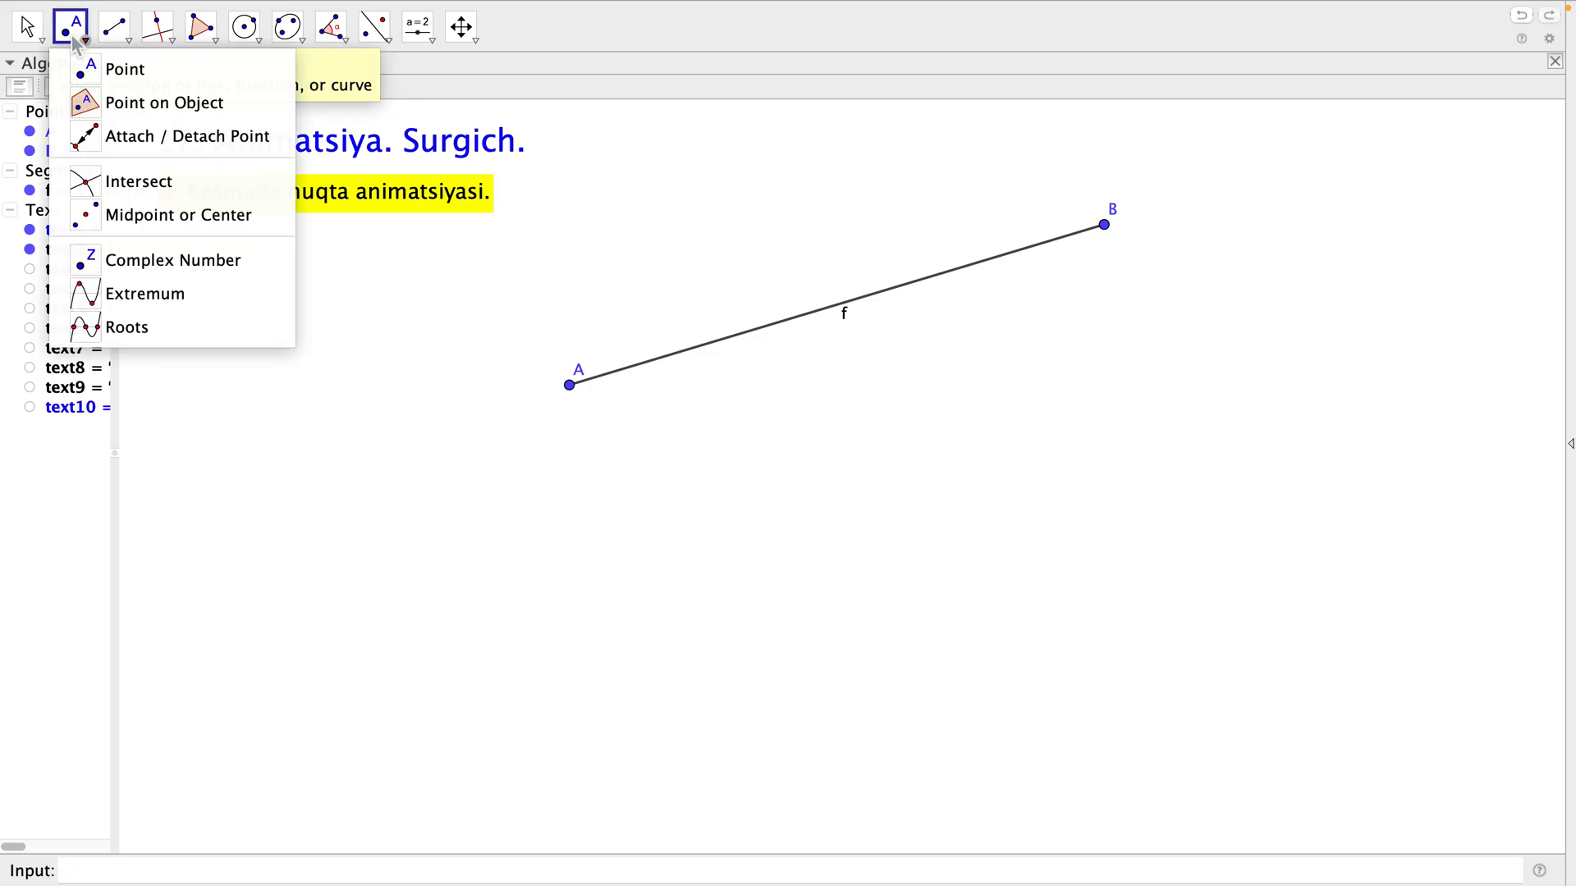
click(75, 43)
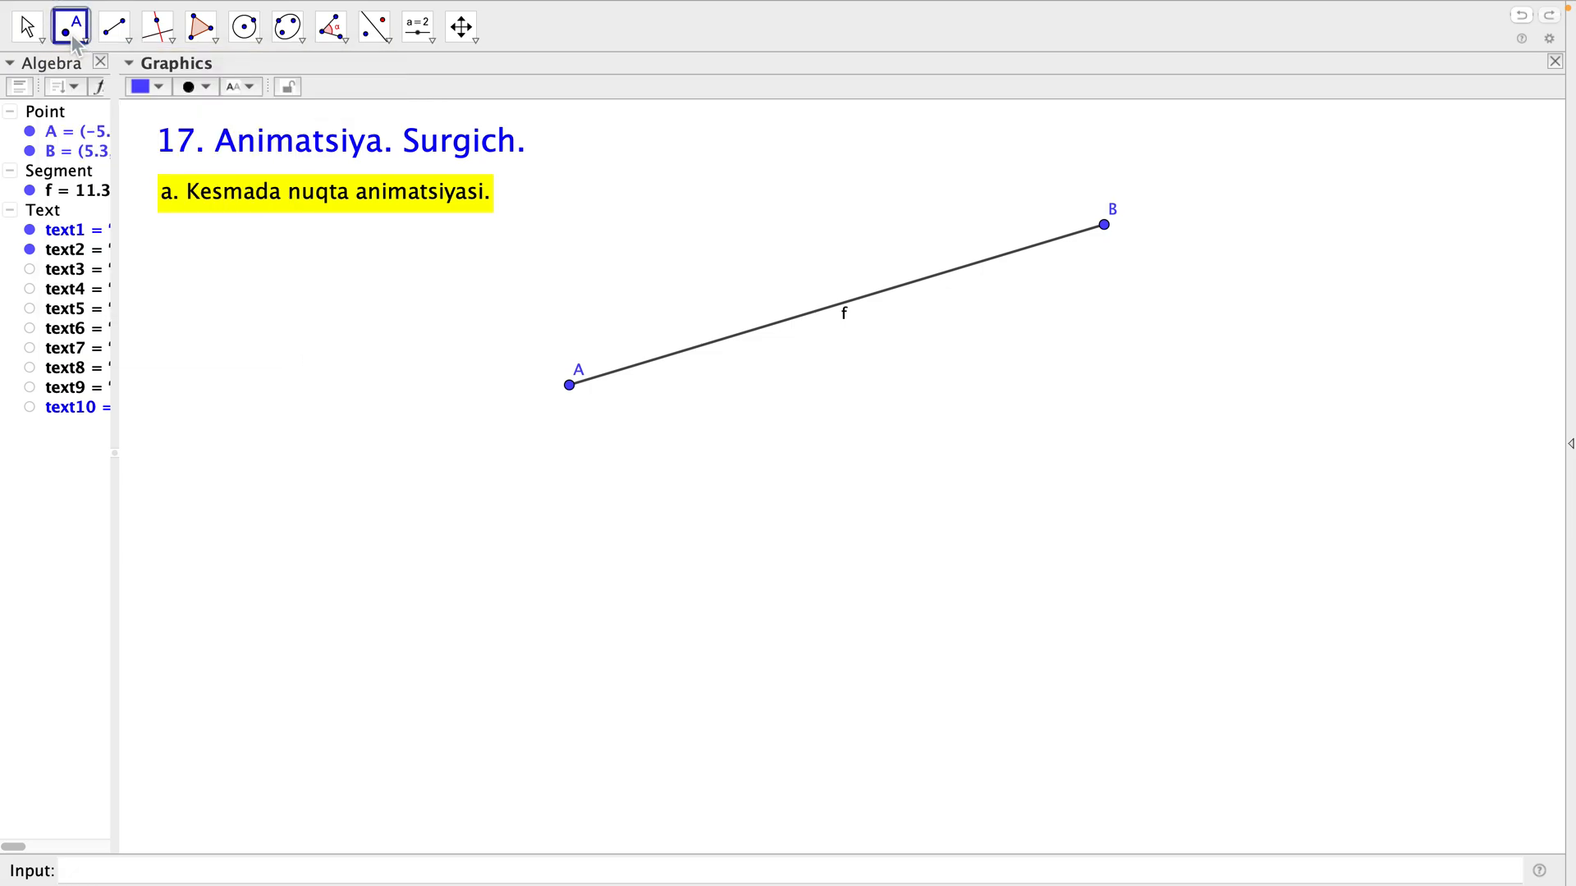
click(908, 283)
key(Escape)
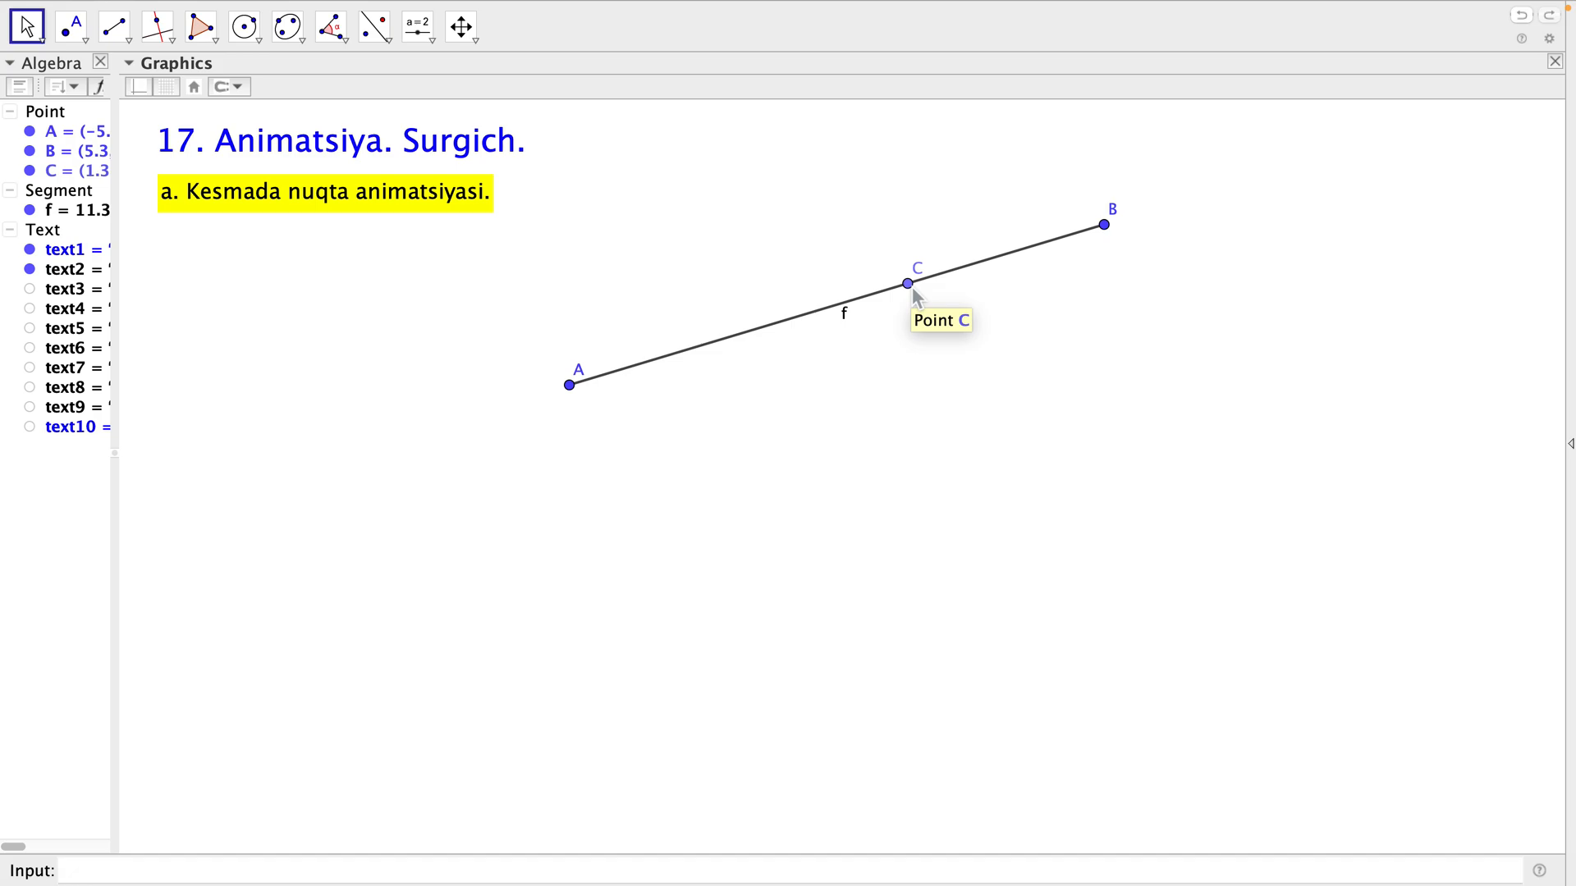
Turn on animation for point C so that it moves along the segment.
click(72, 175)
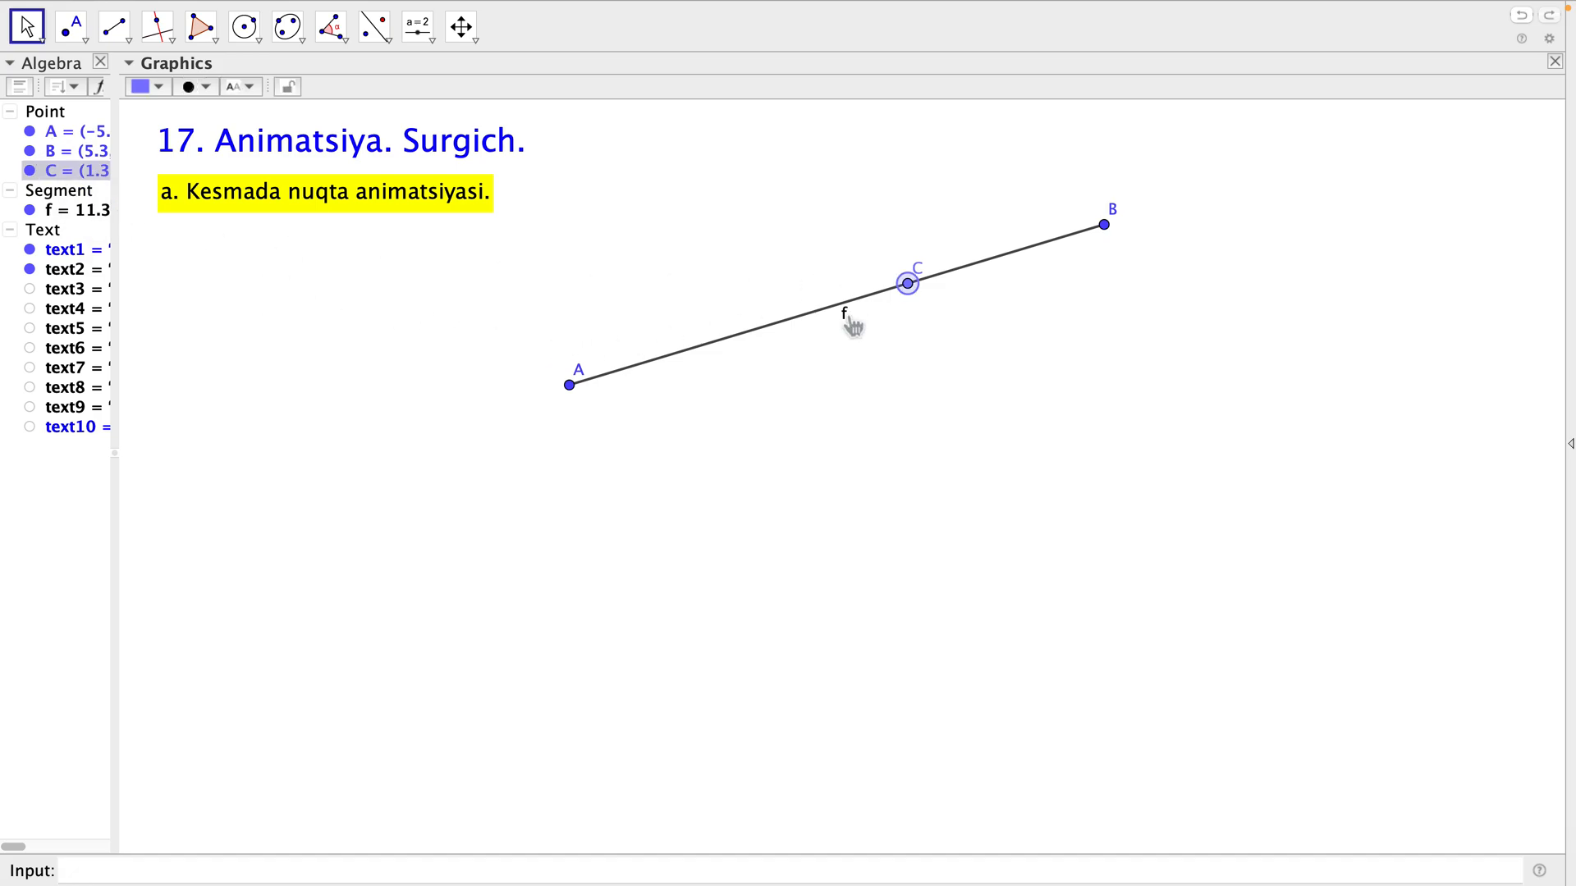
right_click(72, 182)
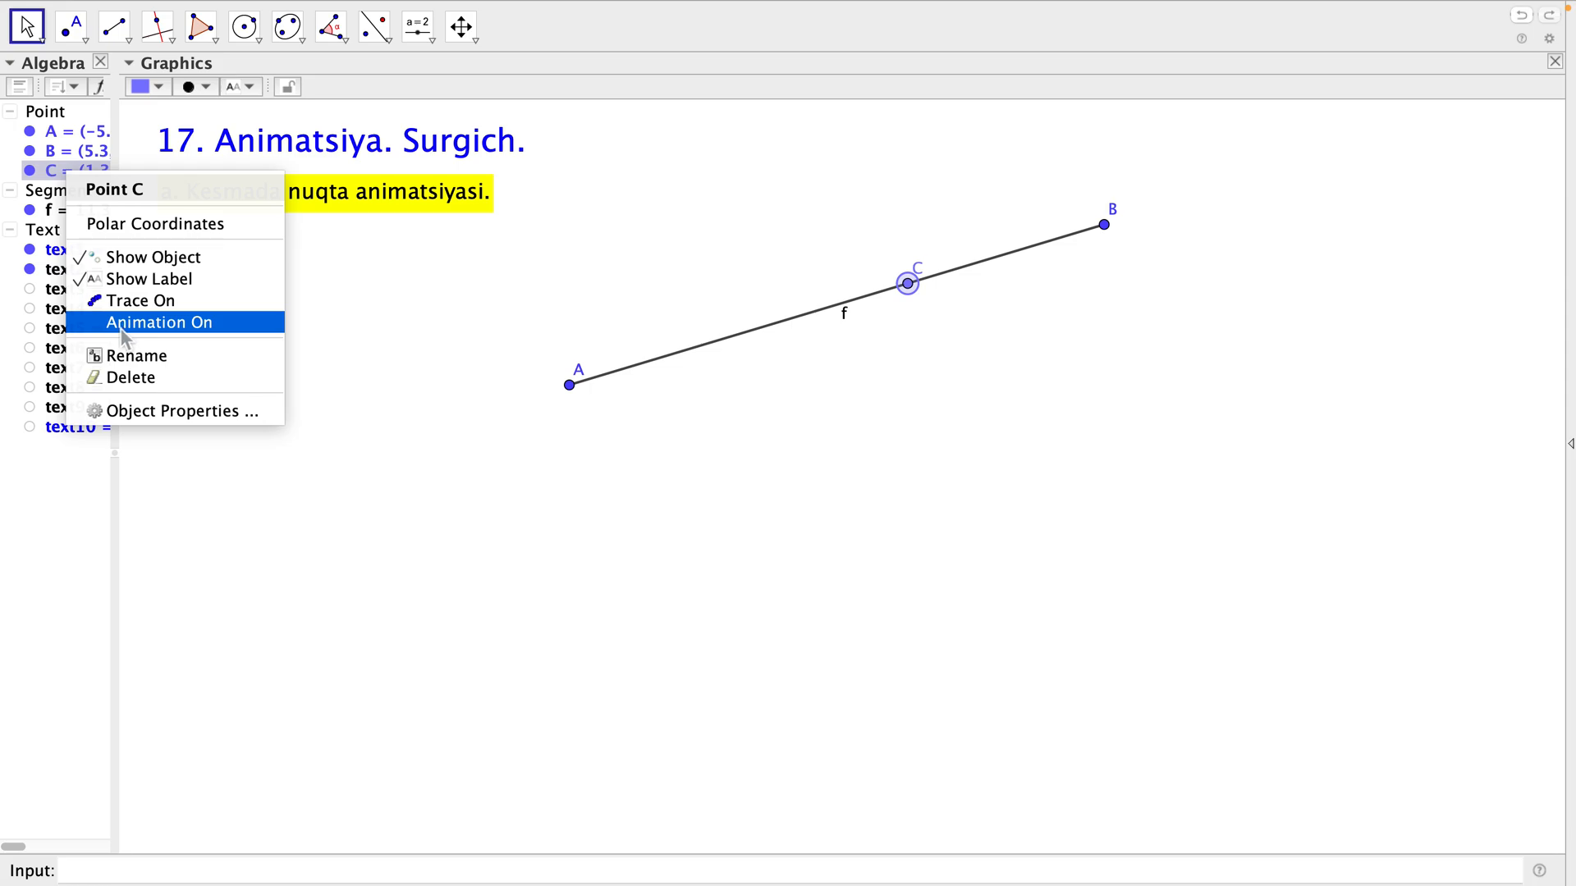
click(121, 323)
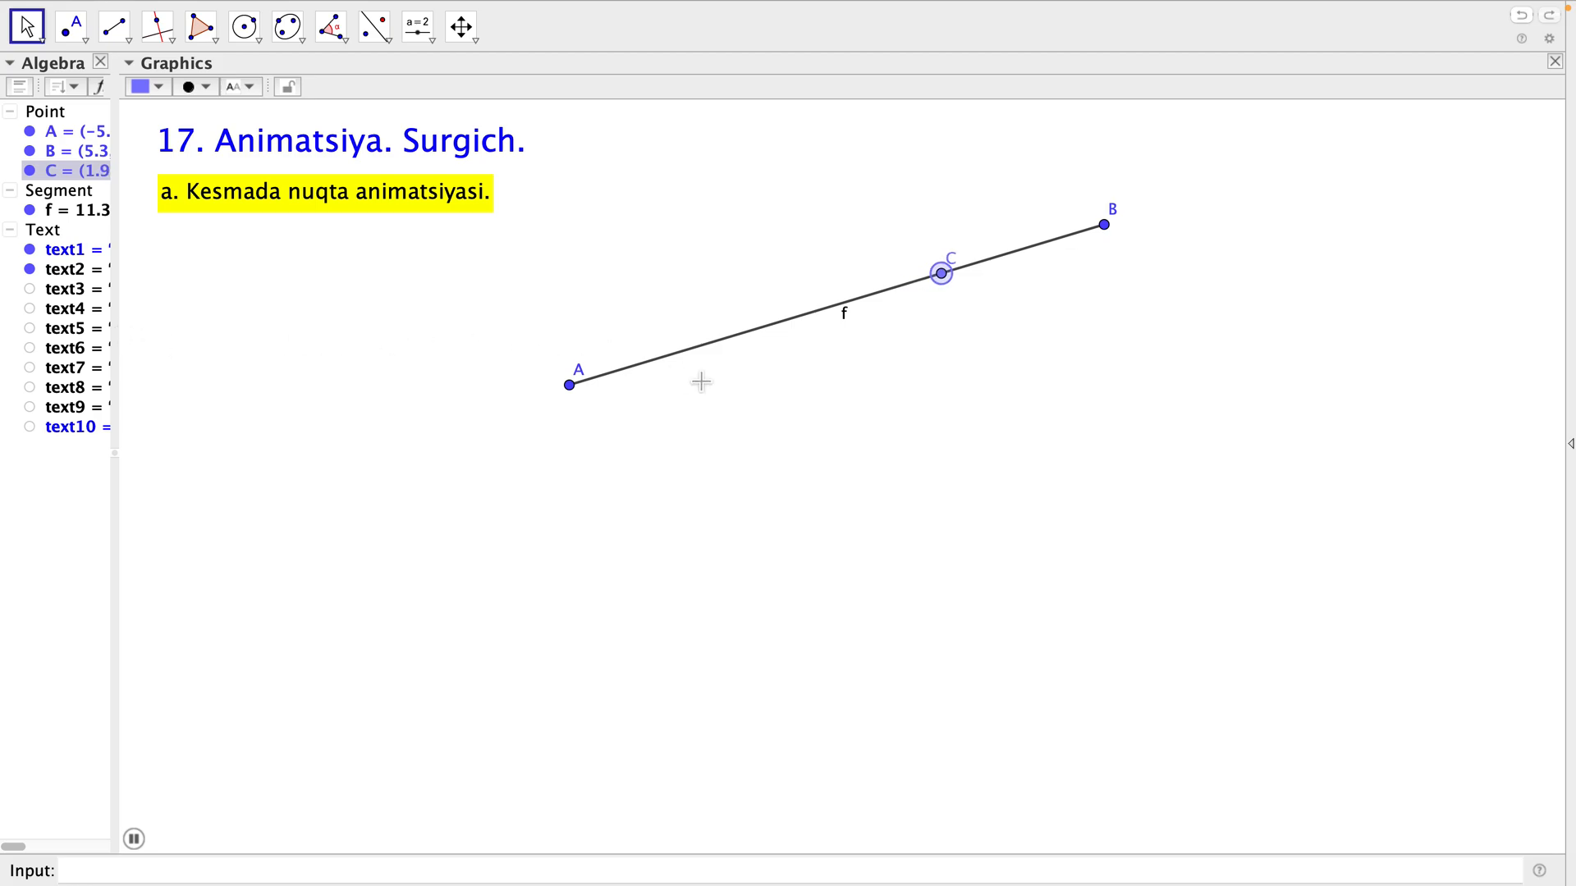
click(804, 496)
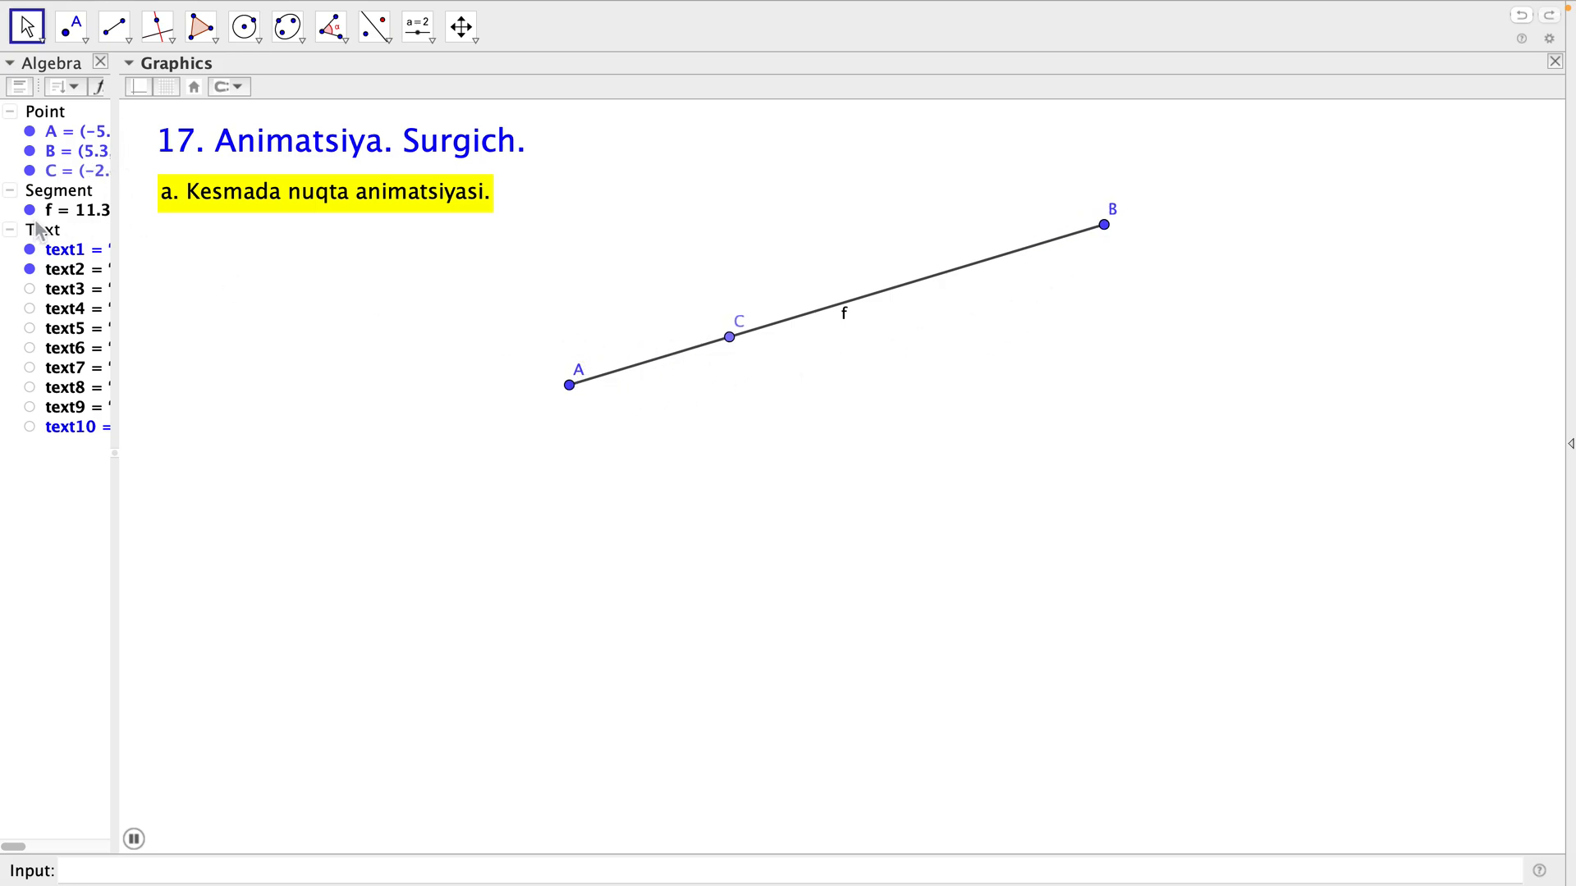
Change the colour of the animated point C to magenta in its object properties.
click(50, 175)
right_click(51, 178)
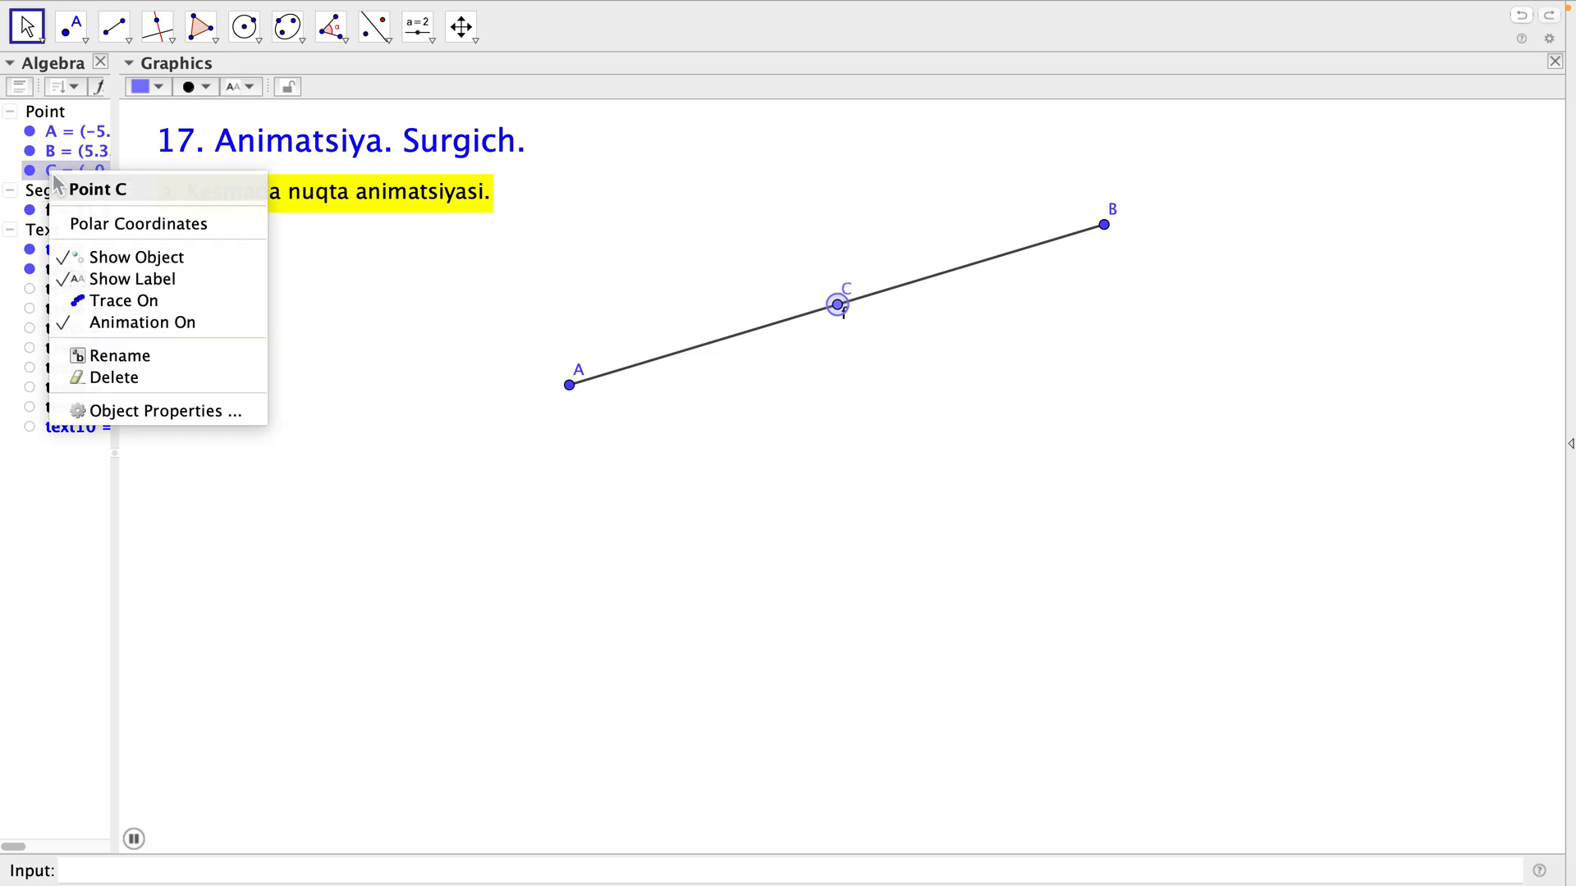
click(132, 412)
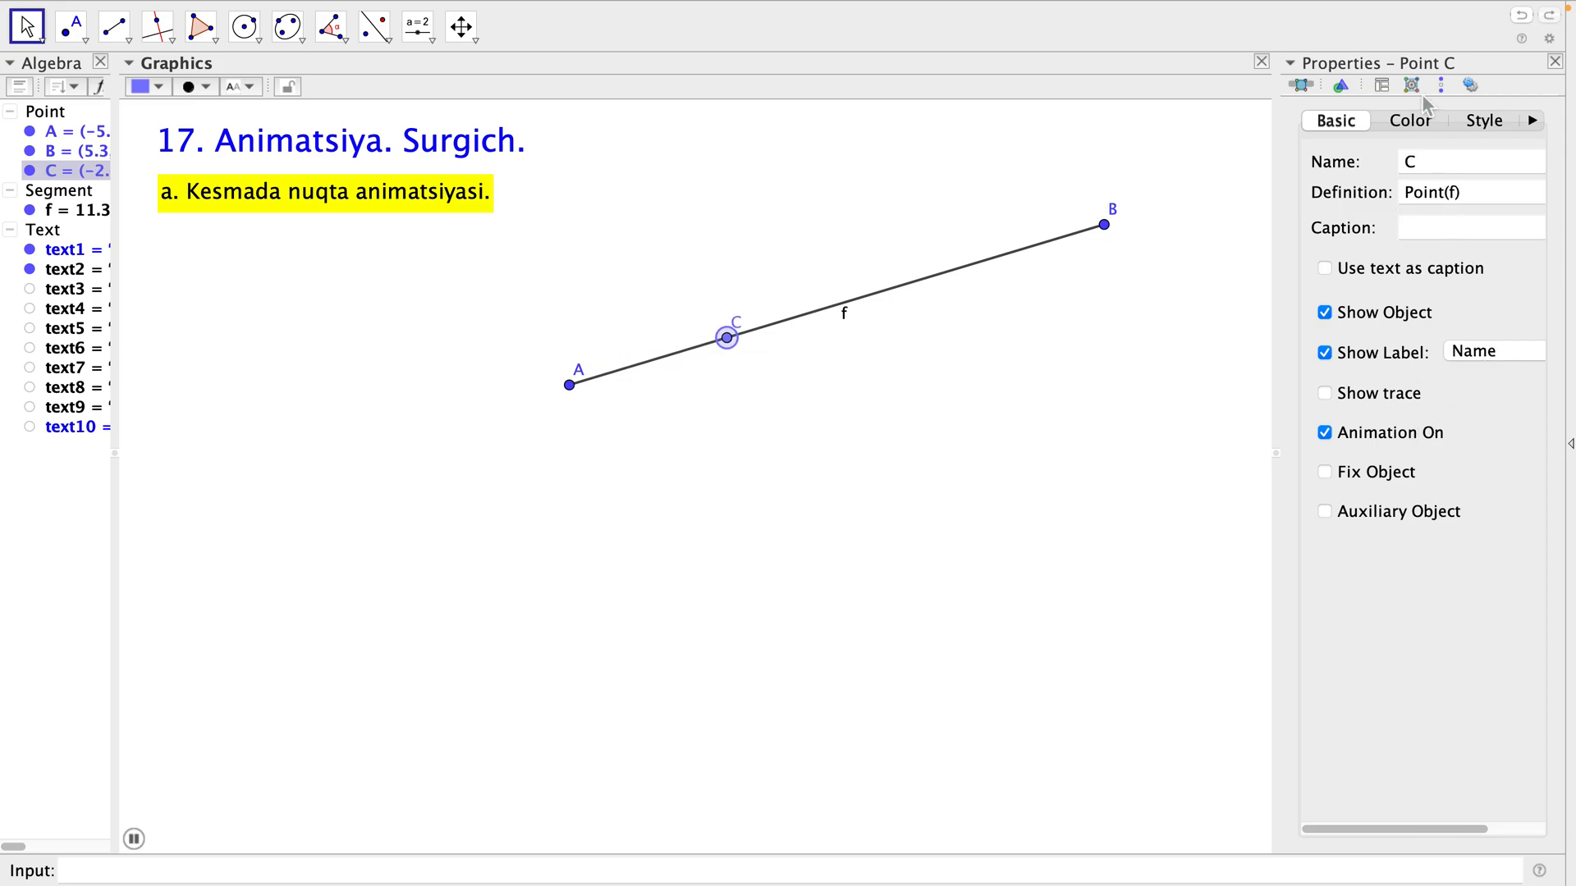
click(1412, 120)
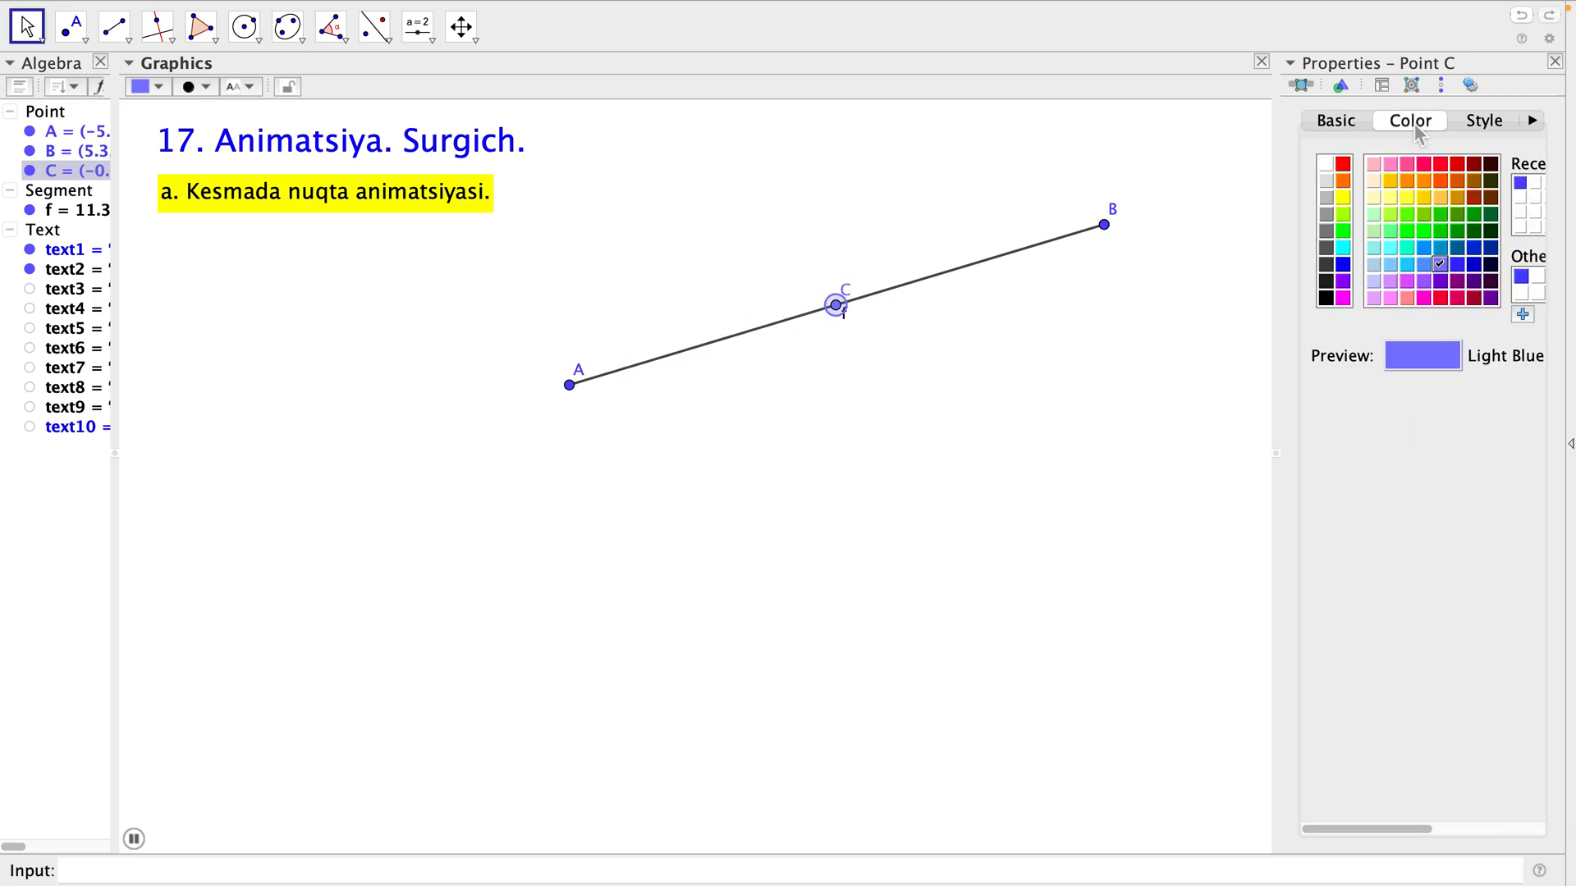
click(1343, 297)
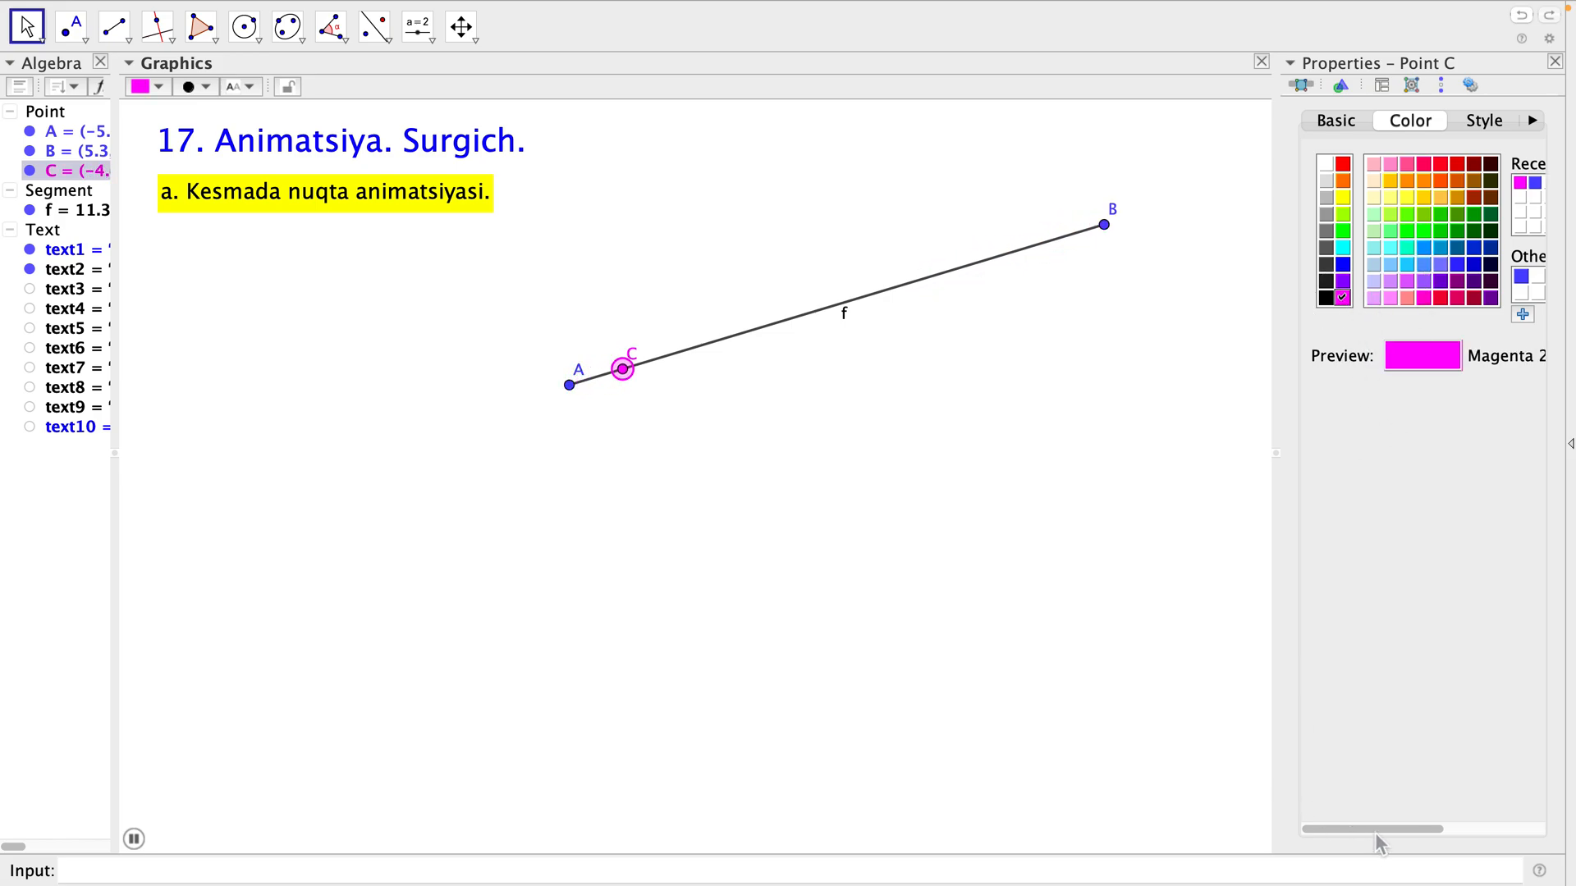
Set the point size of C to 6.
mouse_move(1376, 829)
mouse_down()
mouse_move(1424, 829)
mouse_move(1354, 825)
mouse_up()
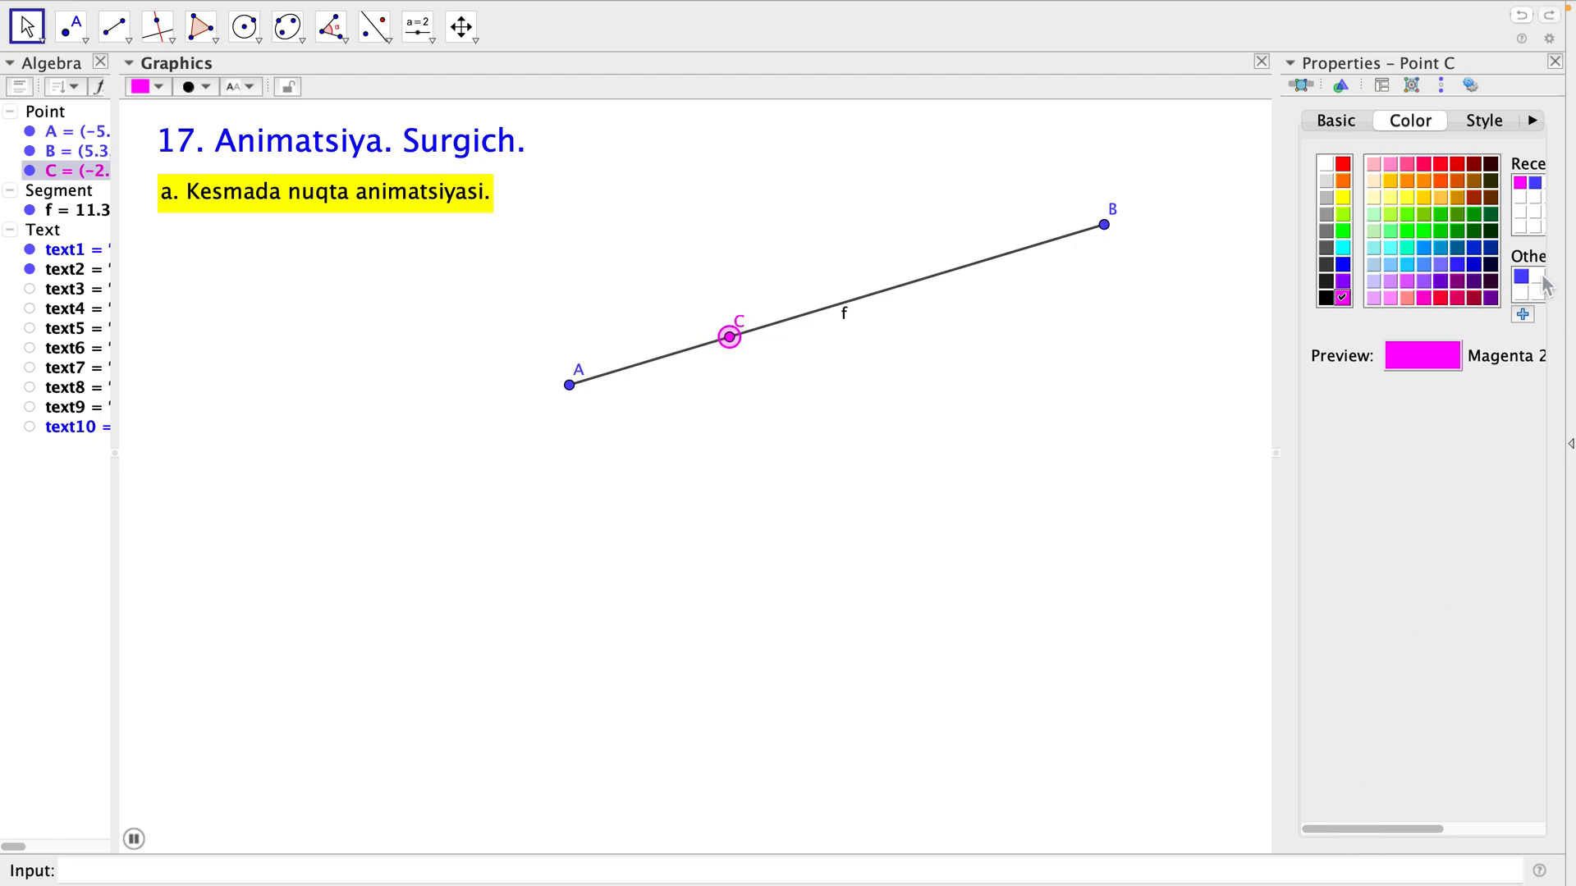
click(1484, 128)
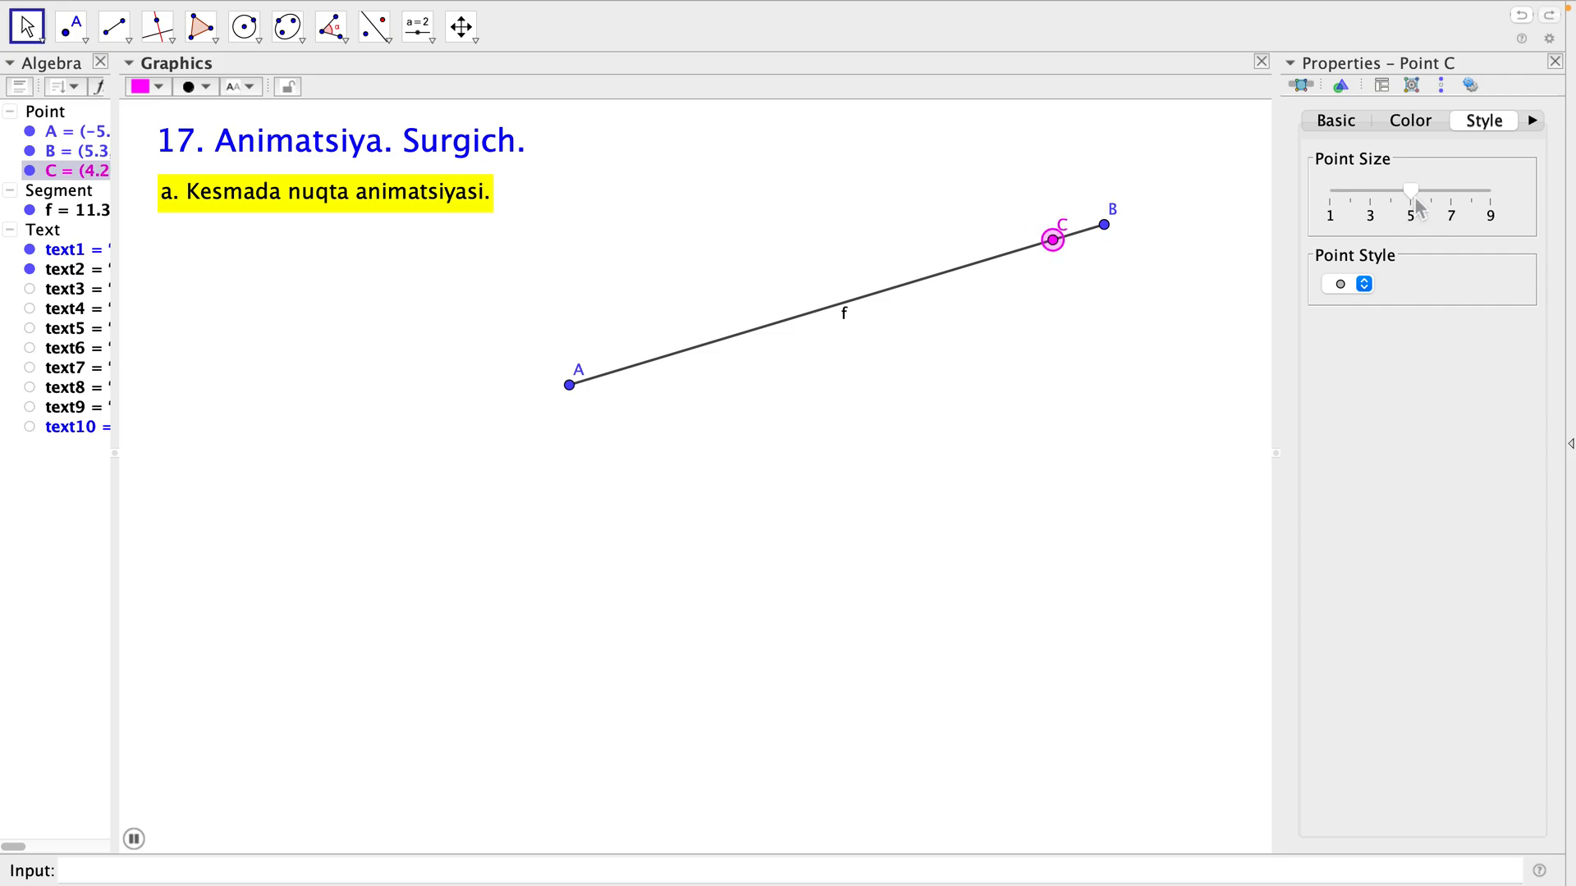
drag(1415, 197, 1439, 197)
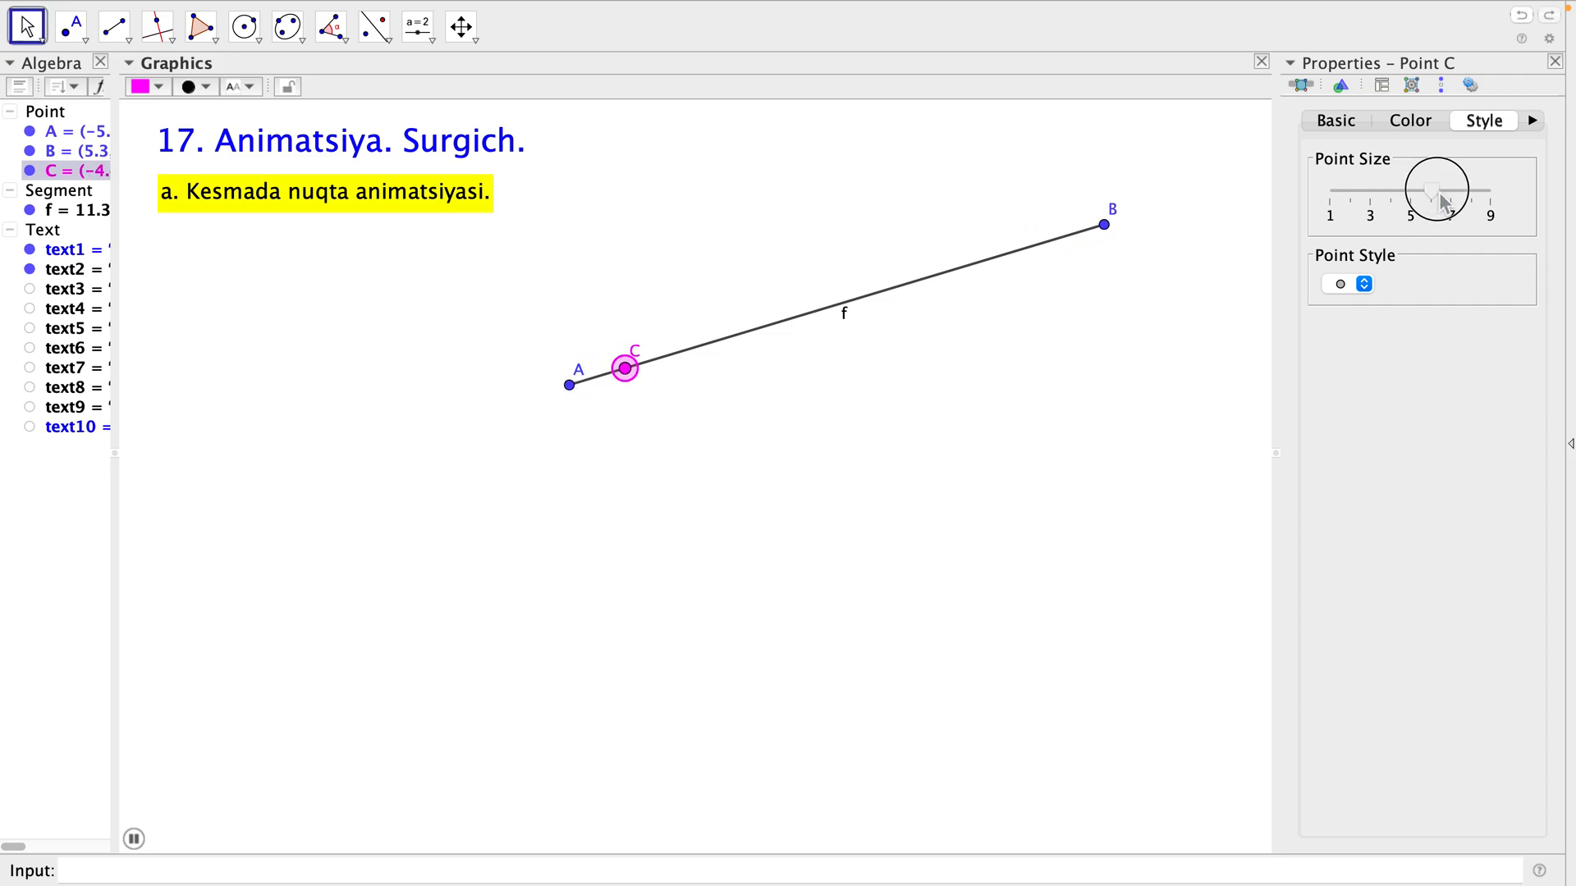
Set the animation repeat mode of point C to Oscillating.
click(1532, 120)
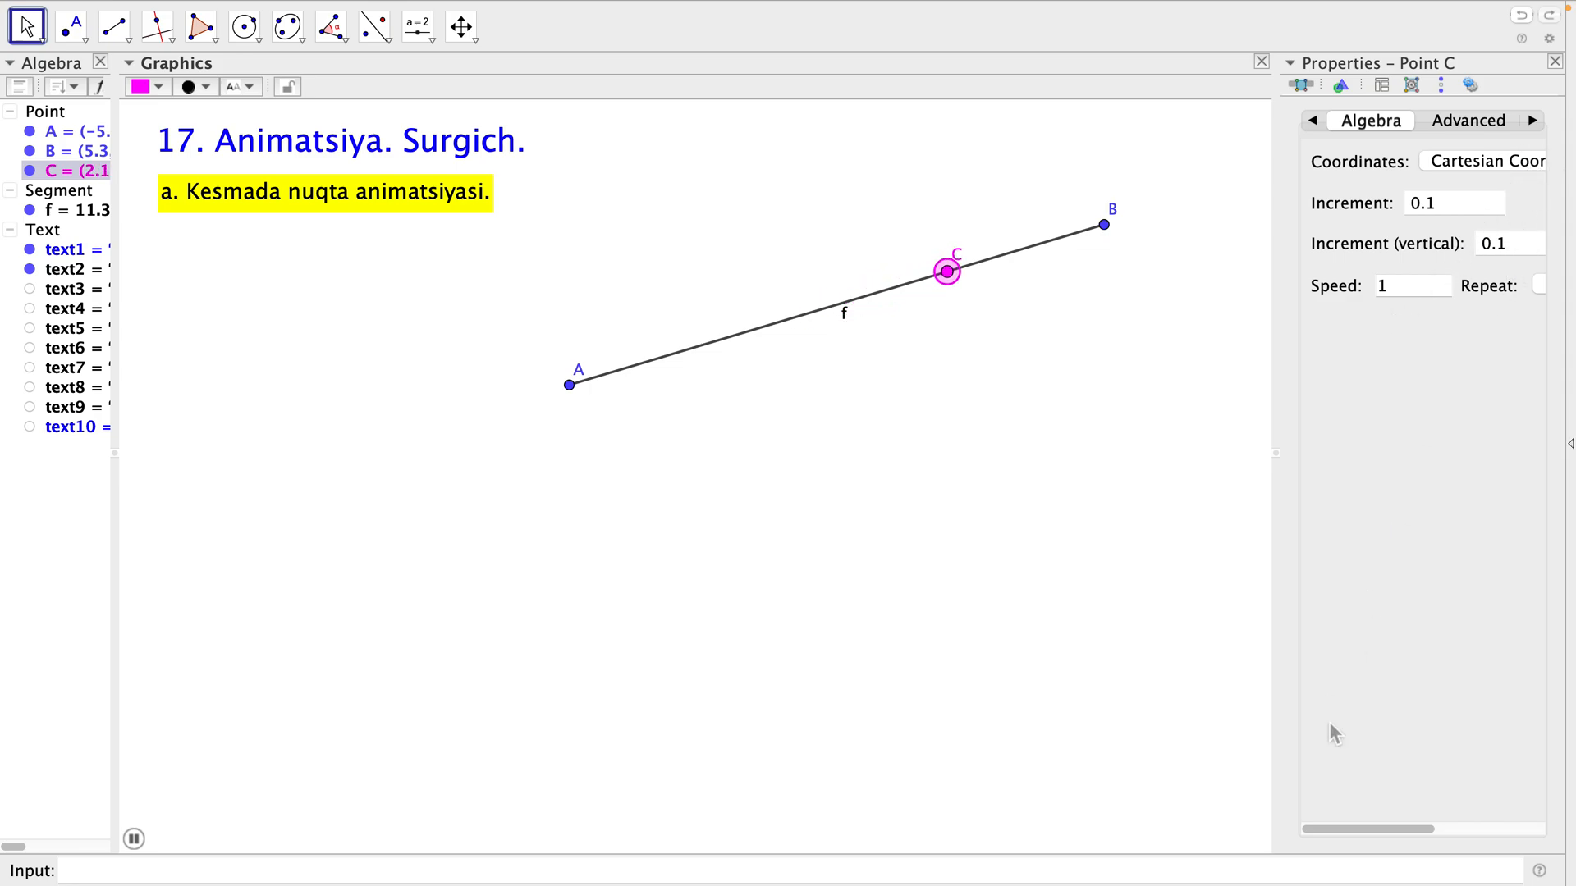
drag(1365, 829, 1476, 813)
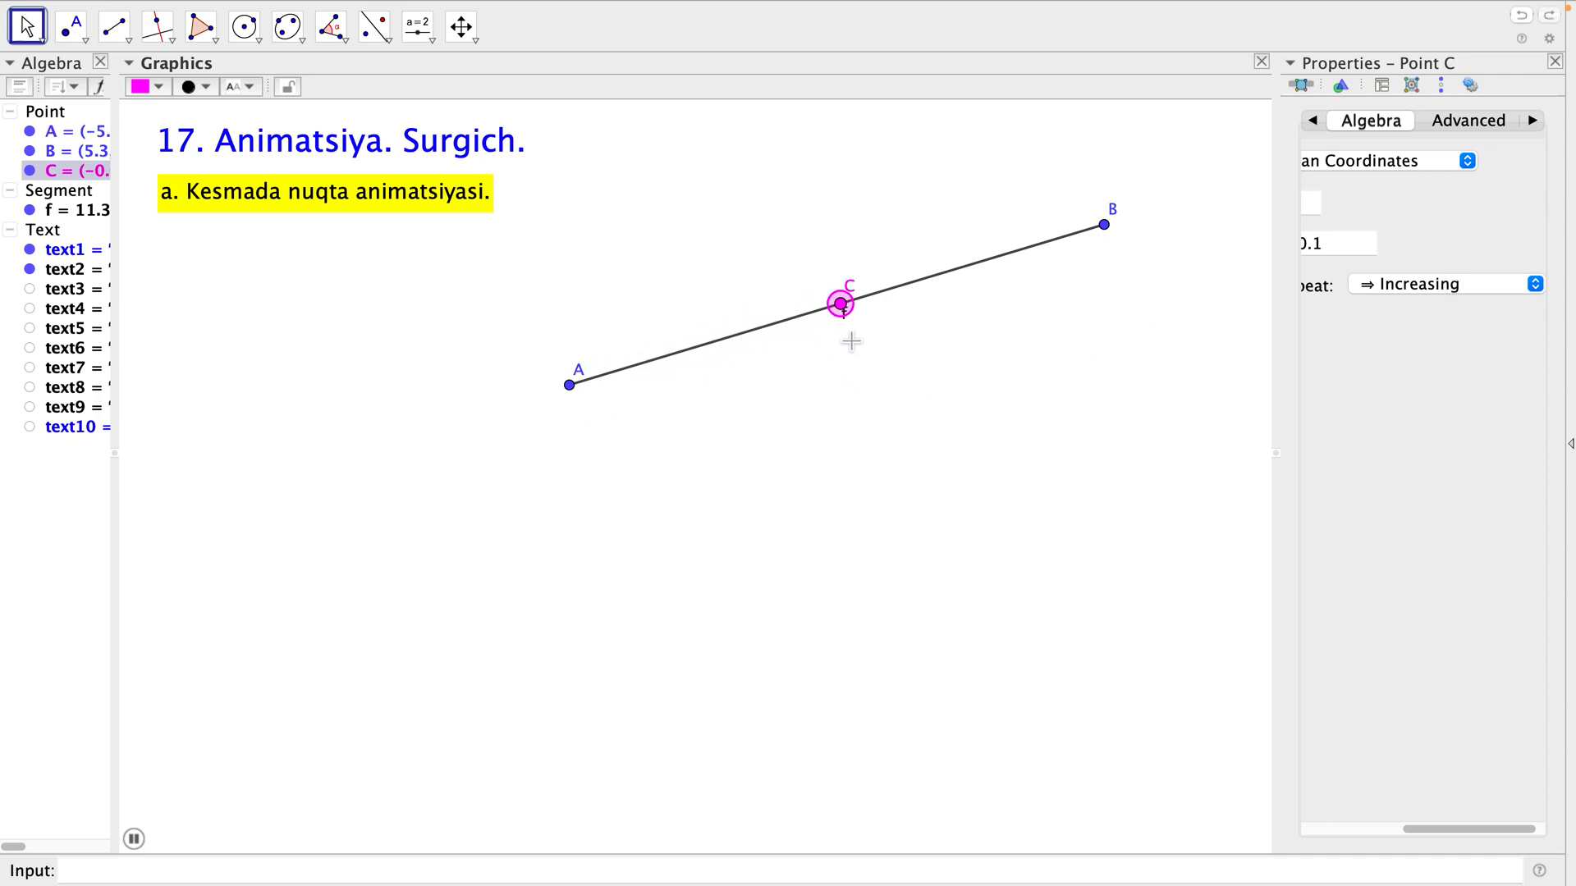
click(1396, 288)
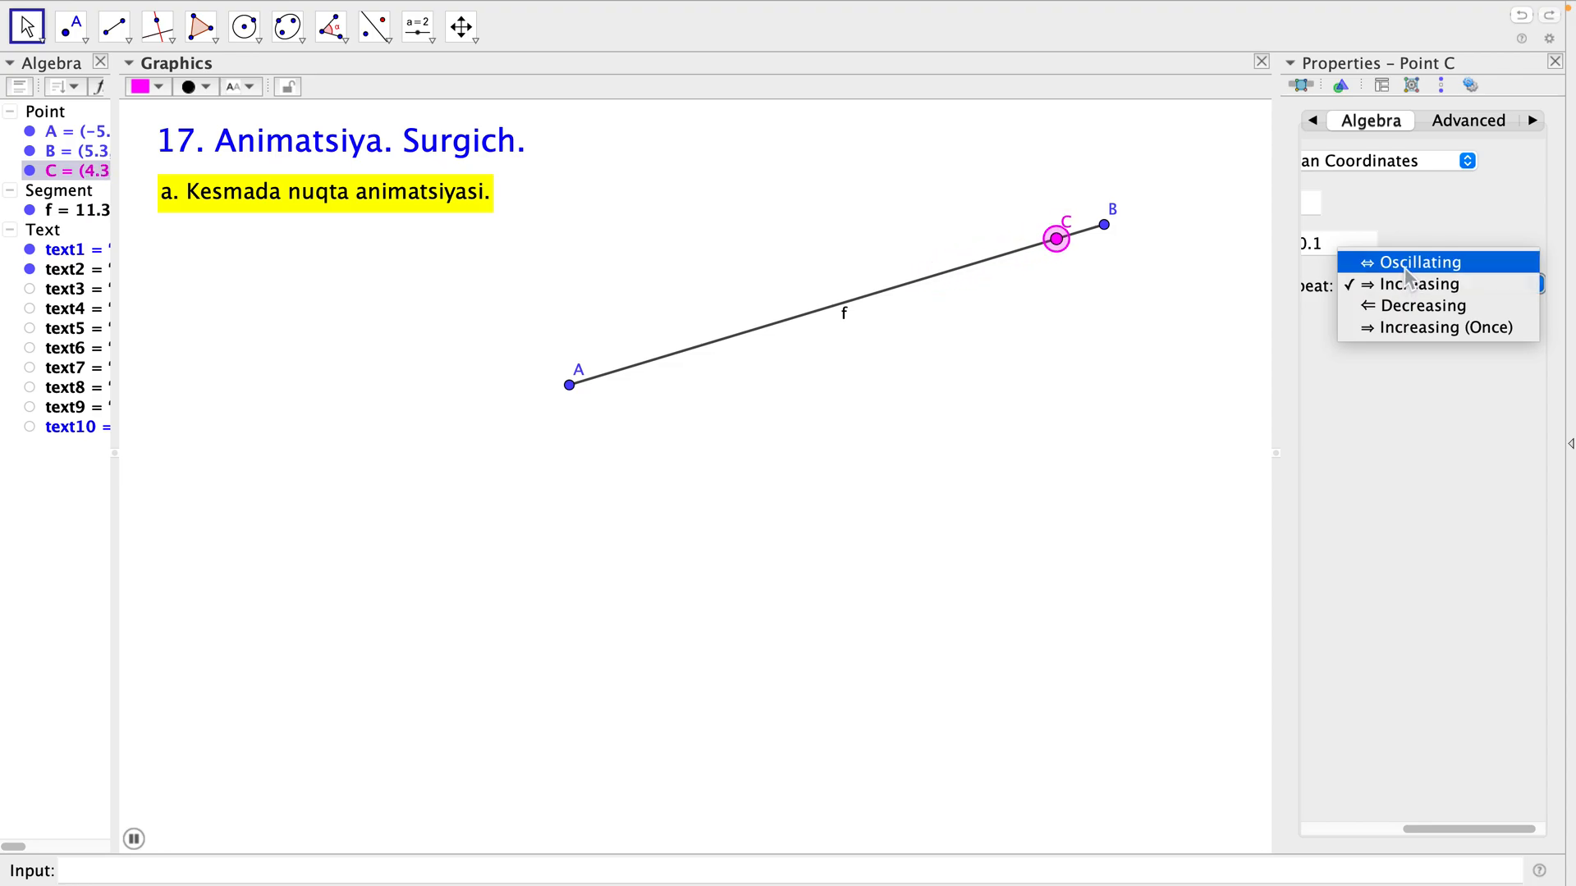
click(1406, 270)
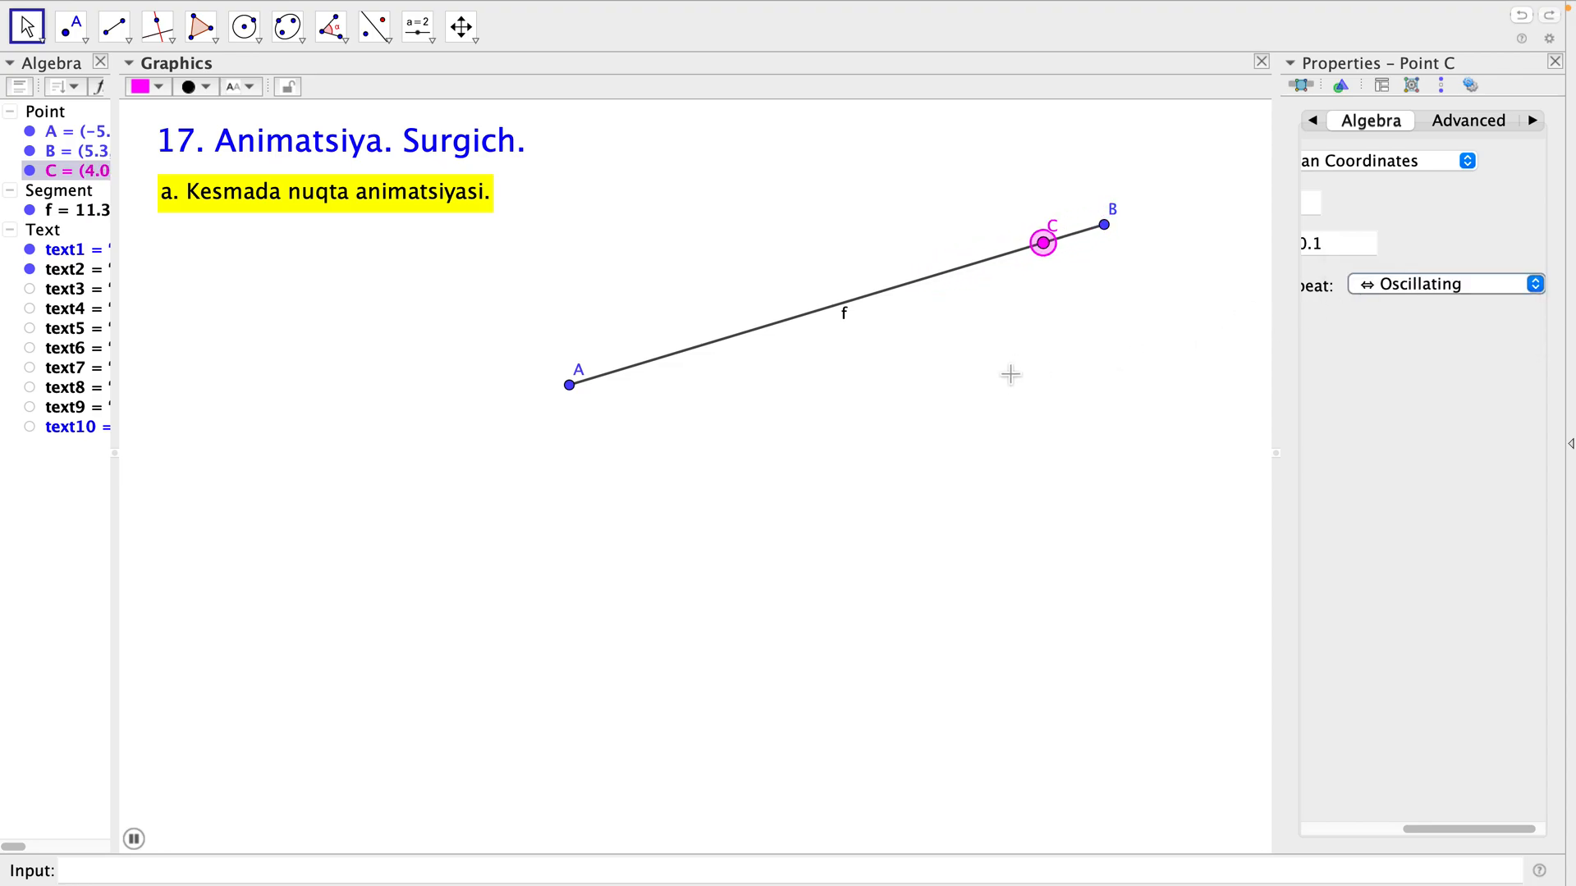
click(986, 392)
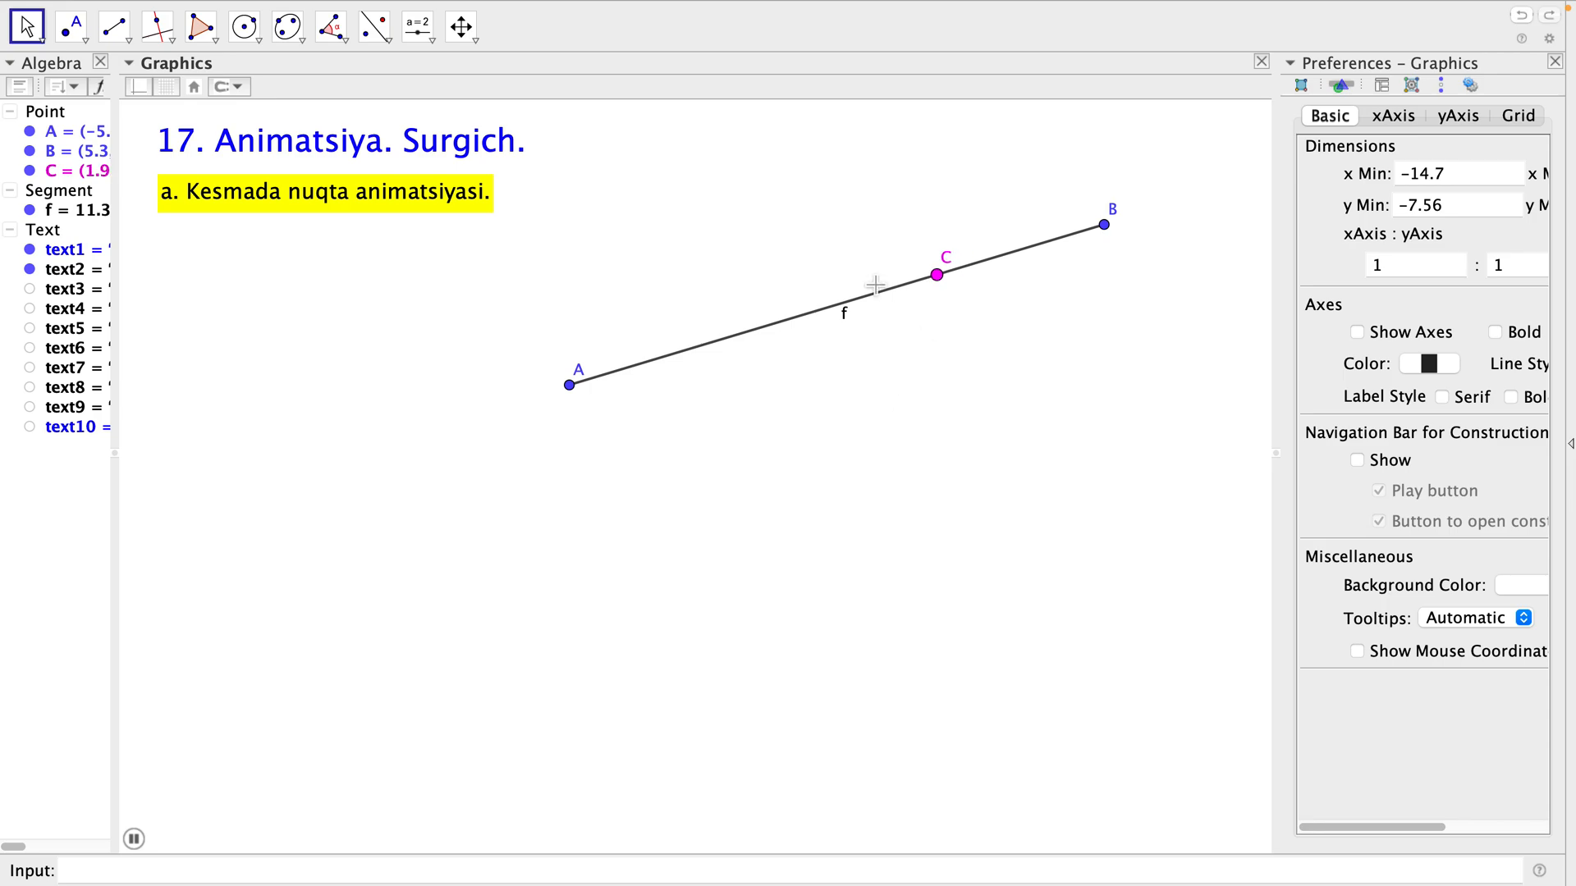
Select point C again and set its animation repeat mode to Decreasing.
click(91, 180)
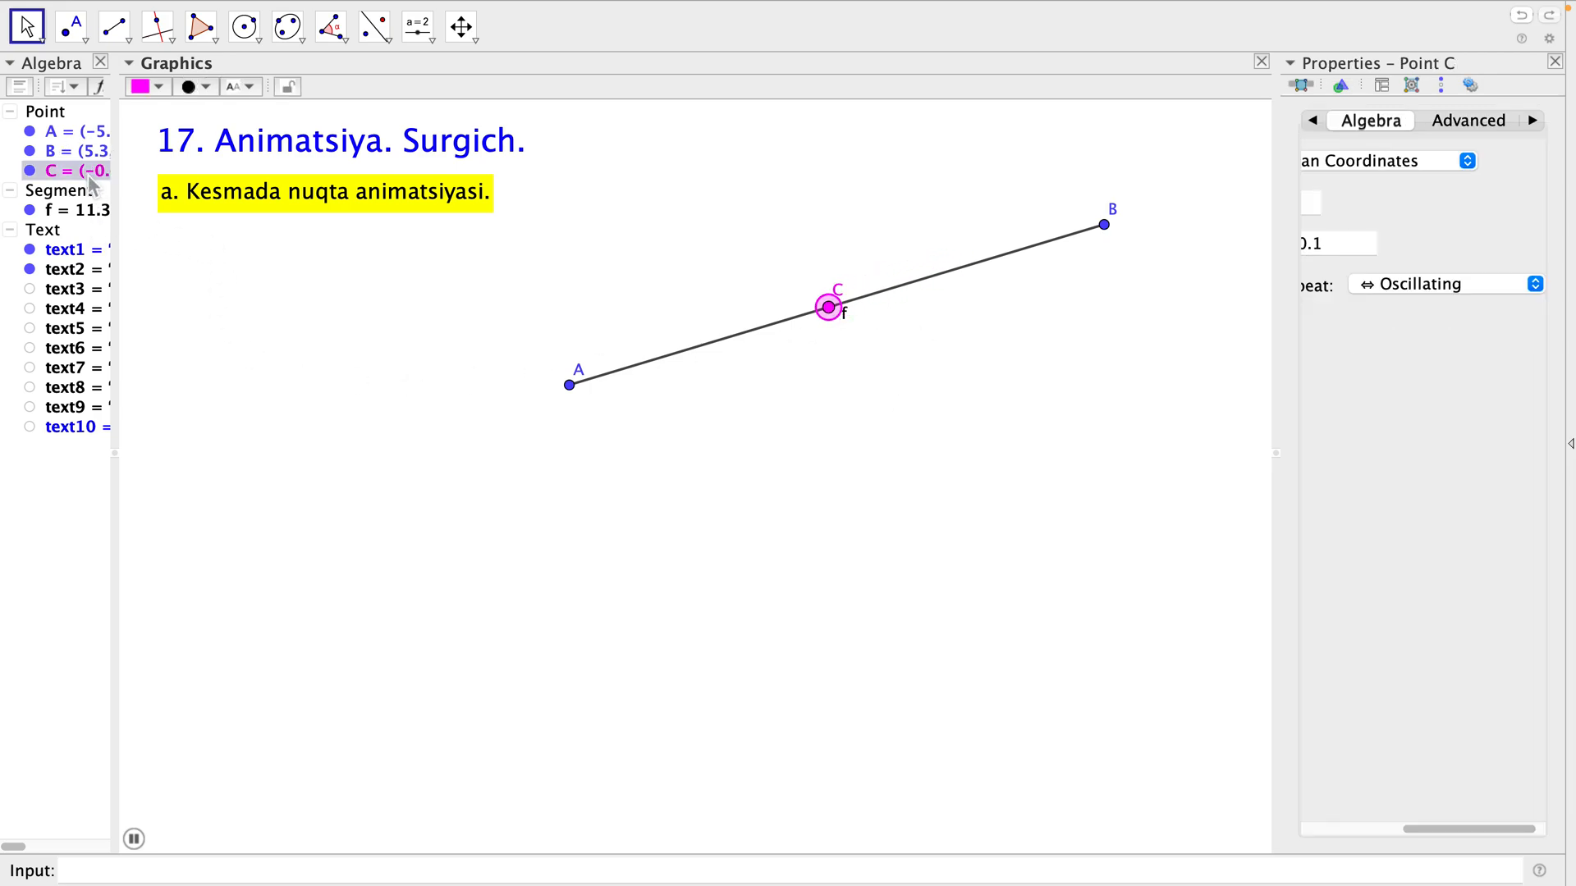
click(1534, 284)
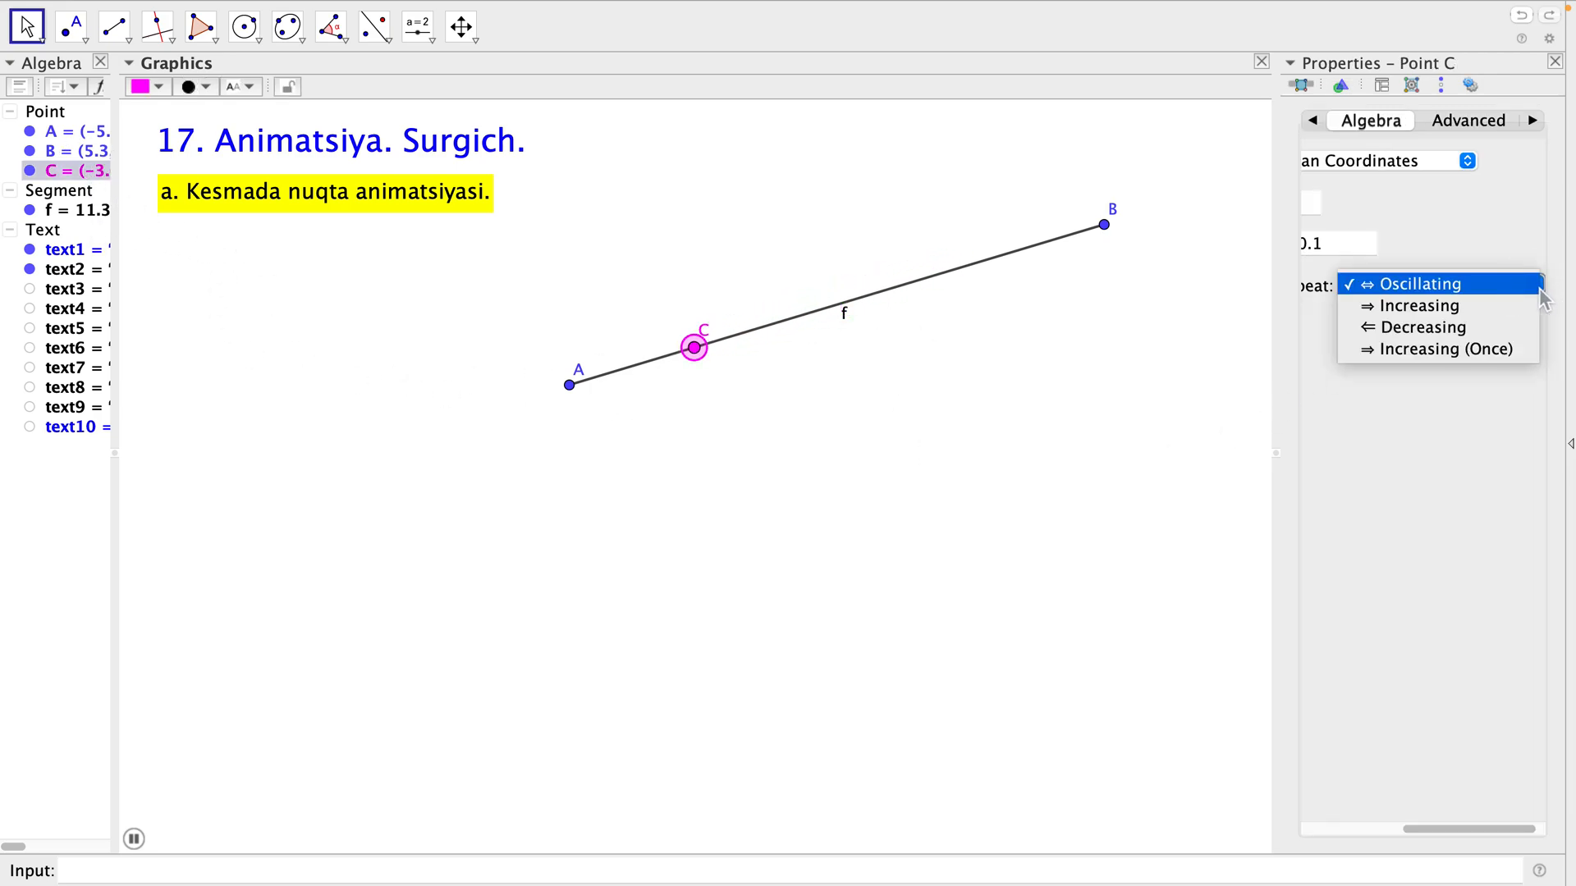
click(1444, 339)
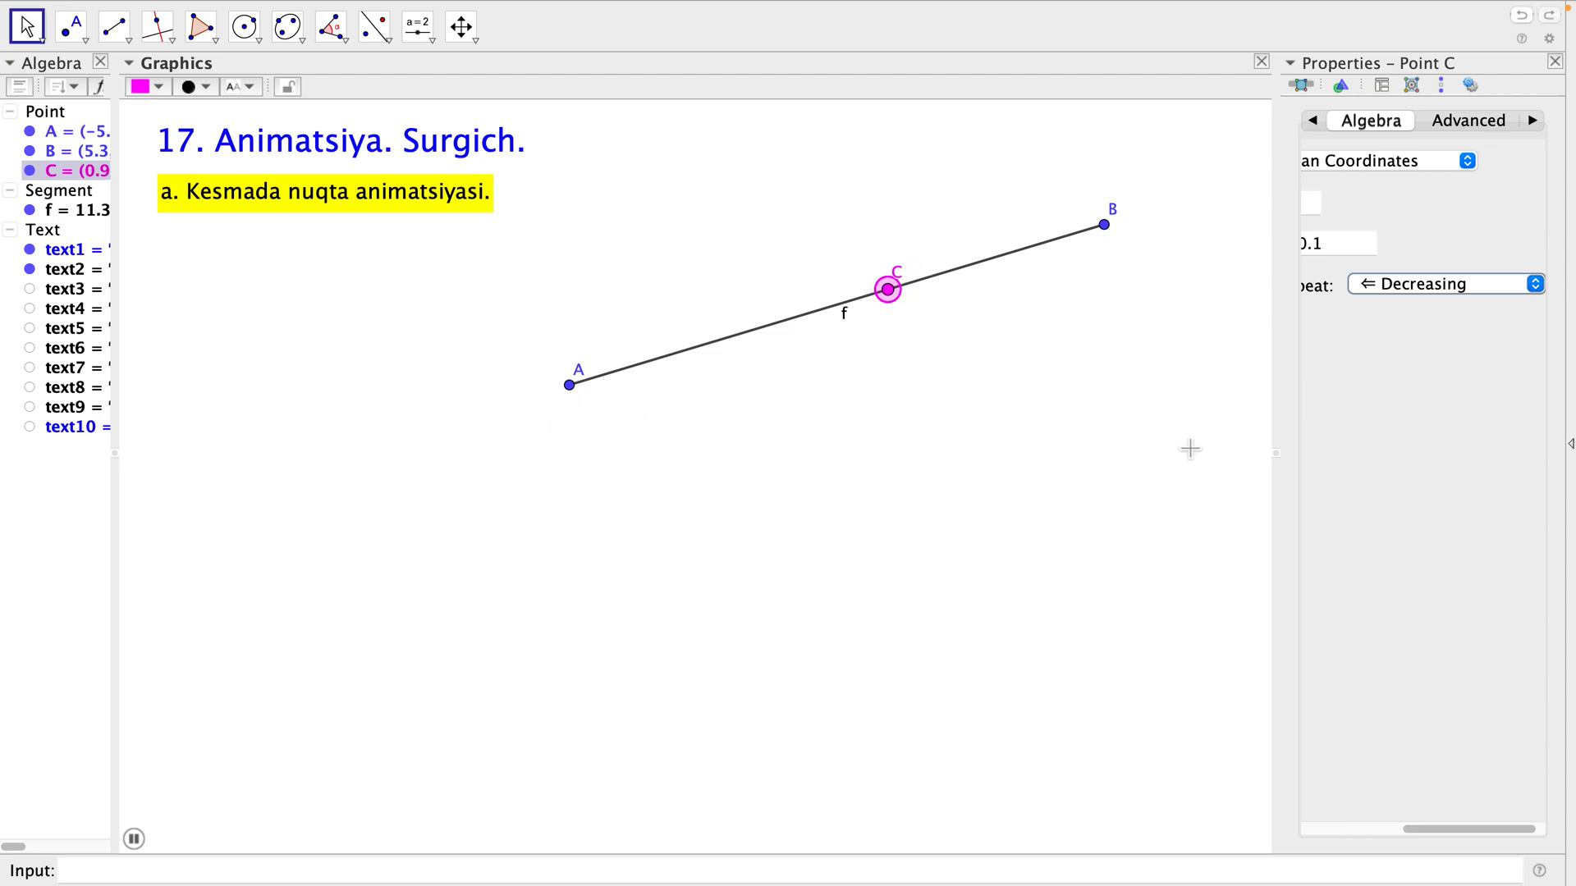
Set the animation repeat mode of point C to Increasing (Once) and deselect the point.
click(1537, 292)
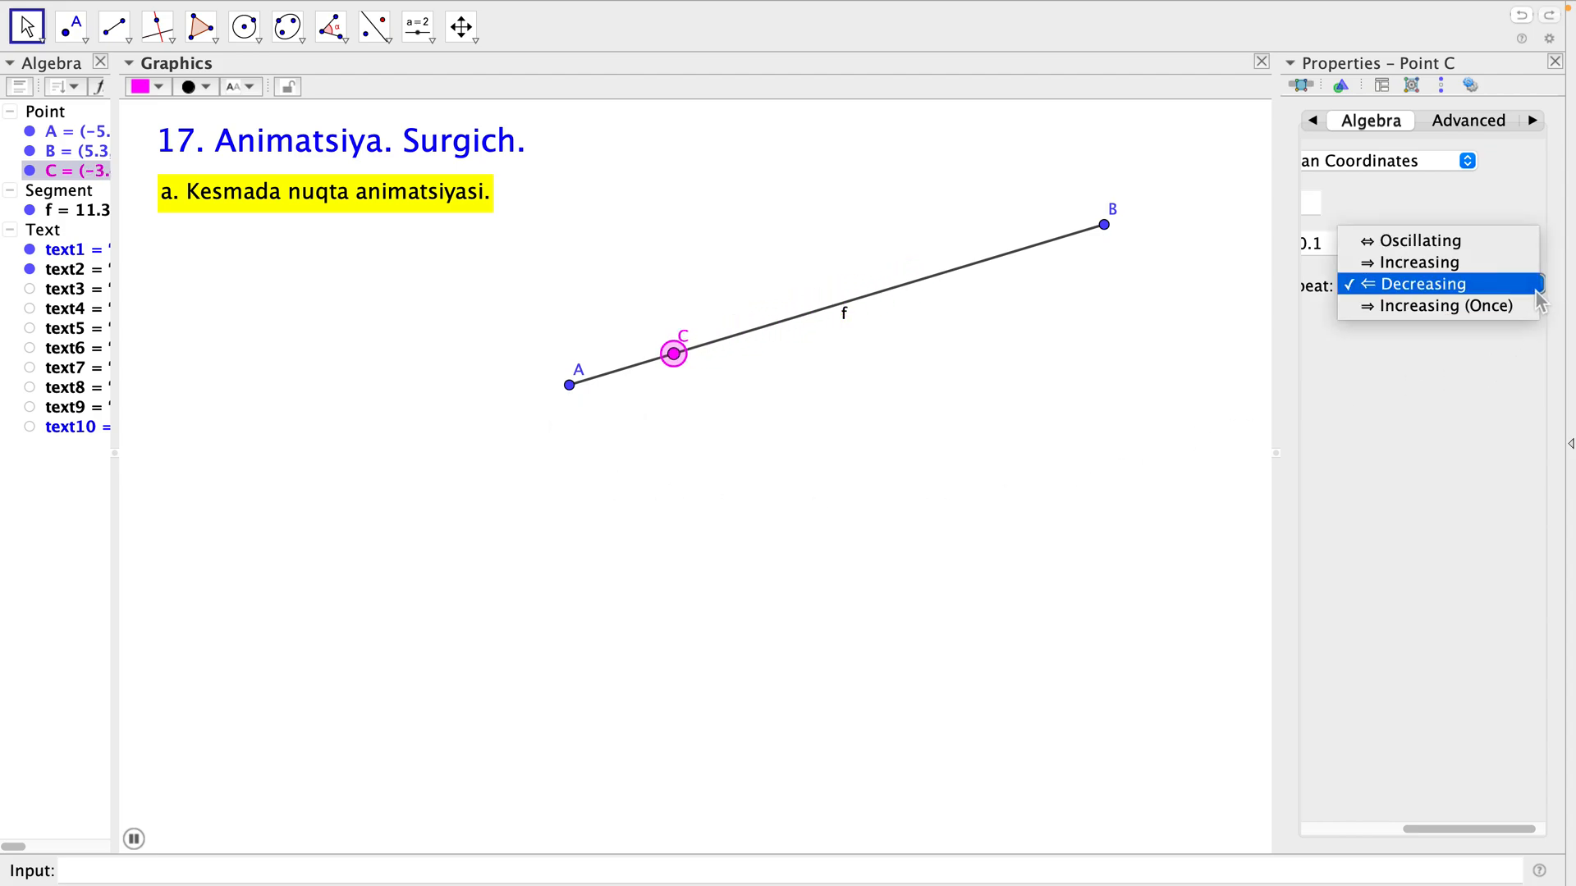
click(1442, 312)
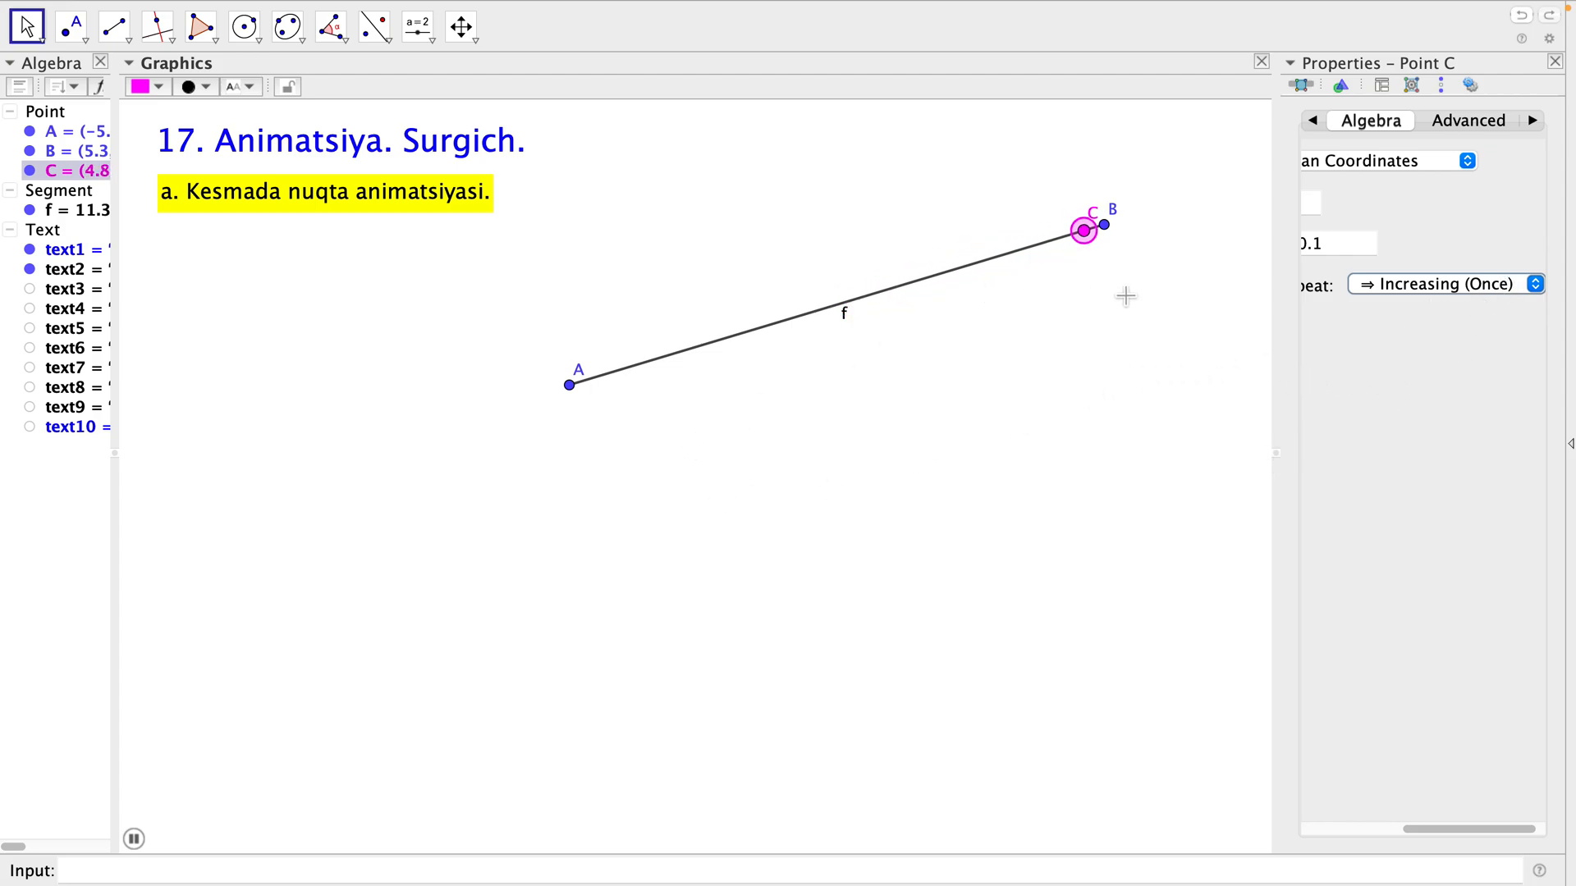
click(1074, 326)
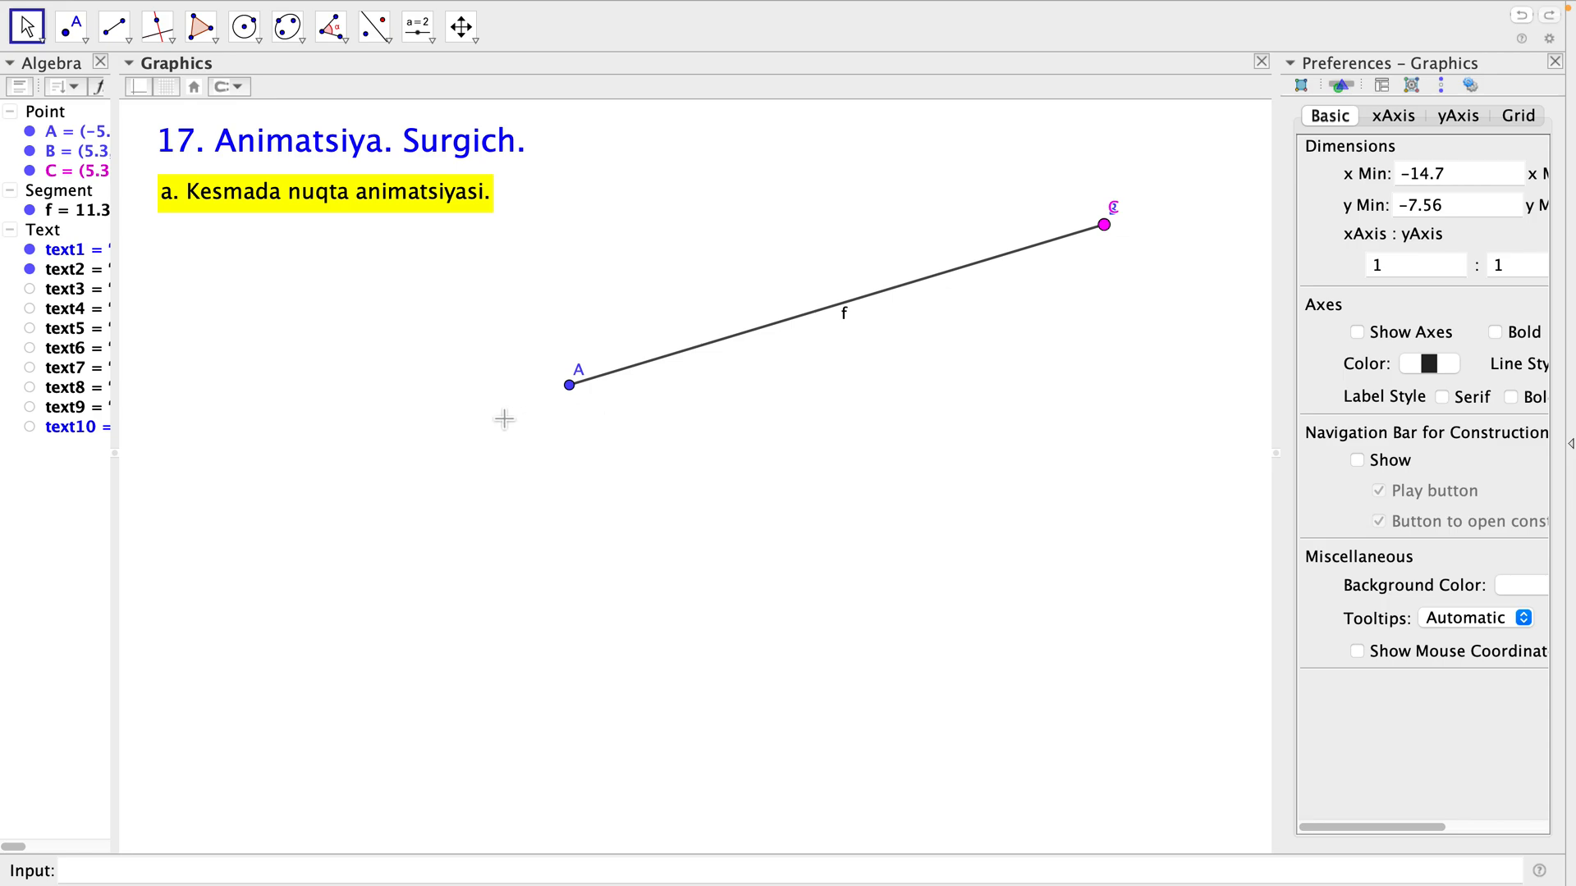
Delete all the points together with their segment, and swap the visible heading by hiding text2 and showing text3.
click(60, 120)
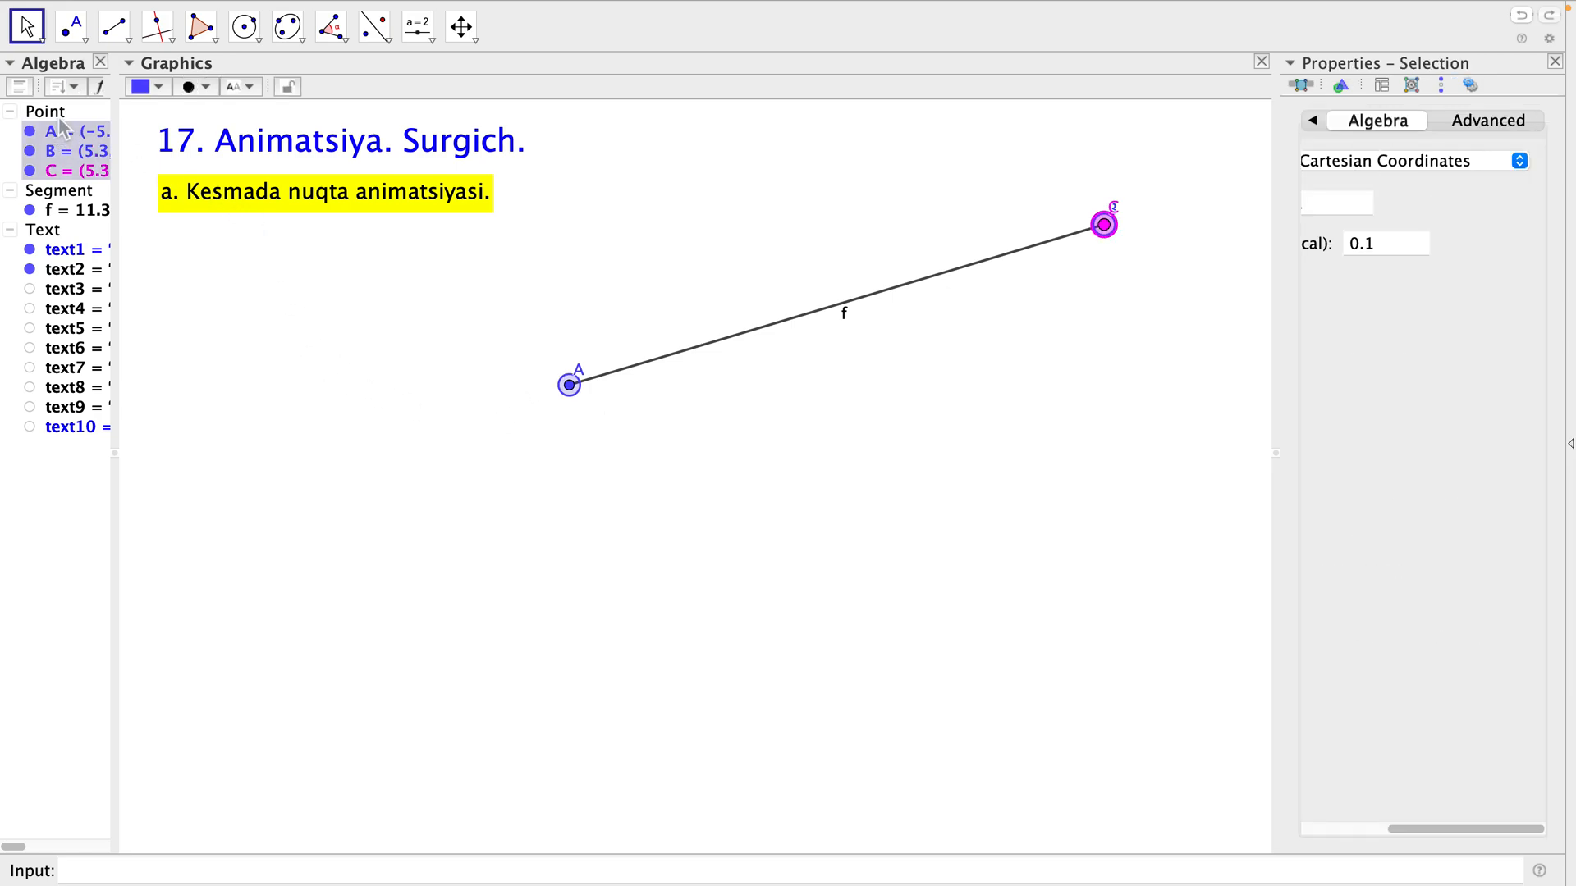
key(Delete)
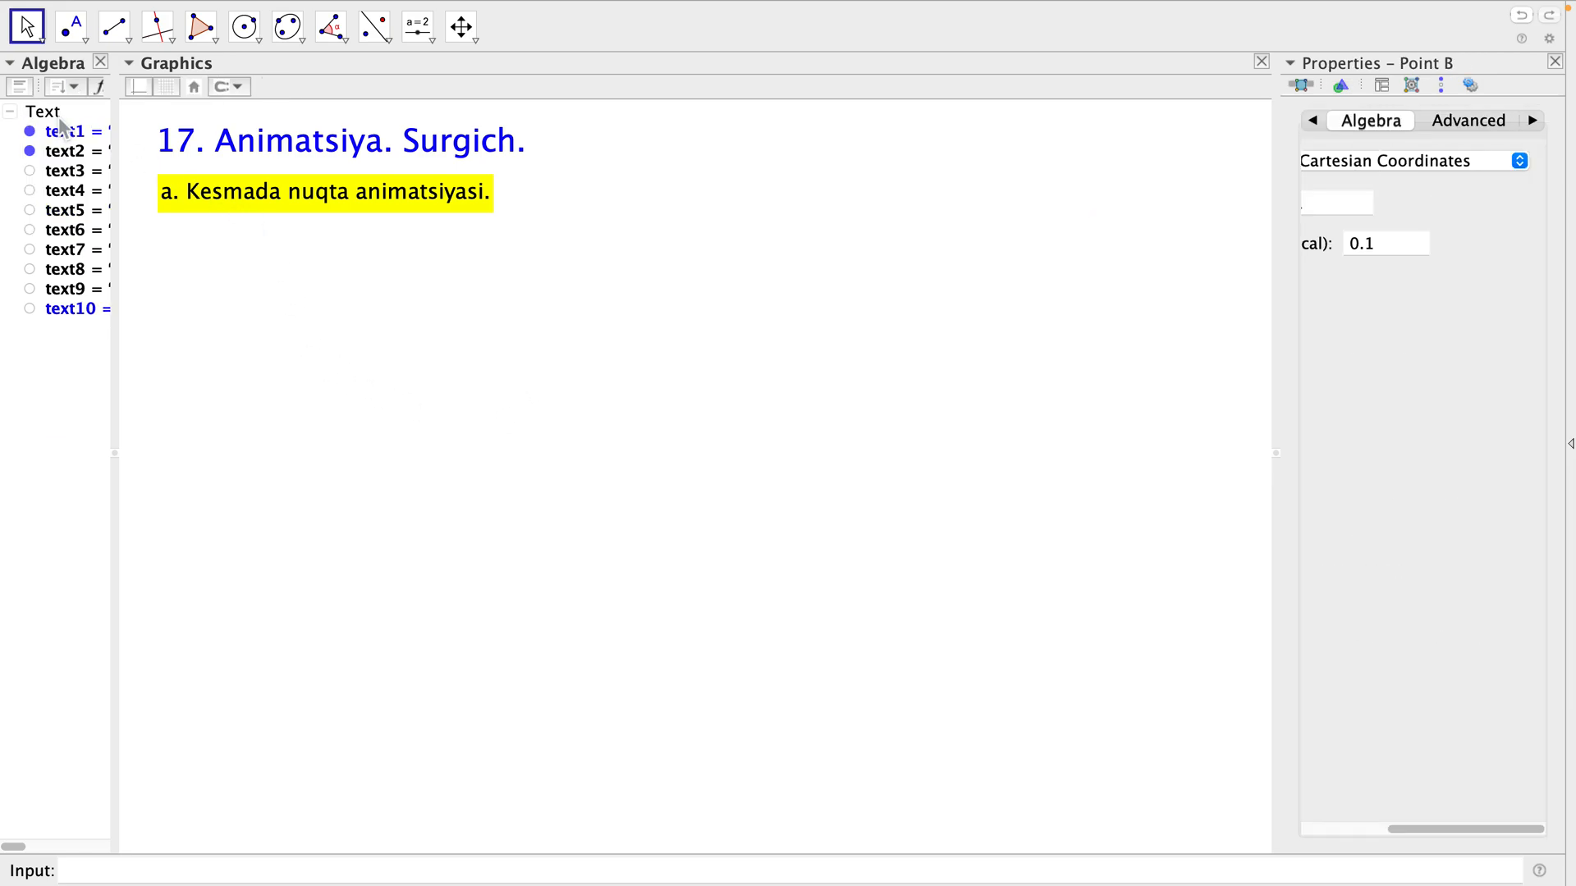
click(30, 152)
click(31, 172)
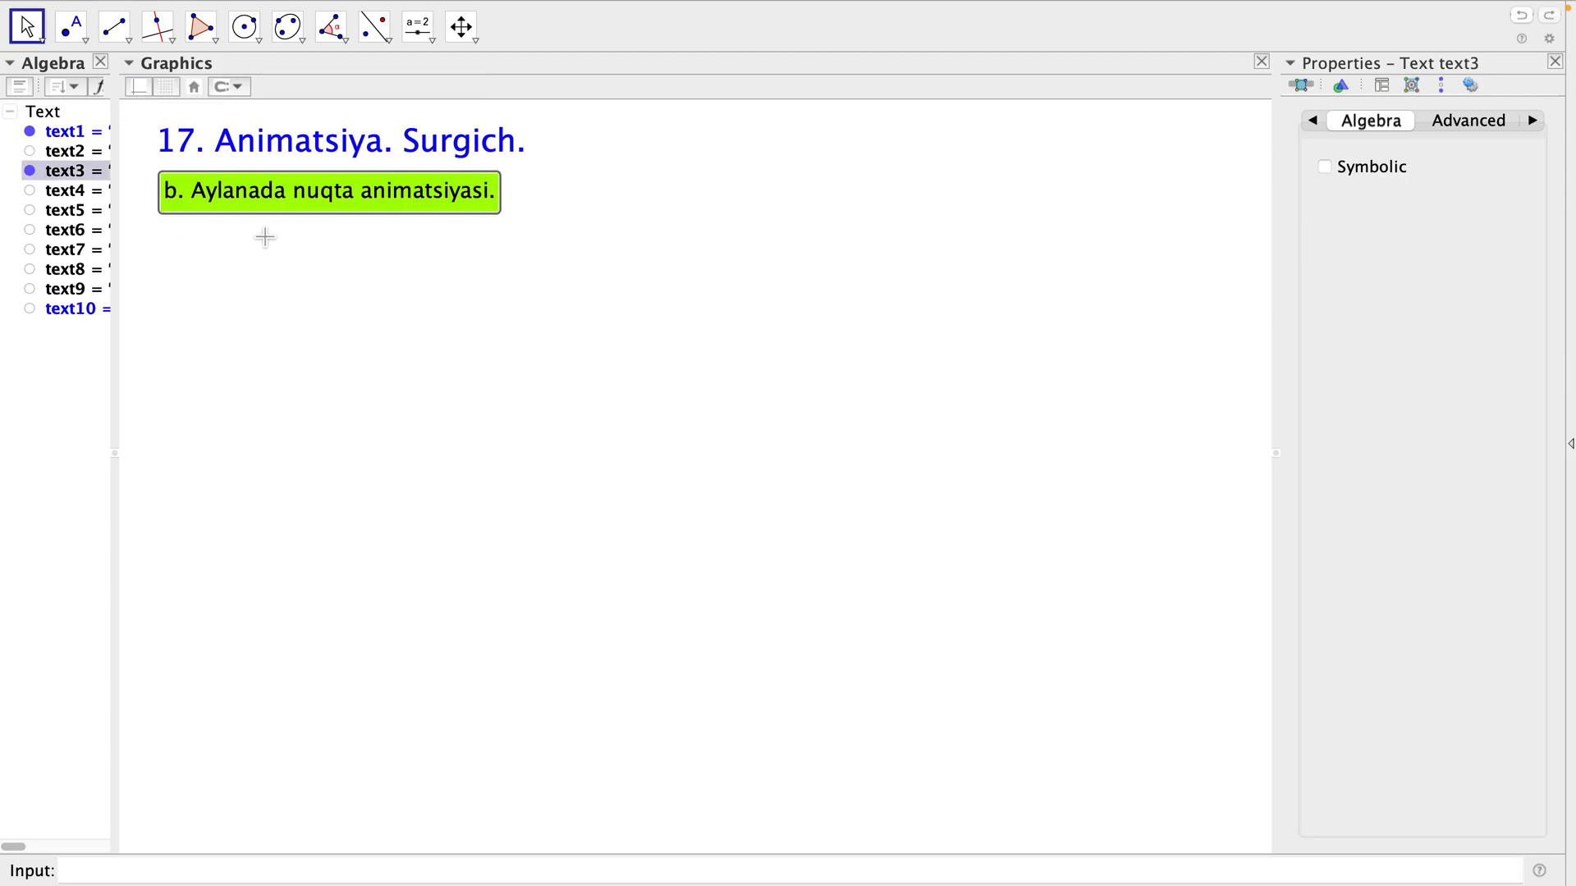
click(457, 353)
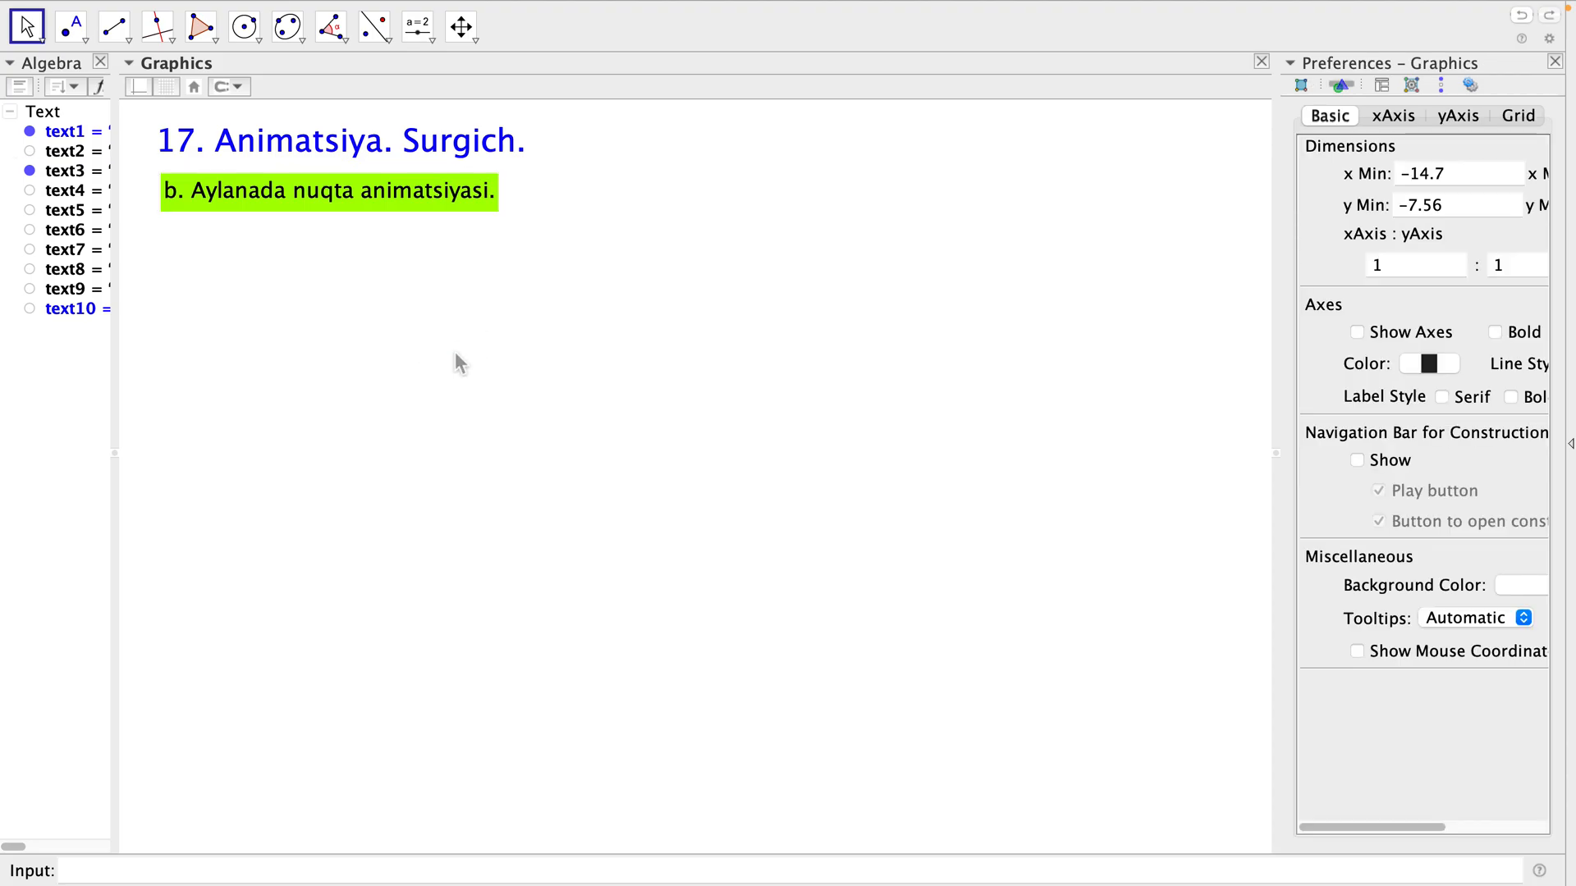
Draw a large circle below the green heading, with centre A and passing through a point B.
click(251, 34)
click(631, 451)
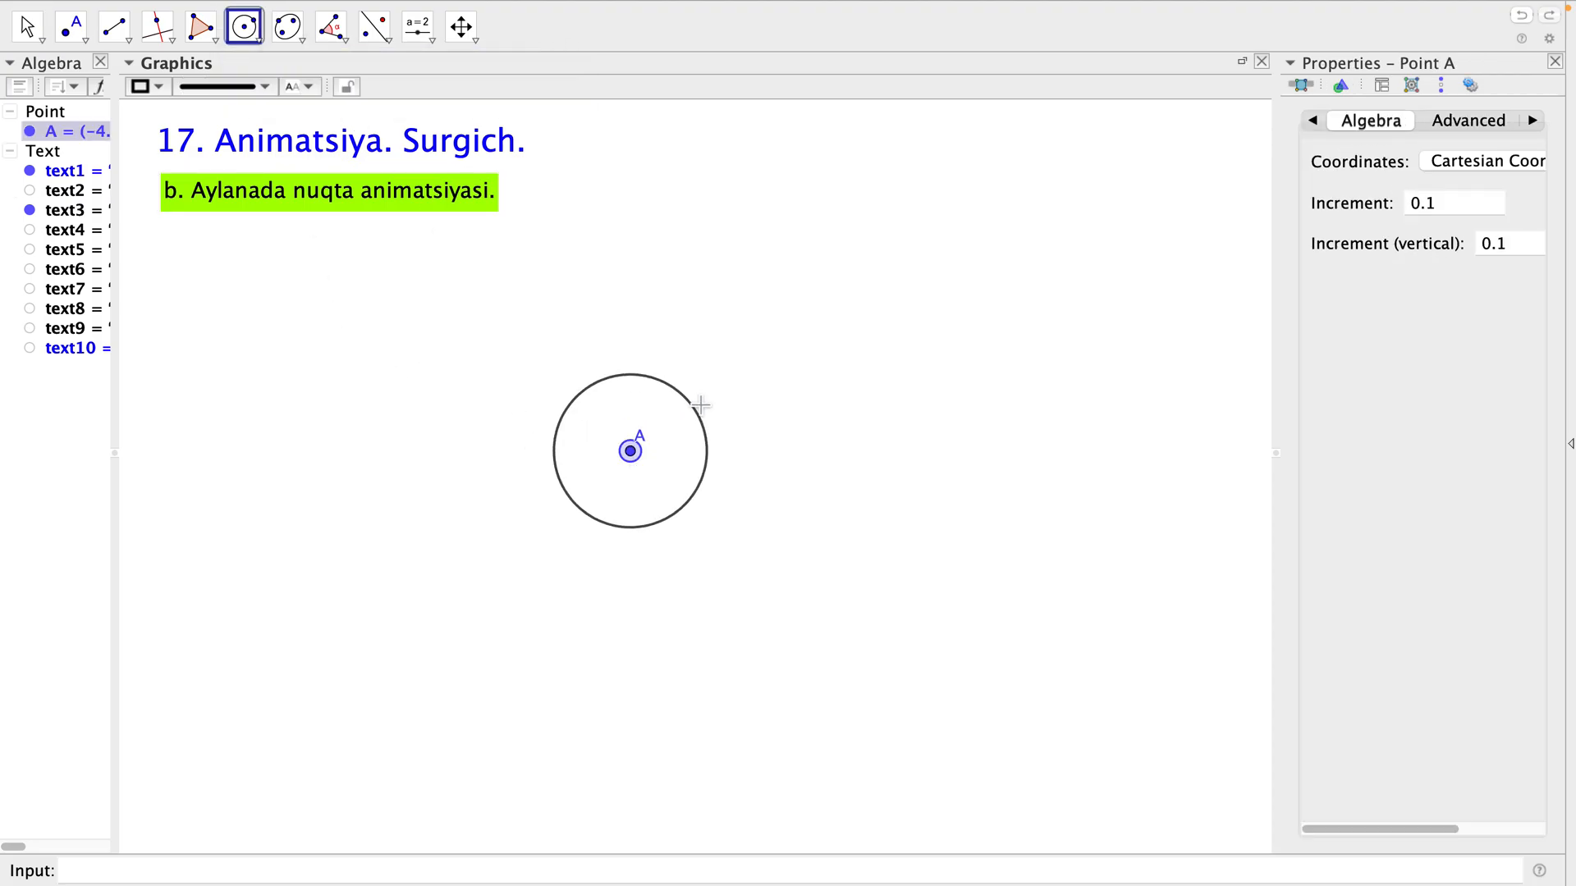
click(850, 337)
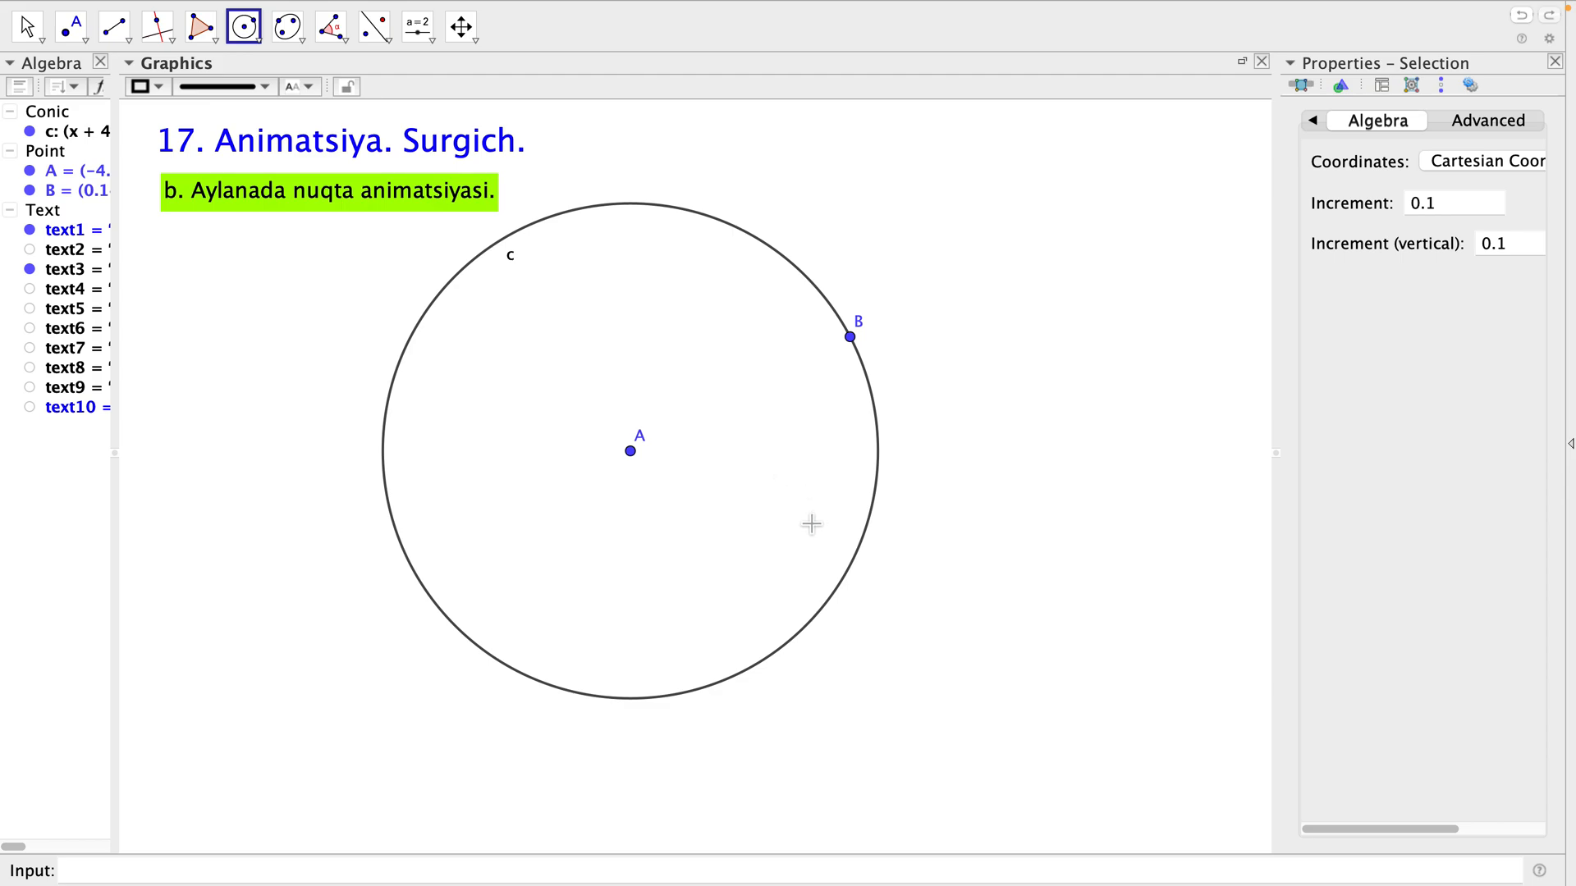
Close the properties view and place a point C on the upper arc of the circle, between its top and point B.
key(Escape)
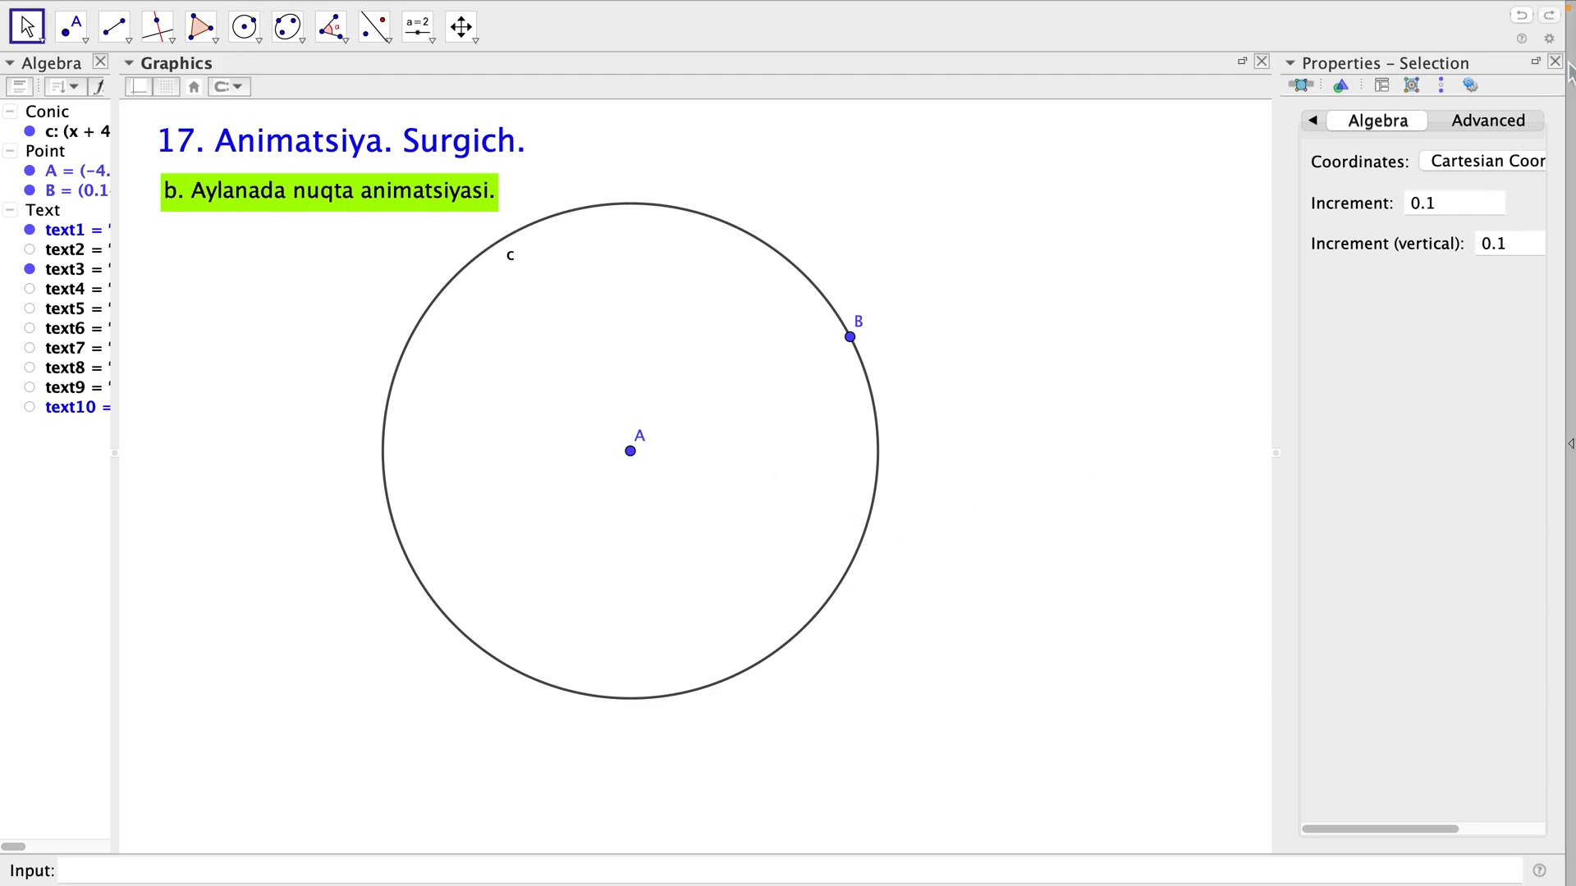
click(1555, 62)
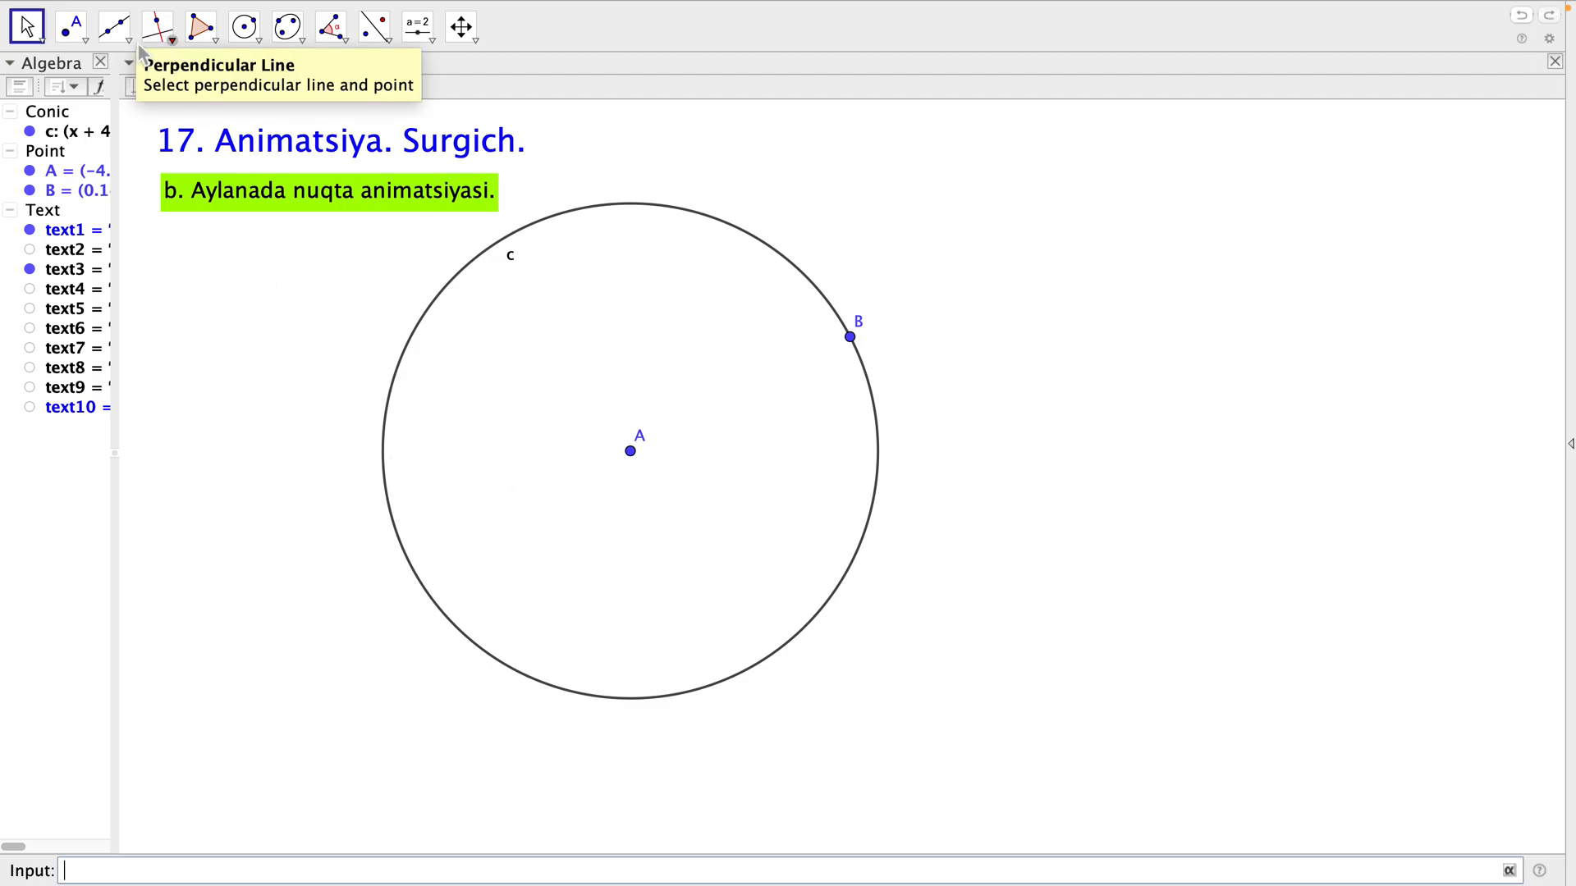
click(71, 27)
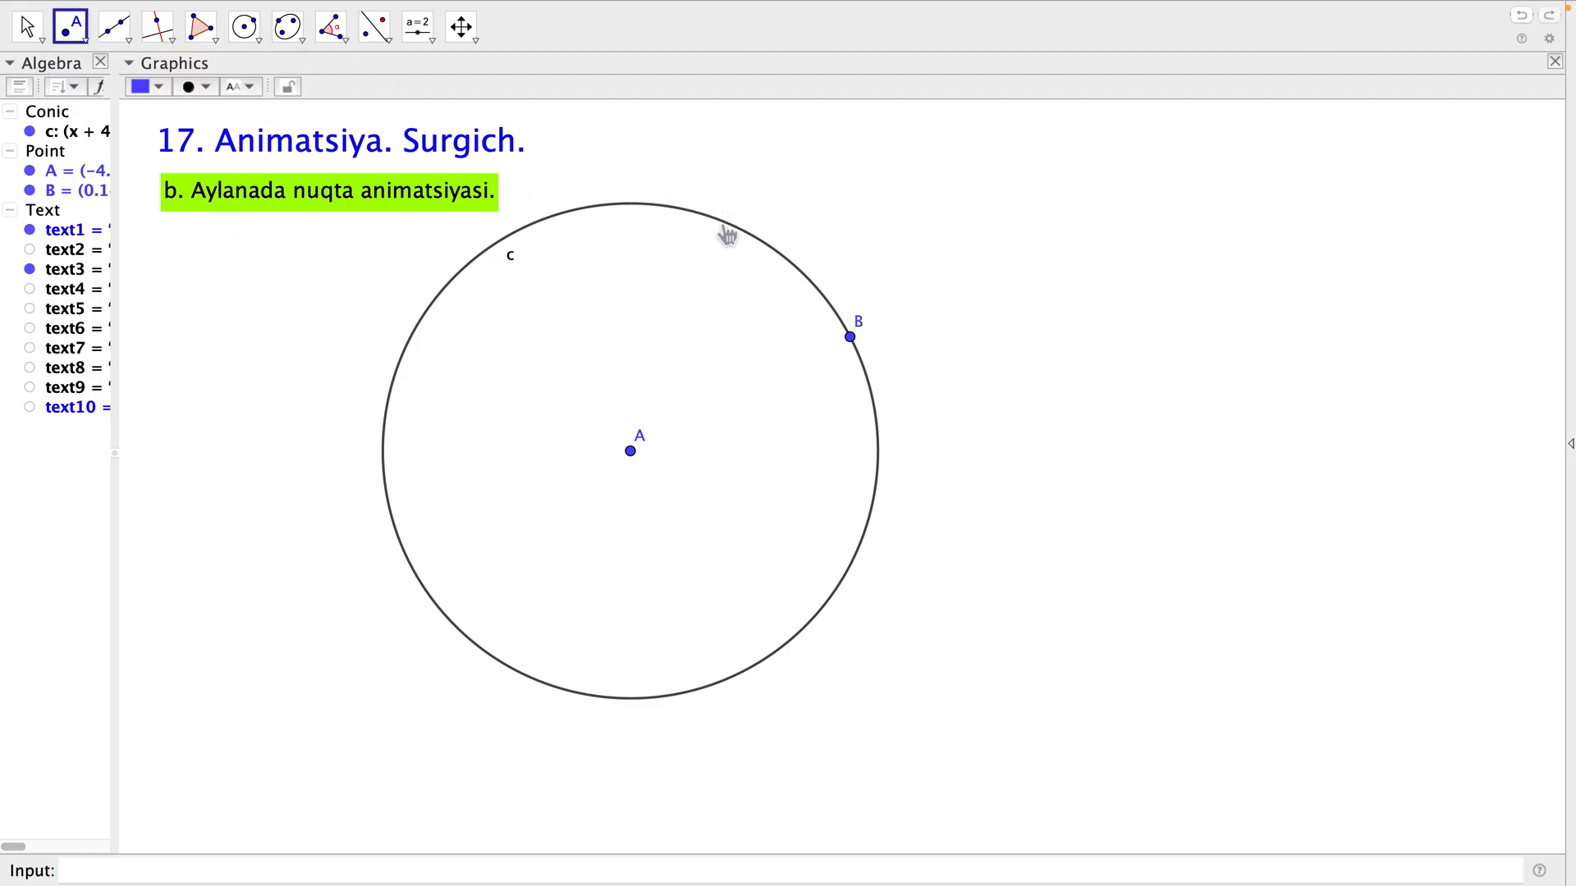
click(717, 220)
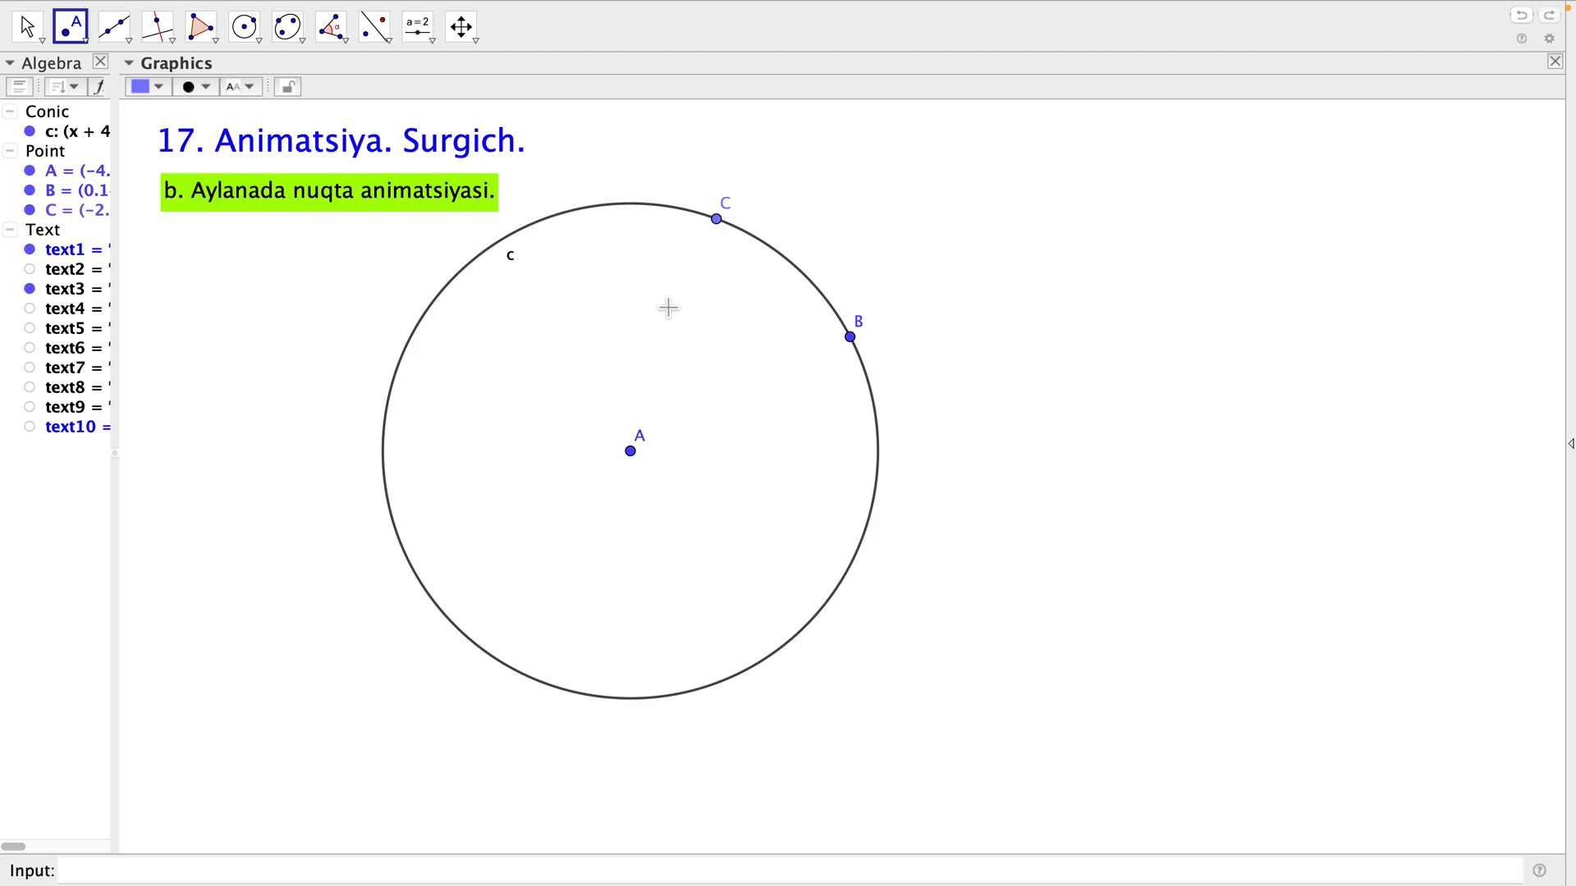
key(Escape)
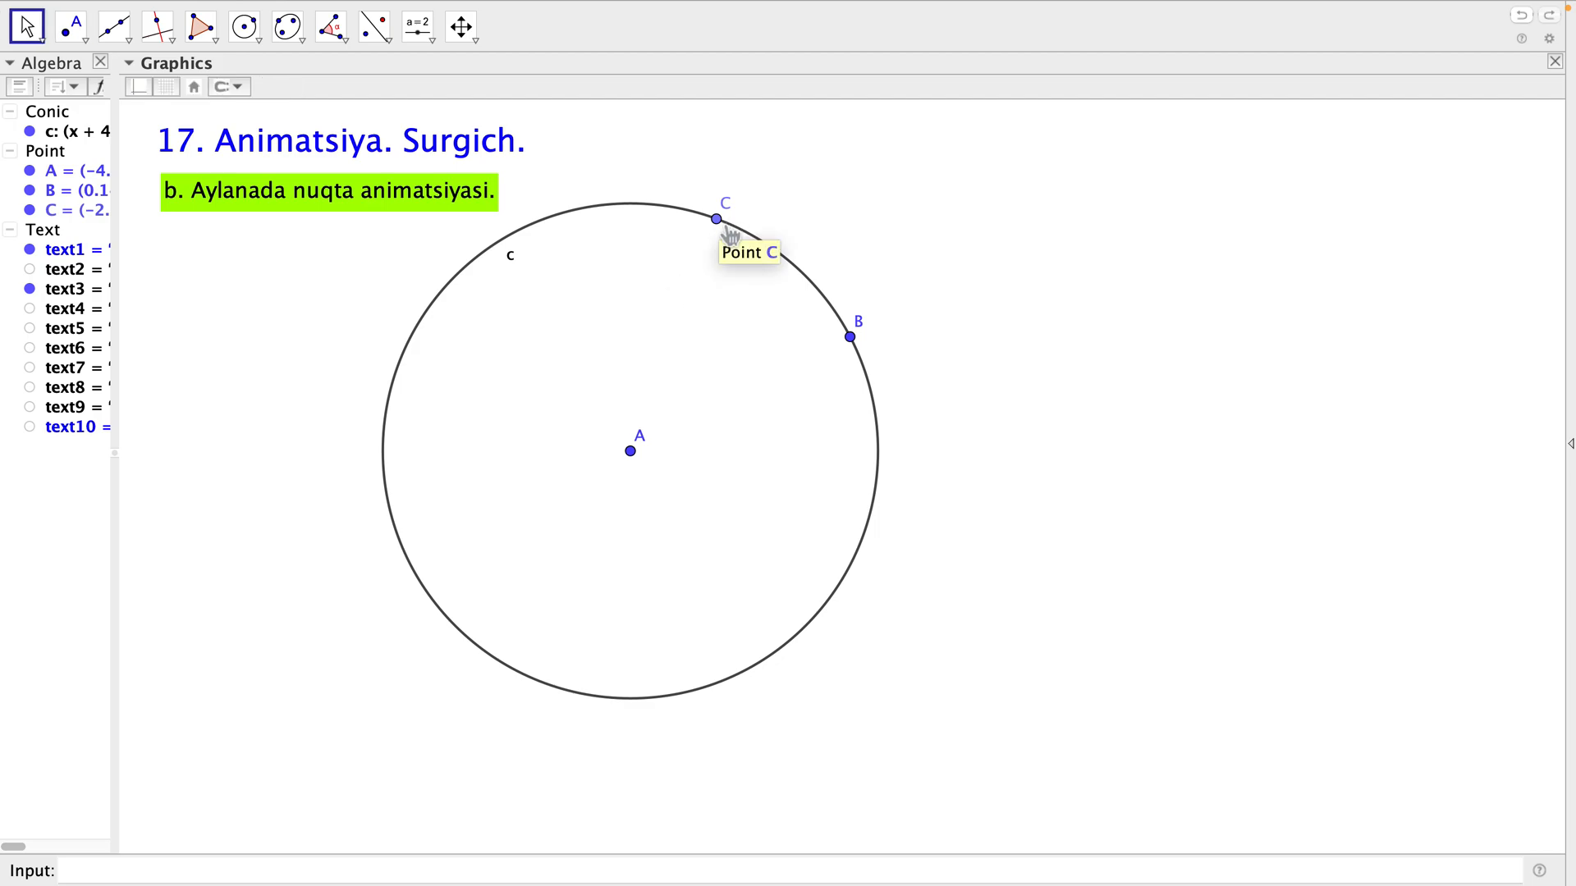
Turn on the animation of point C on the circle and deselect the point.
click(723, 223)
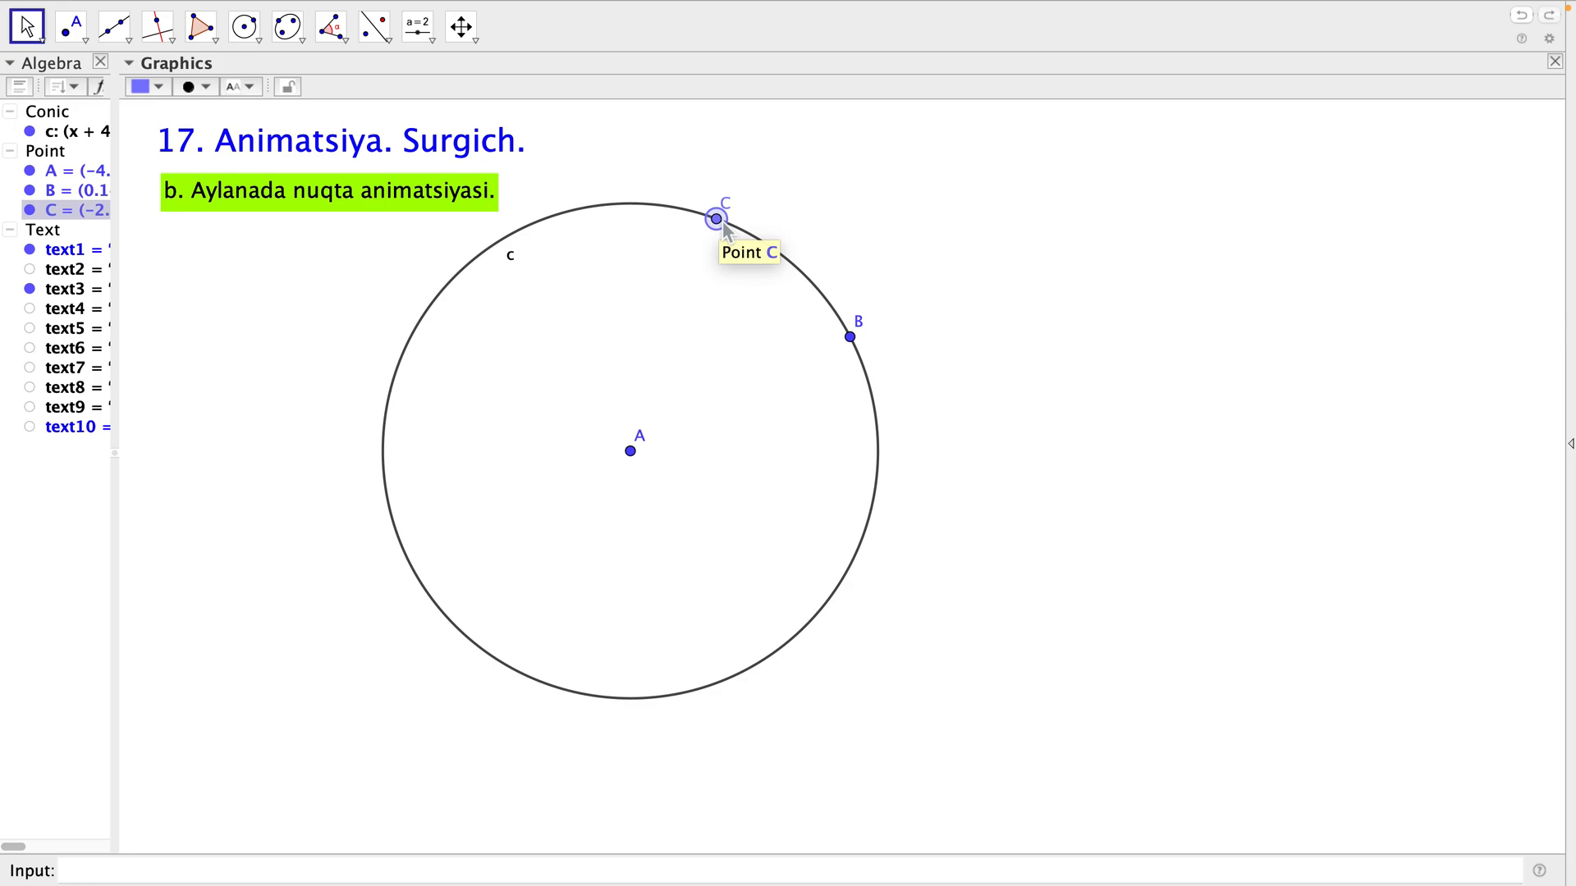
right_click(717, 220)
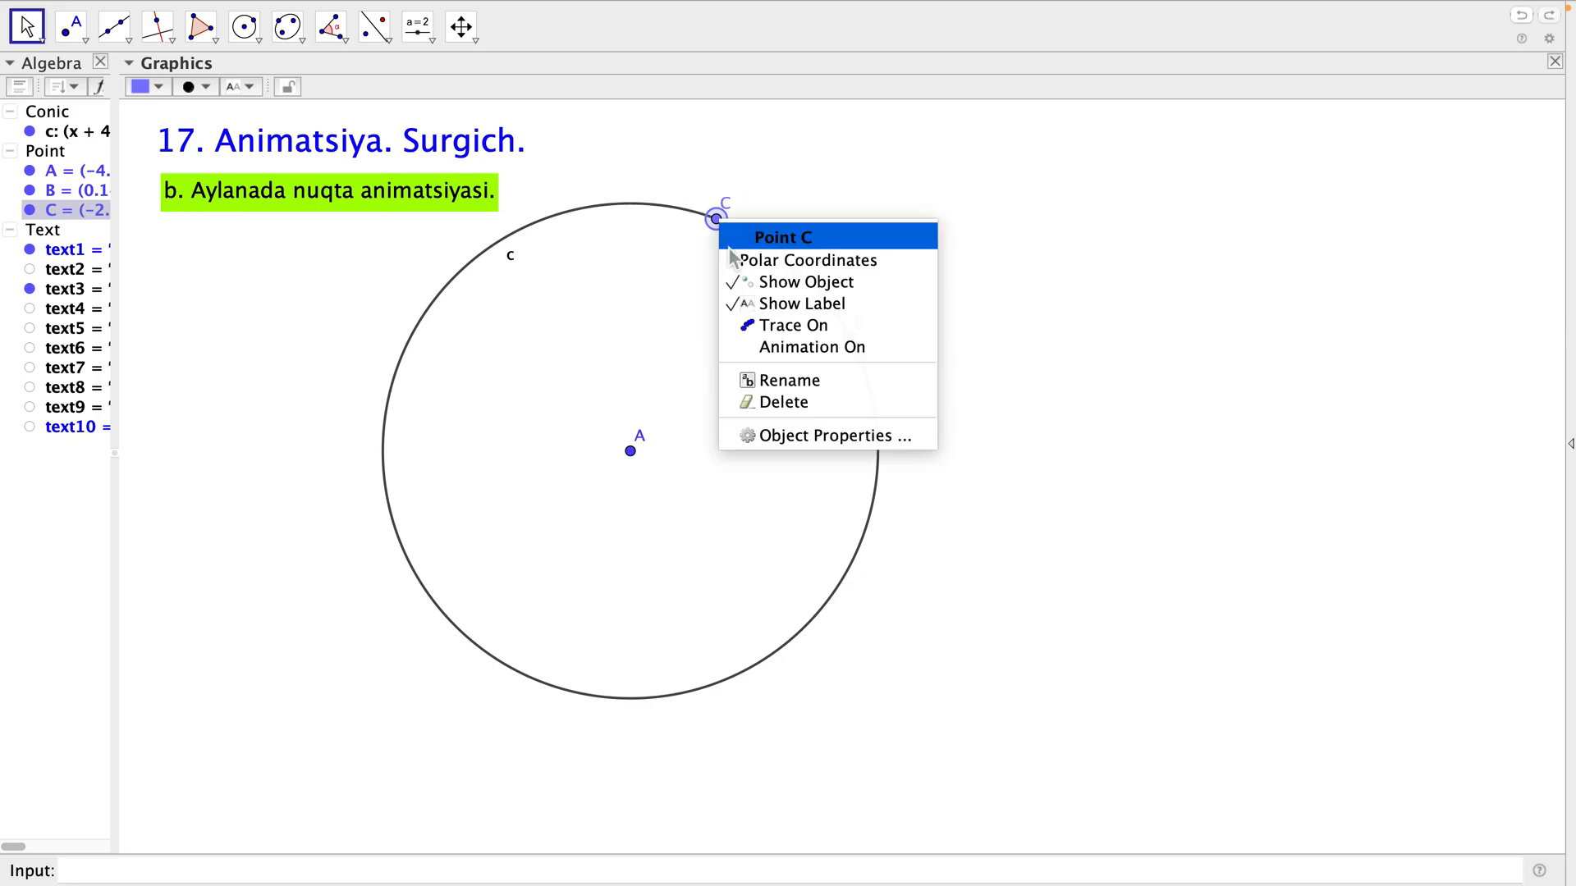
click(800, 348)
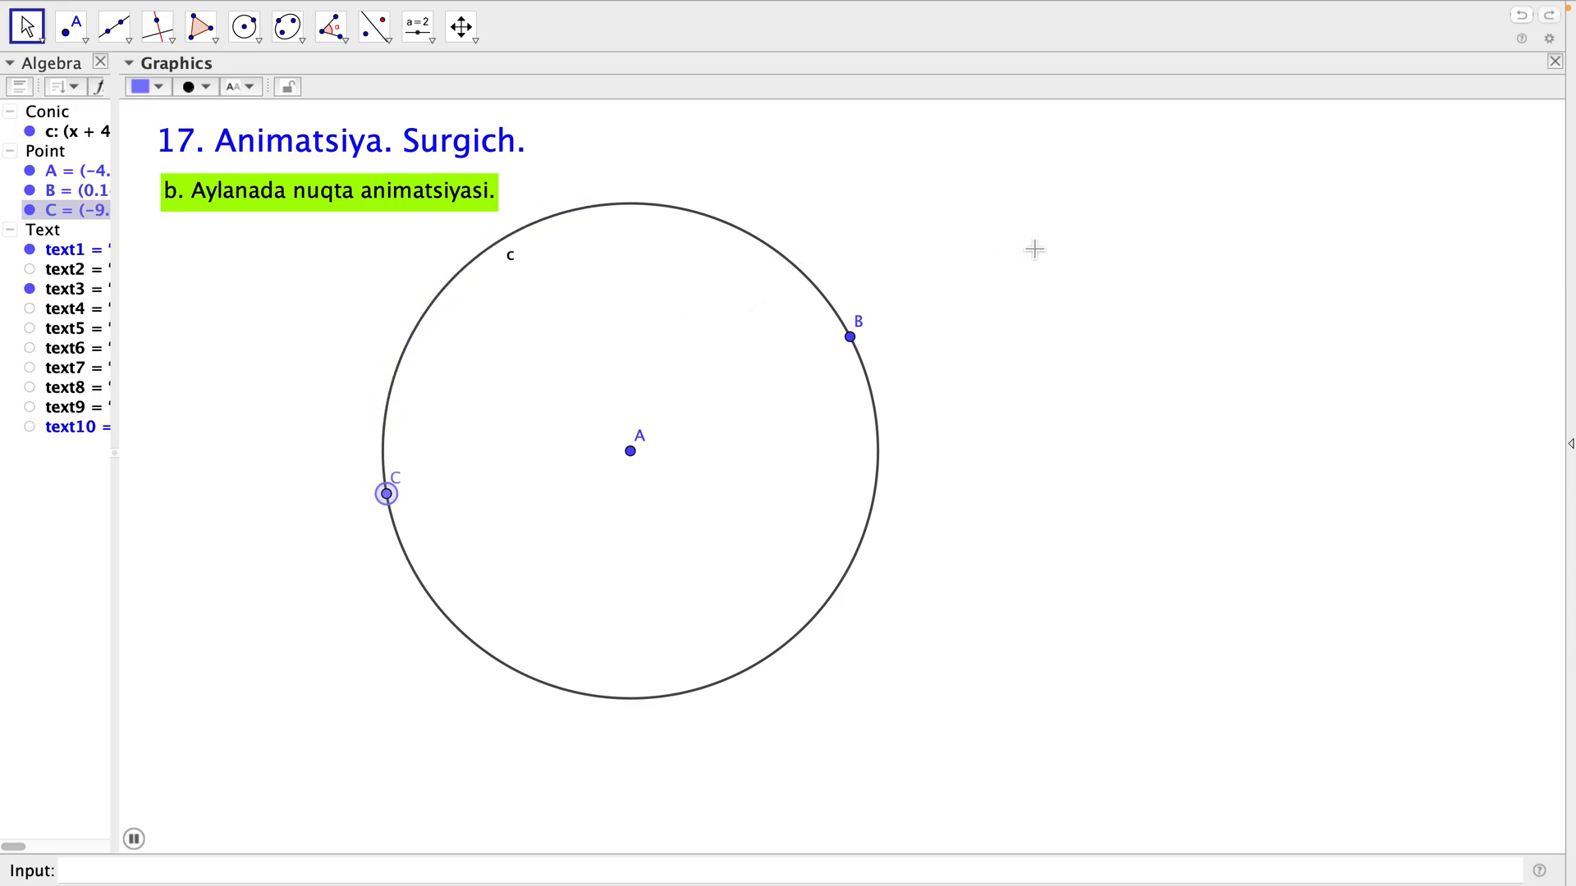
click(1034, 249)
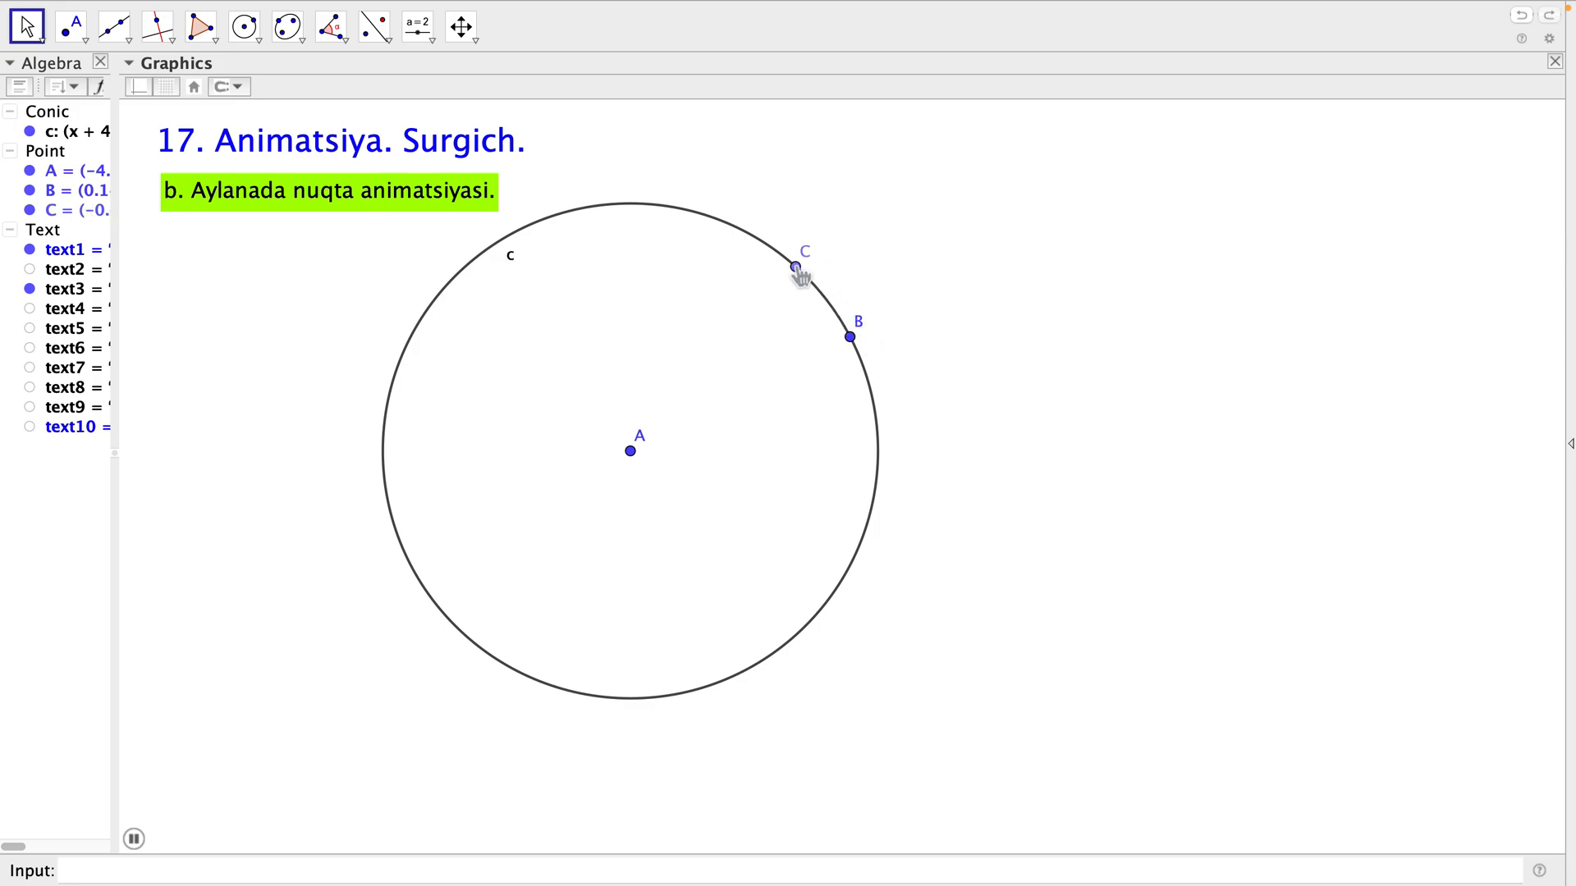
Open the properties of the moving point C and set its increment to 0.001.
click(83, 222)
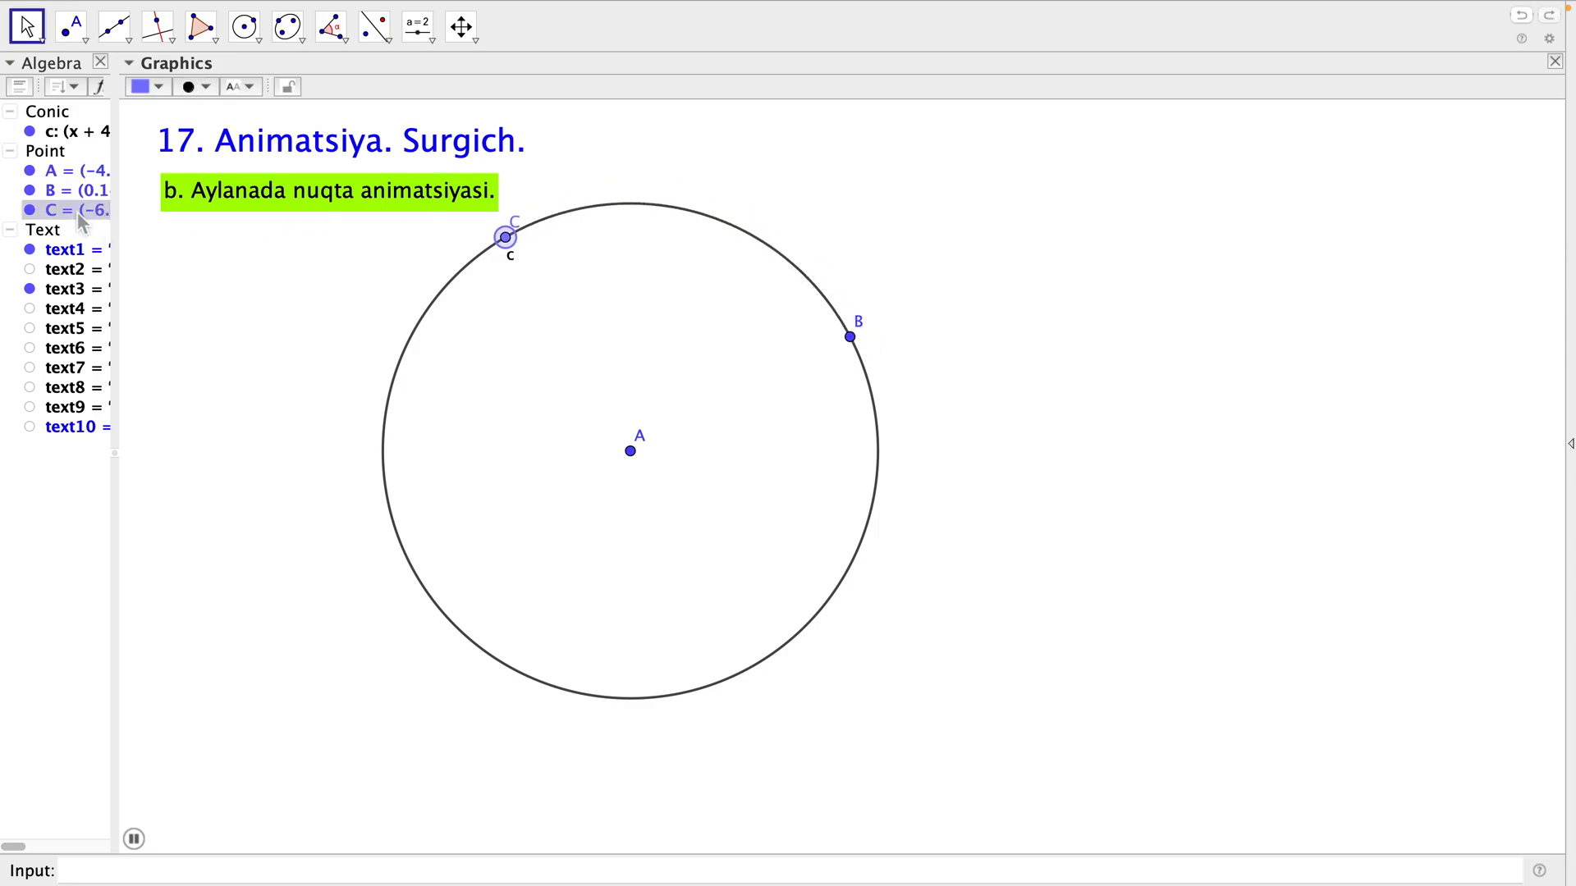
right_click(81, 222)
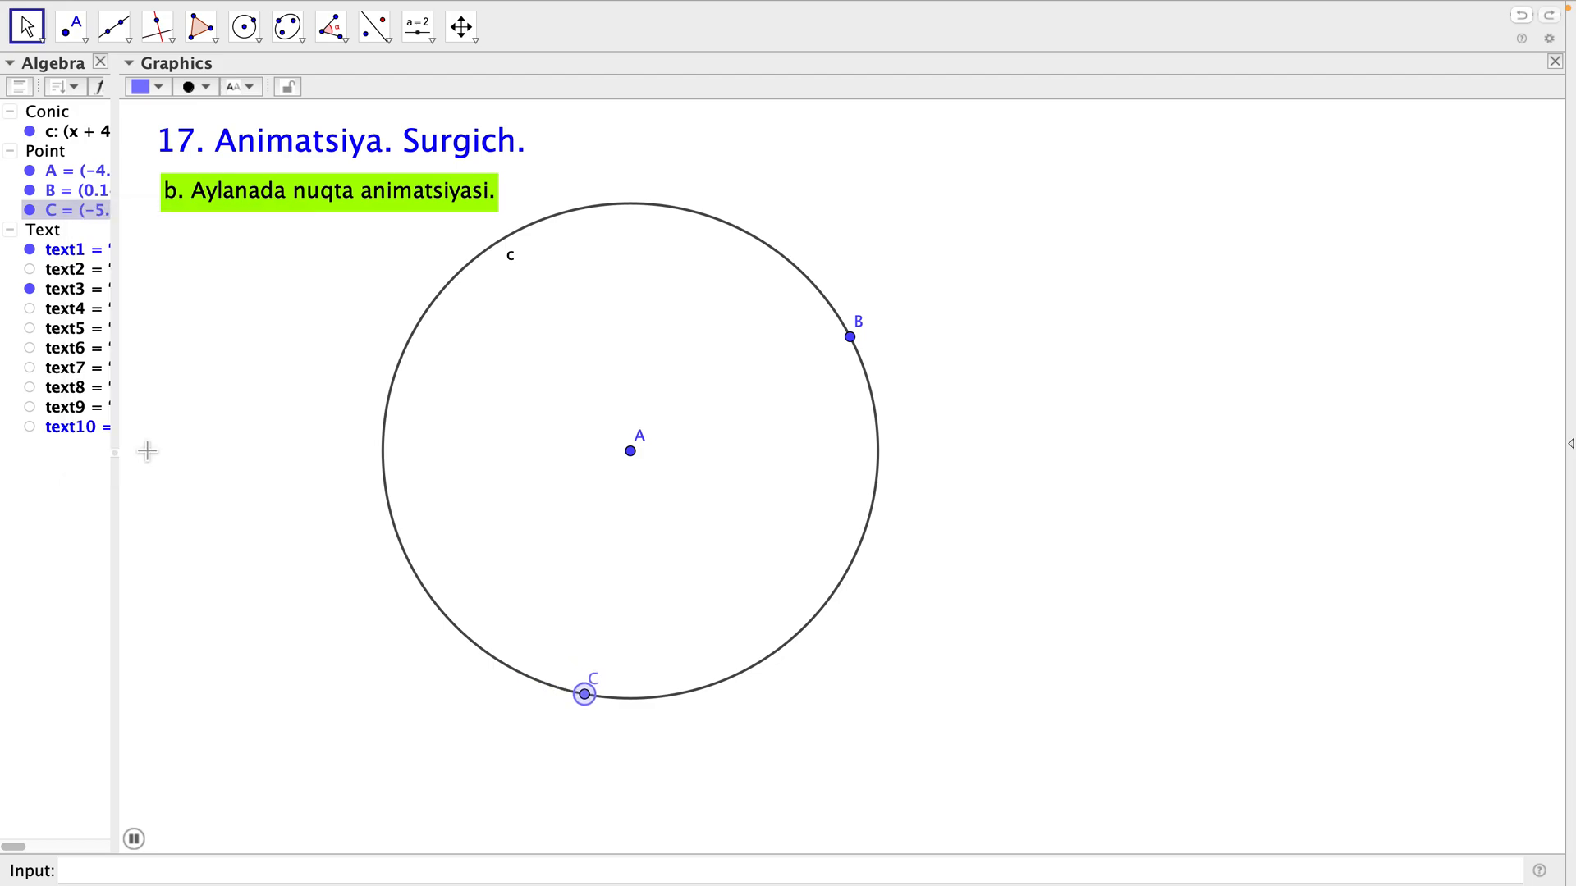
click(149, 450)
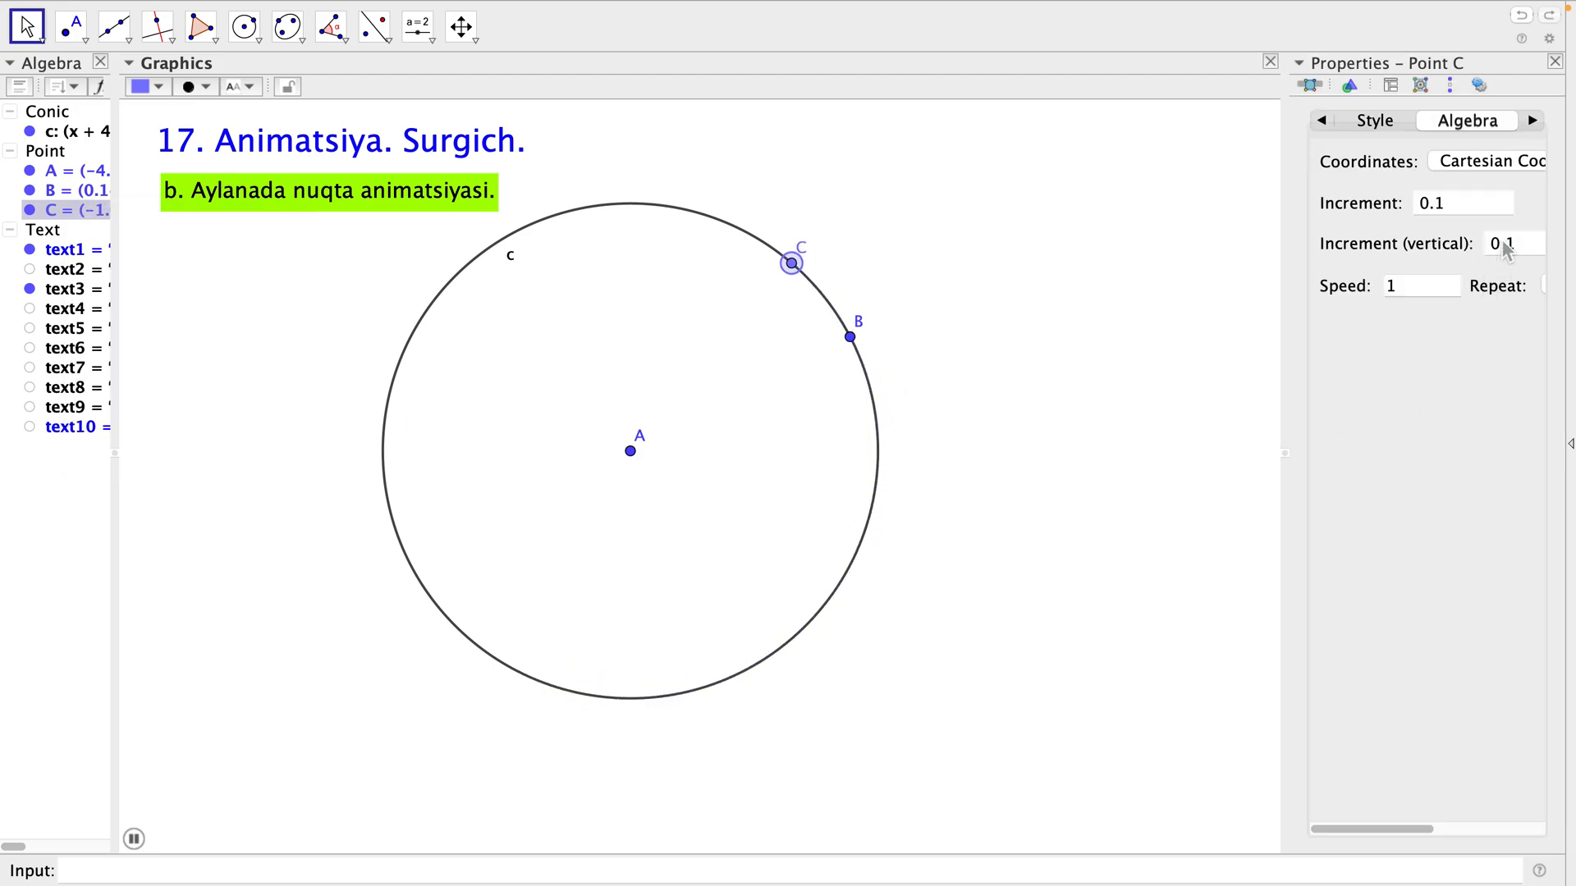
click(1445, 206)
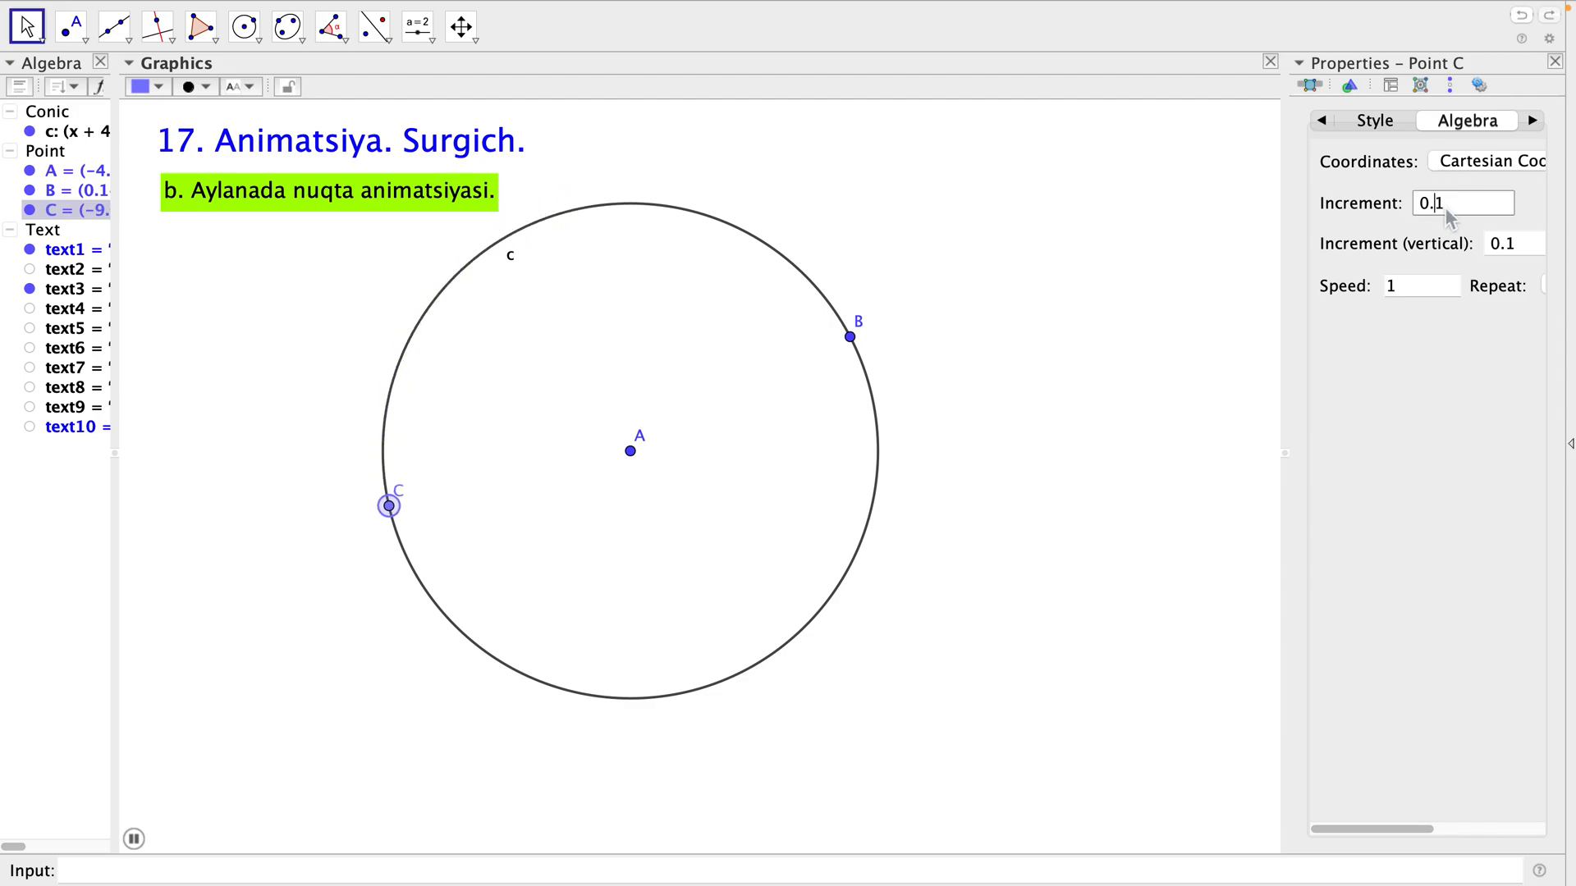
key(BackSpace)
text(01)
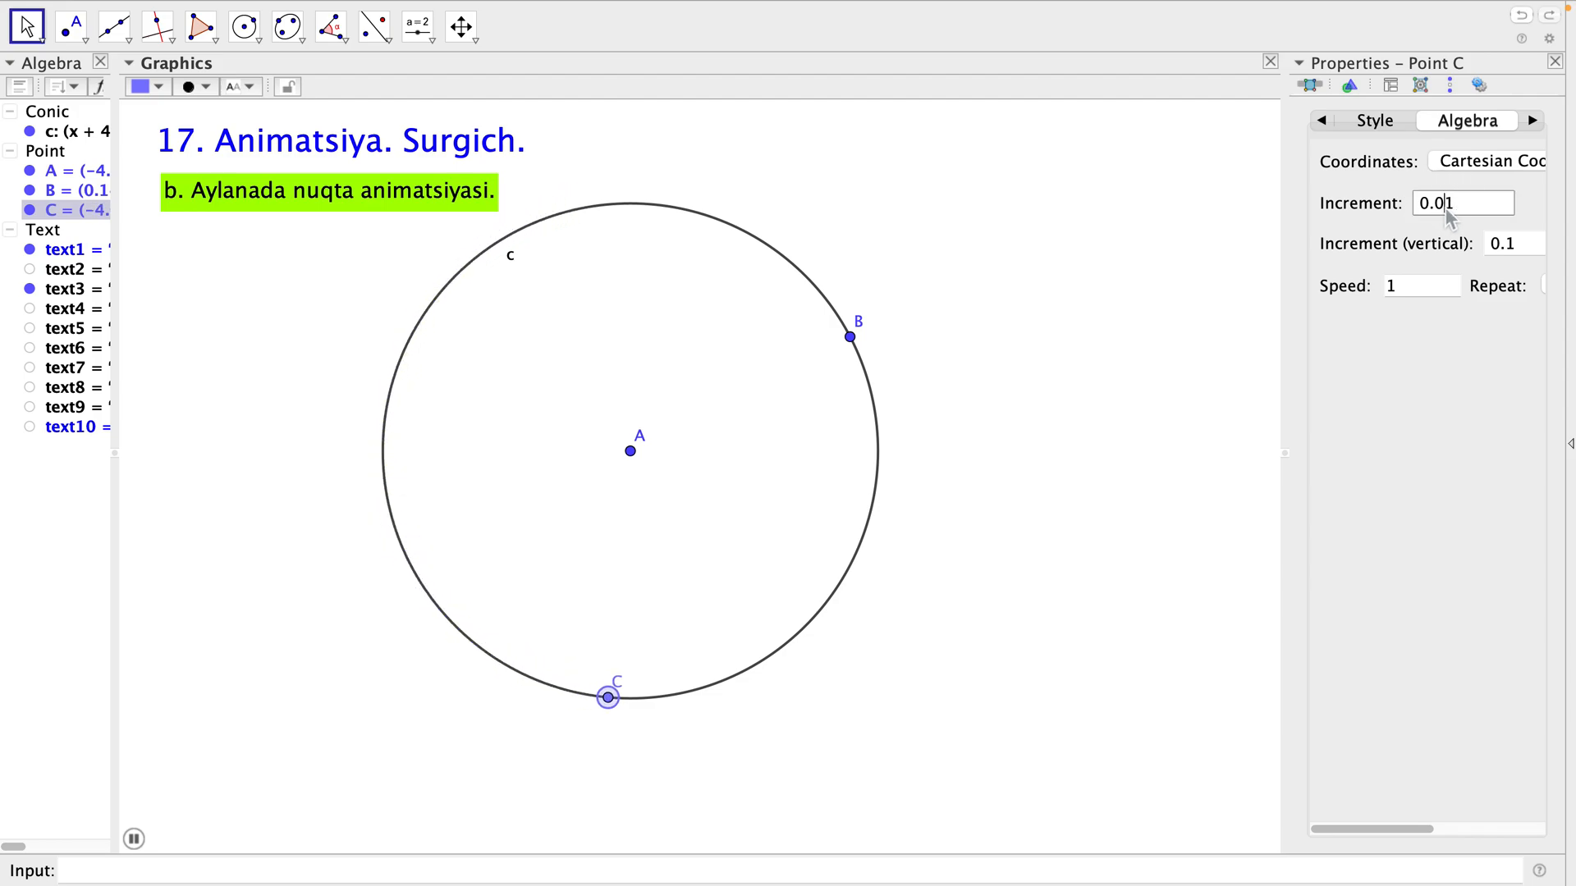
click(1447, 211)
text(0)
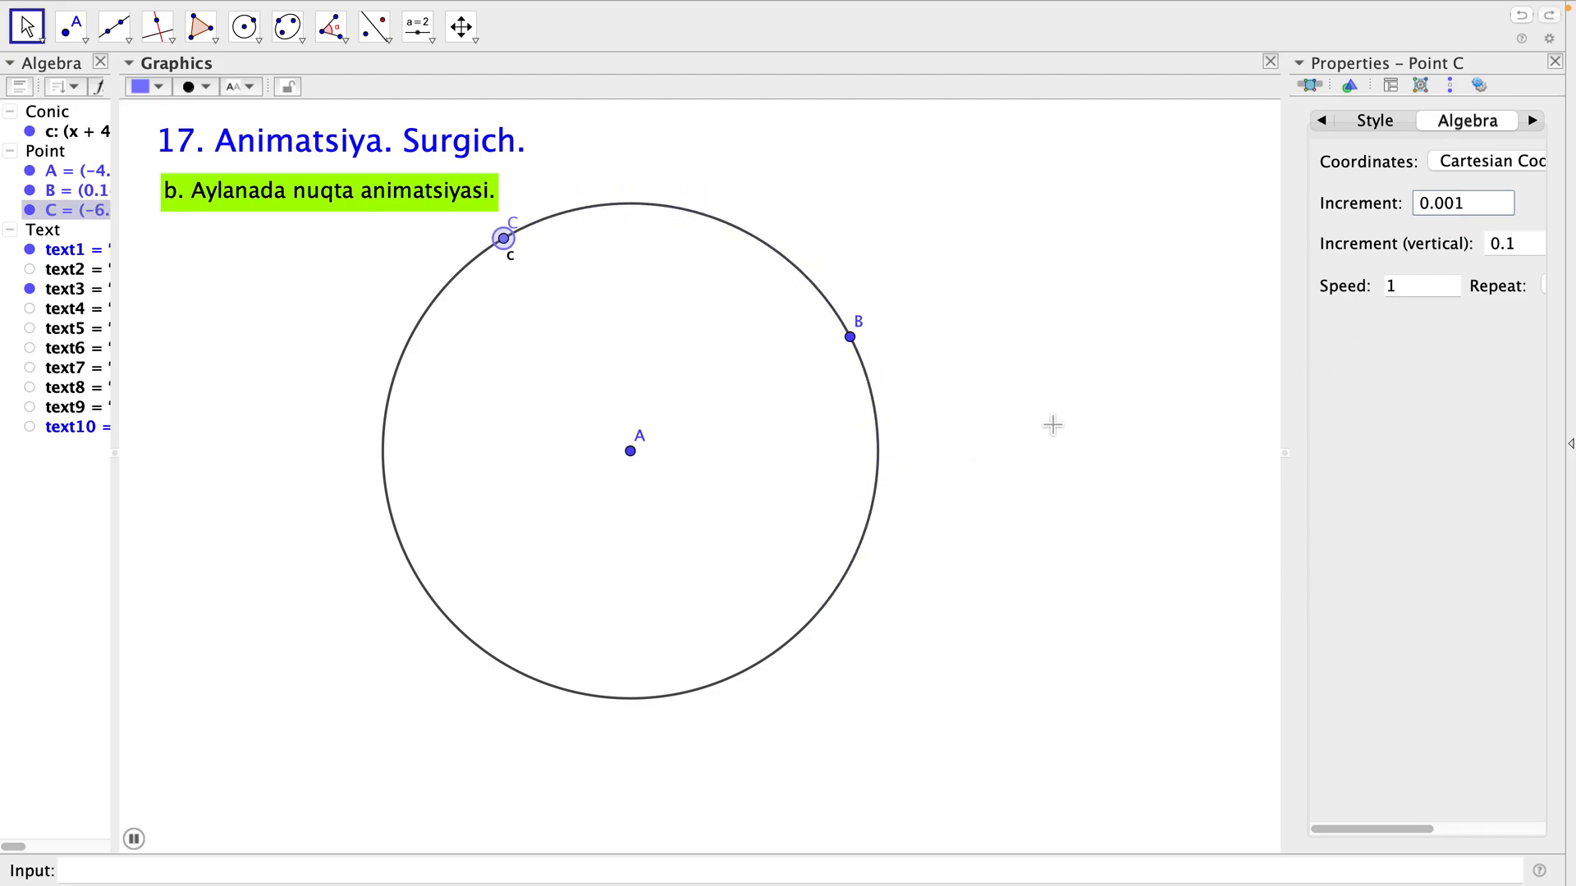
Set the animation speed of point C to 0.4, deselect the point and close the properties view.
click(1425, 289)
key(BackSpace)
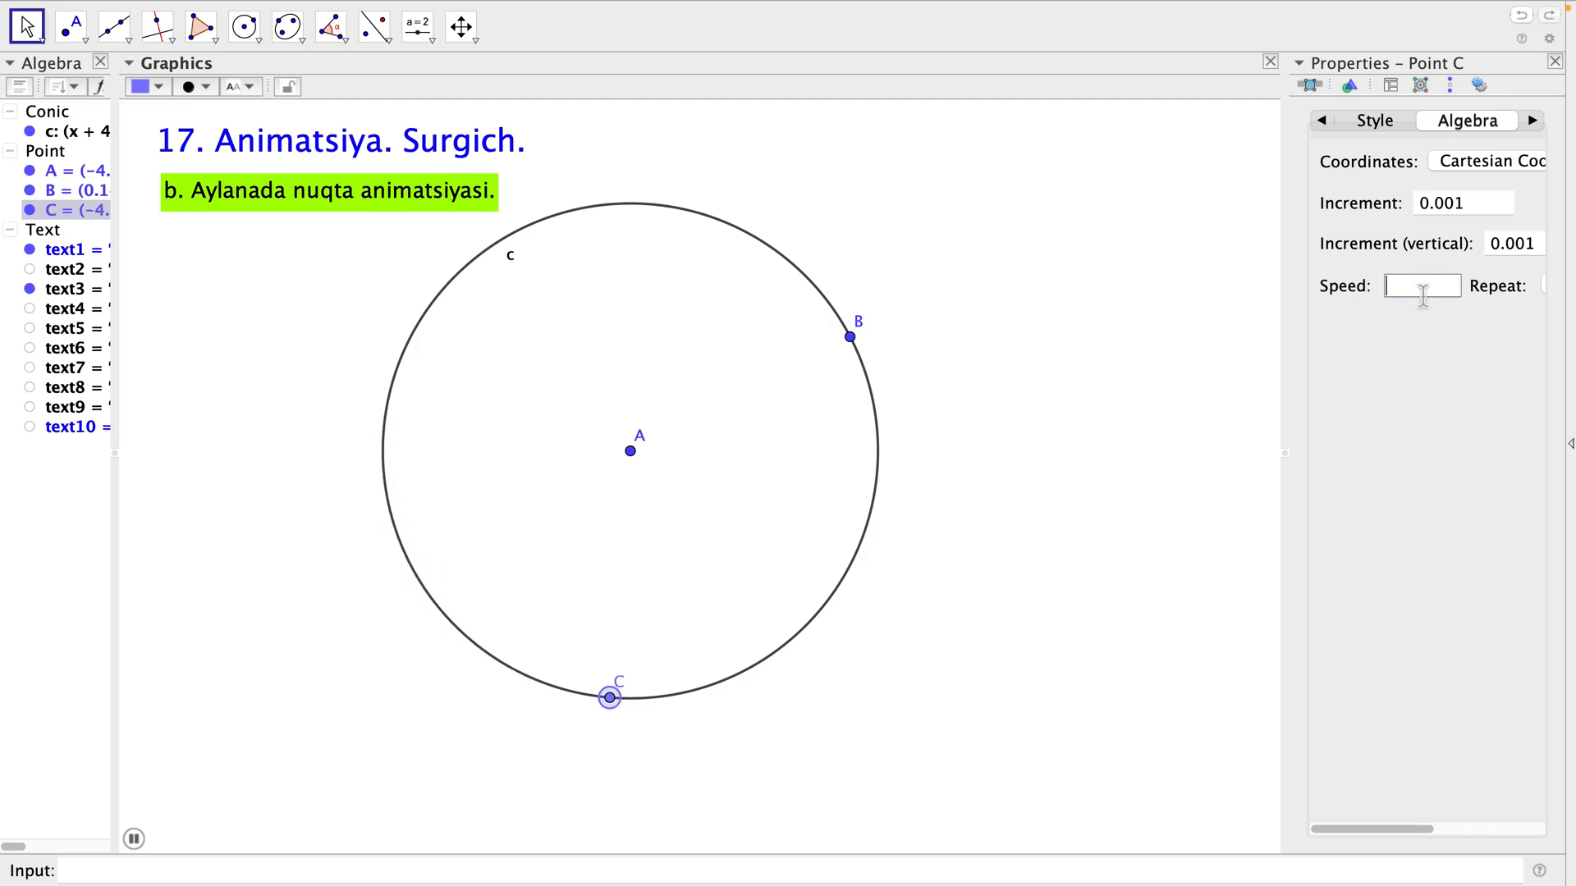
text(0.4)
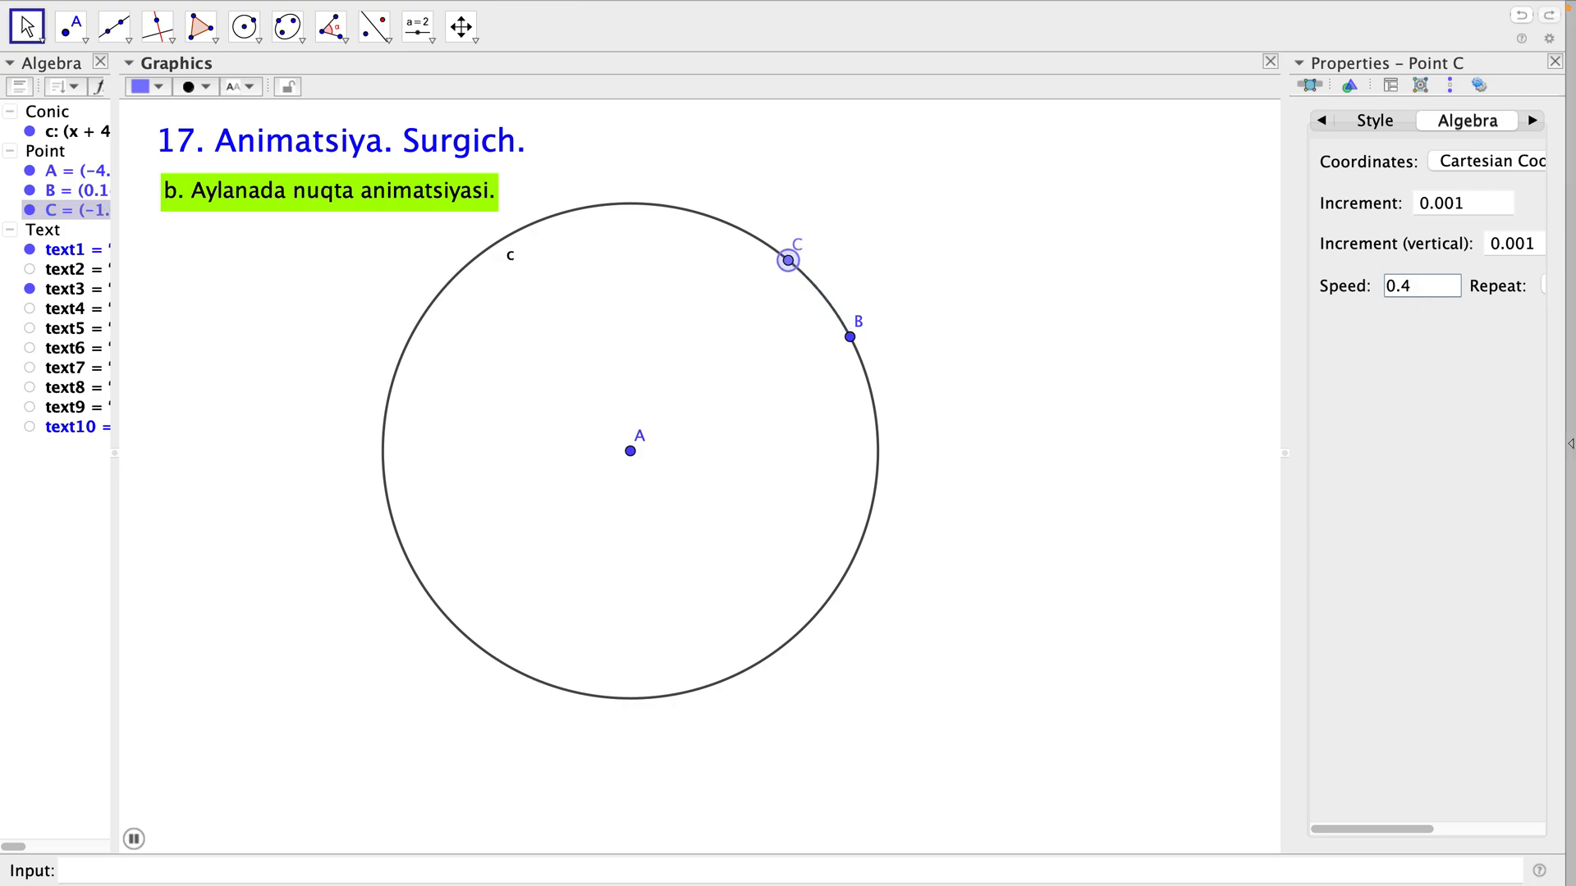
click(1079, 328)
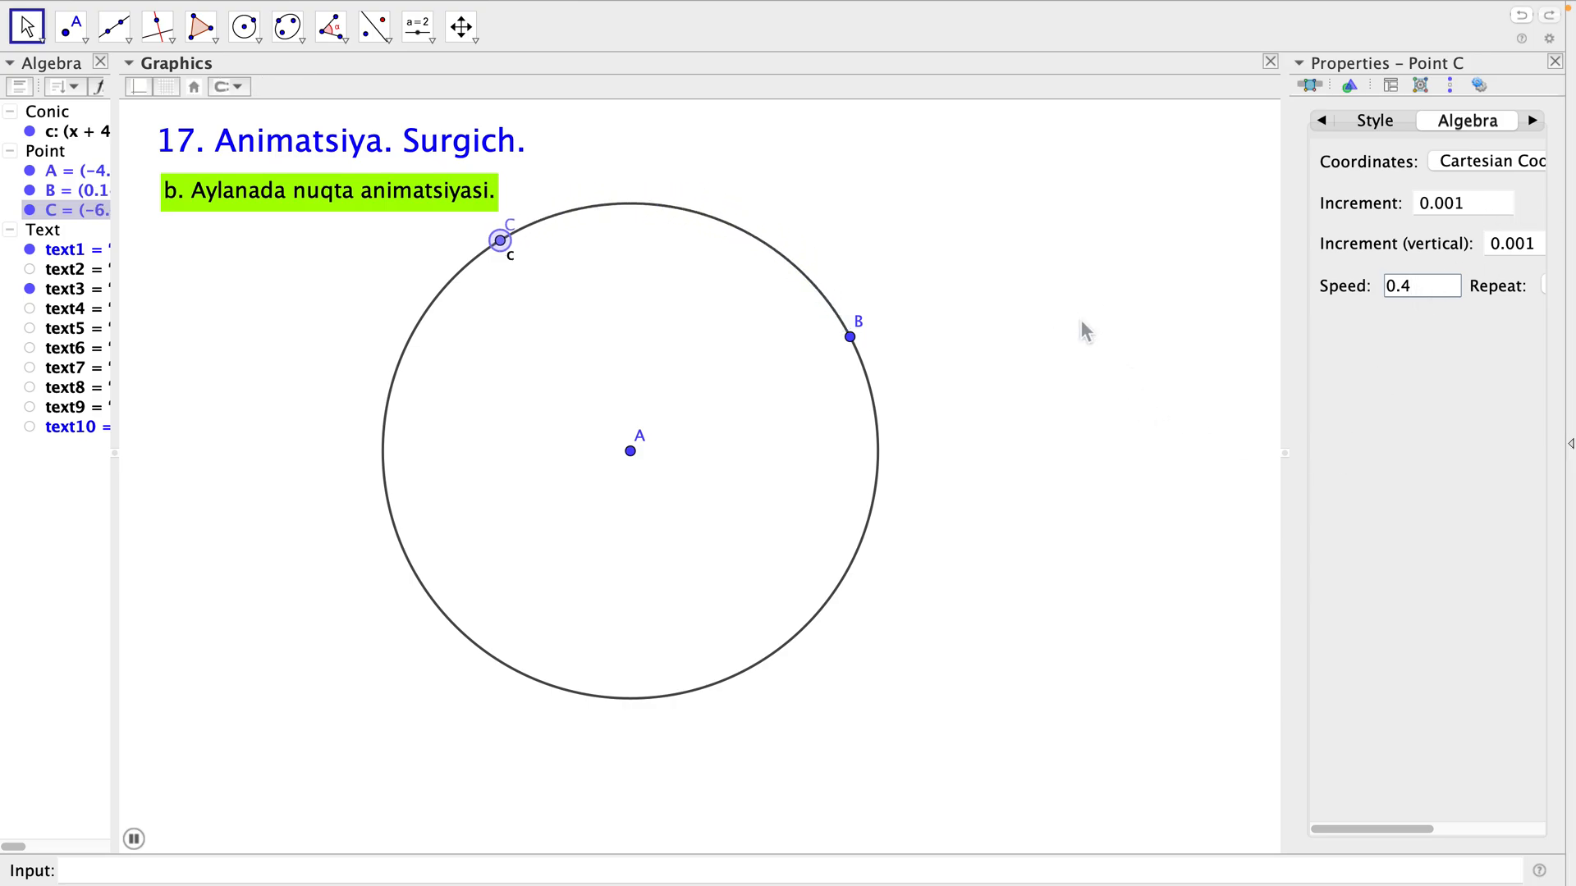
click(1555, 62)
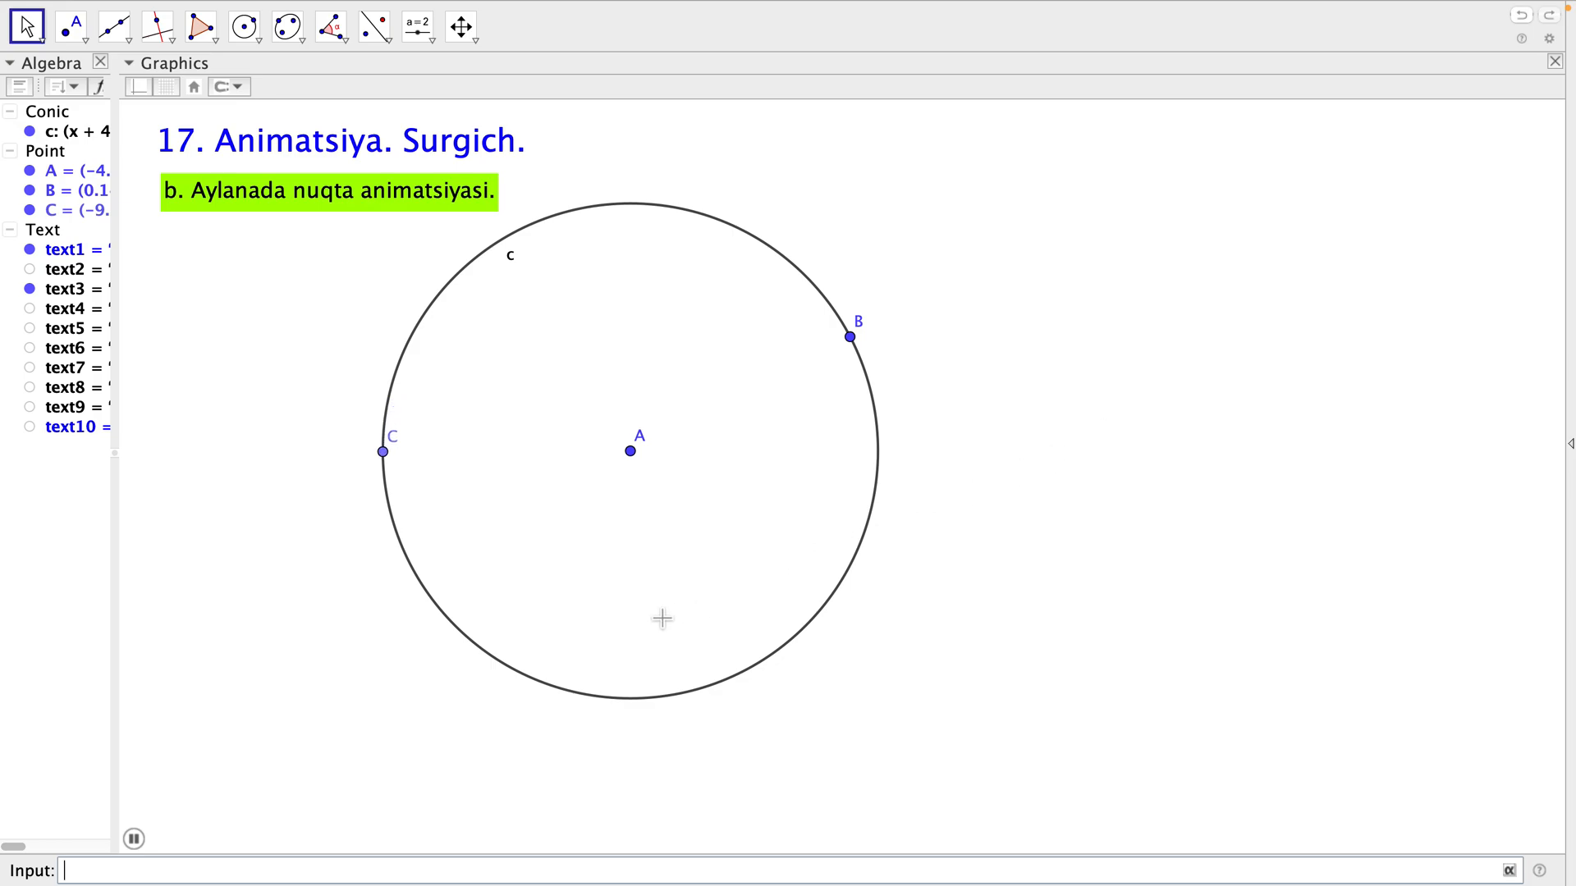
click(615, 539)
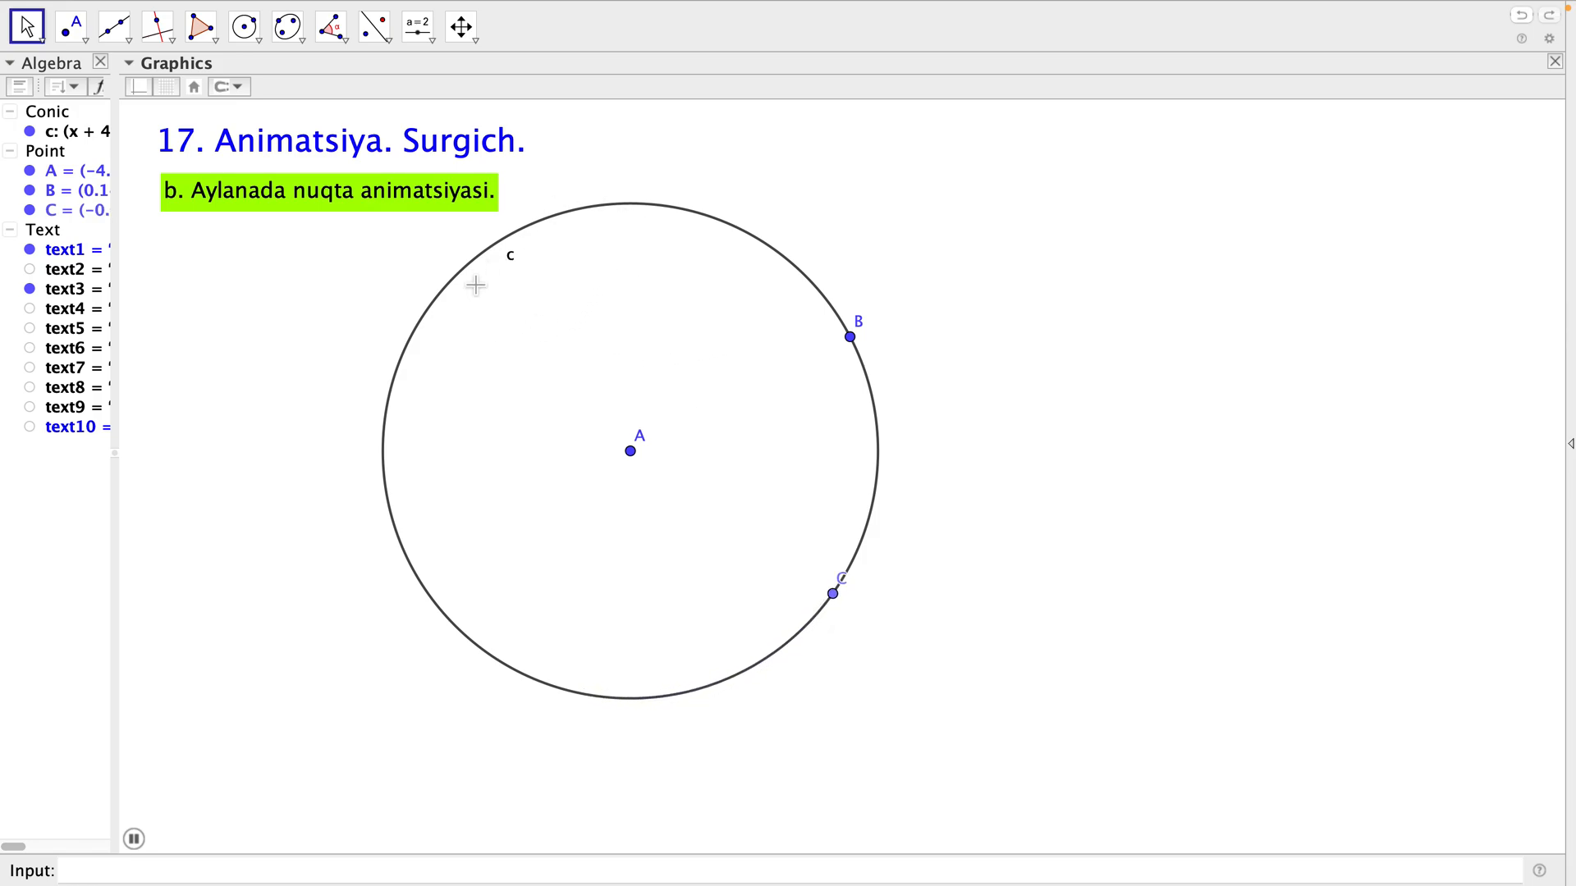
Delete all the points together with their circle, and swap the visible heading by hiding text3 and showing text4.
click(47, 154)
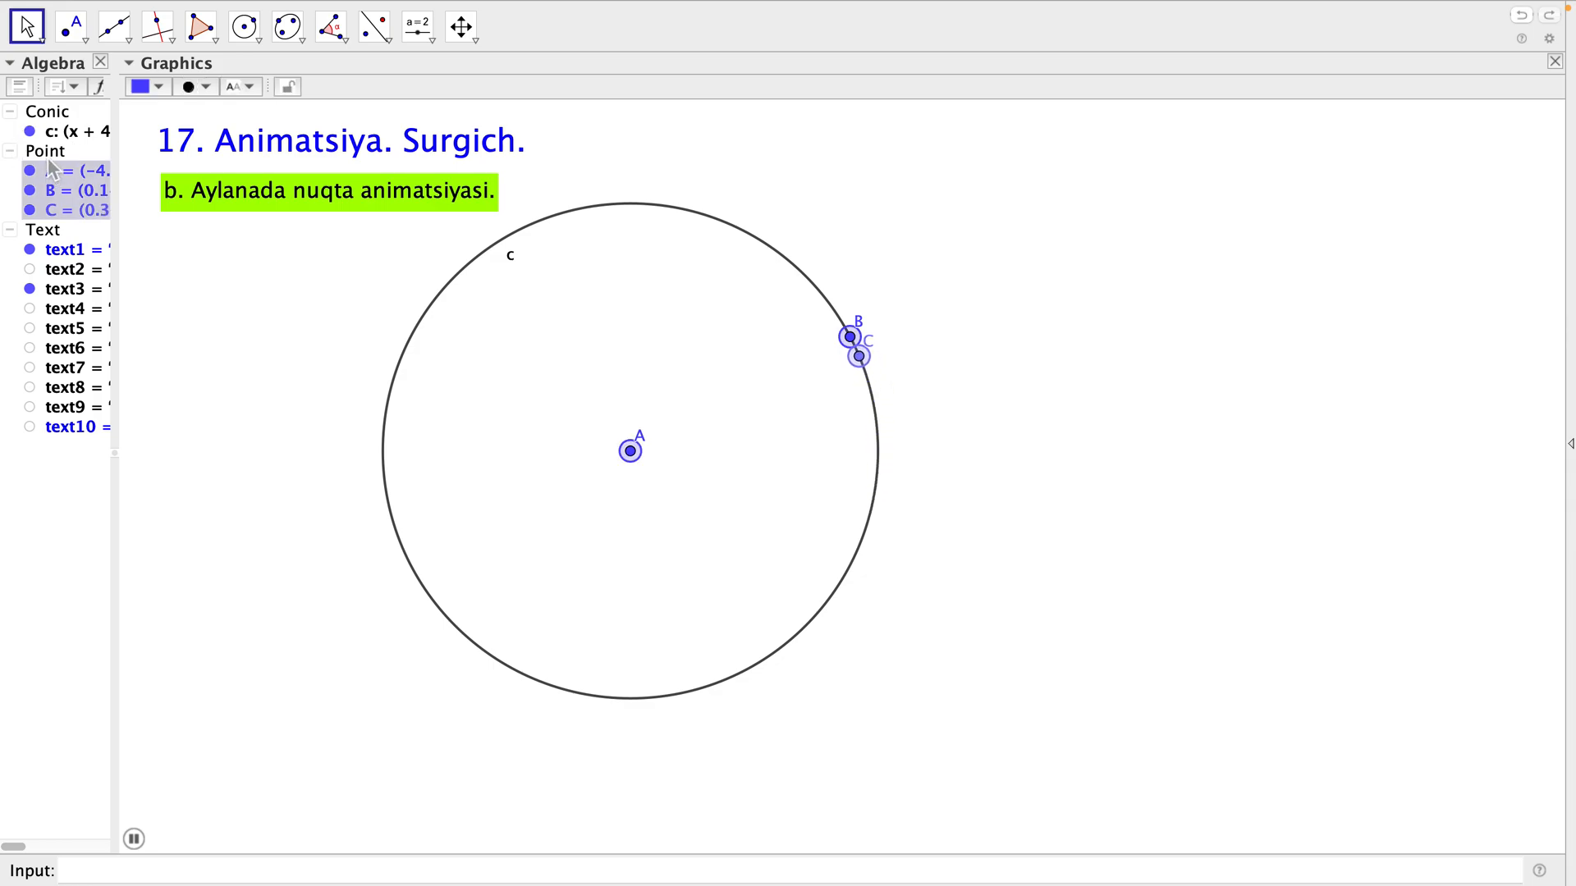
key(Delete)
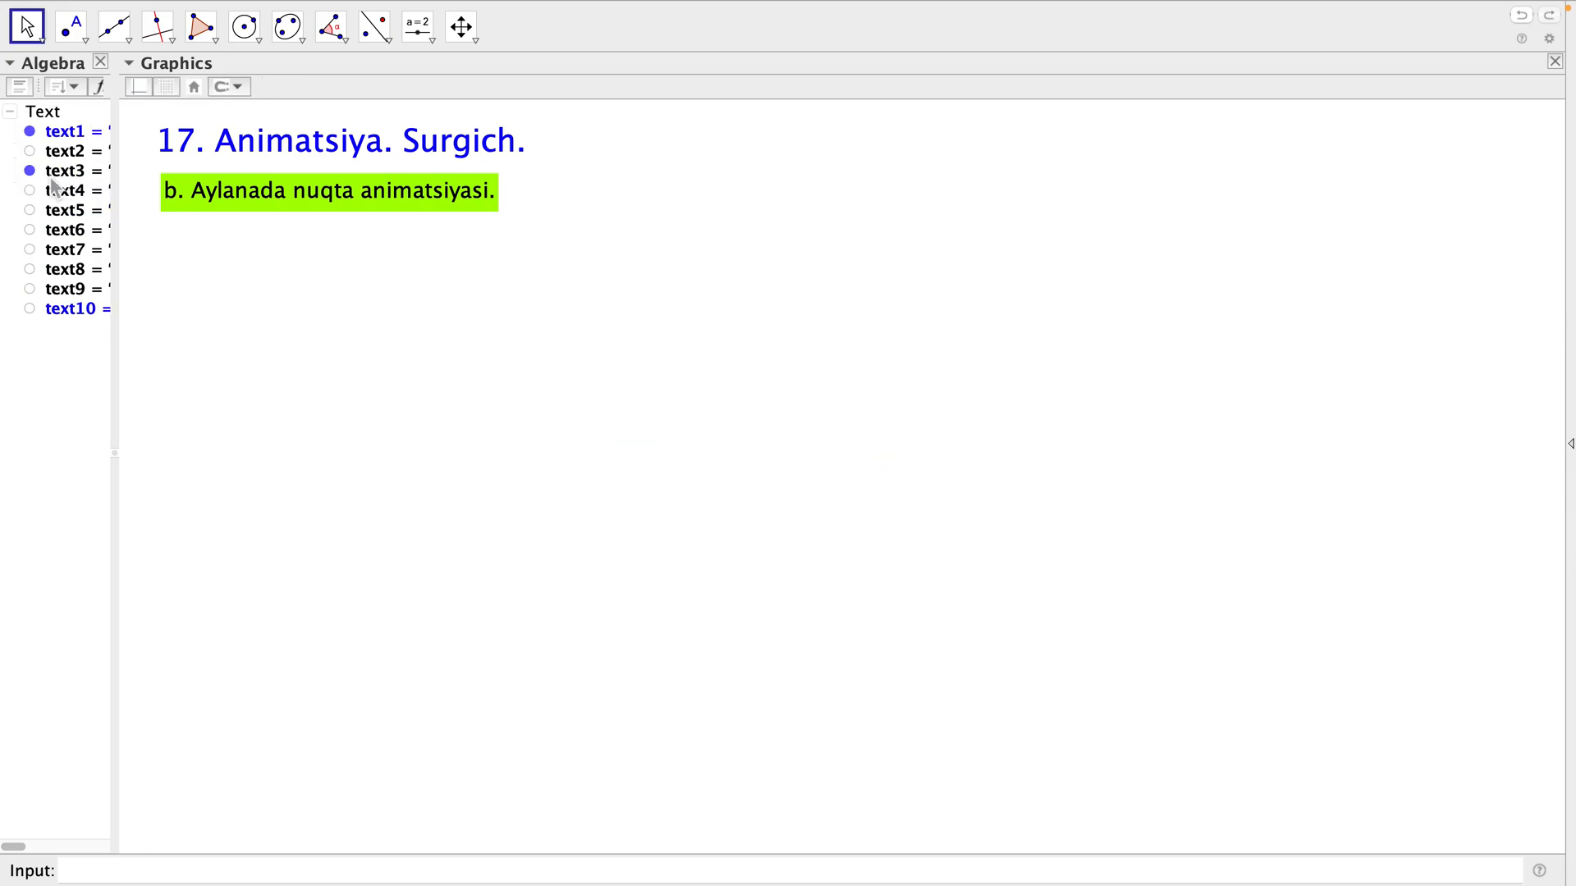
click(30, 171)
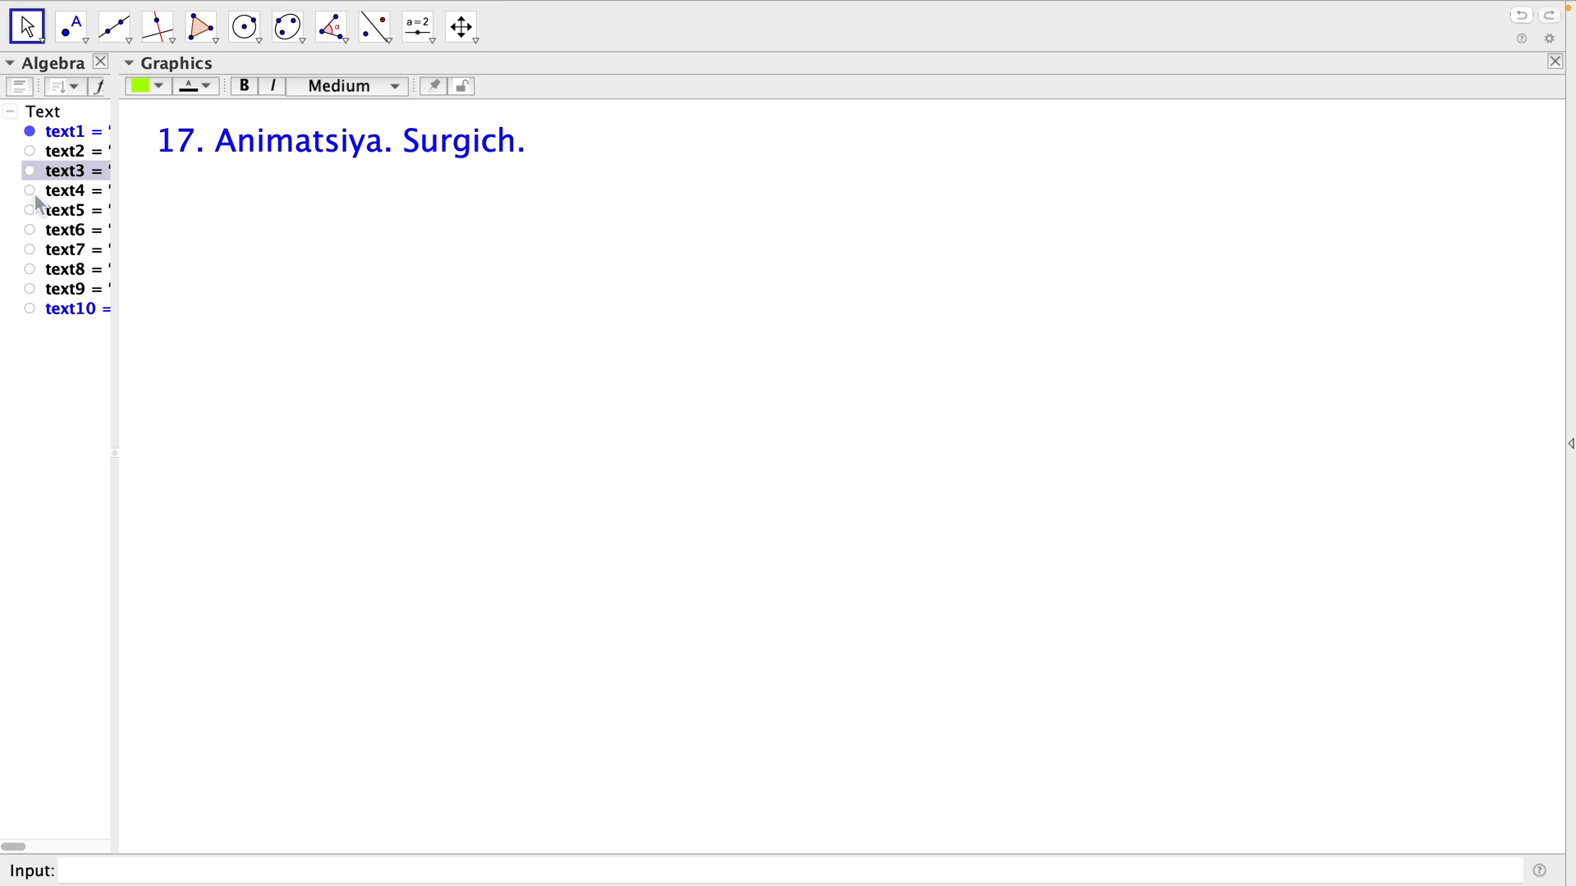
click(30, 190)
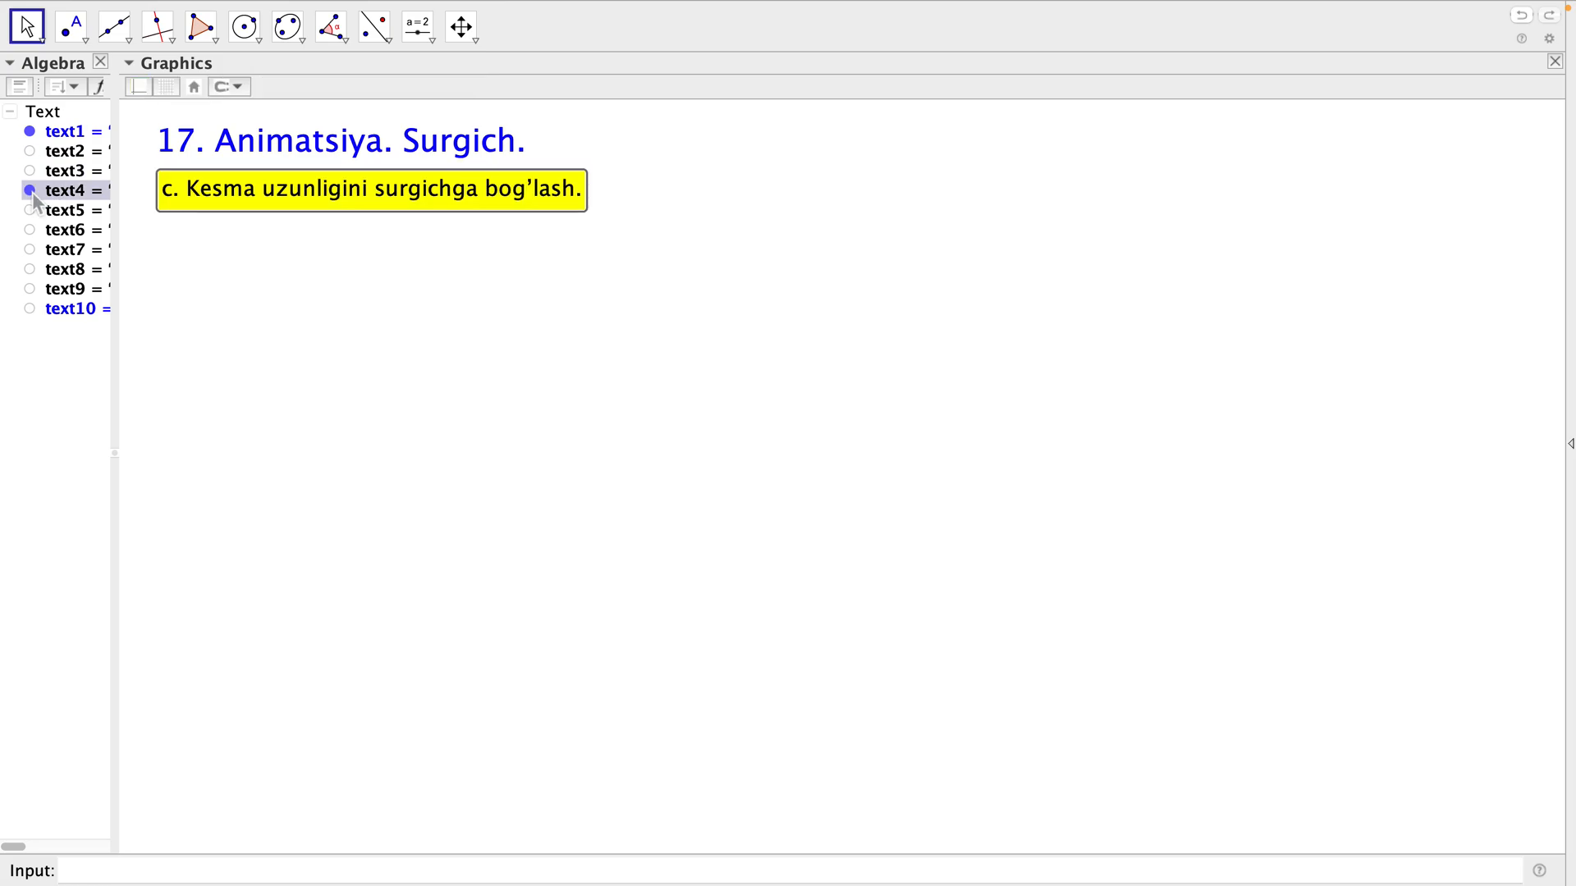
click(321, 267)
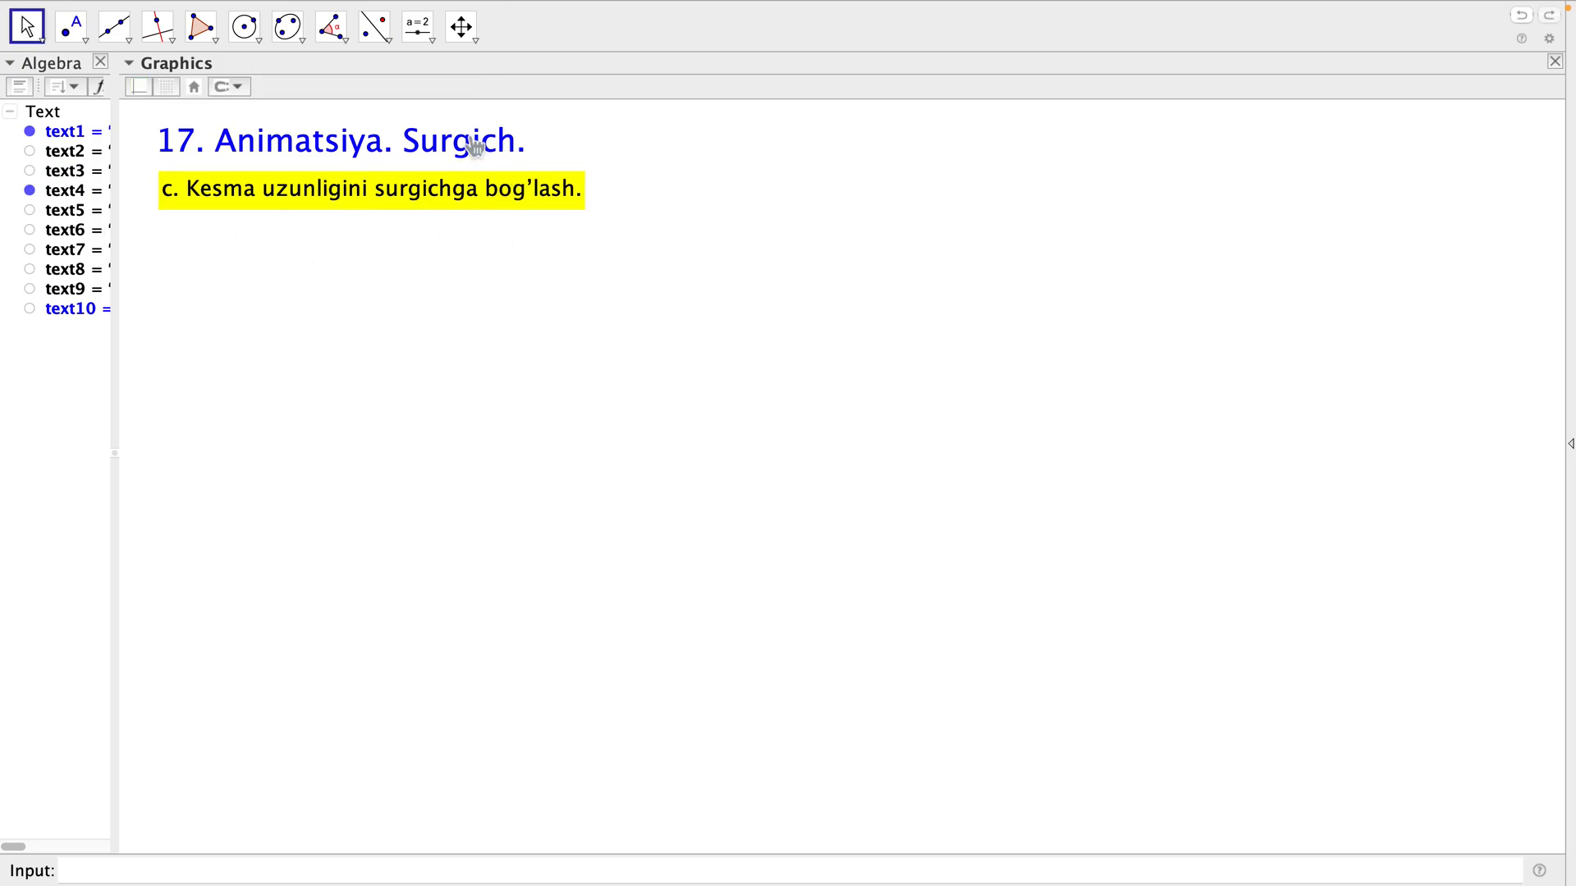
click(504, 361)
Create a number slider a below the yellow heading with minimum 0, maximum 1 and increment 0.0001, and move its handle to 0.97.
click(434, 41)
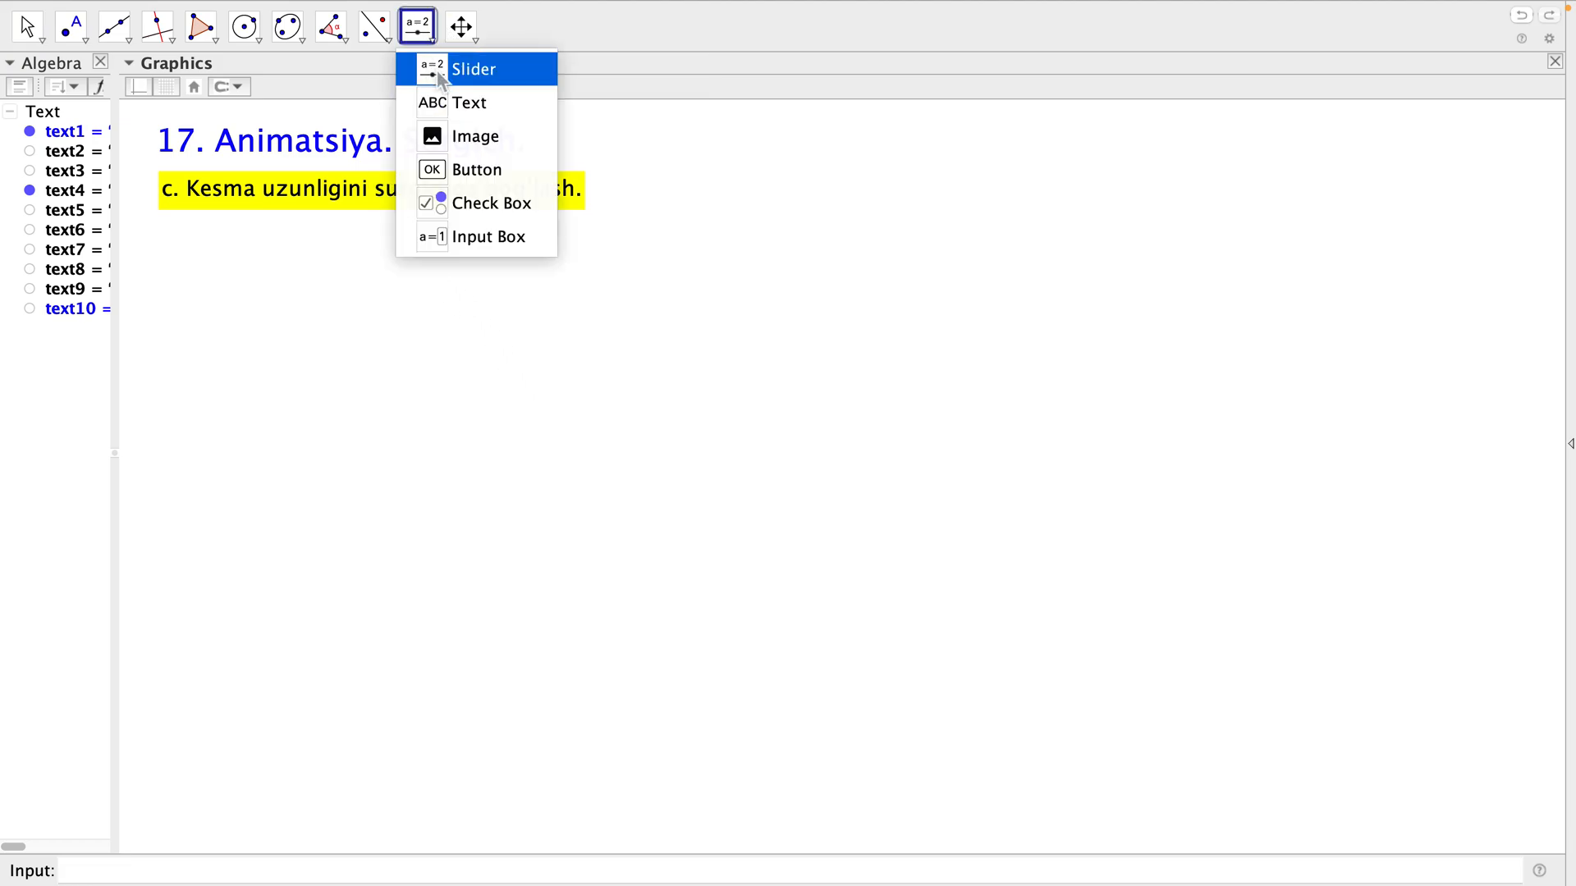
click(441, 78)
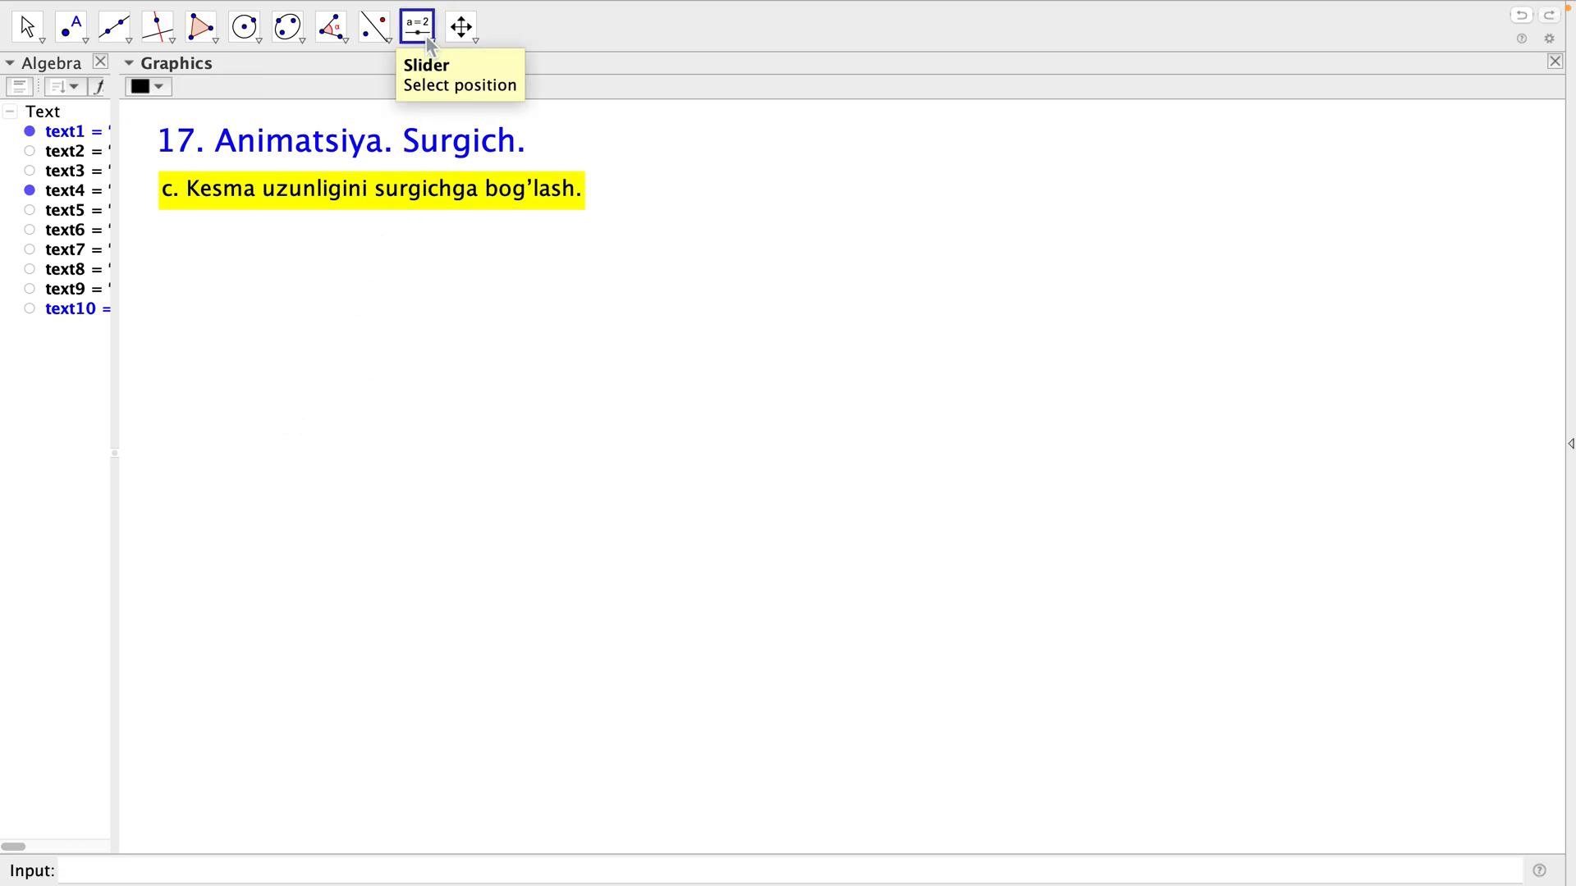
click(223, 269)
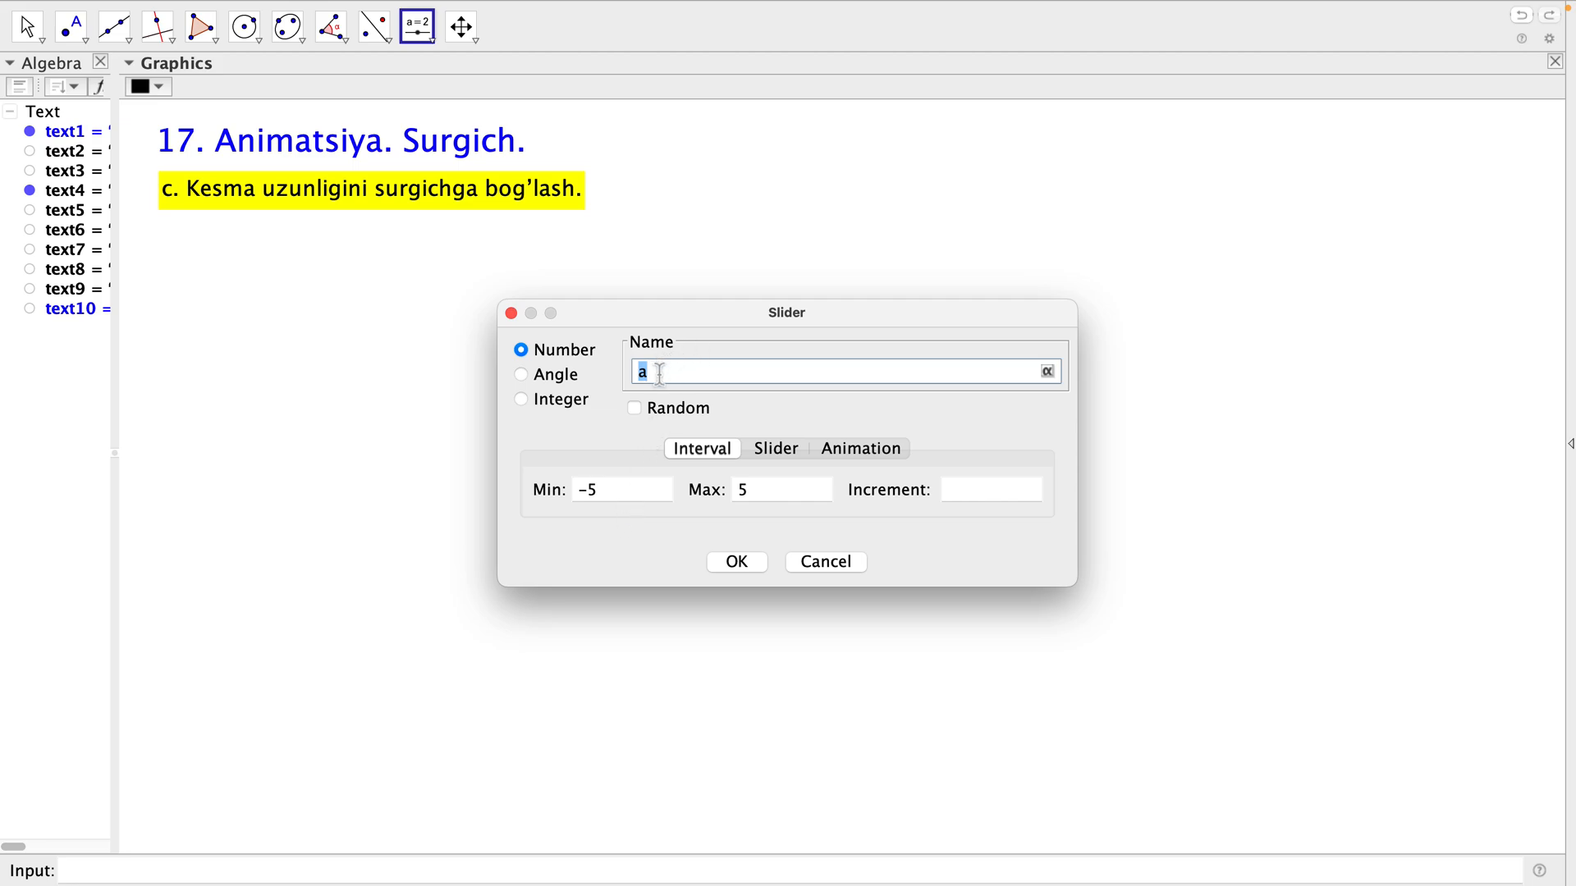
click(617, 492)
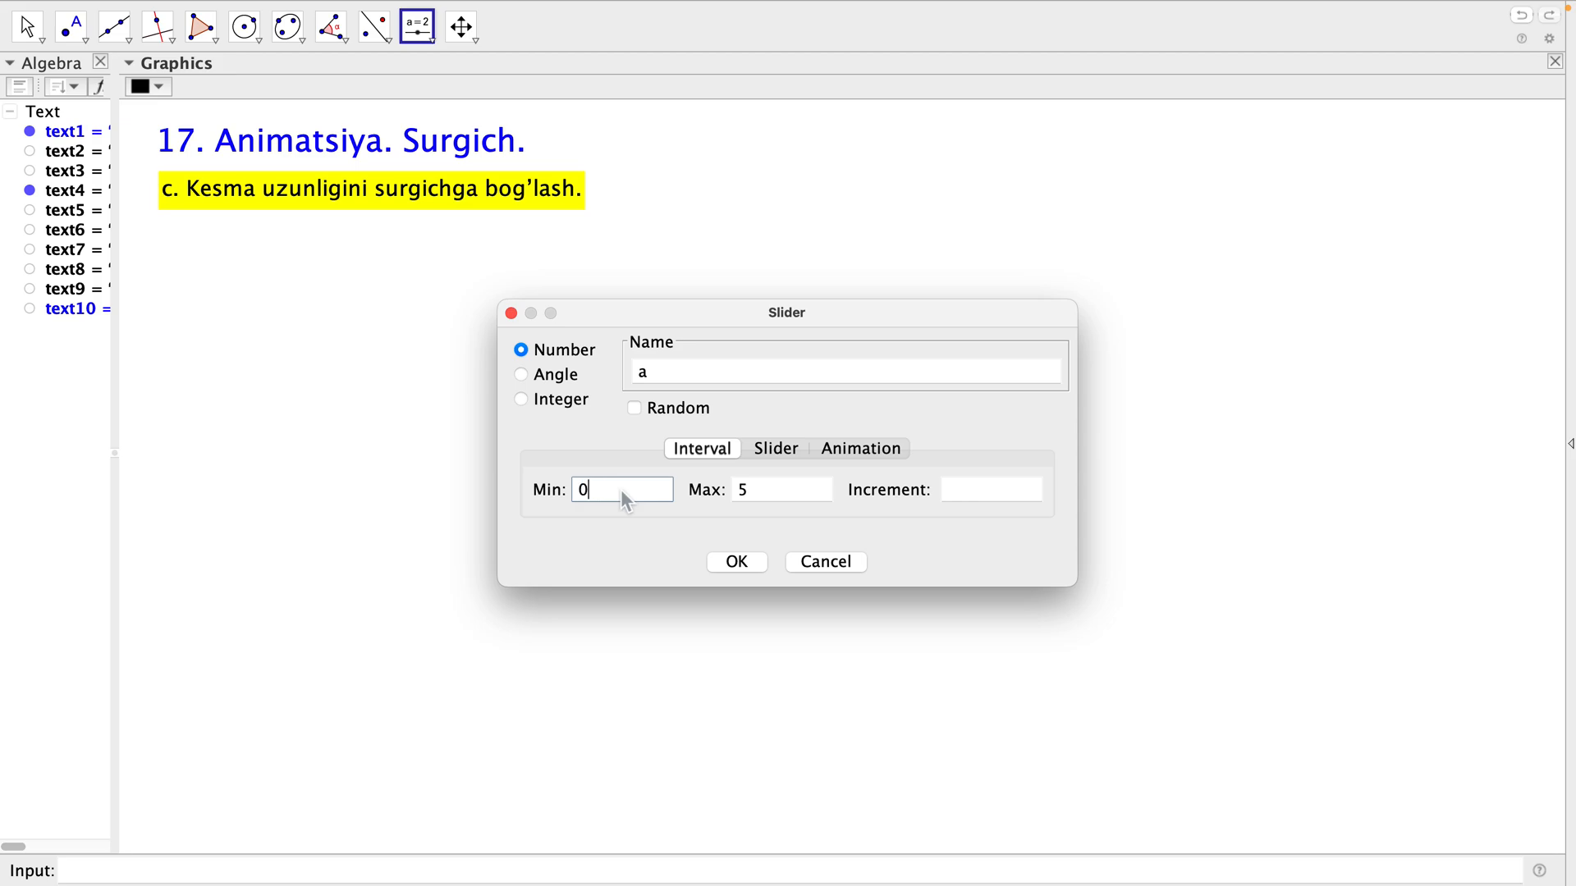
click(772, 486)
click(975, 493)
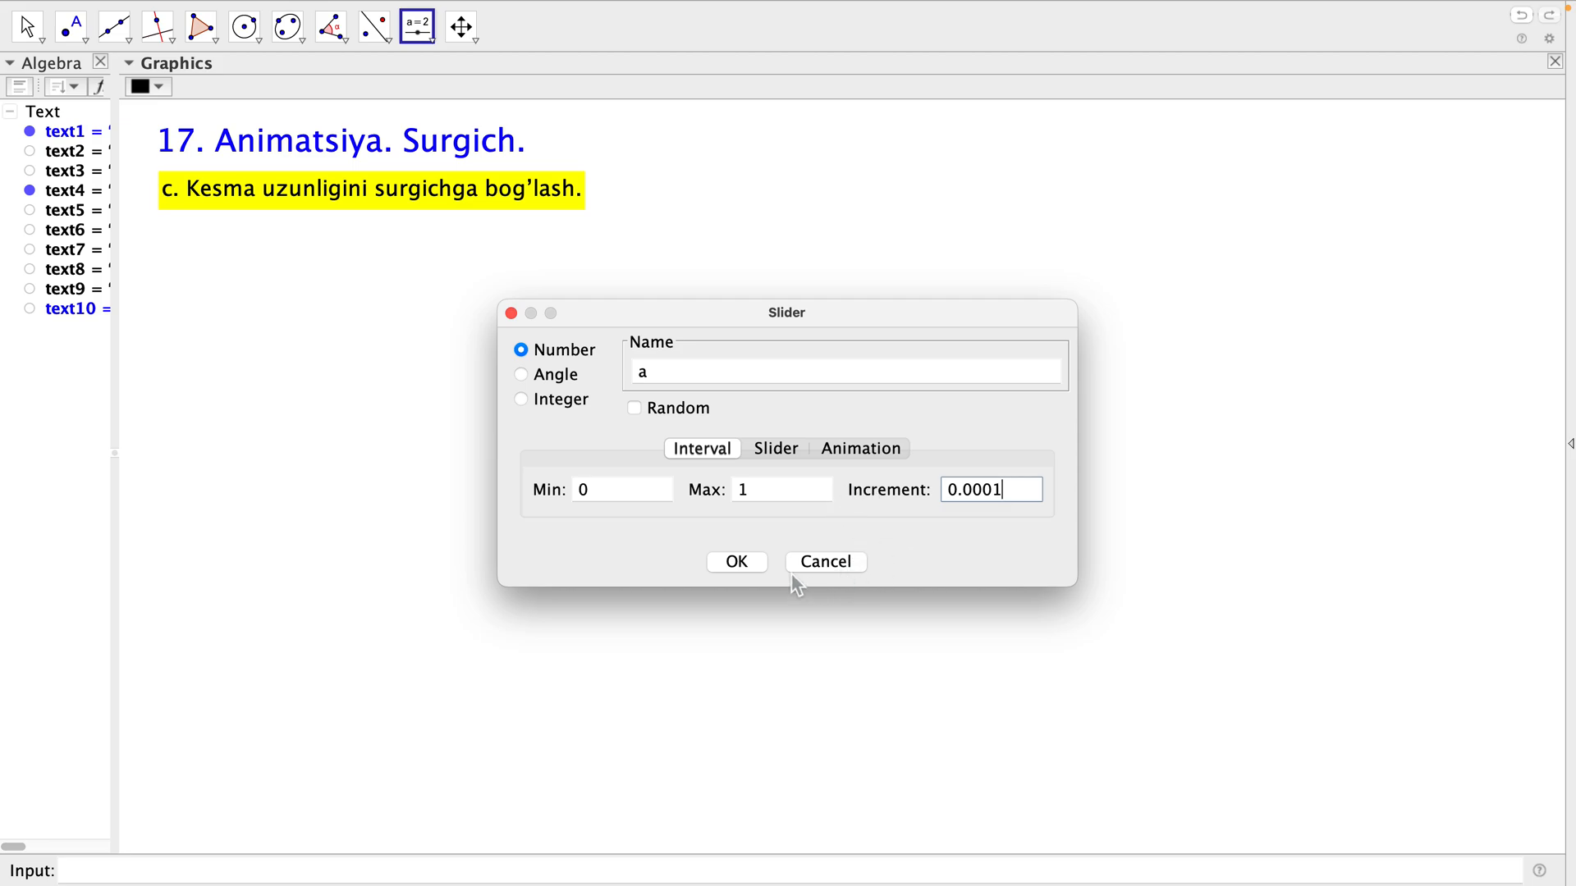
click(772, 452)
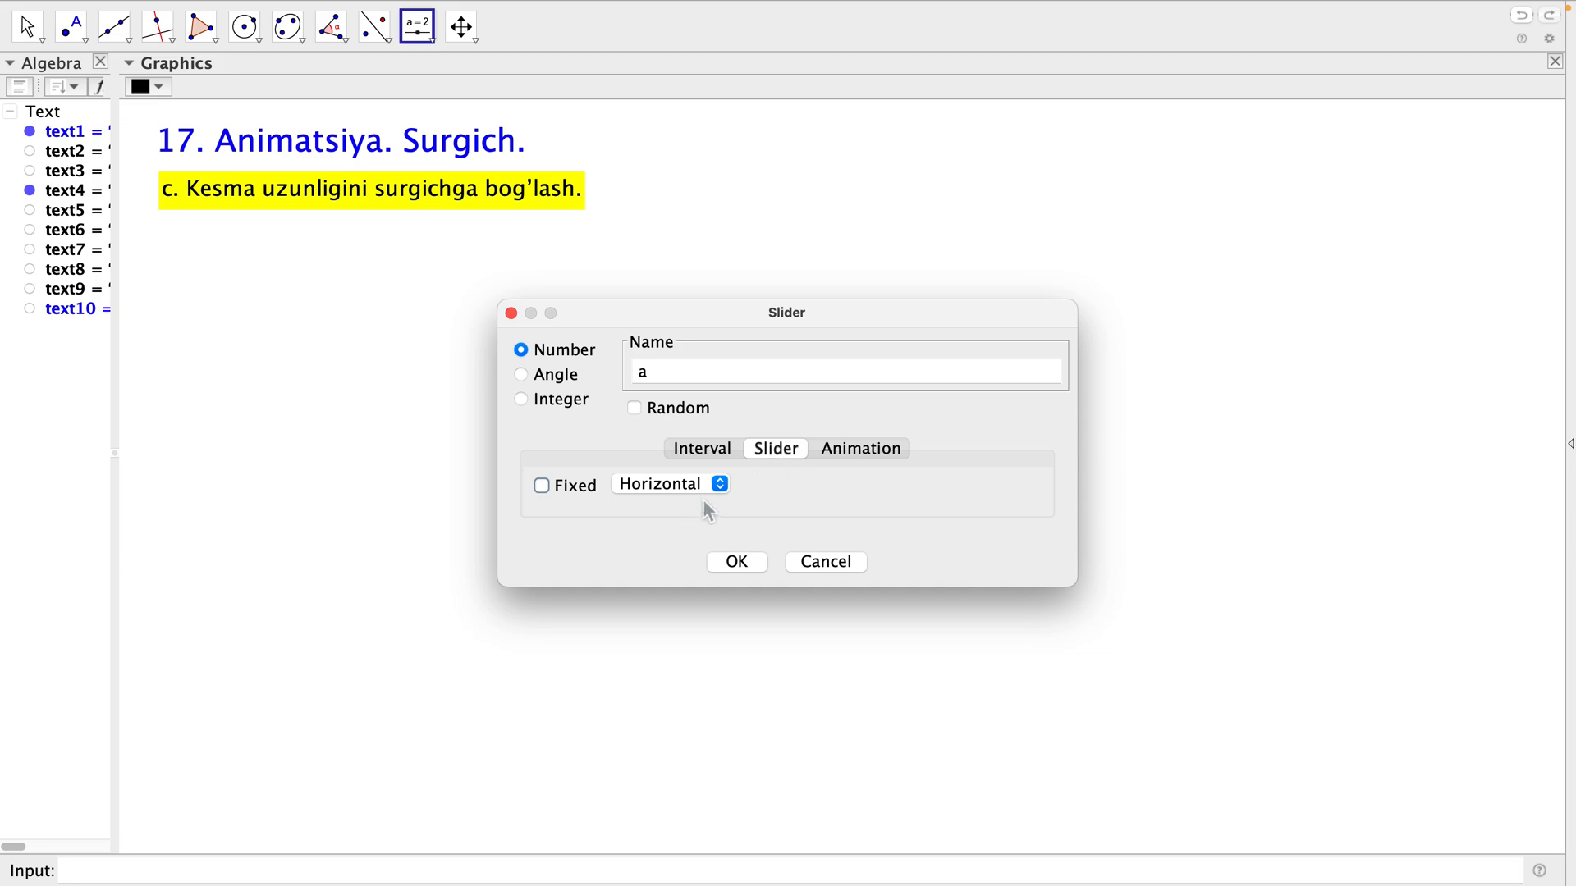
click(850, 451)
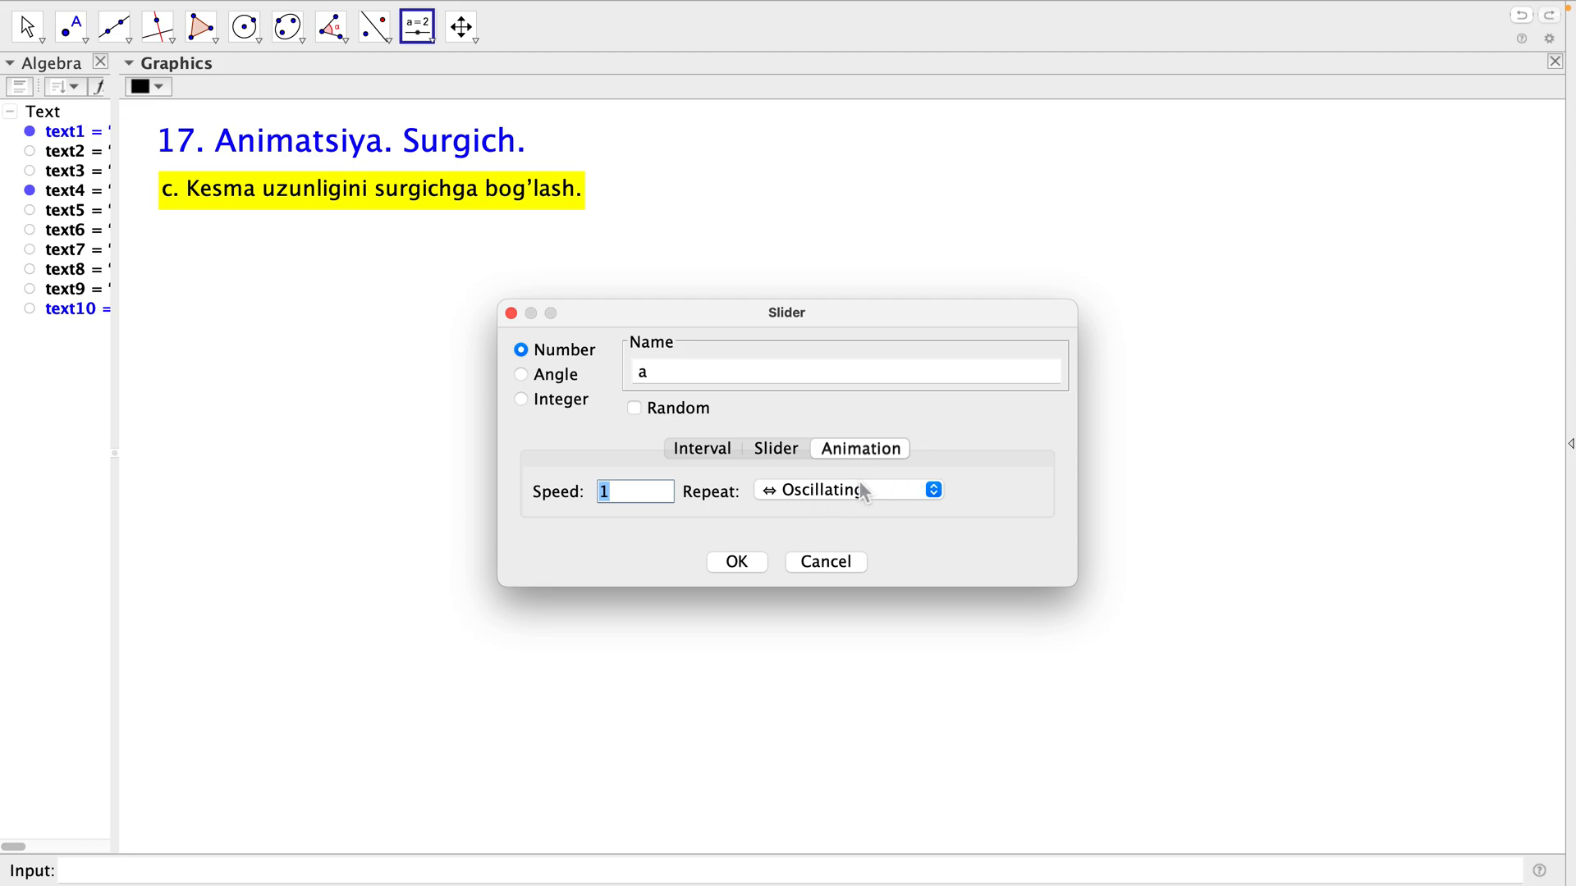
click(736, 563)
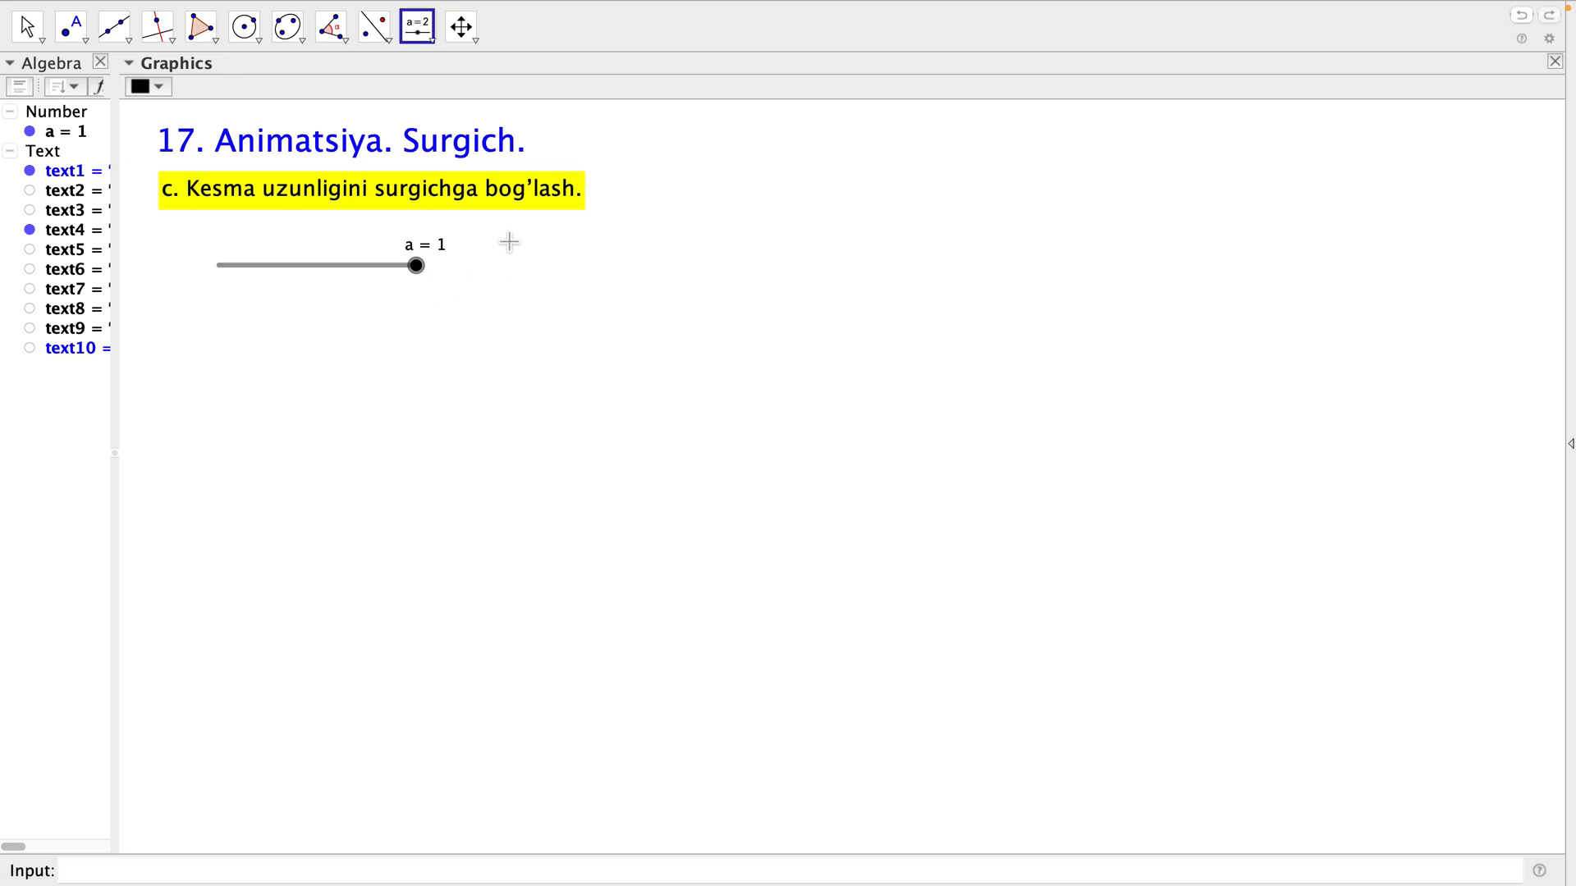
mouse_move(433, 279)
mouse_down()
mouse_move(225, 302)
mouse_move(426, 292)
mouse_move(232, 282)
mouse_move(421, 259)
mouse_move(425, 274)
mouse_up()
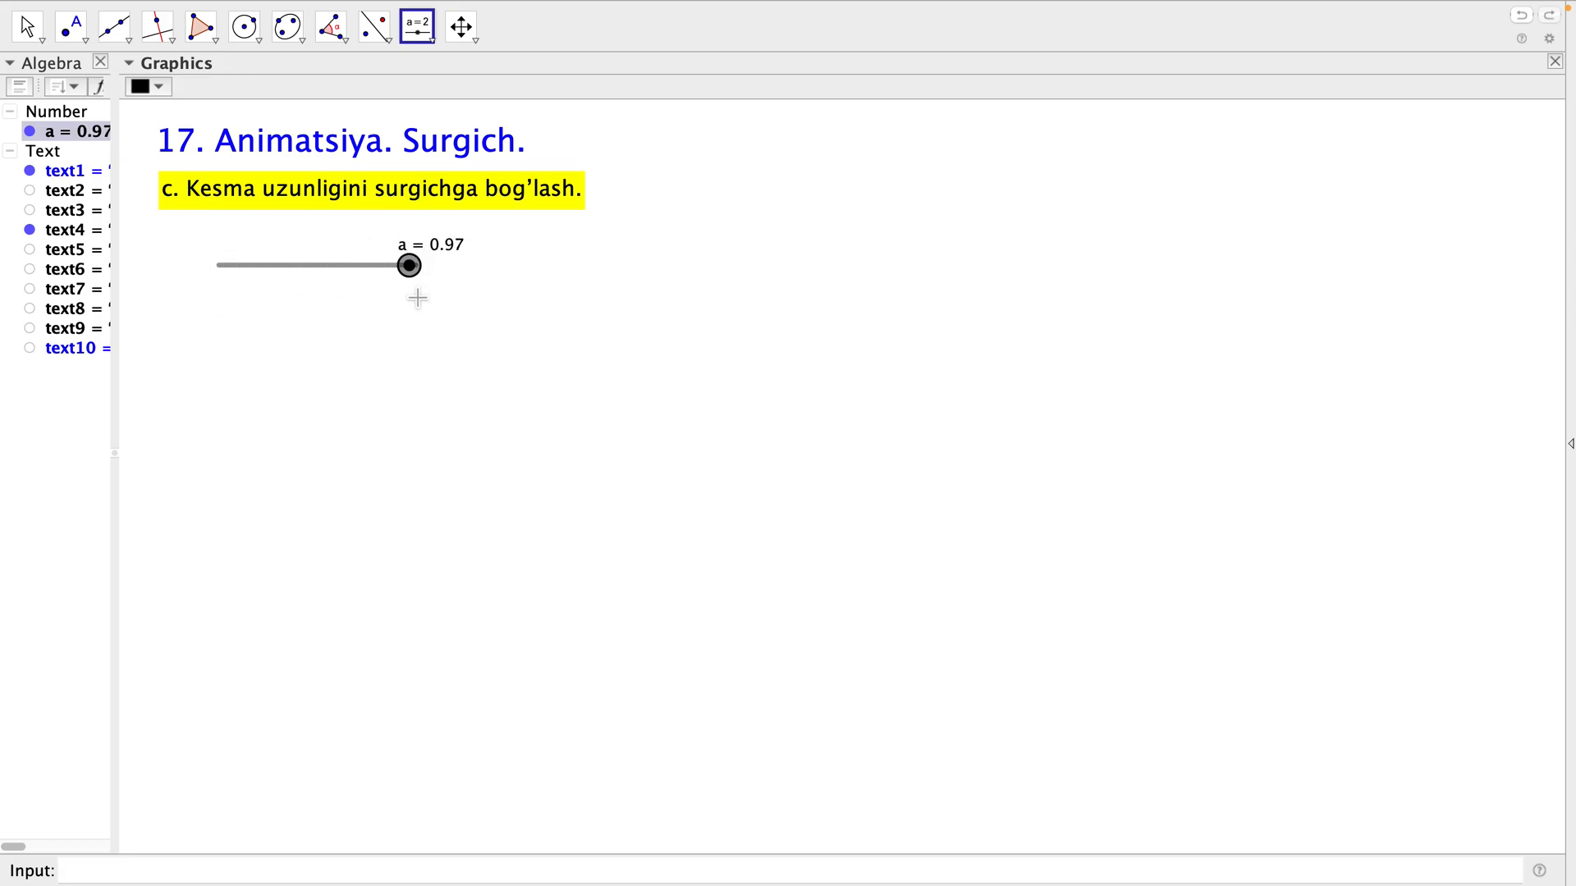
click(375, 344)
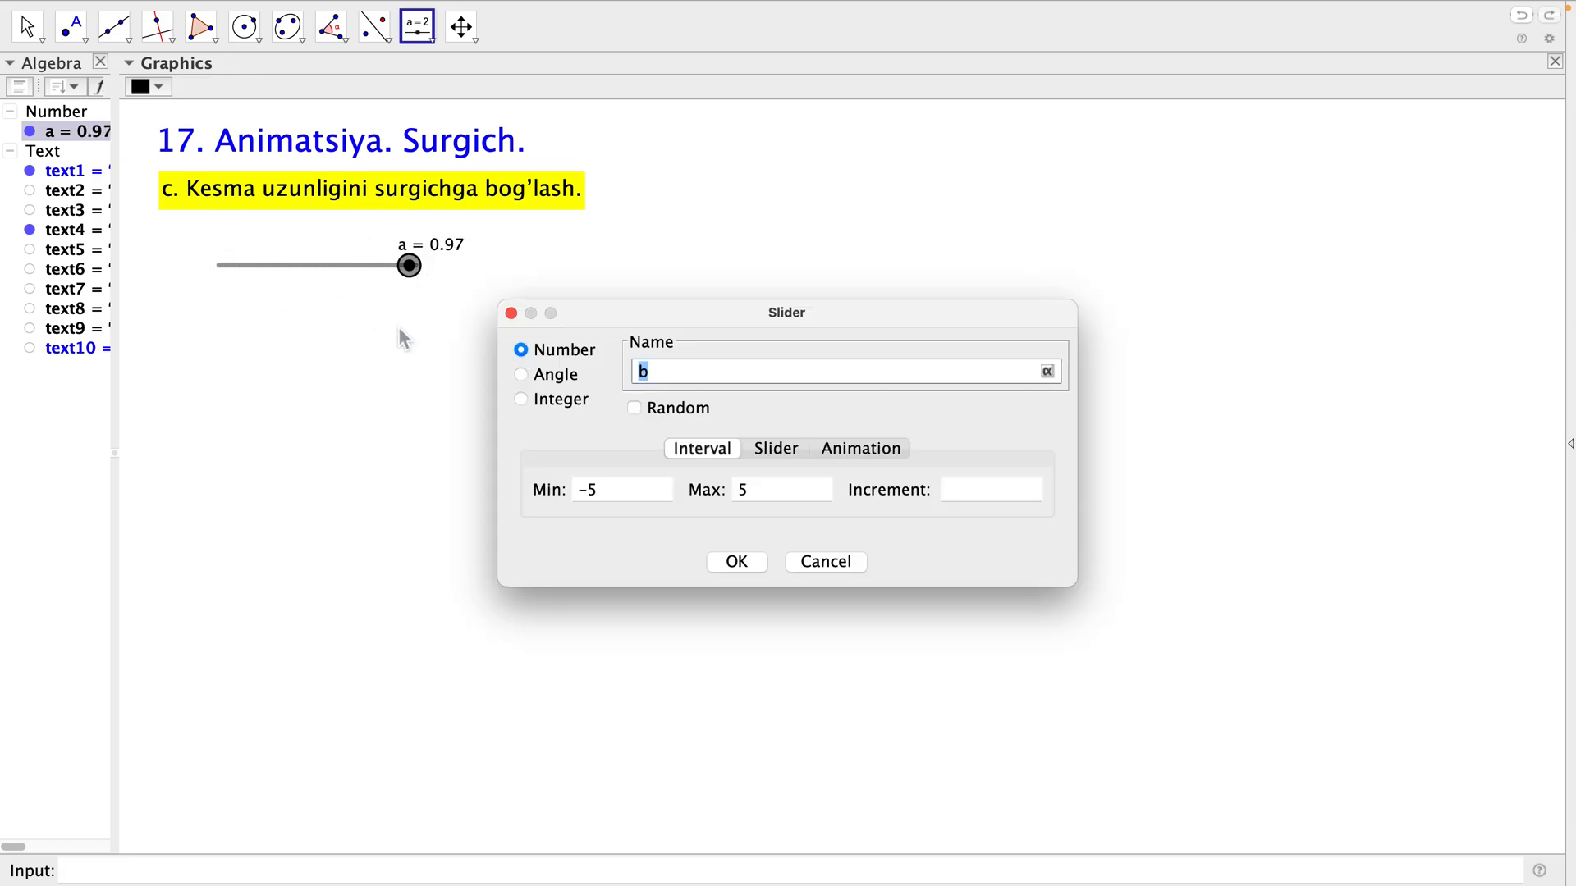
key(Escape)
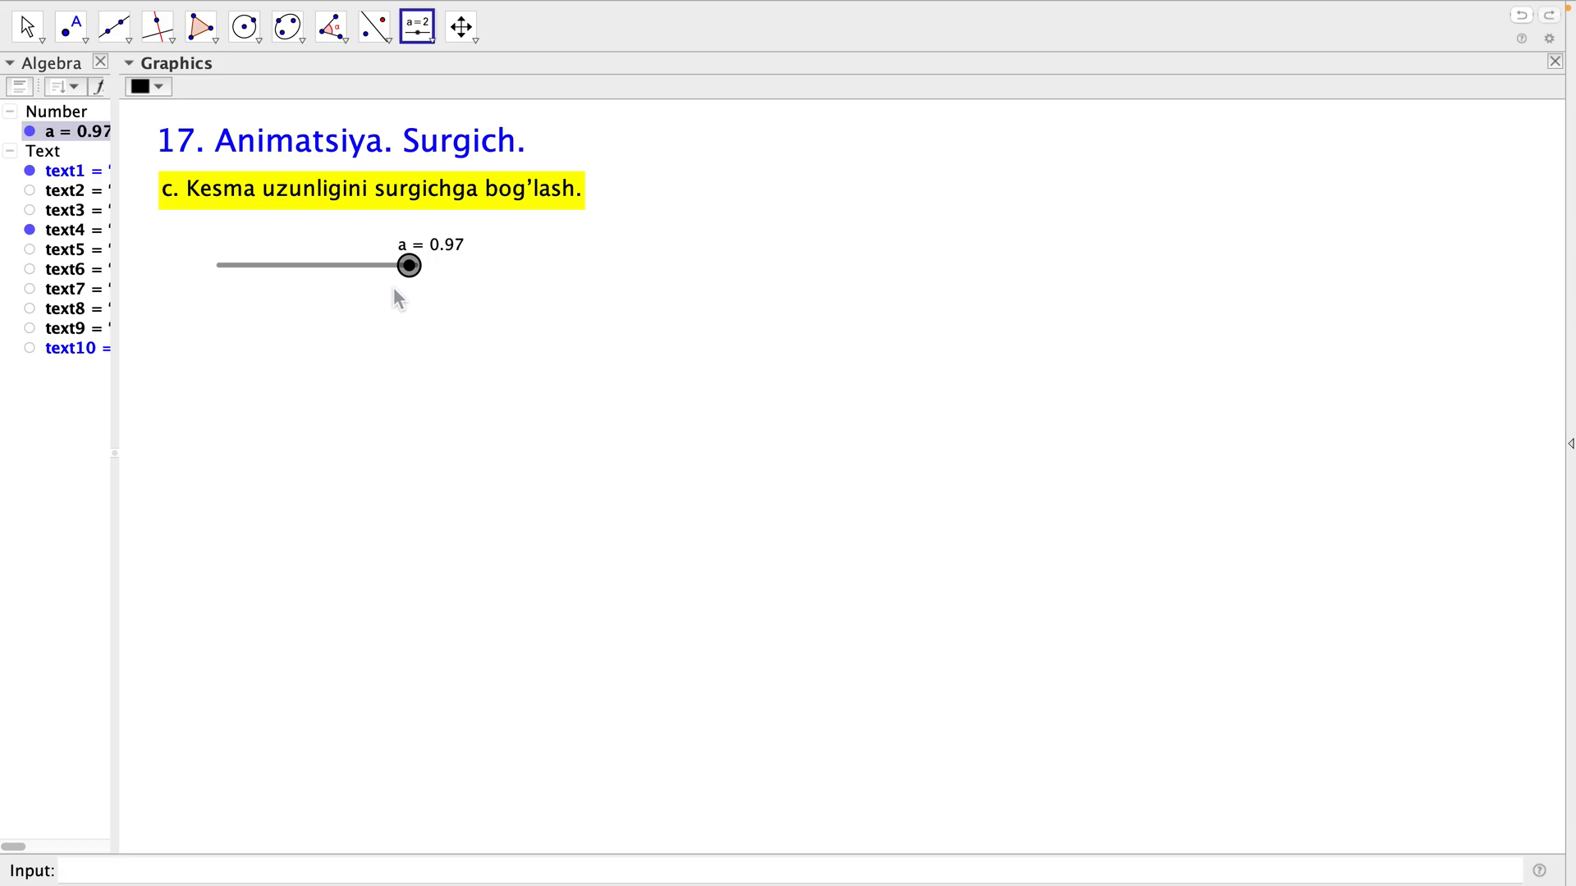
key(Escape)
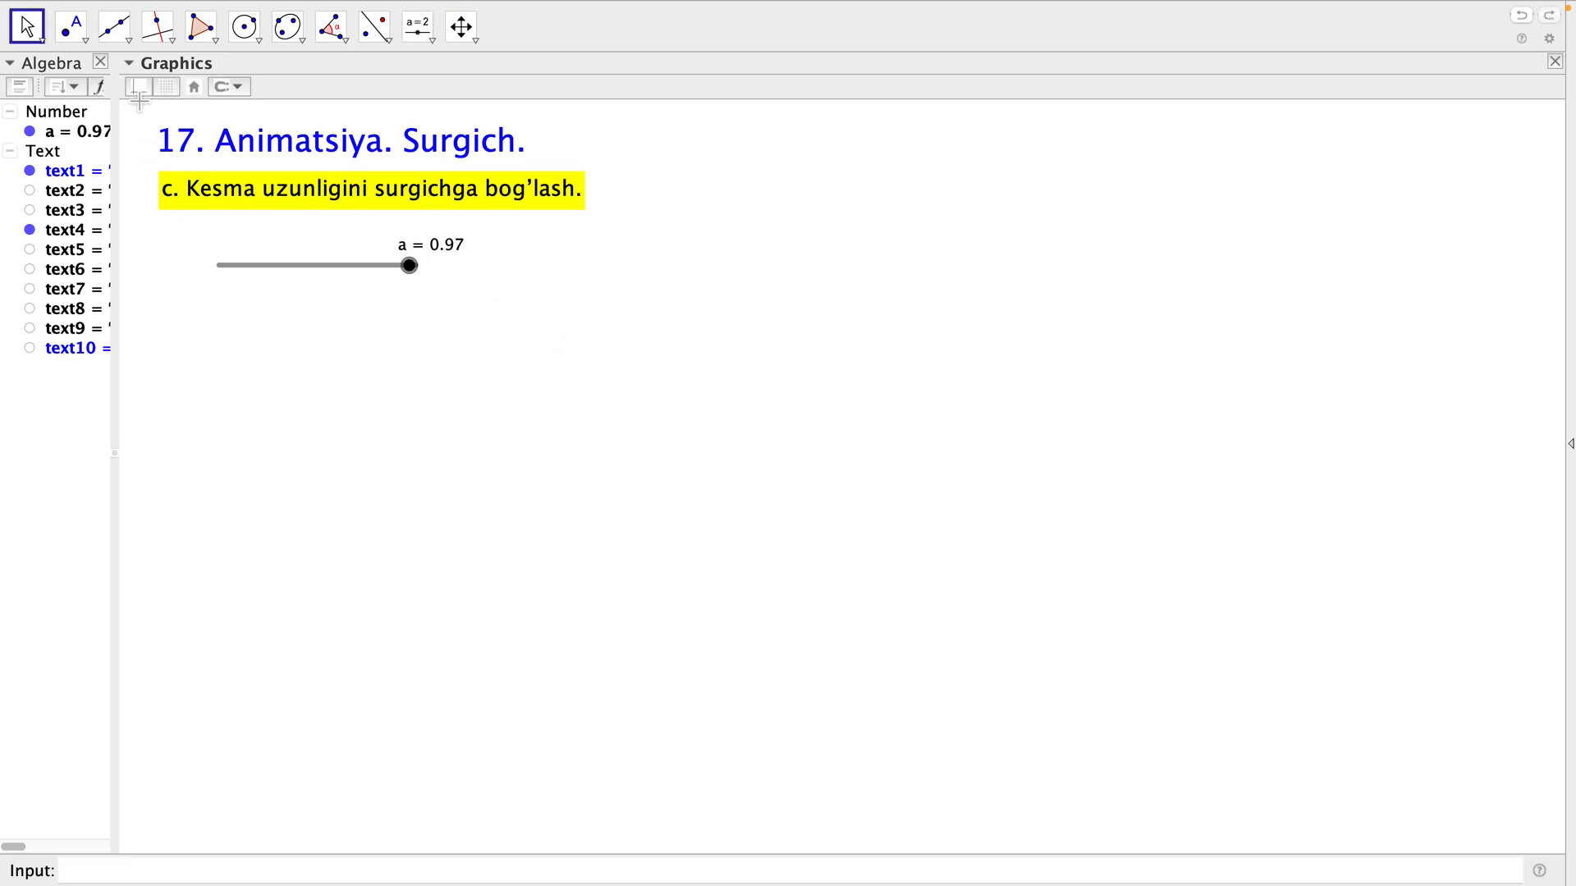
Place two free points roughly level with each other below the slider, with a wide gap between them.
click(73, 41)
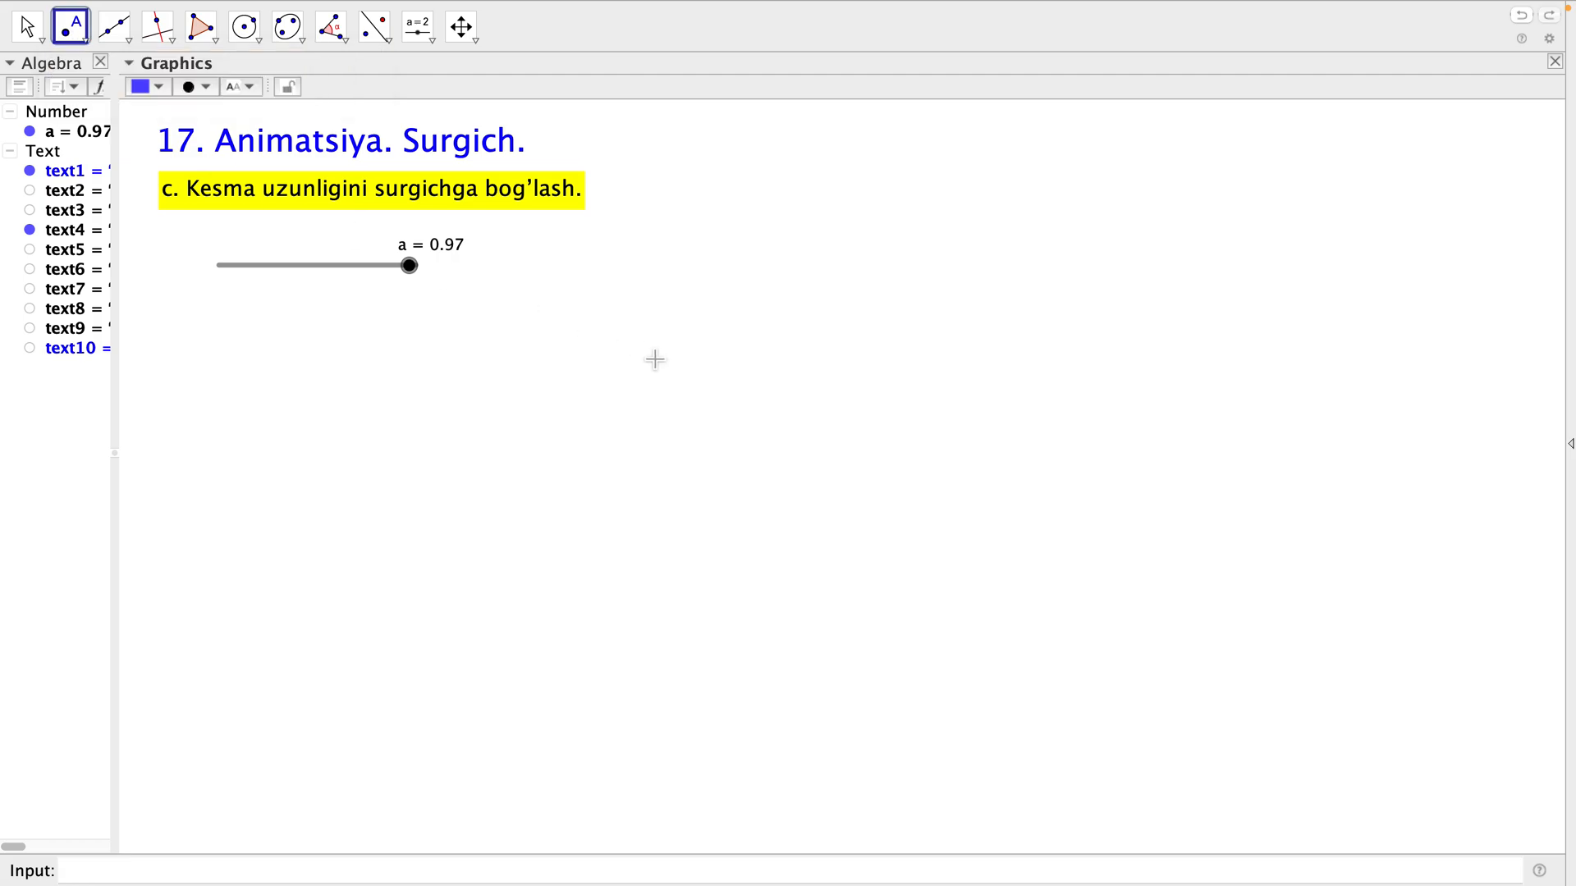
click(684, 361)
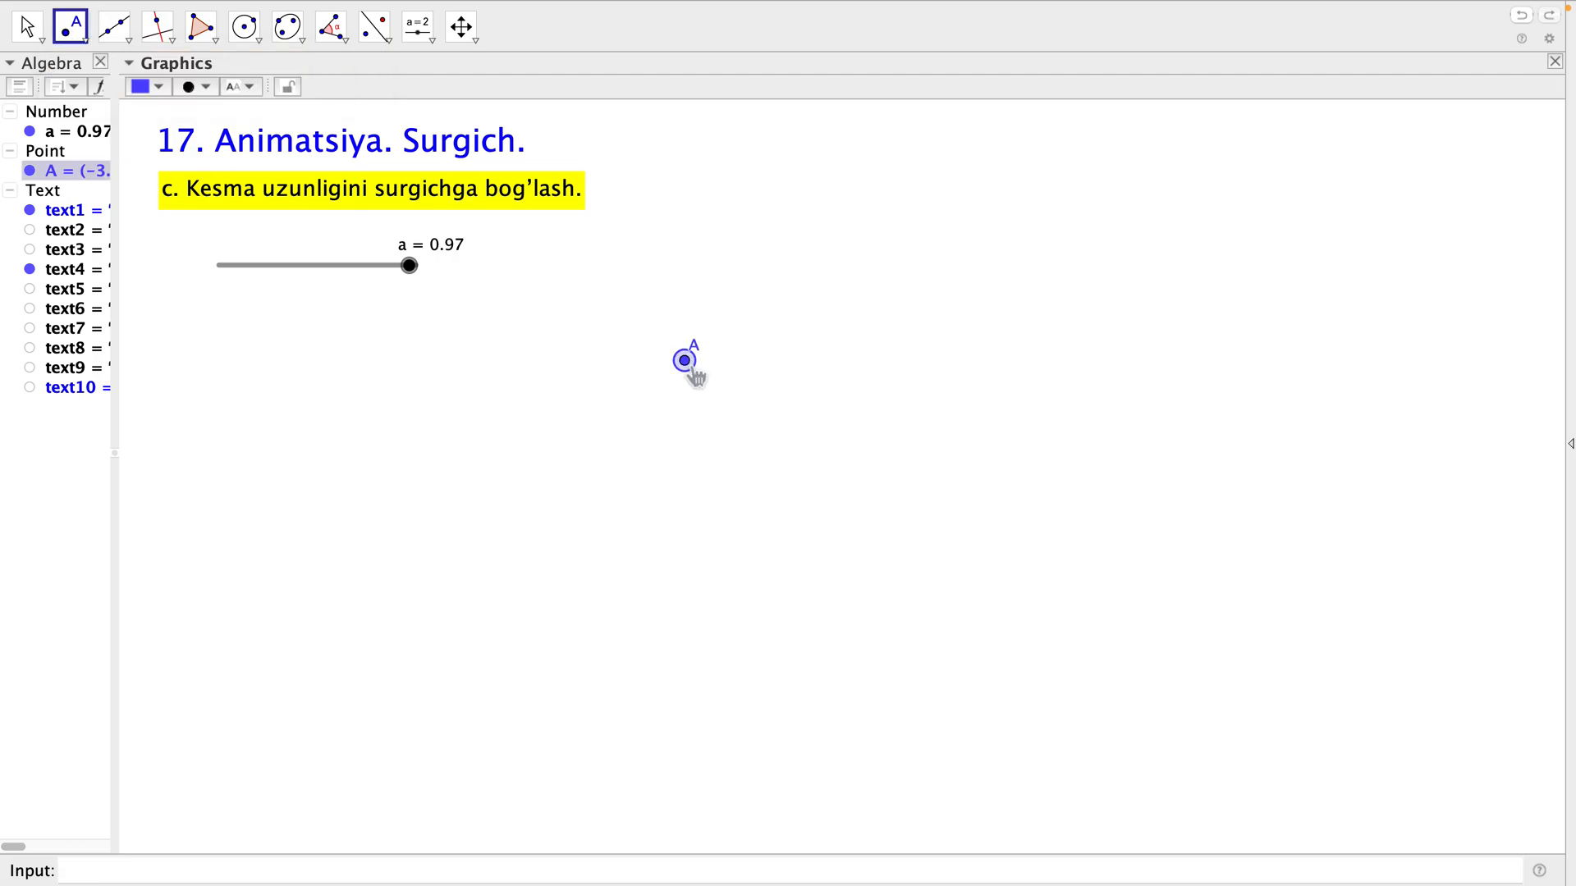
click(1205, 356)
key(Escape)
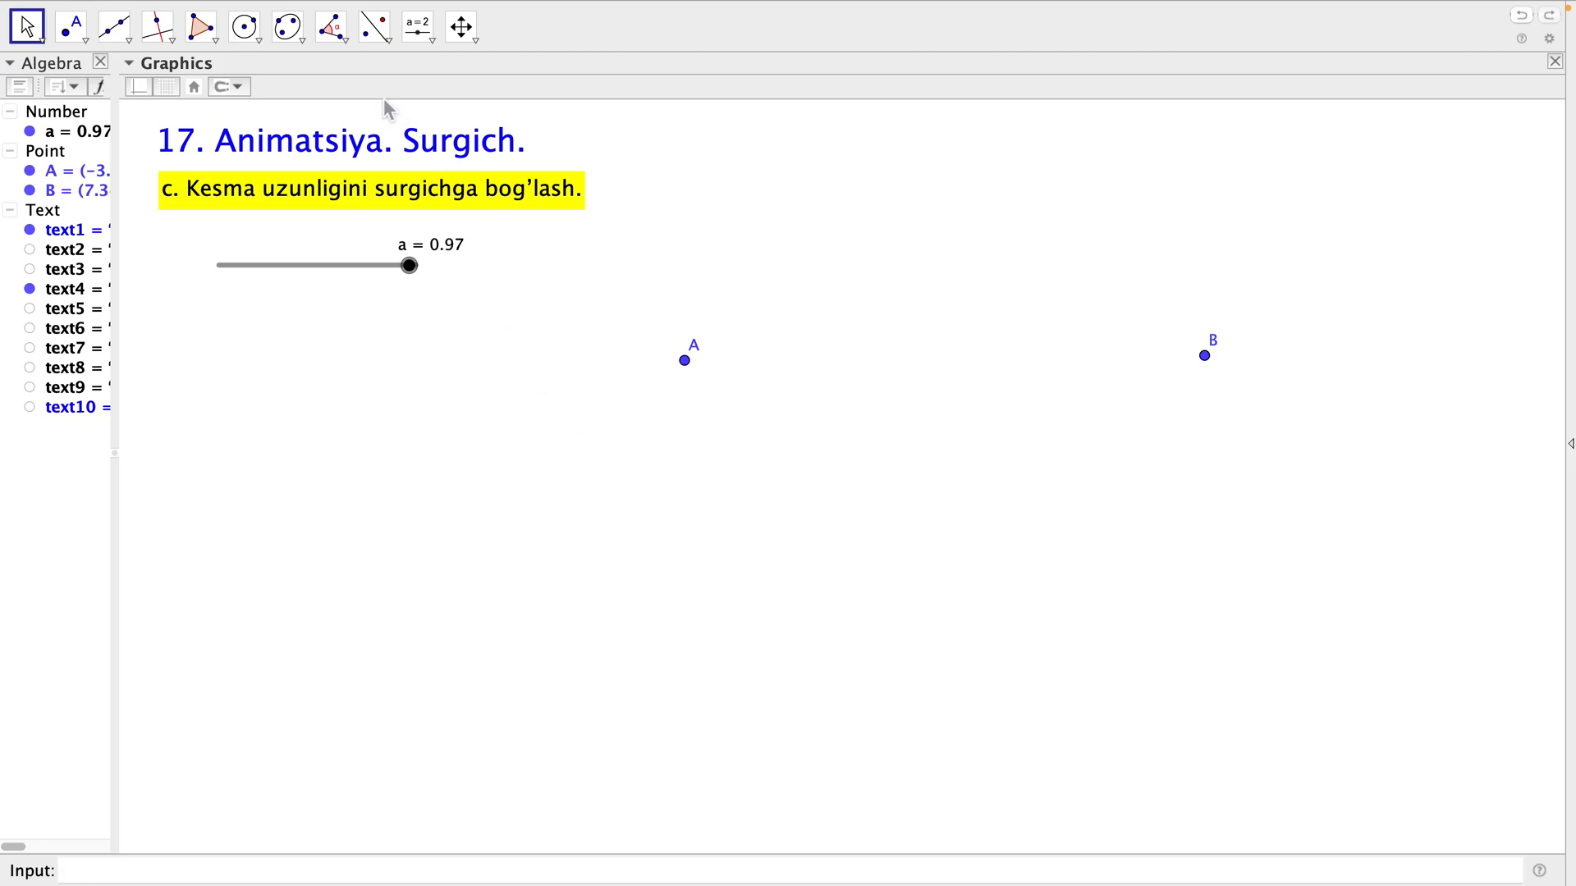
Dilate point B from center A with factor a, and move slider a to 0.6.
click(433, 45)
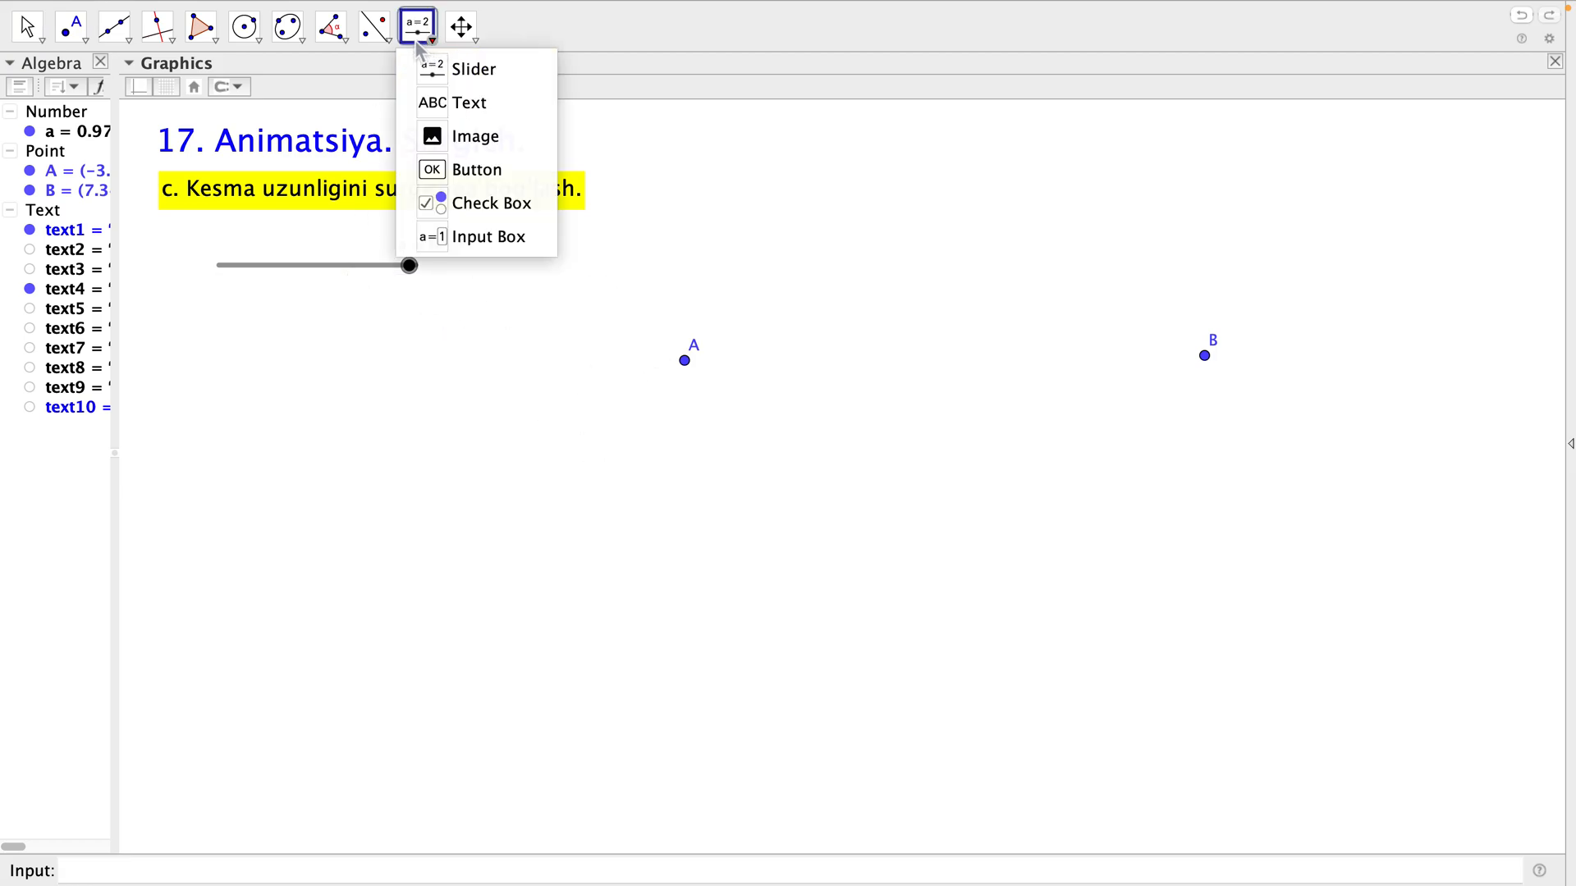
mouse_move(386, 51)
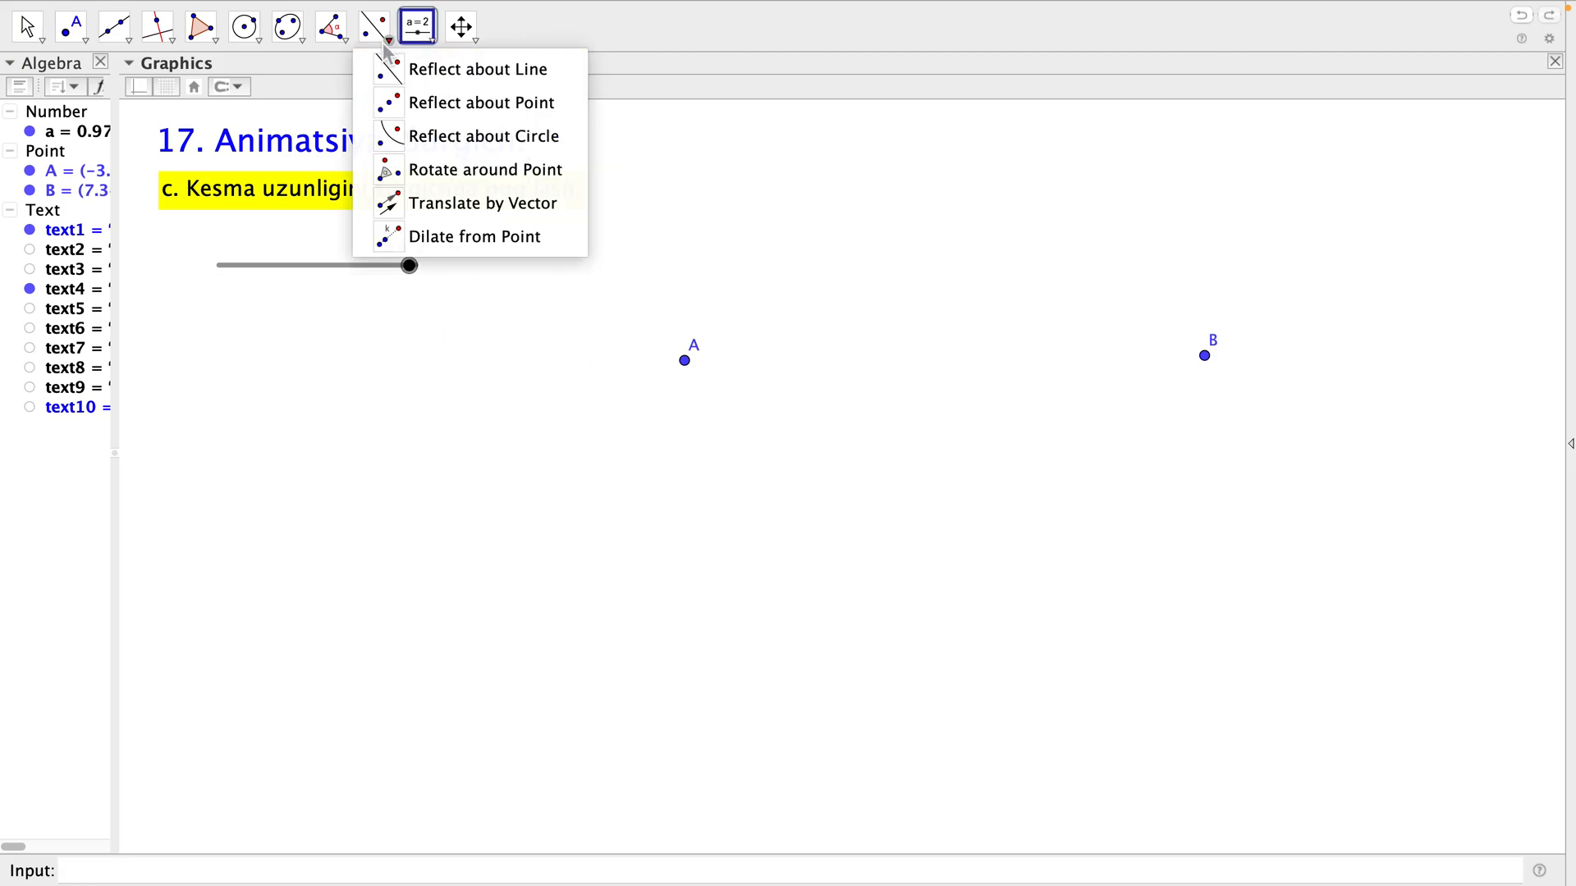
click(394, 241)
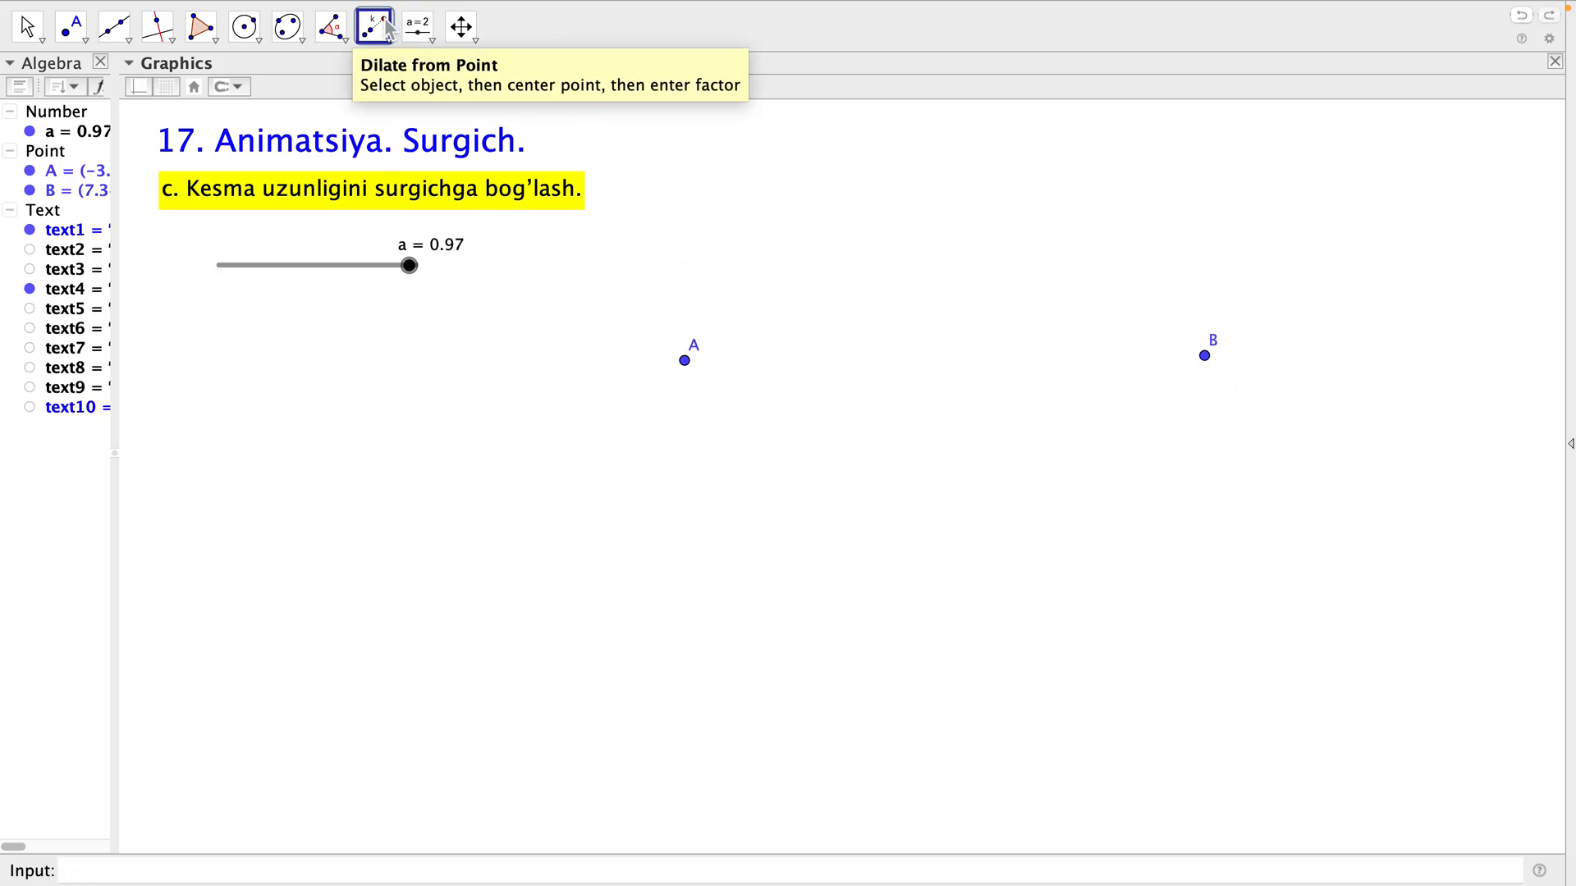
click(1206, 356)
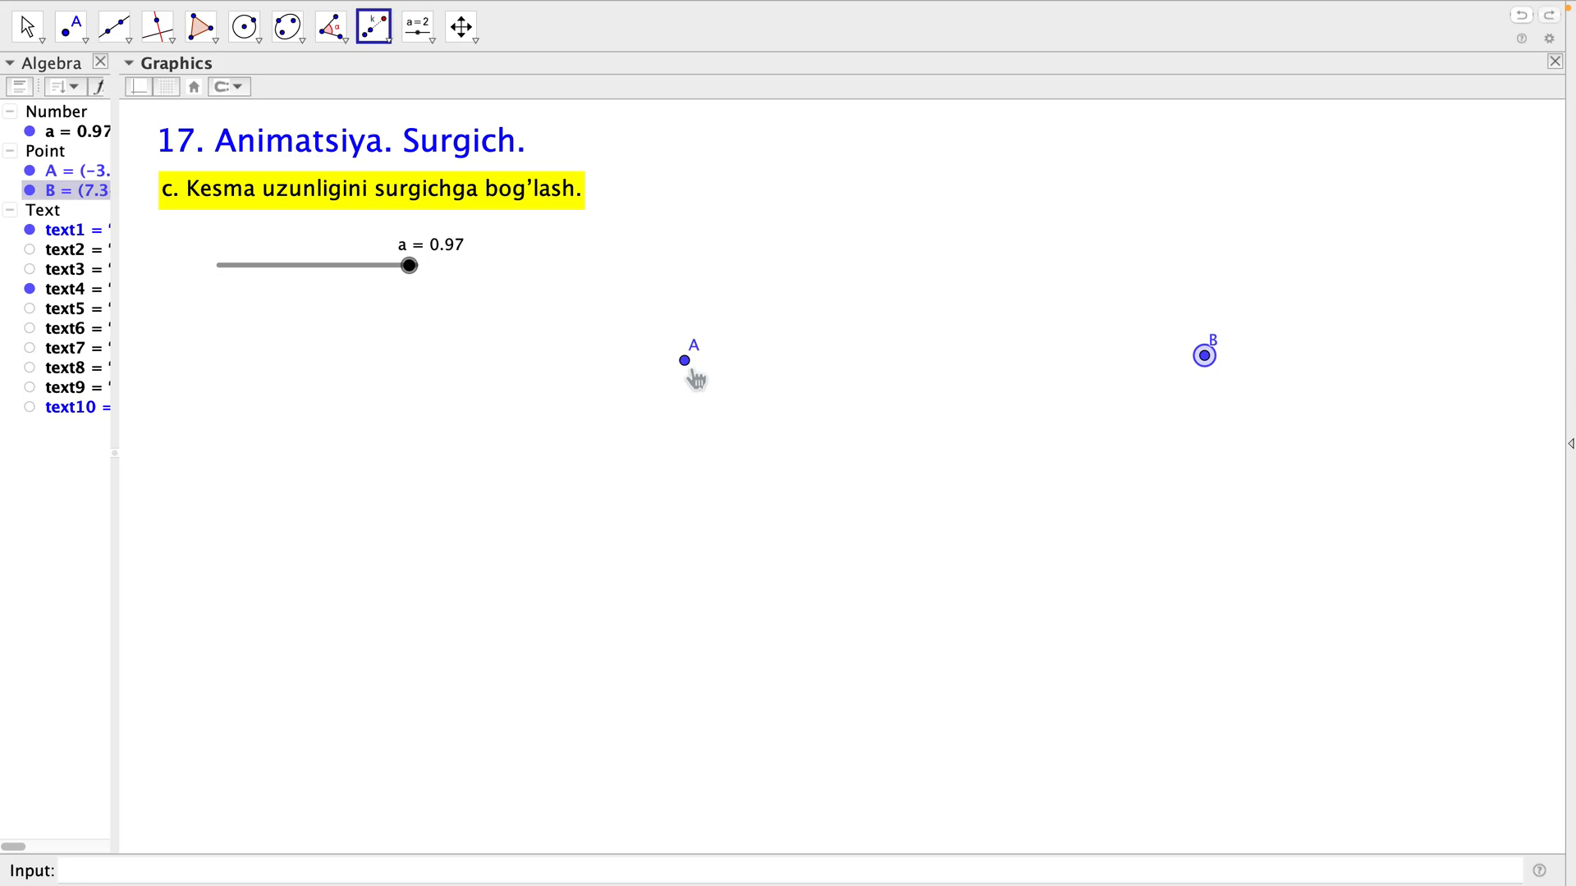
click(692, 371)
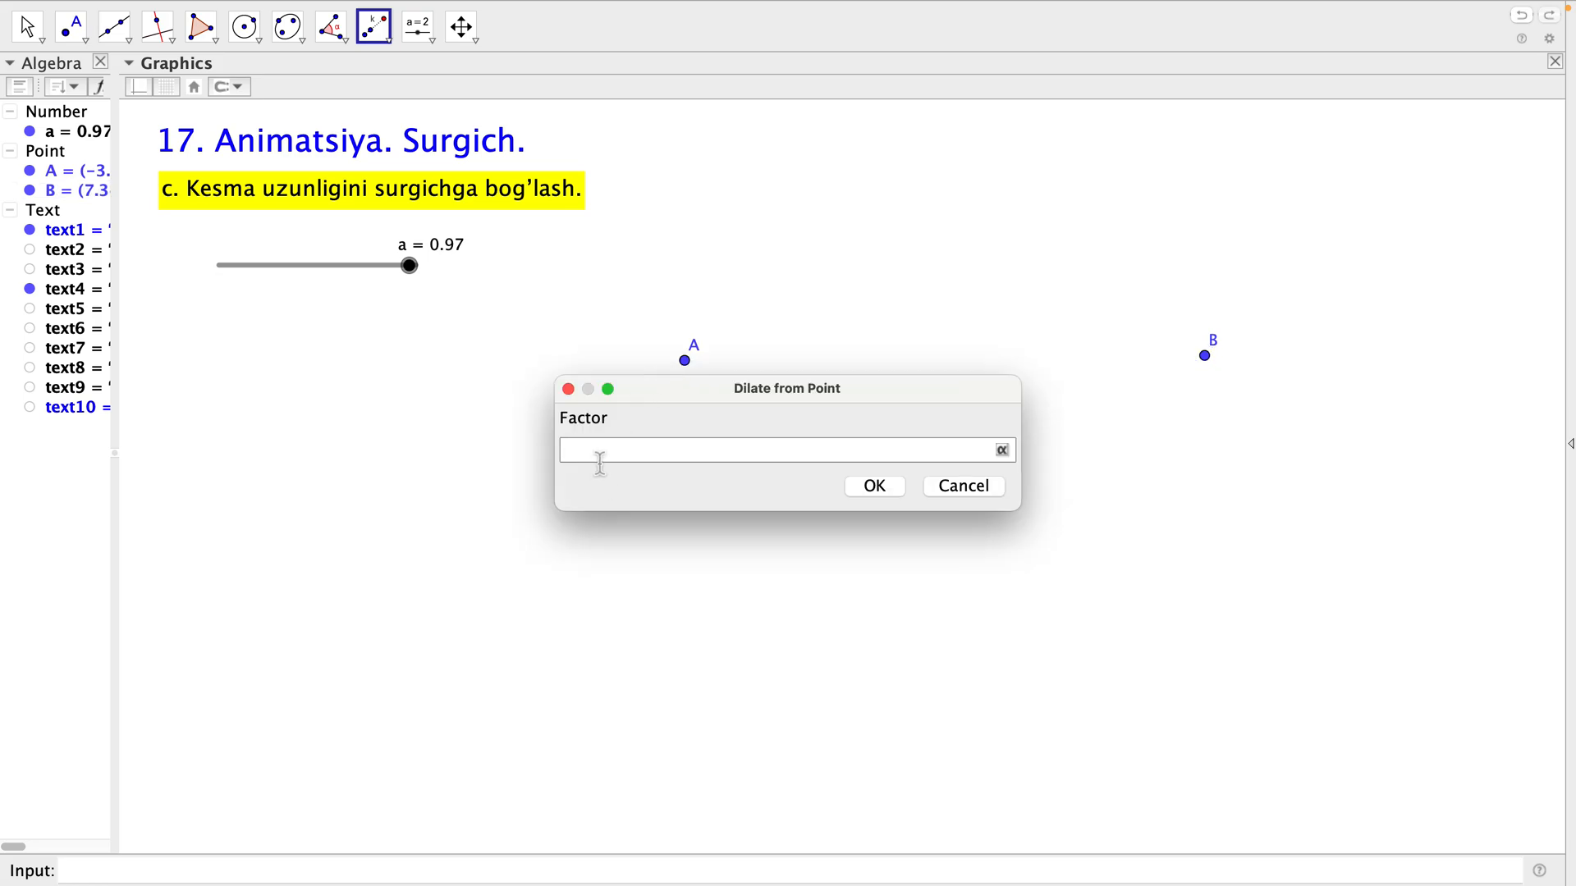
click(601, 461)
text(a)
click(887, 488)
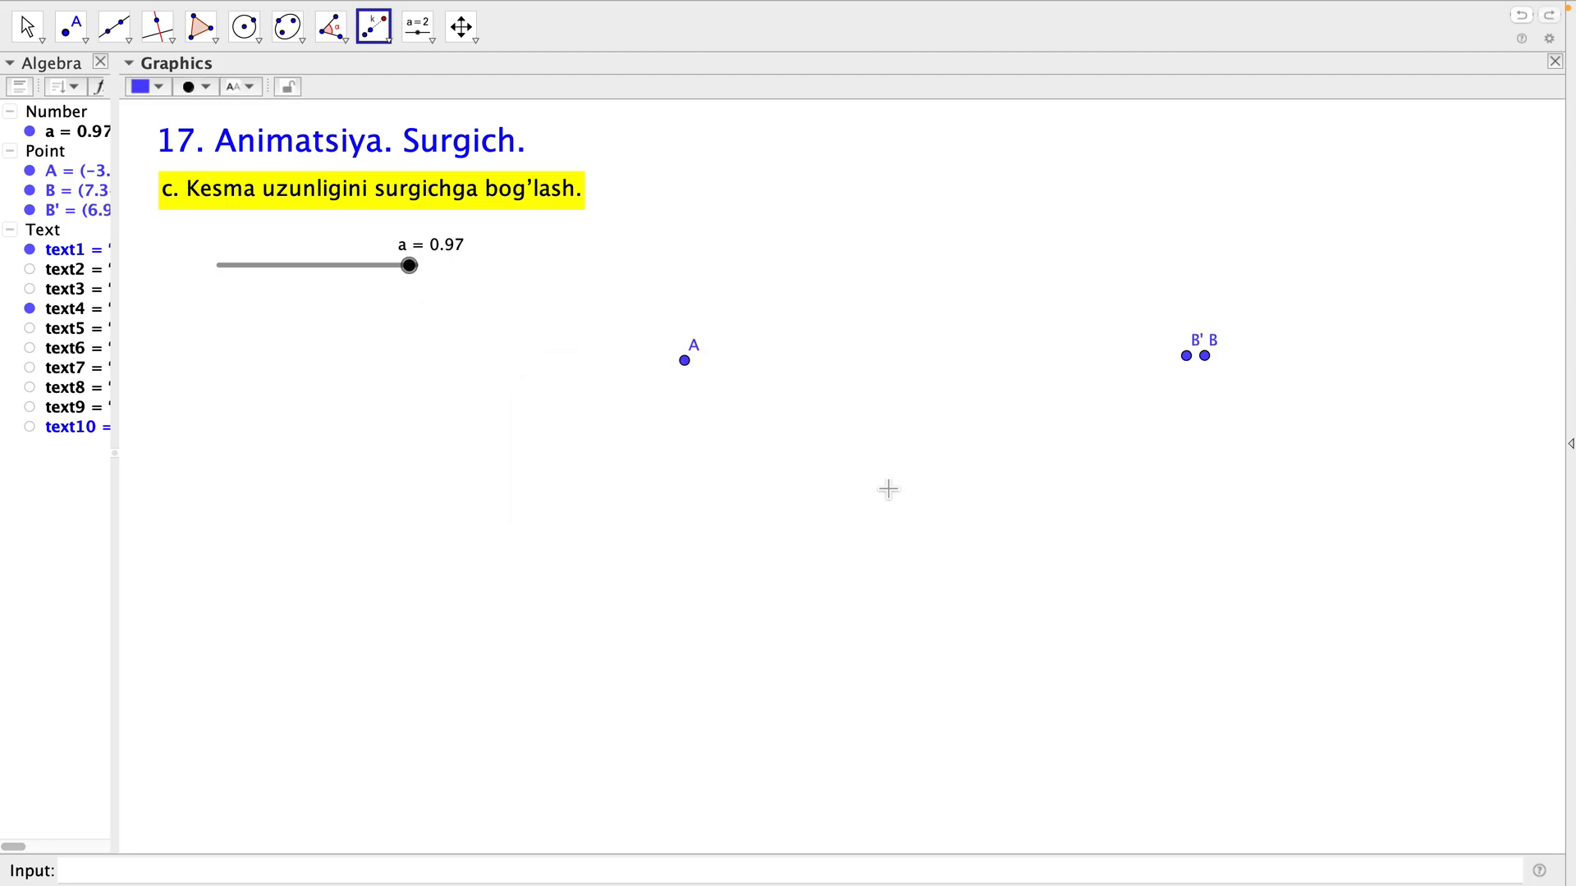
key(Escape)
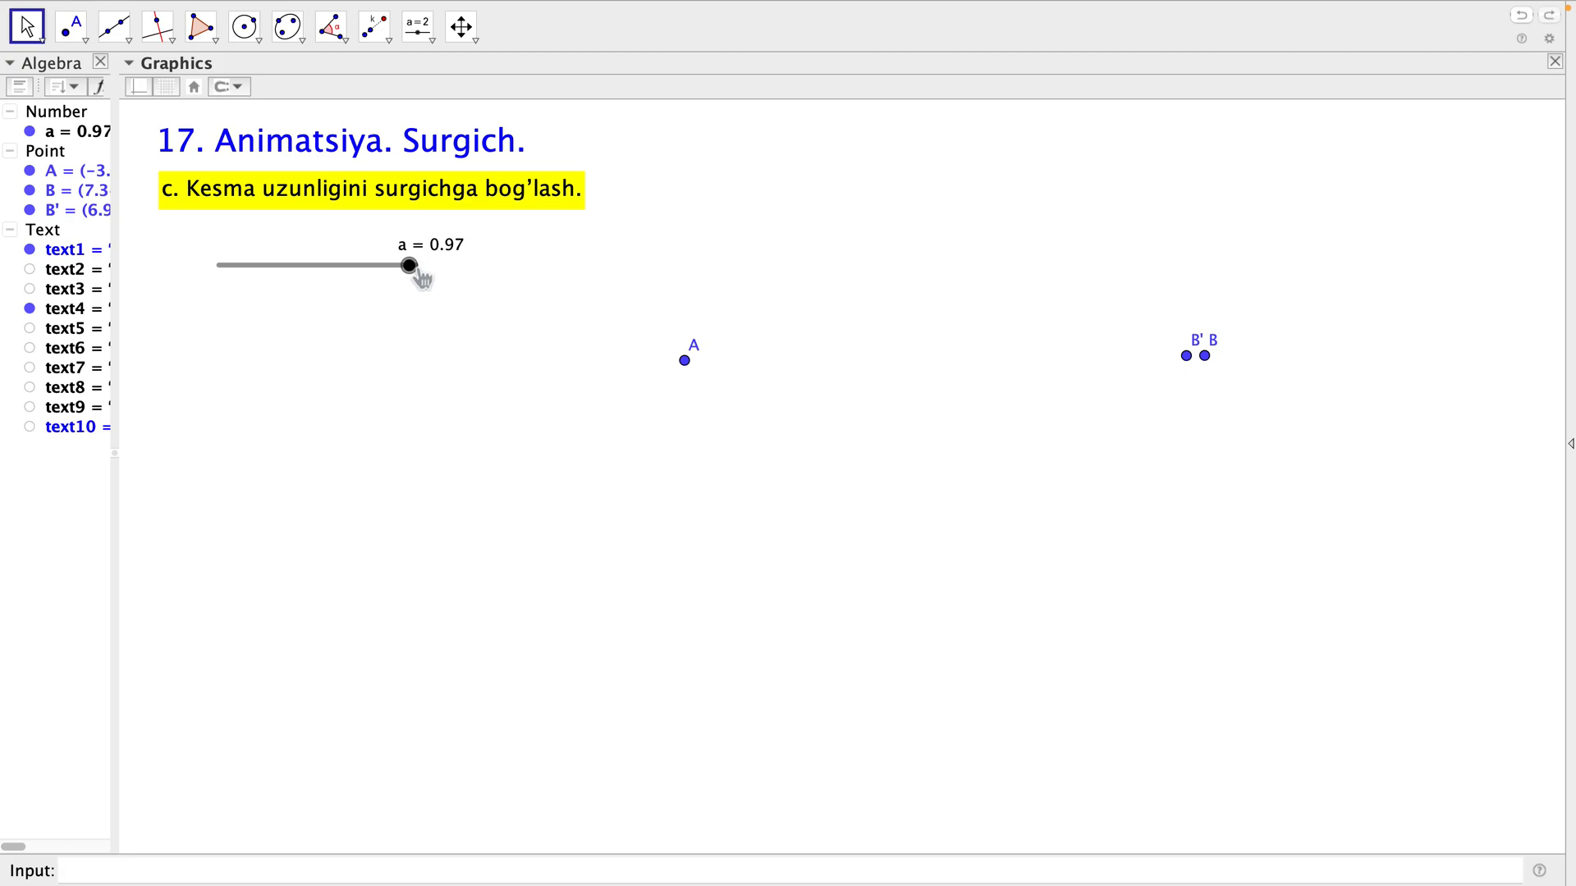
drag(421, 278, 345, 294)
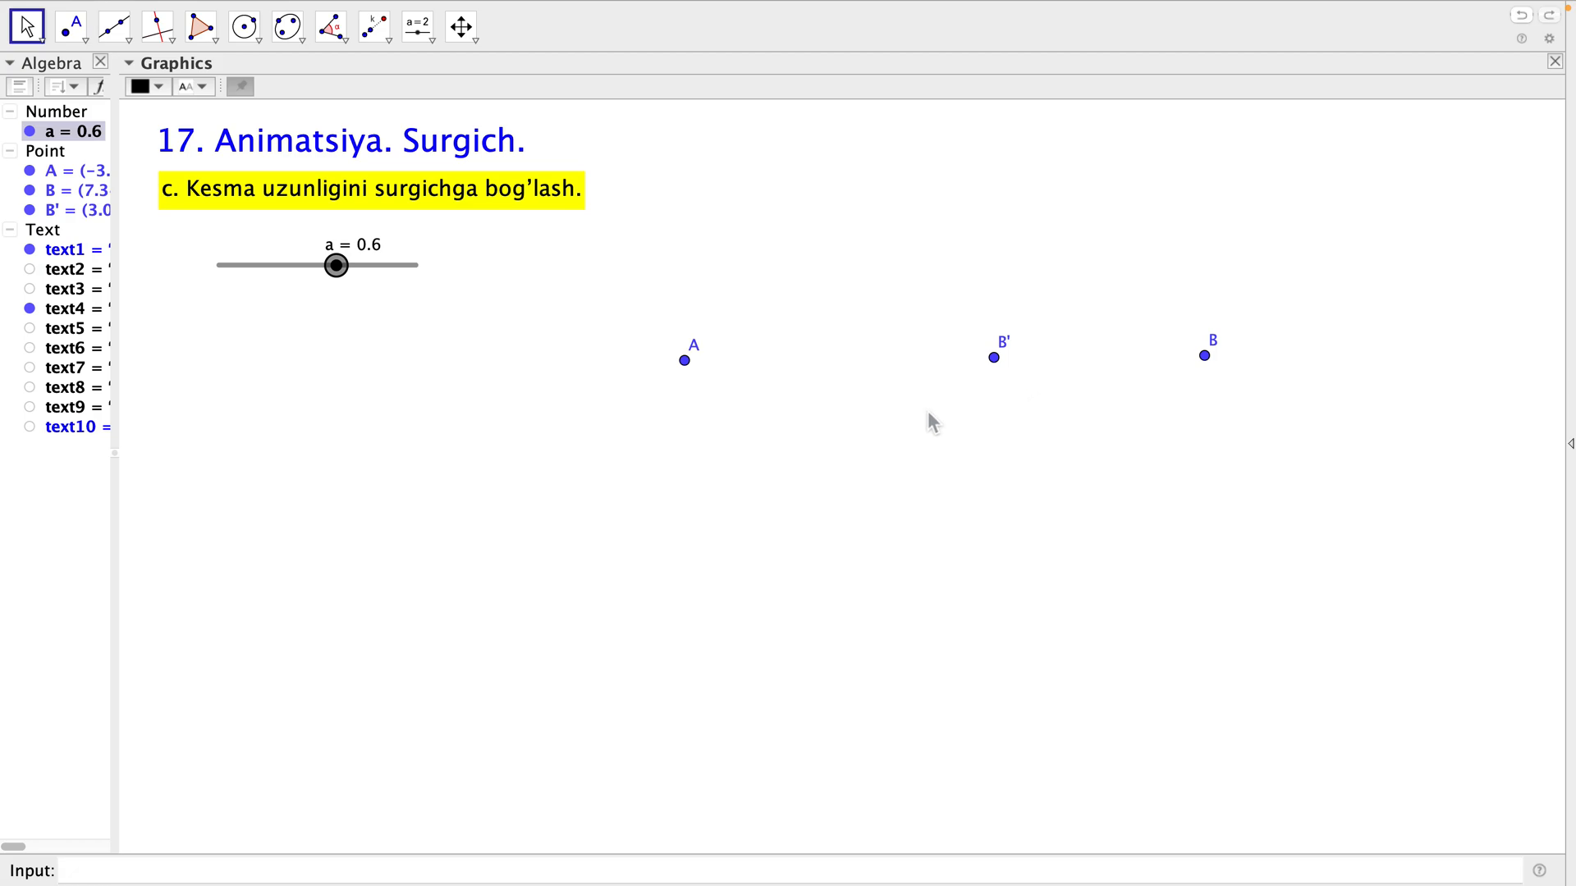
Draw a segment from point A to the dilated point B'.
click(128, 41)
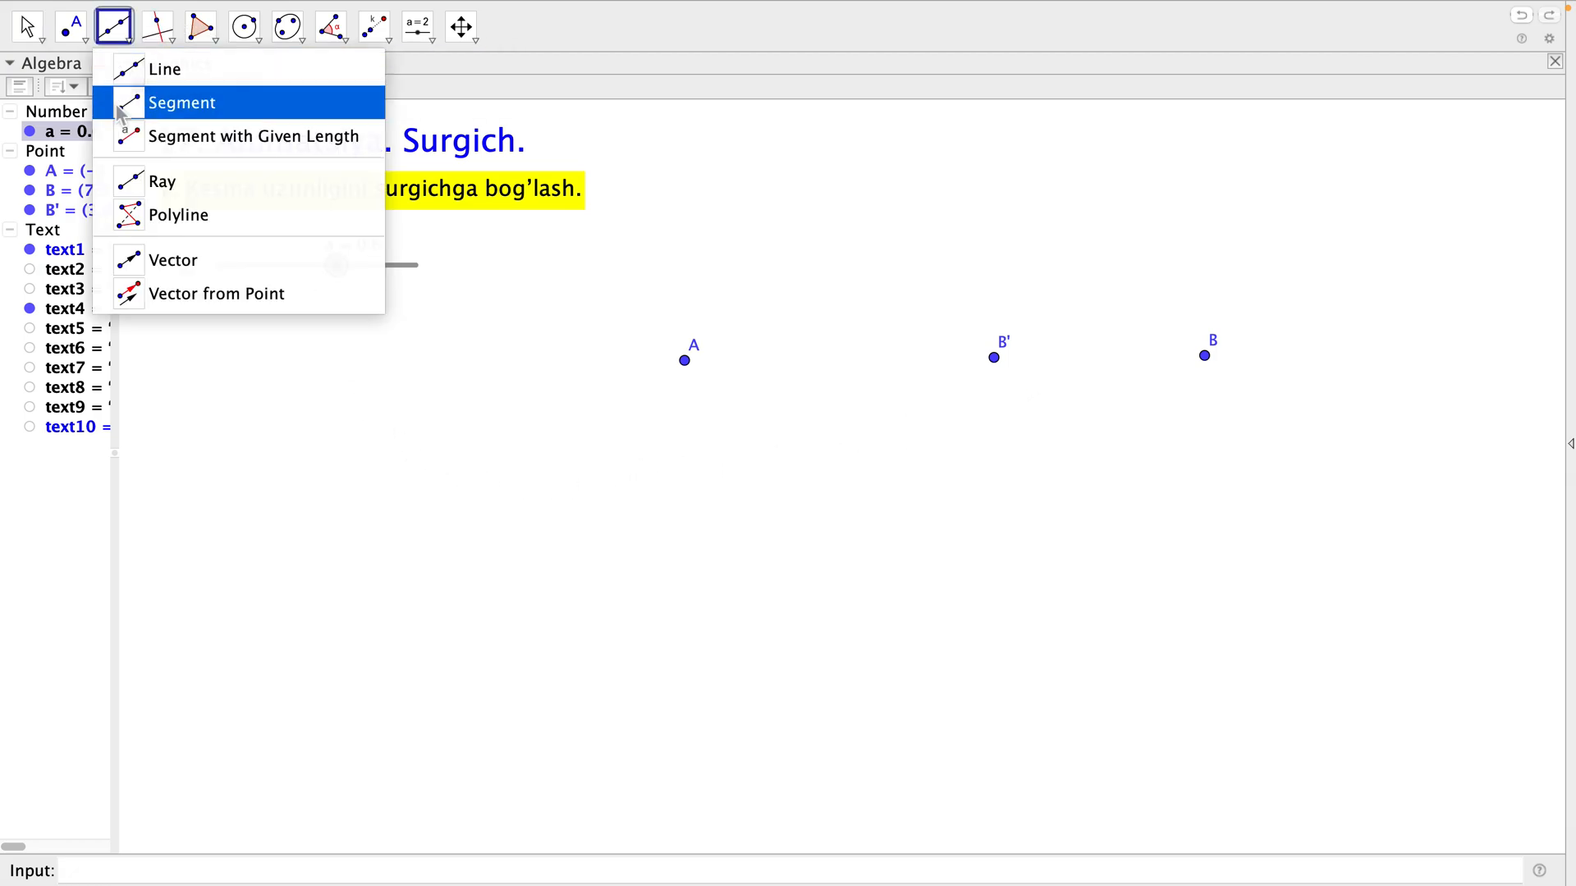
click(125, 109)
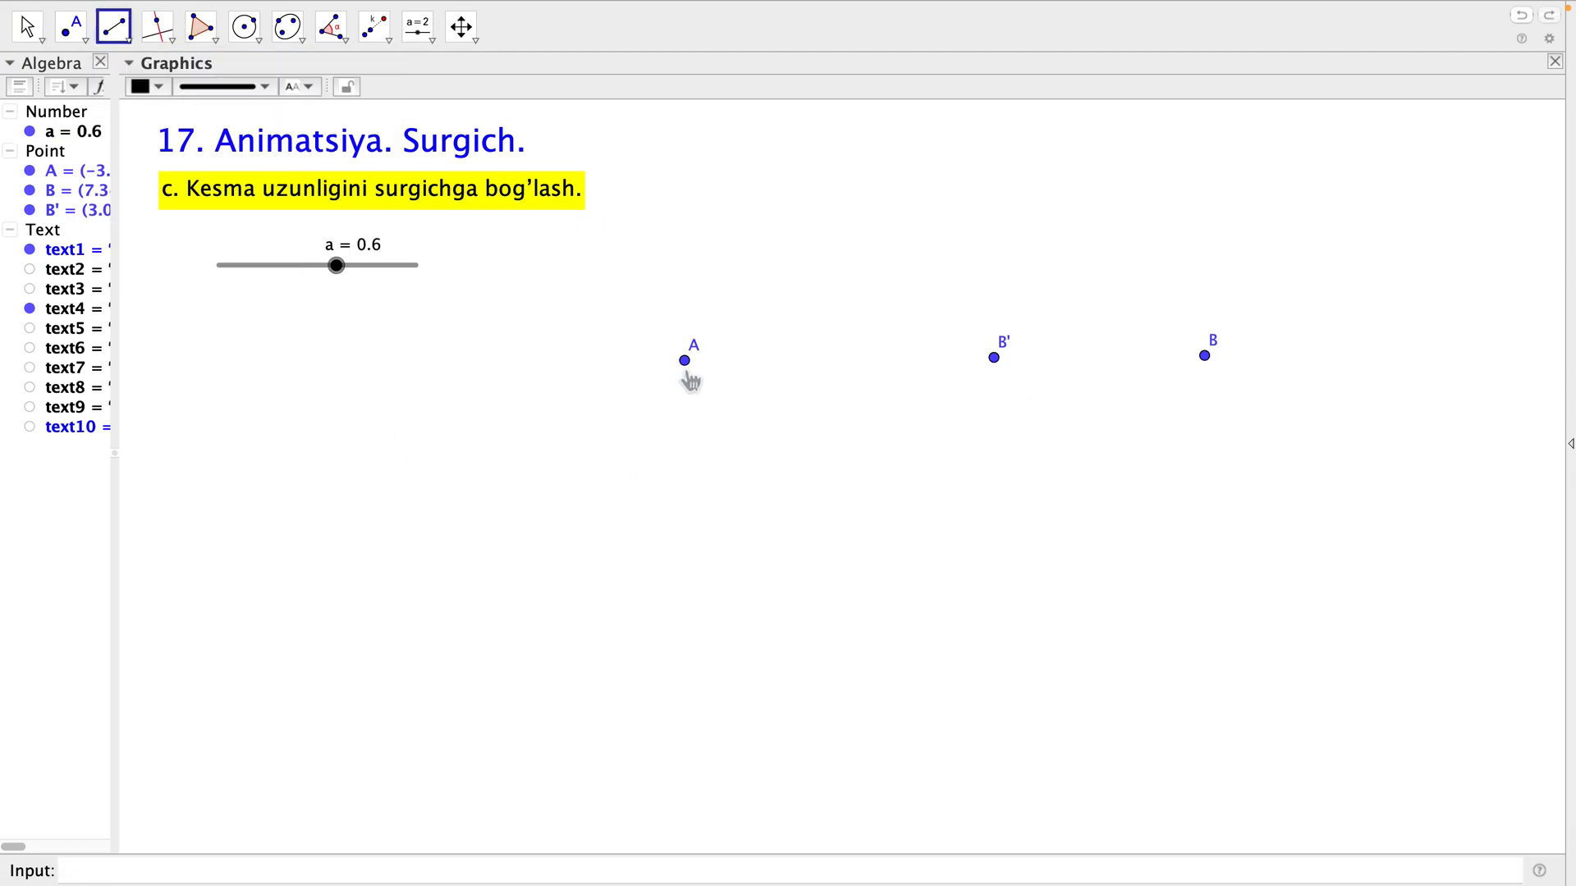
click(686, 362)
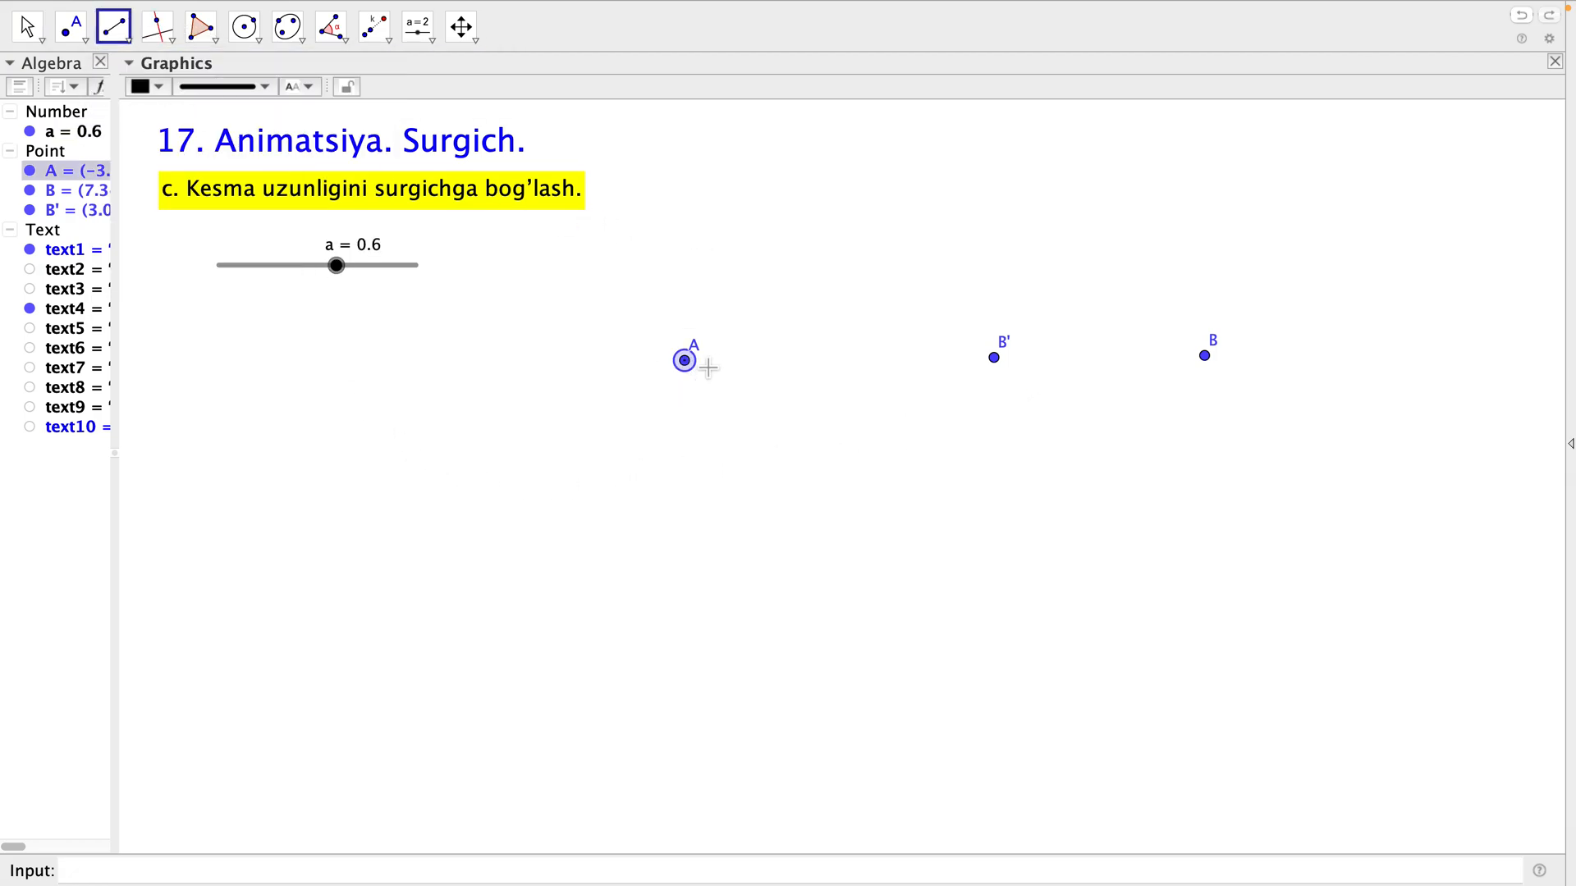
click(995, 359)
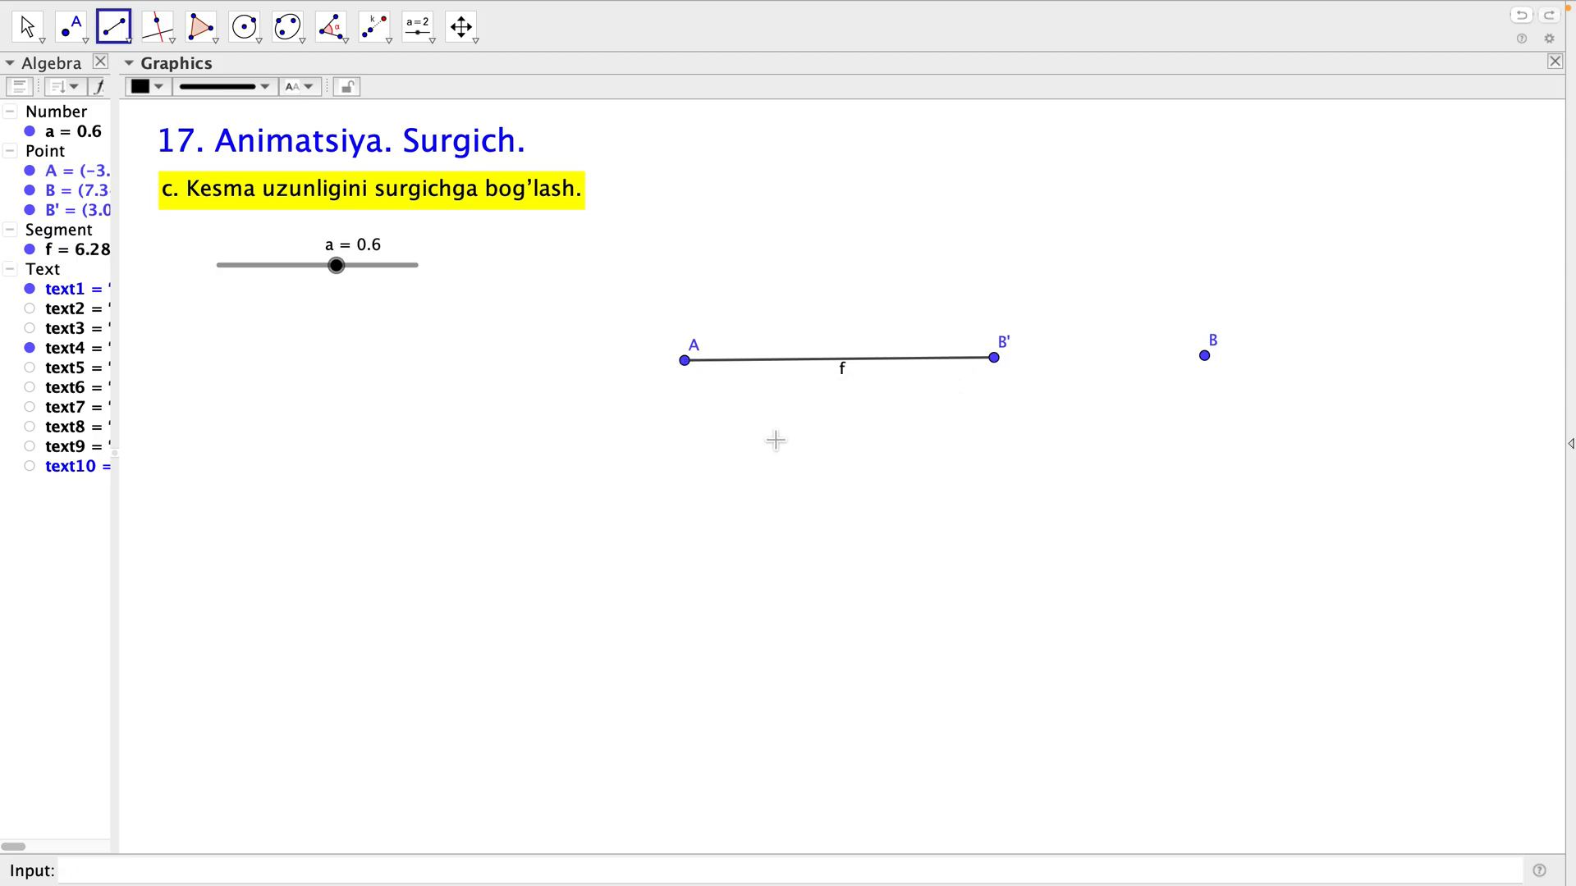
key(Escape)
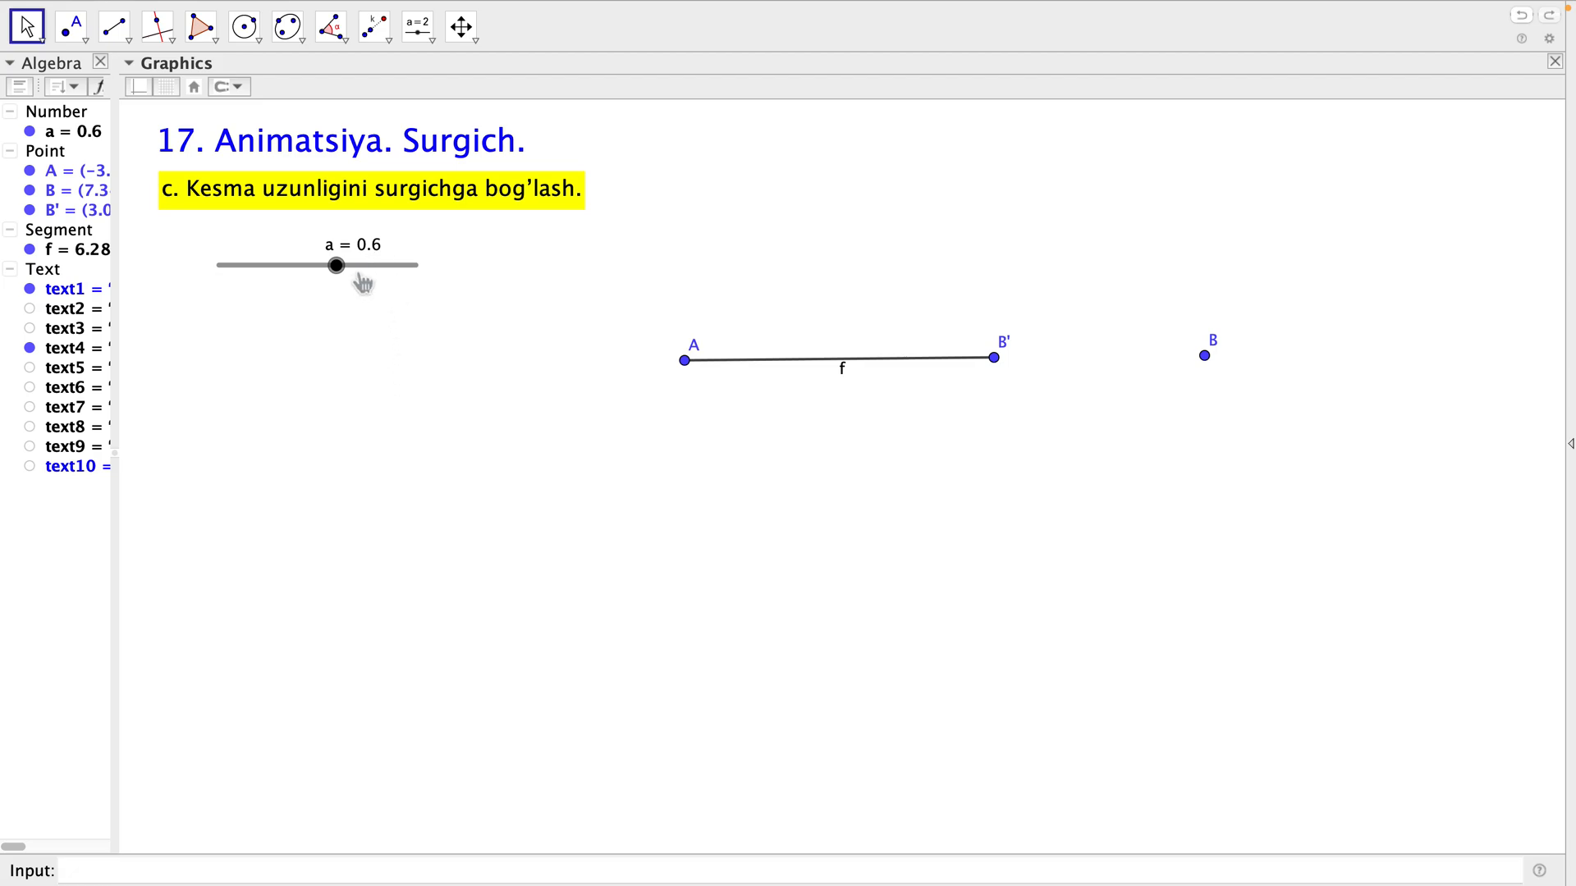
Move slider a to 0.59 and turn on its animation.
mouse_move(348, 282)
mouse_down()
mouse_move(317, 282)
mouse_move(383, 285)
mouse_move(258, 297)
mouse_move(341, 289)
mouse_move(340, 273)
mouse_up()
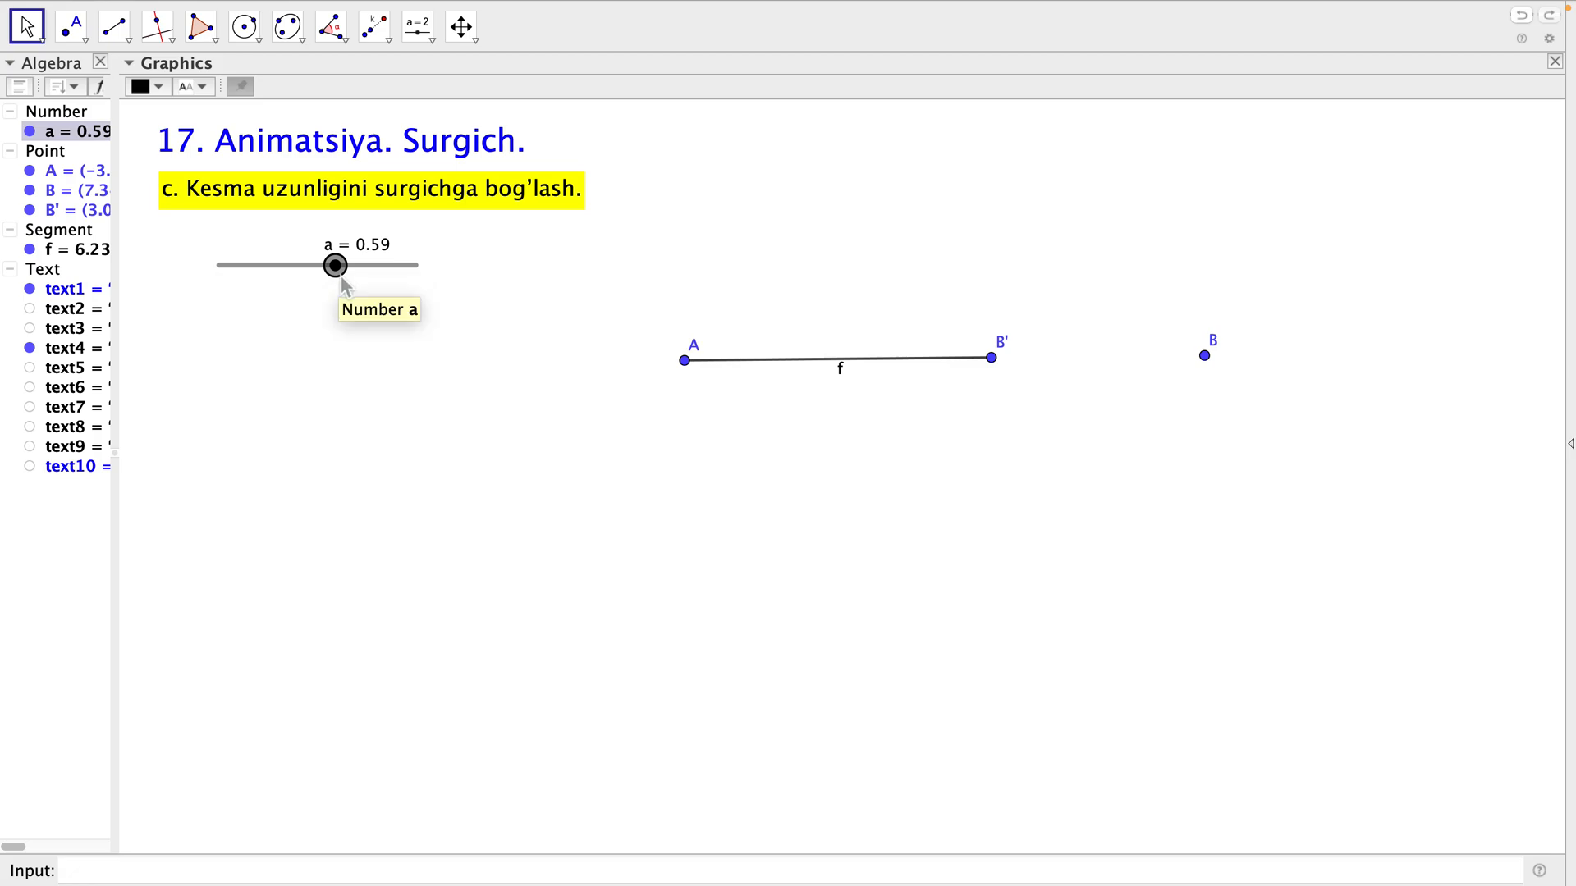
right_click(339, 270)
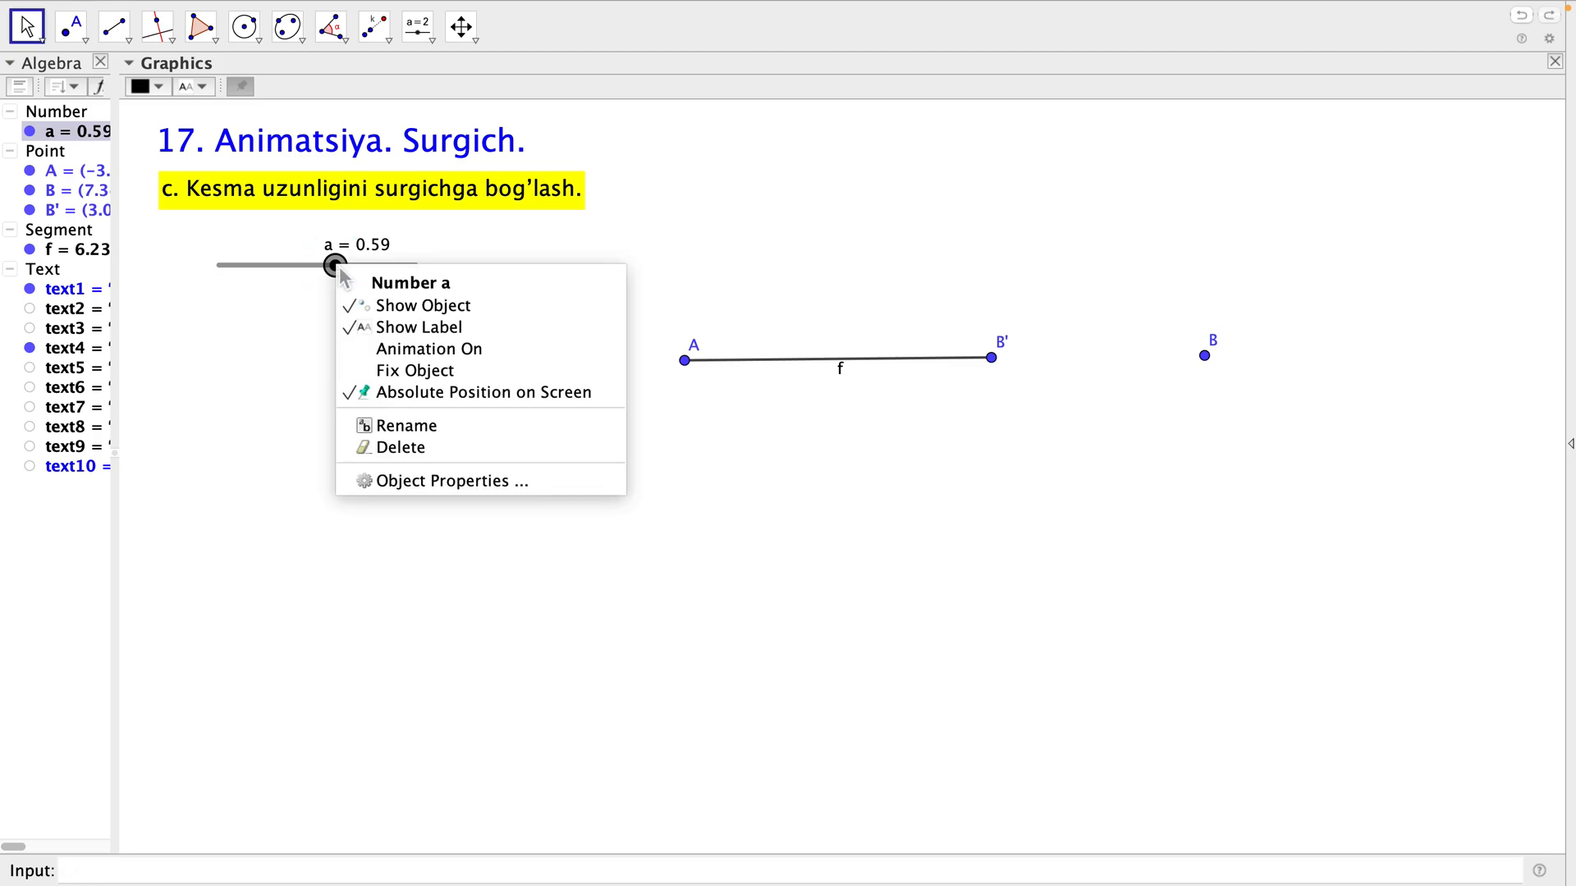
click(402, 355)
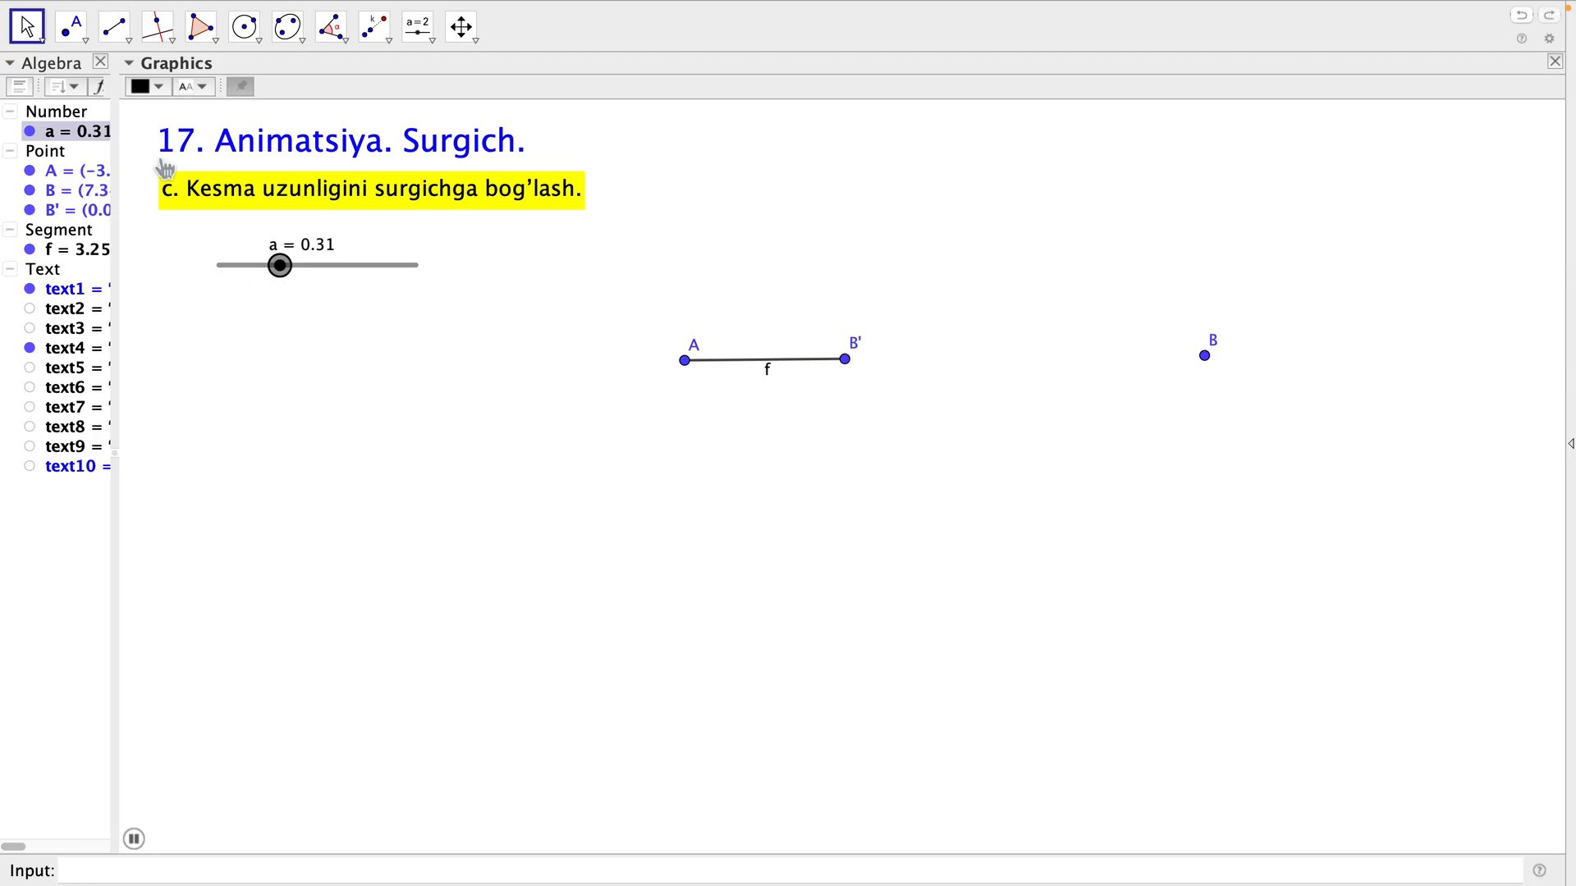
Color point B' and segment f bright green, and clear the selection.
click(59, 214)
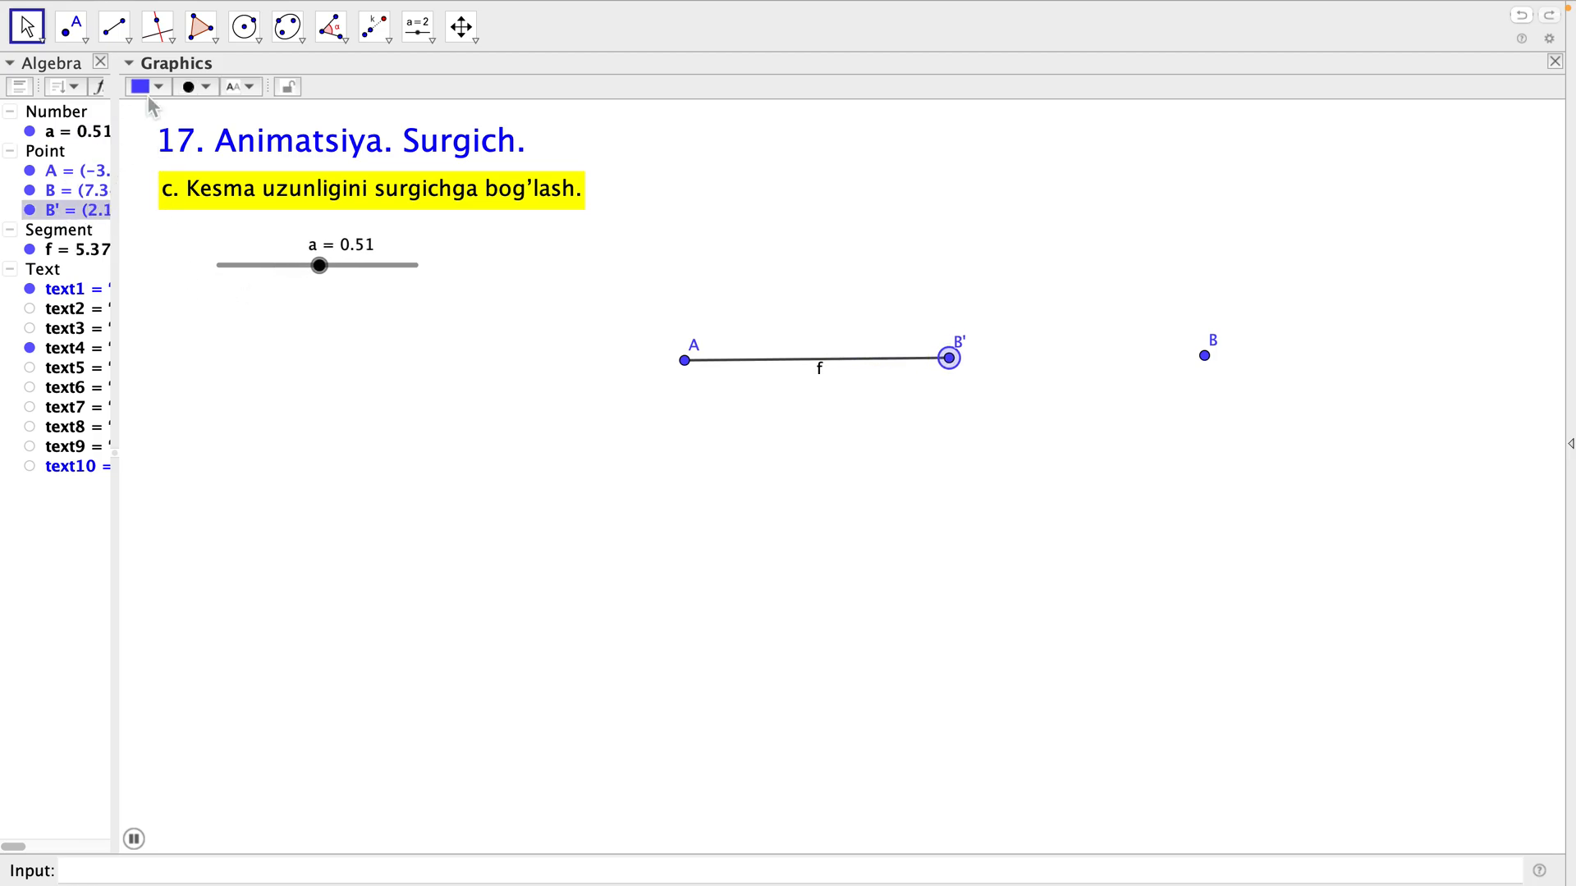
click(165, 87)
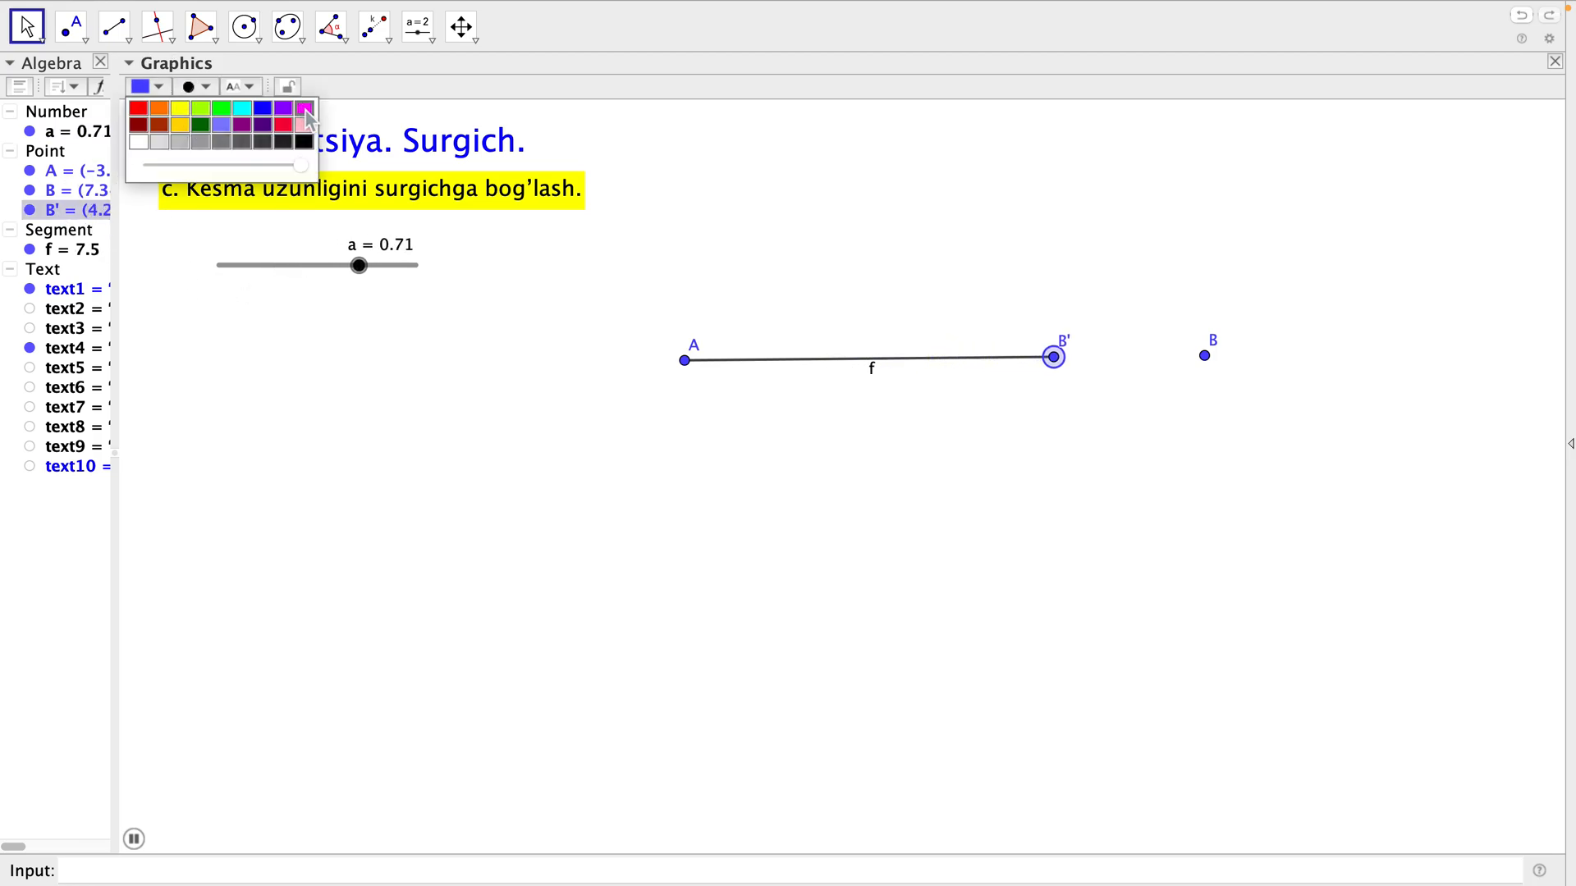
click(221, 107)
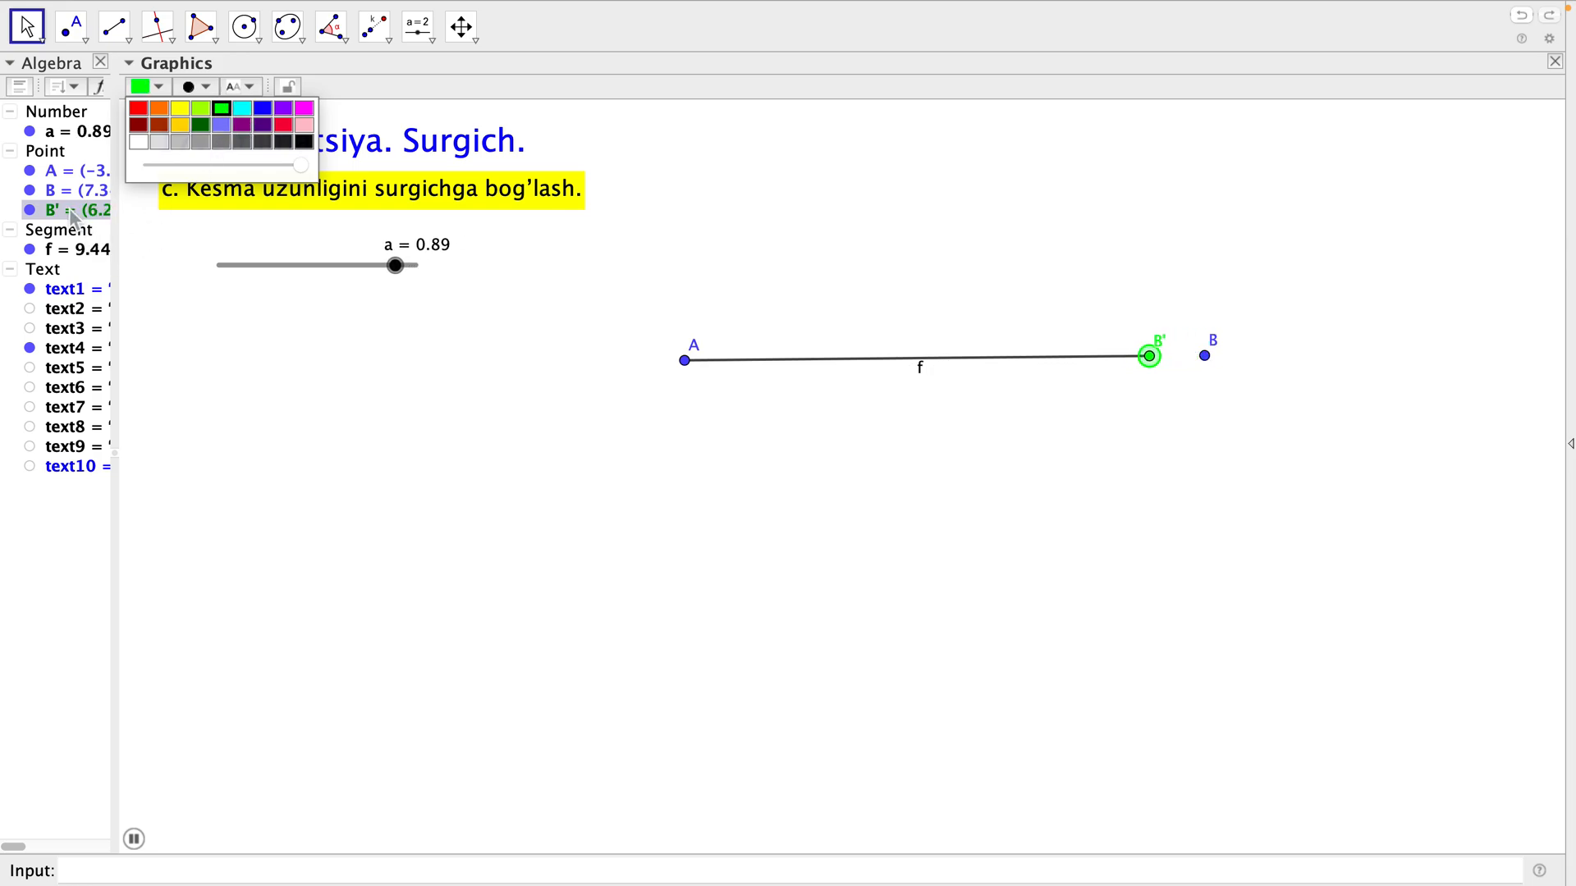
click(72, 250)
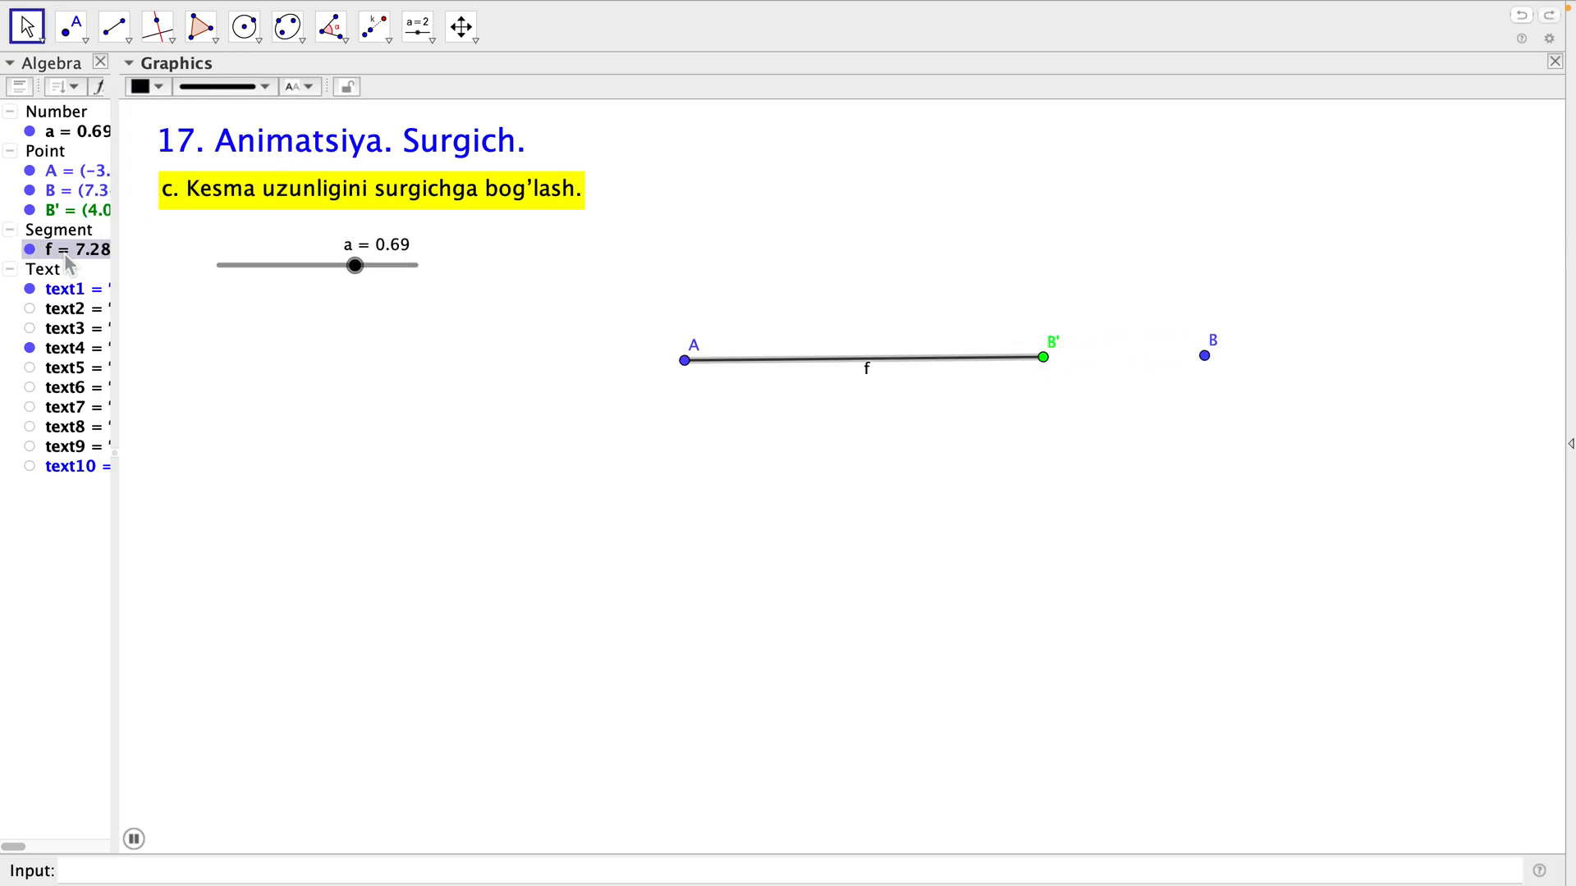
click(156, 87)
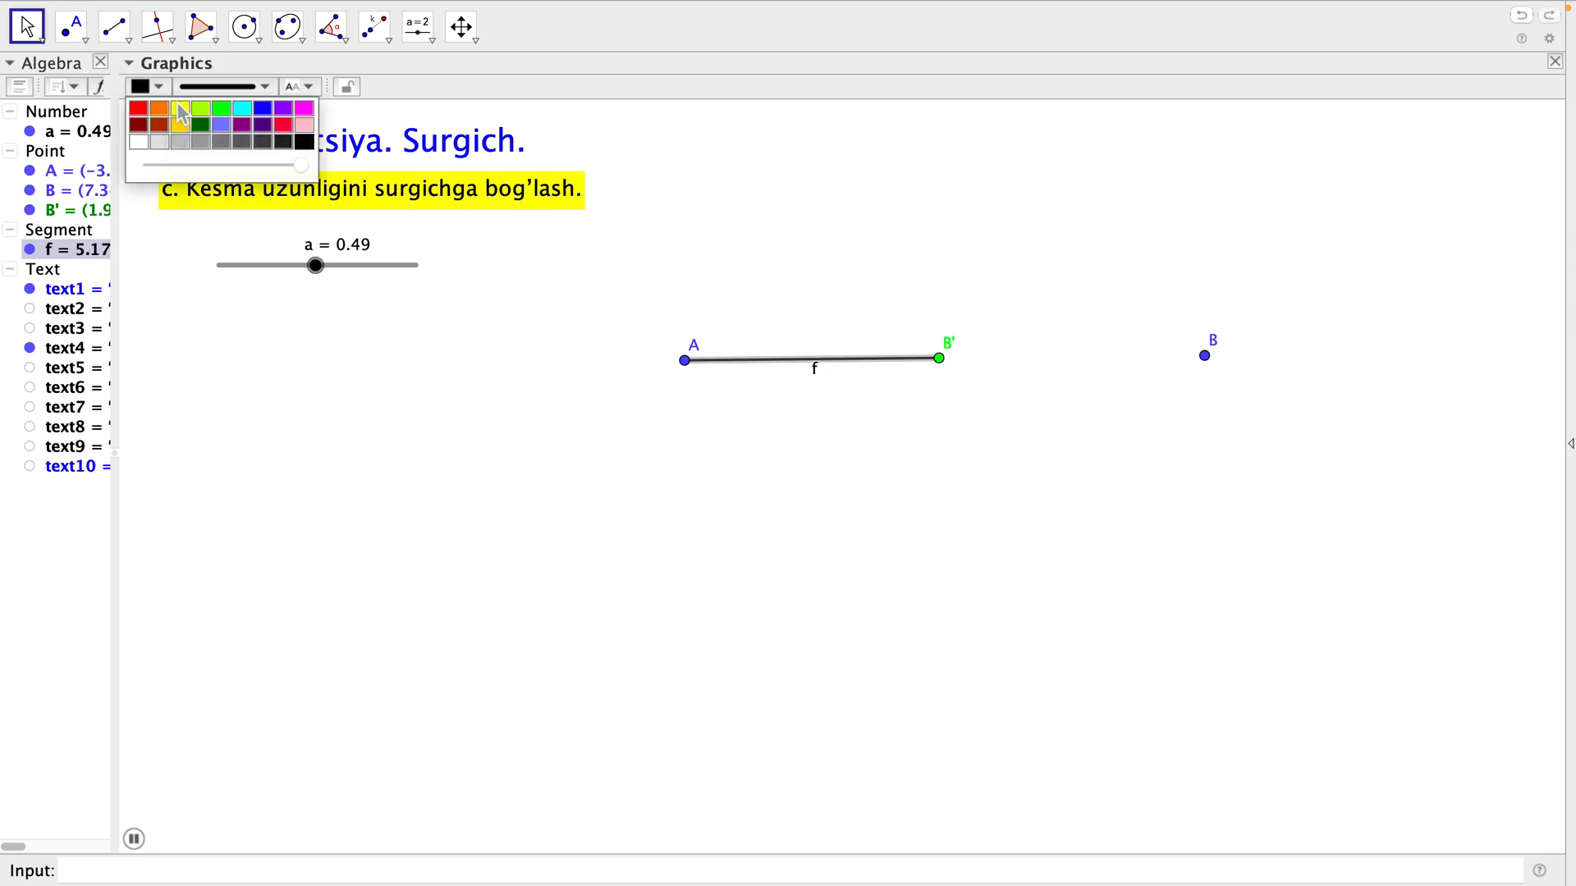
click(221, 108)
click(366, 360)
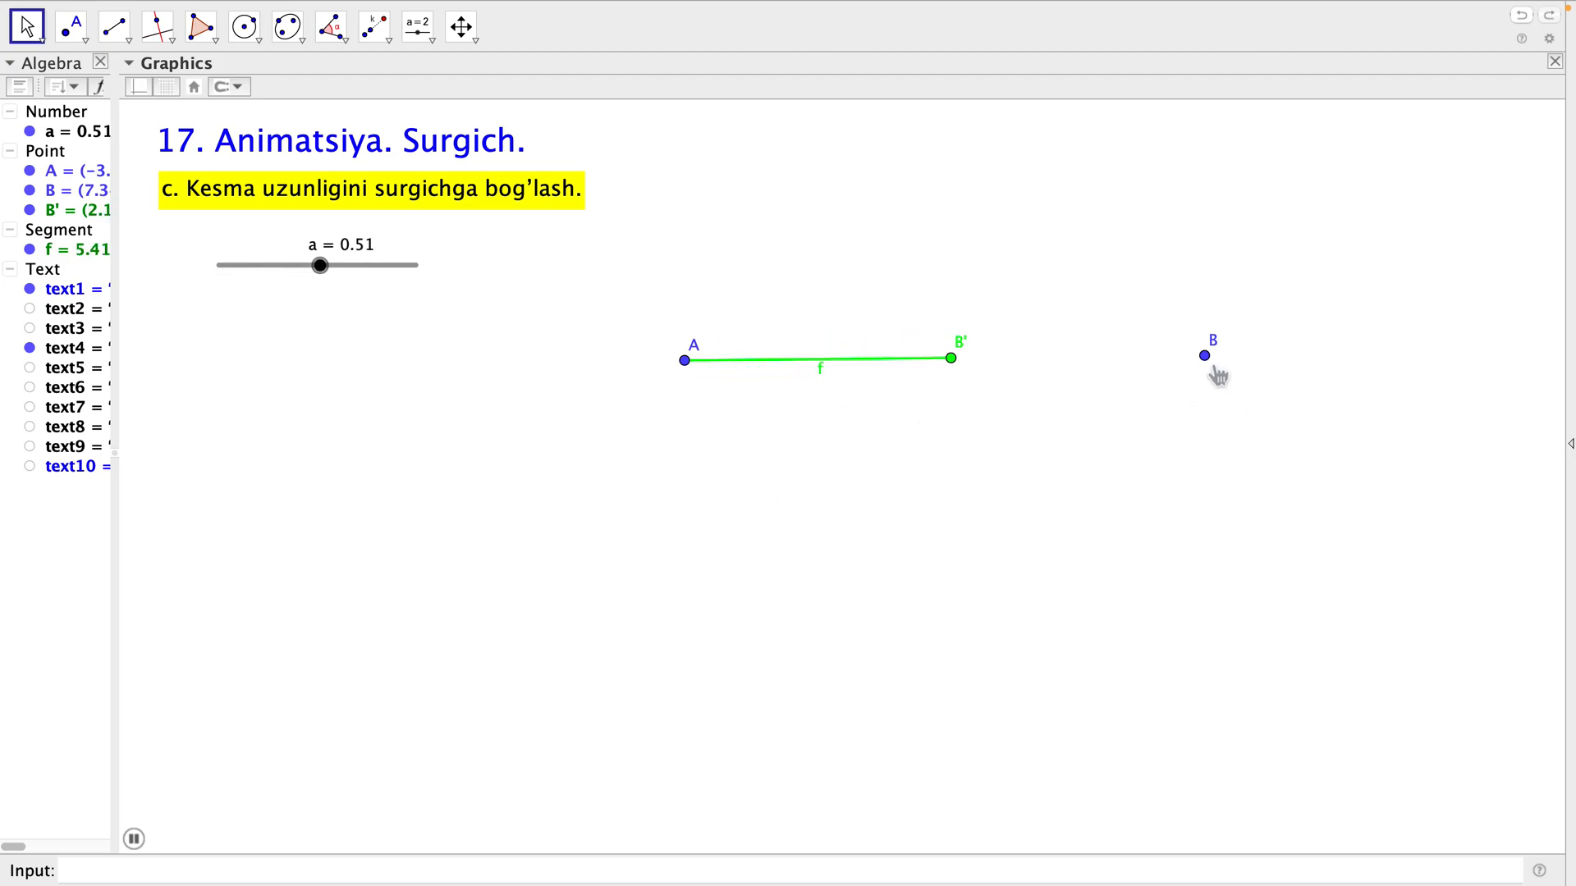
Move point B diagonally down toward the lower middle of the drawing, and stop the animation of slider a at 0.56.
drag(1212, 371, 1029, 633)
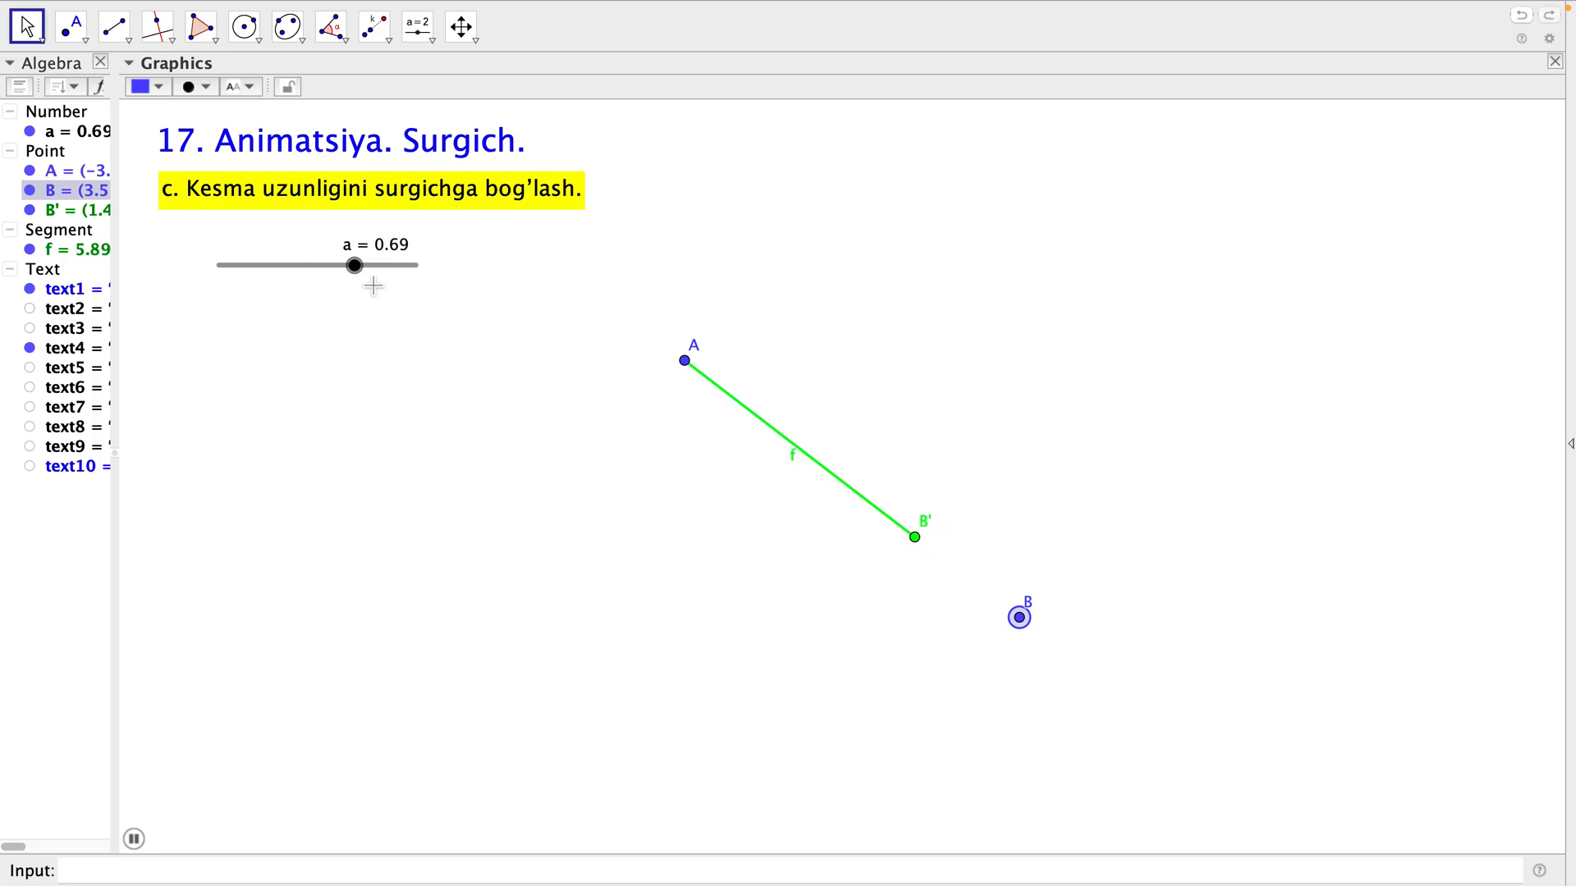
click(335, 276)
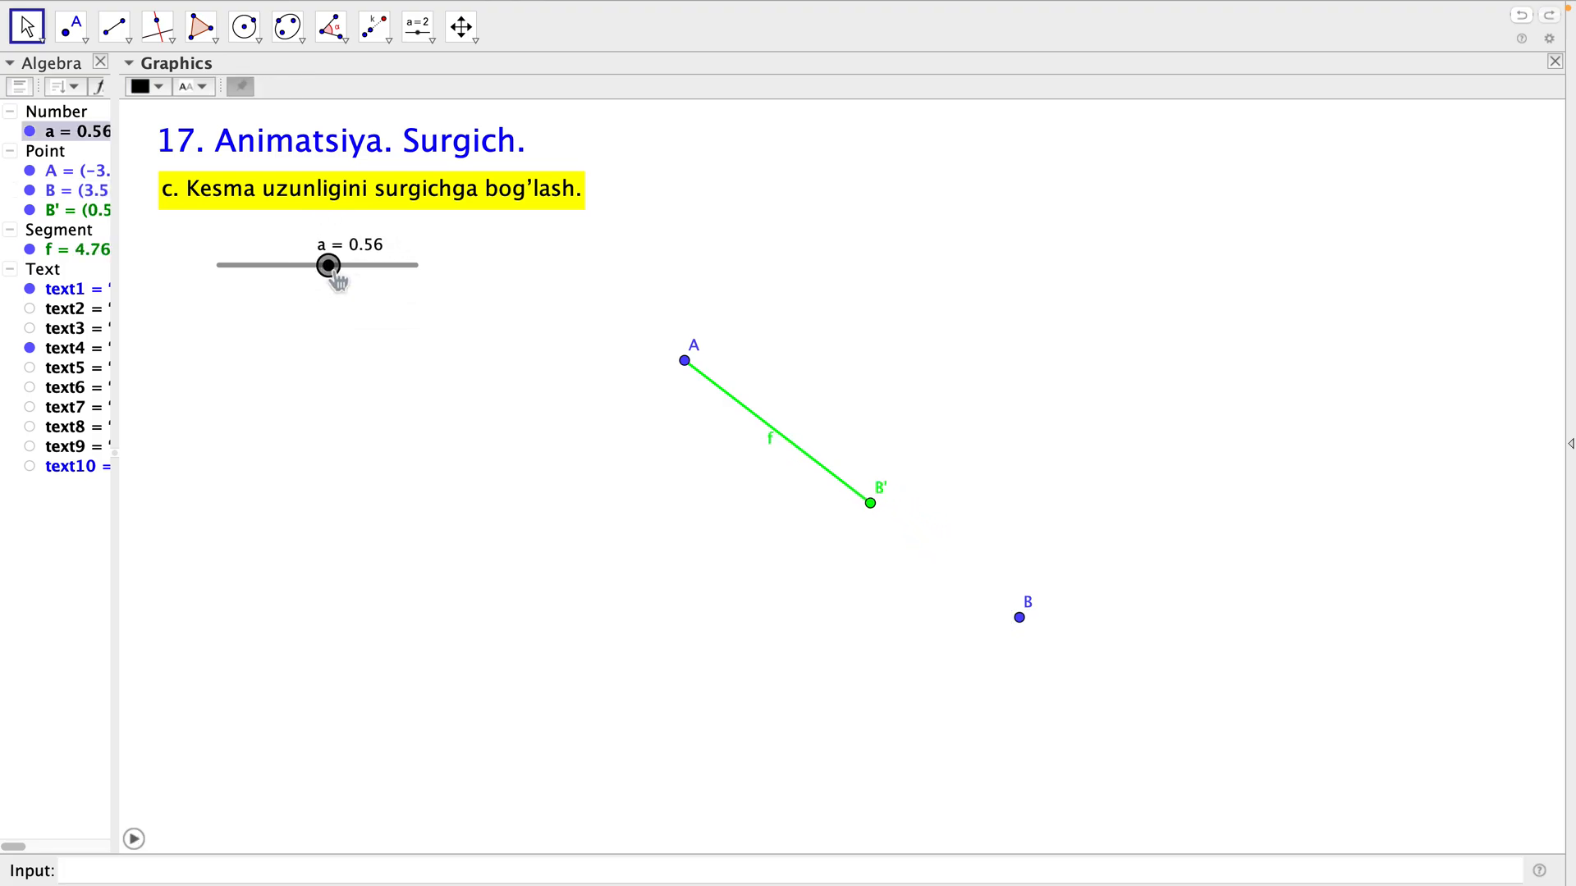
Open the properties of slider a and set its animation repeat mode to Increasing.
right_click(336, 280)
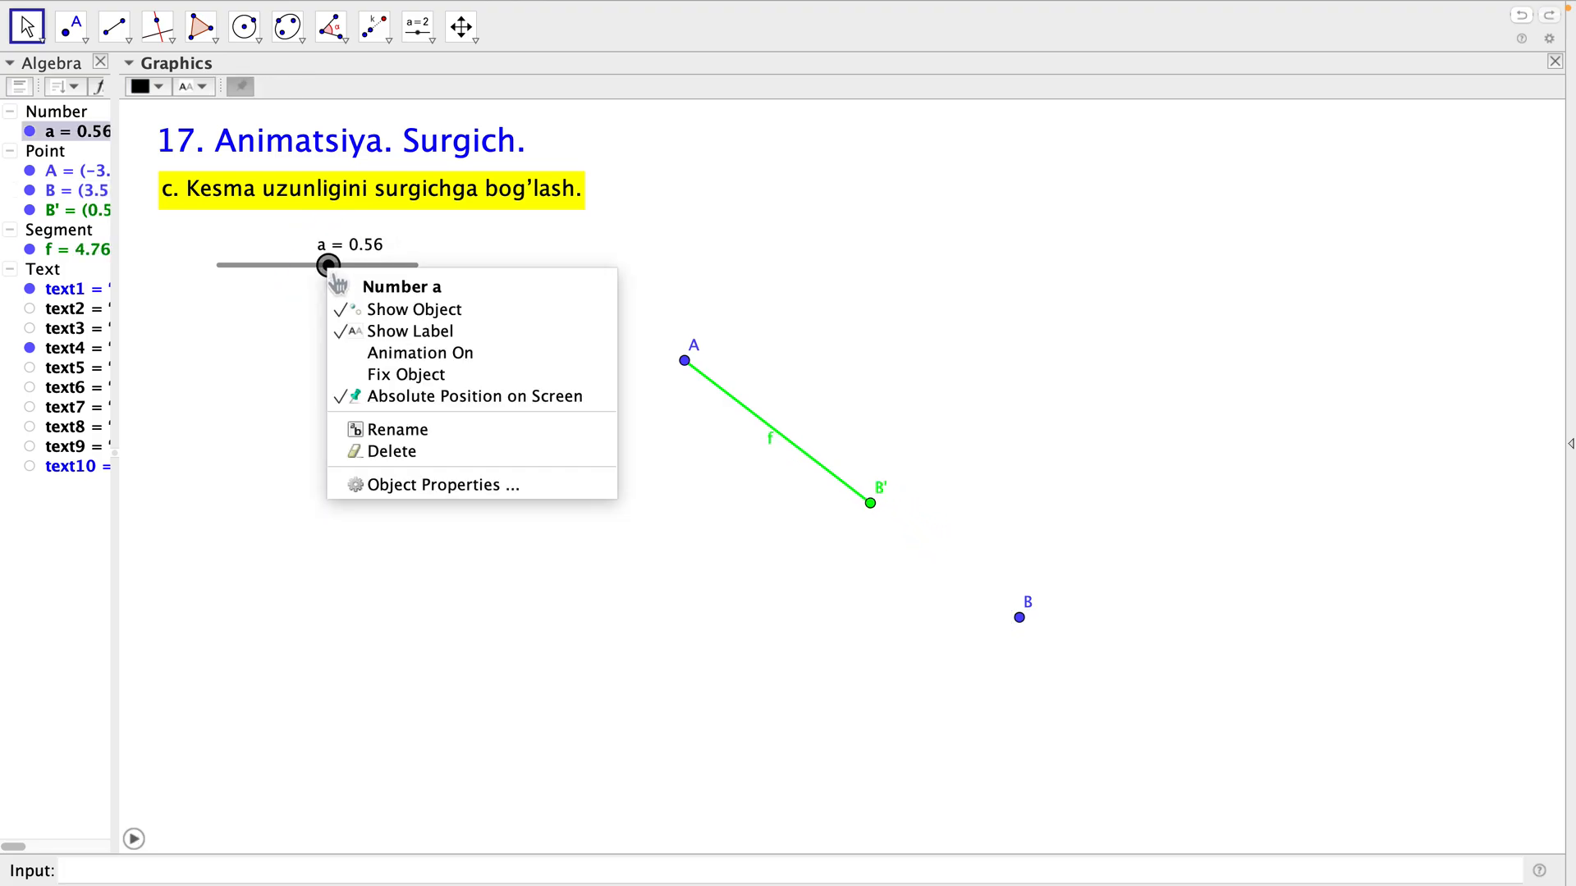
click(399, 485)
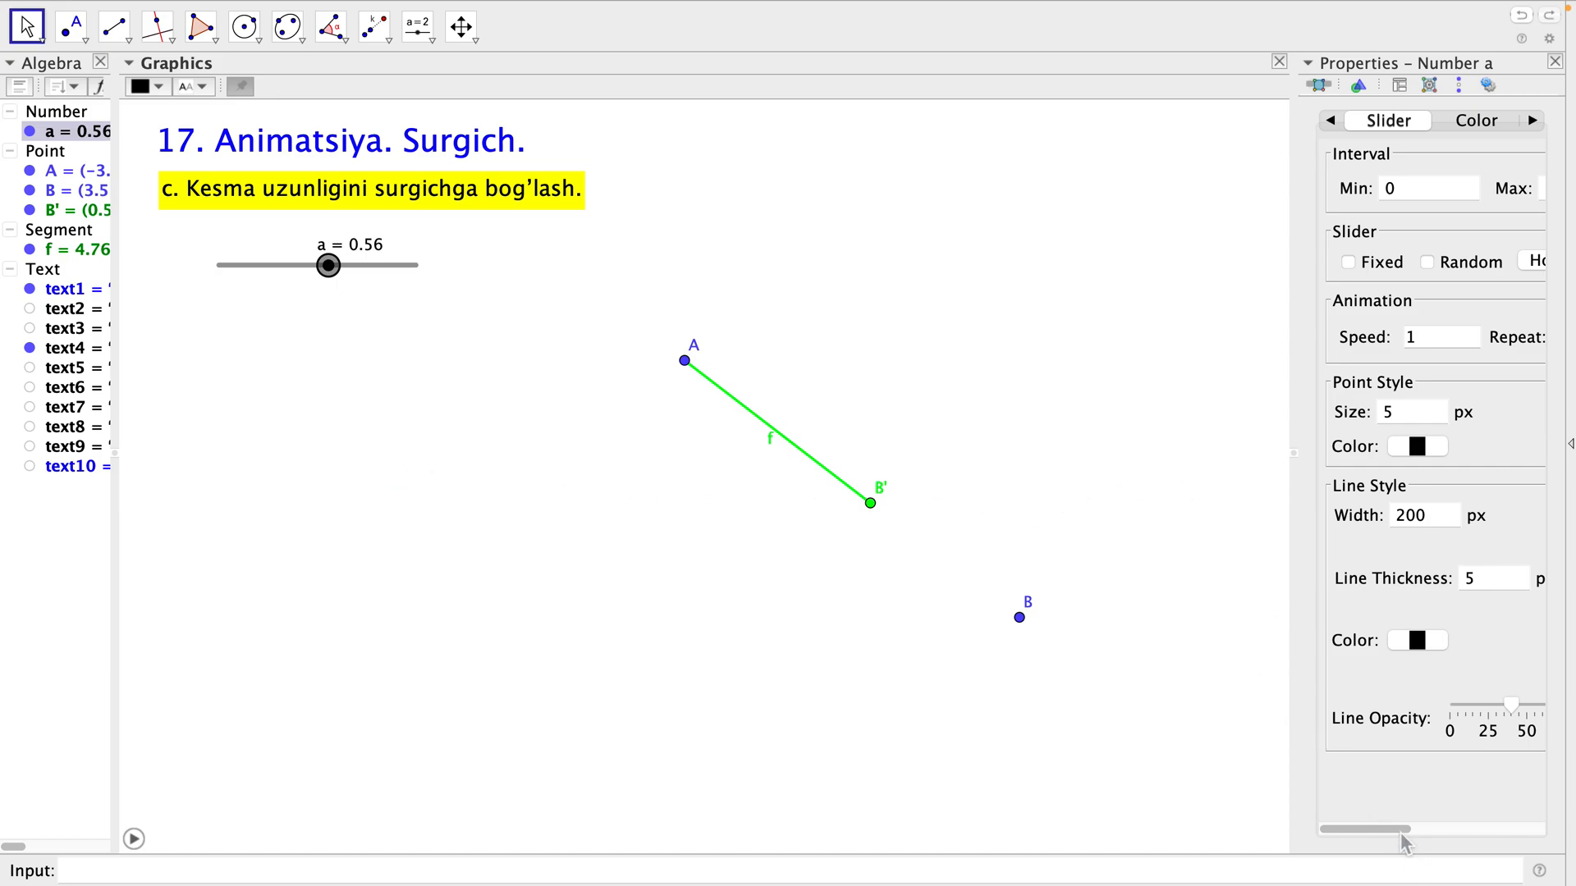
drag(1395, 837, 1461, 823)
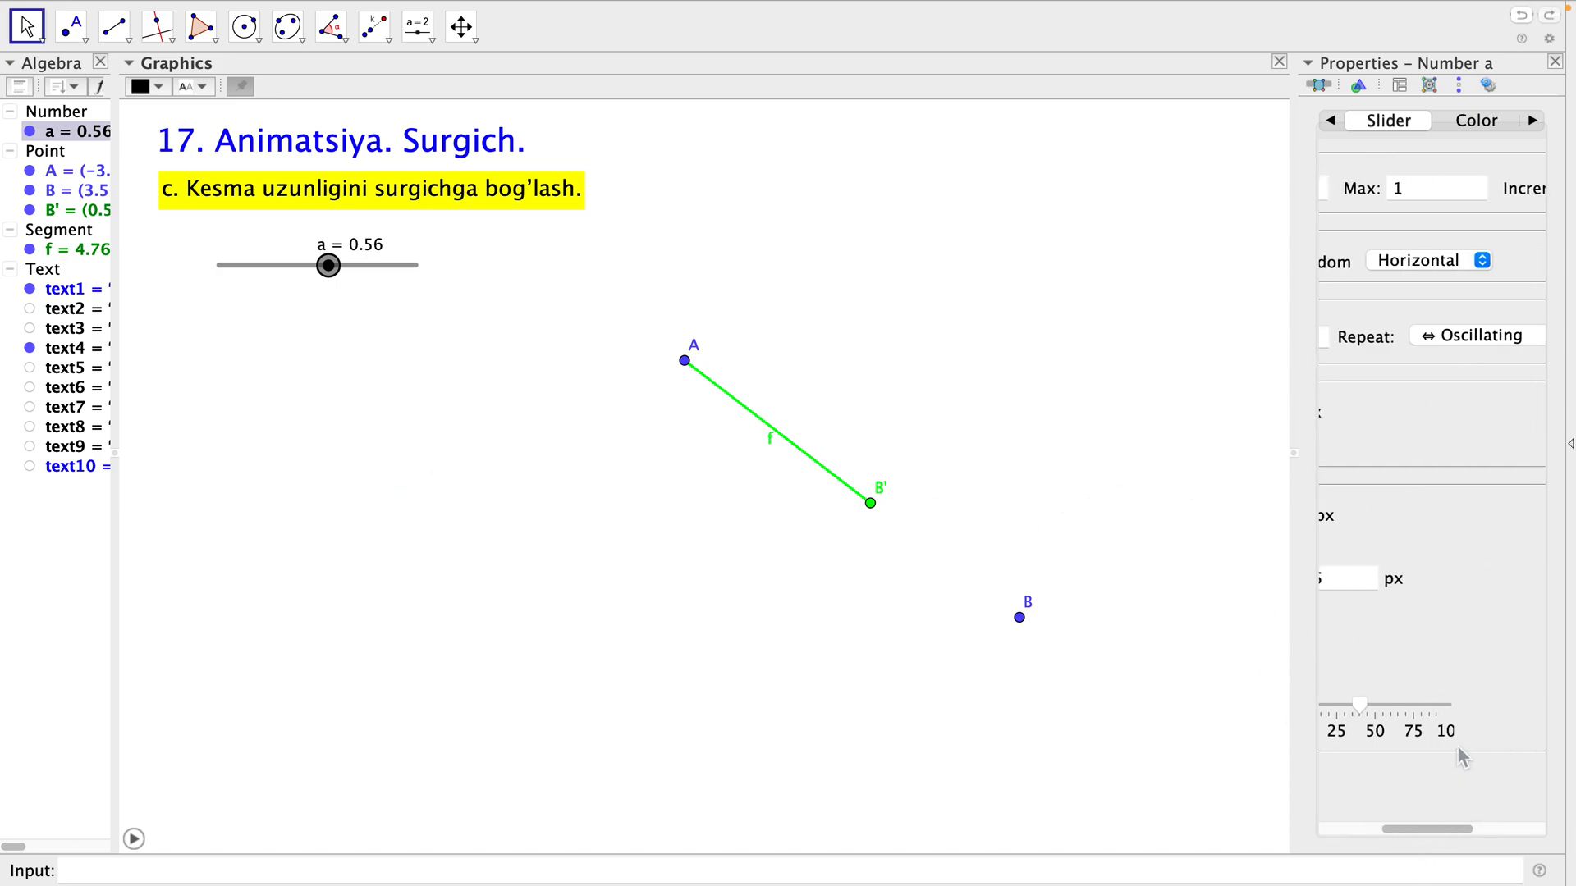
click(1475, 337)
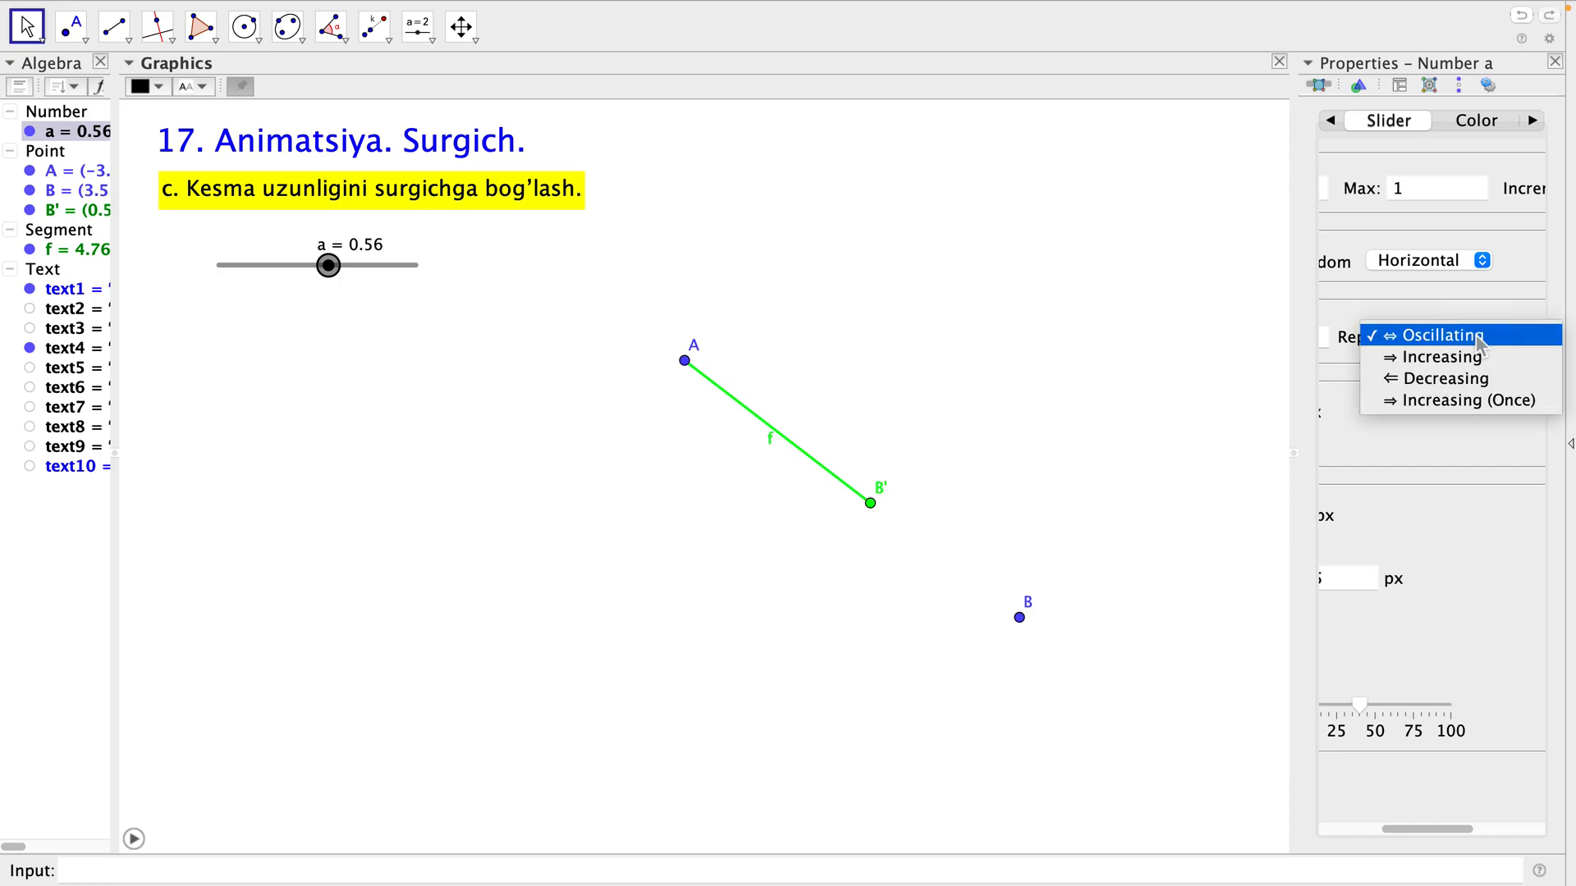
click(1455, 359)
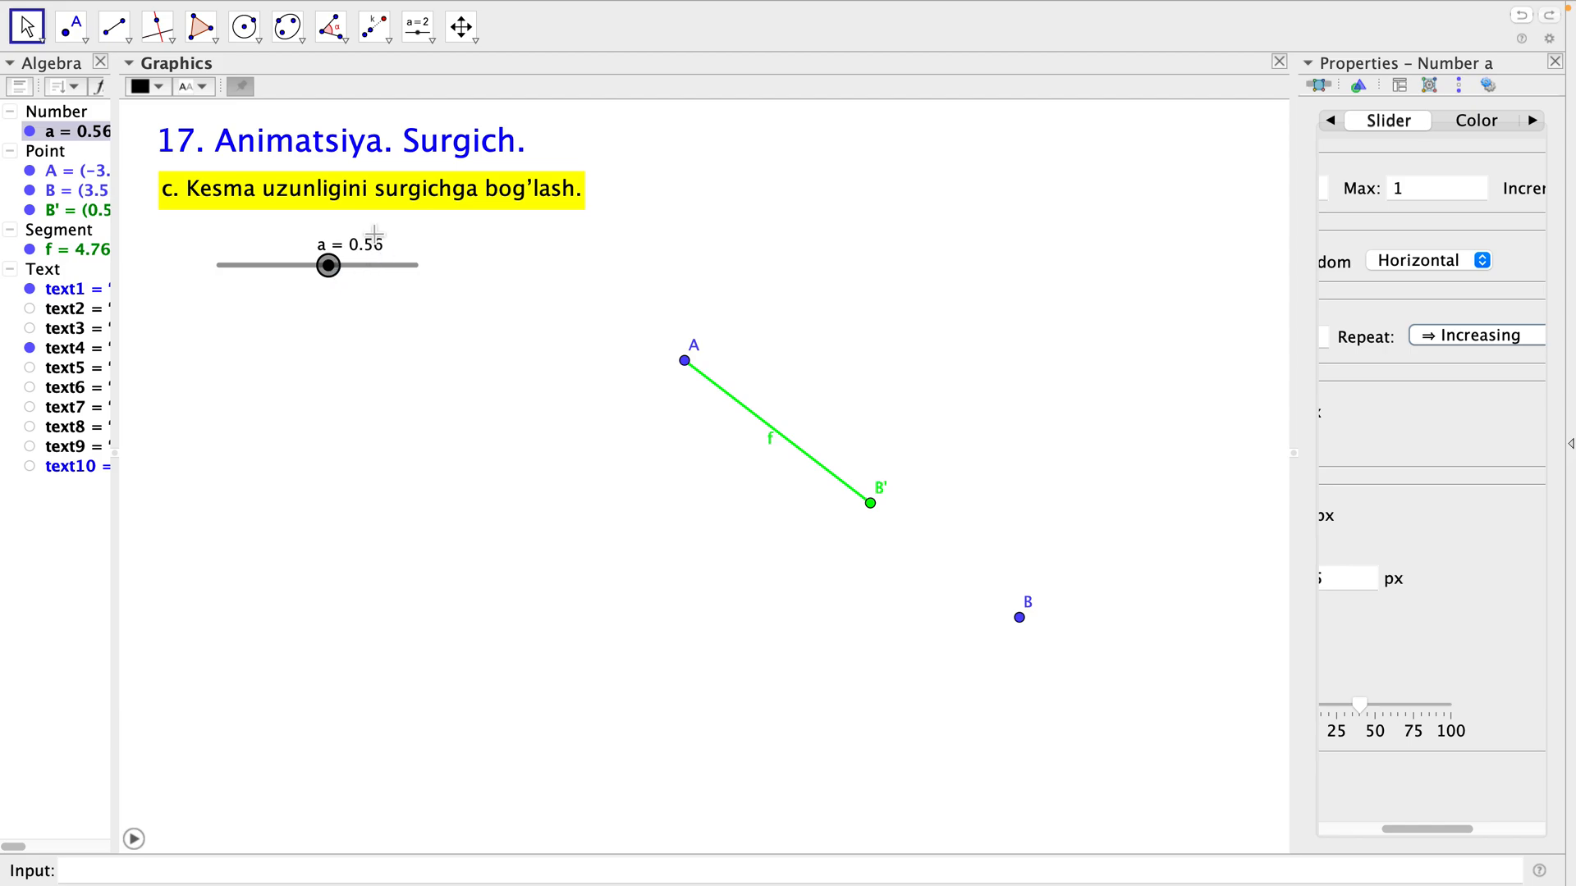
Start the animation of slider a and set its repeat mode to Decreasing.
click(135, 839)
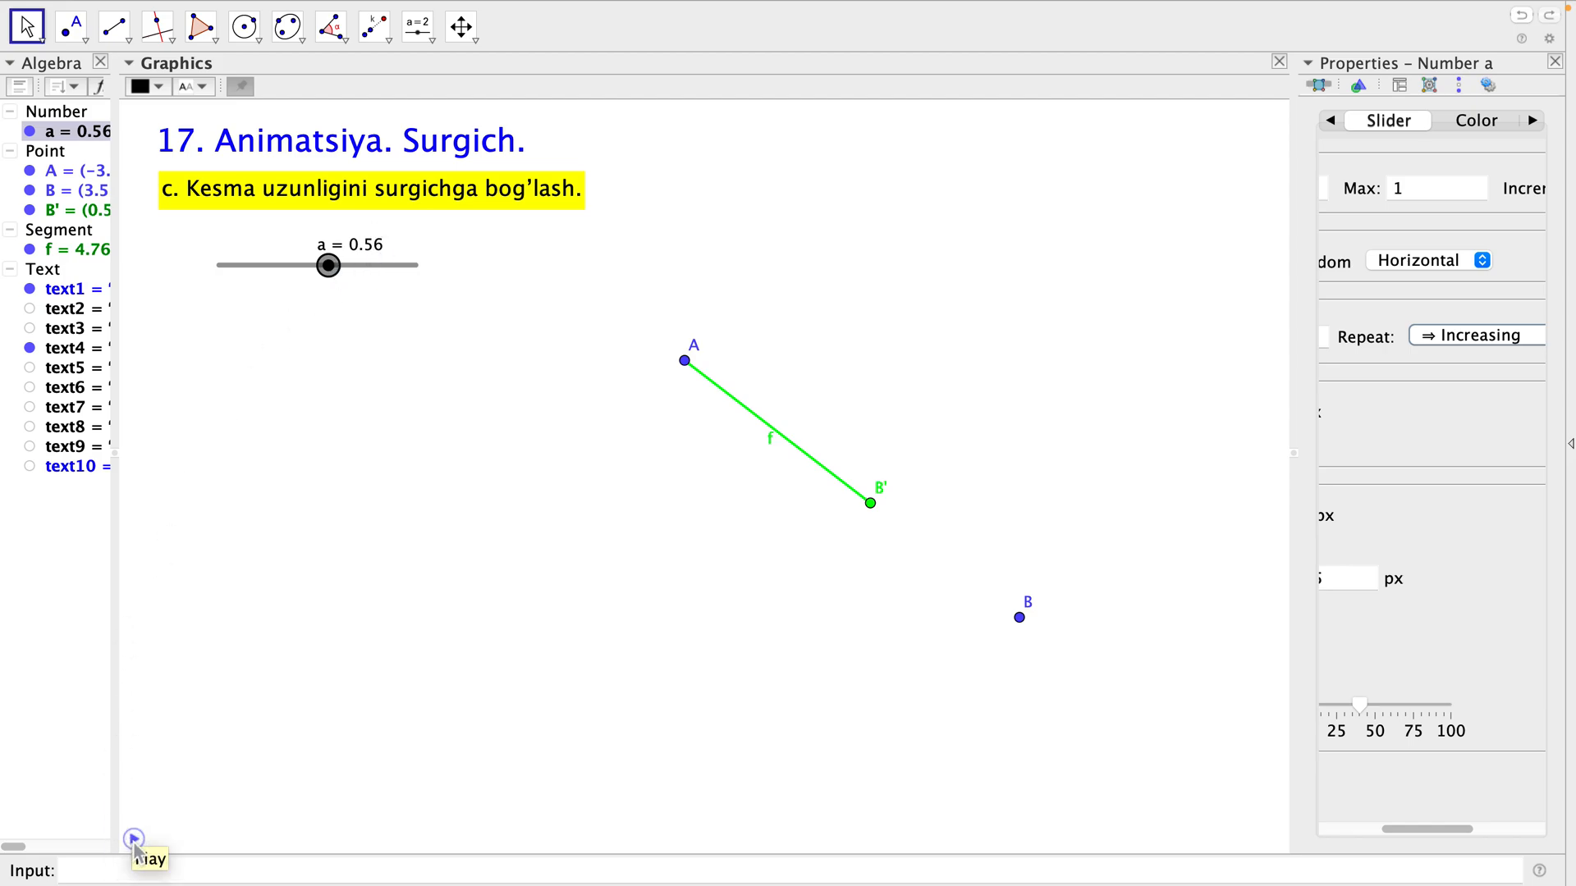
click(135, 840)
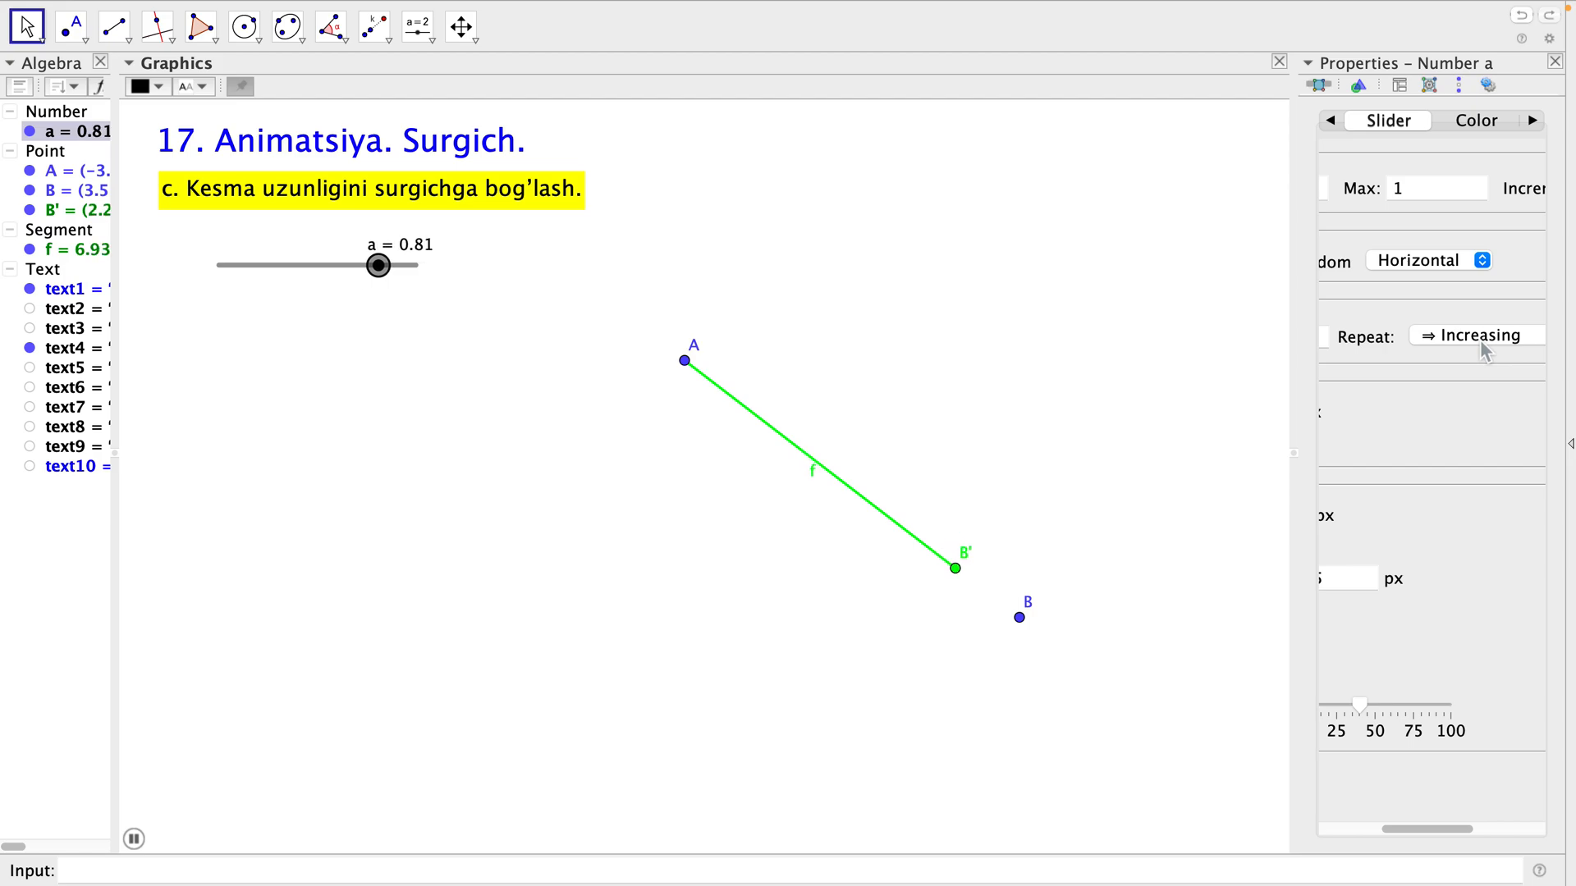
click(1482, 345)
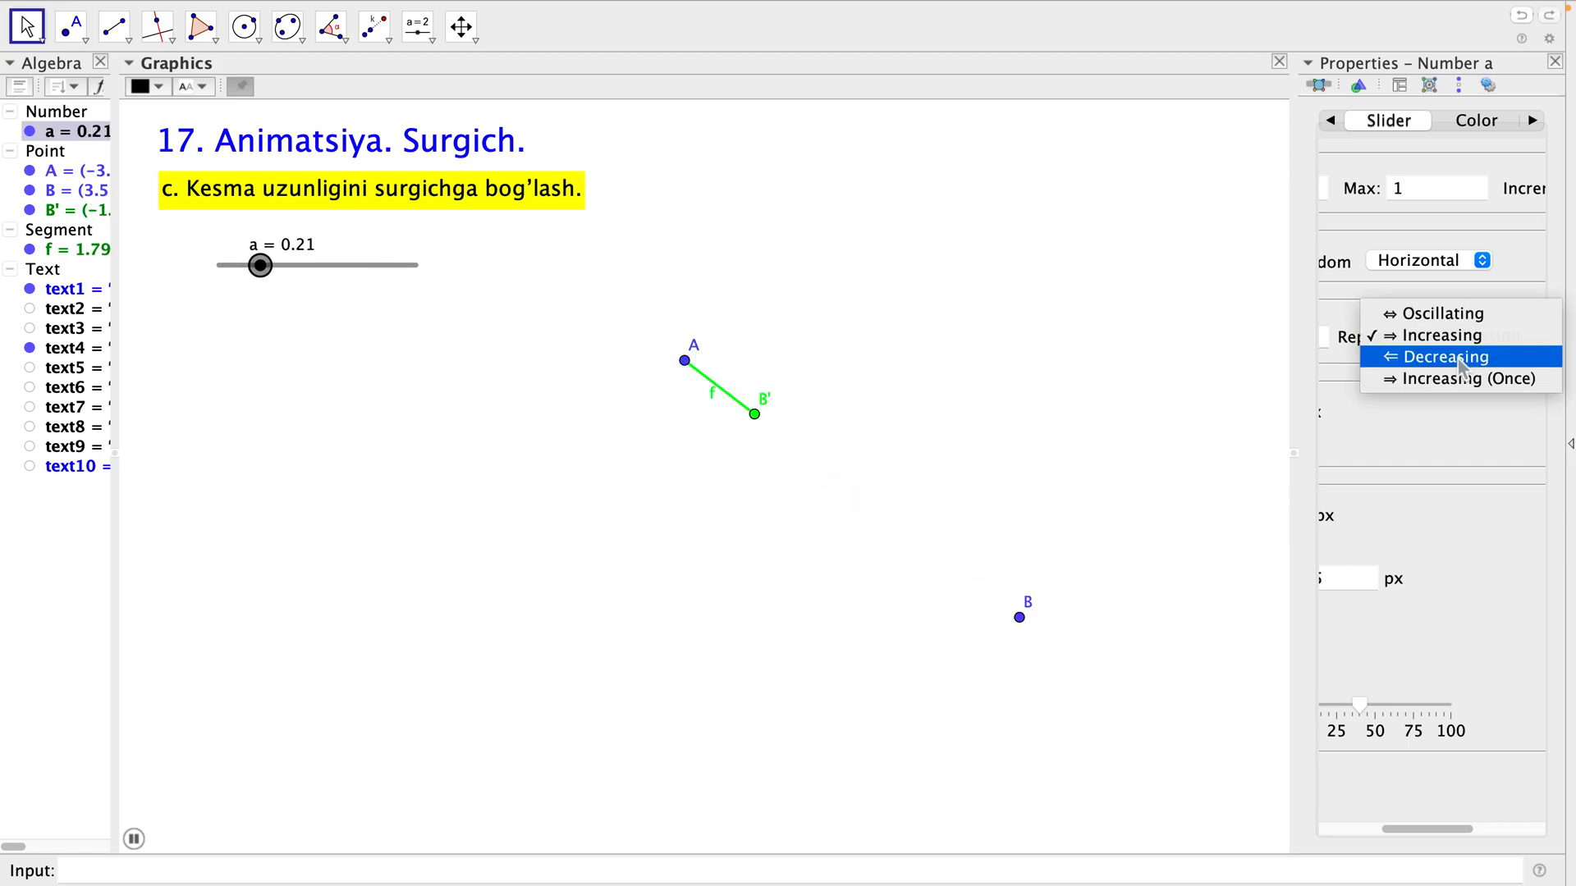
click(1462, 369)
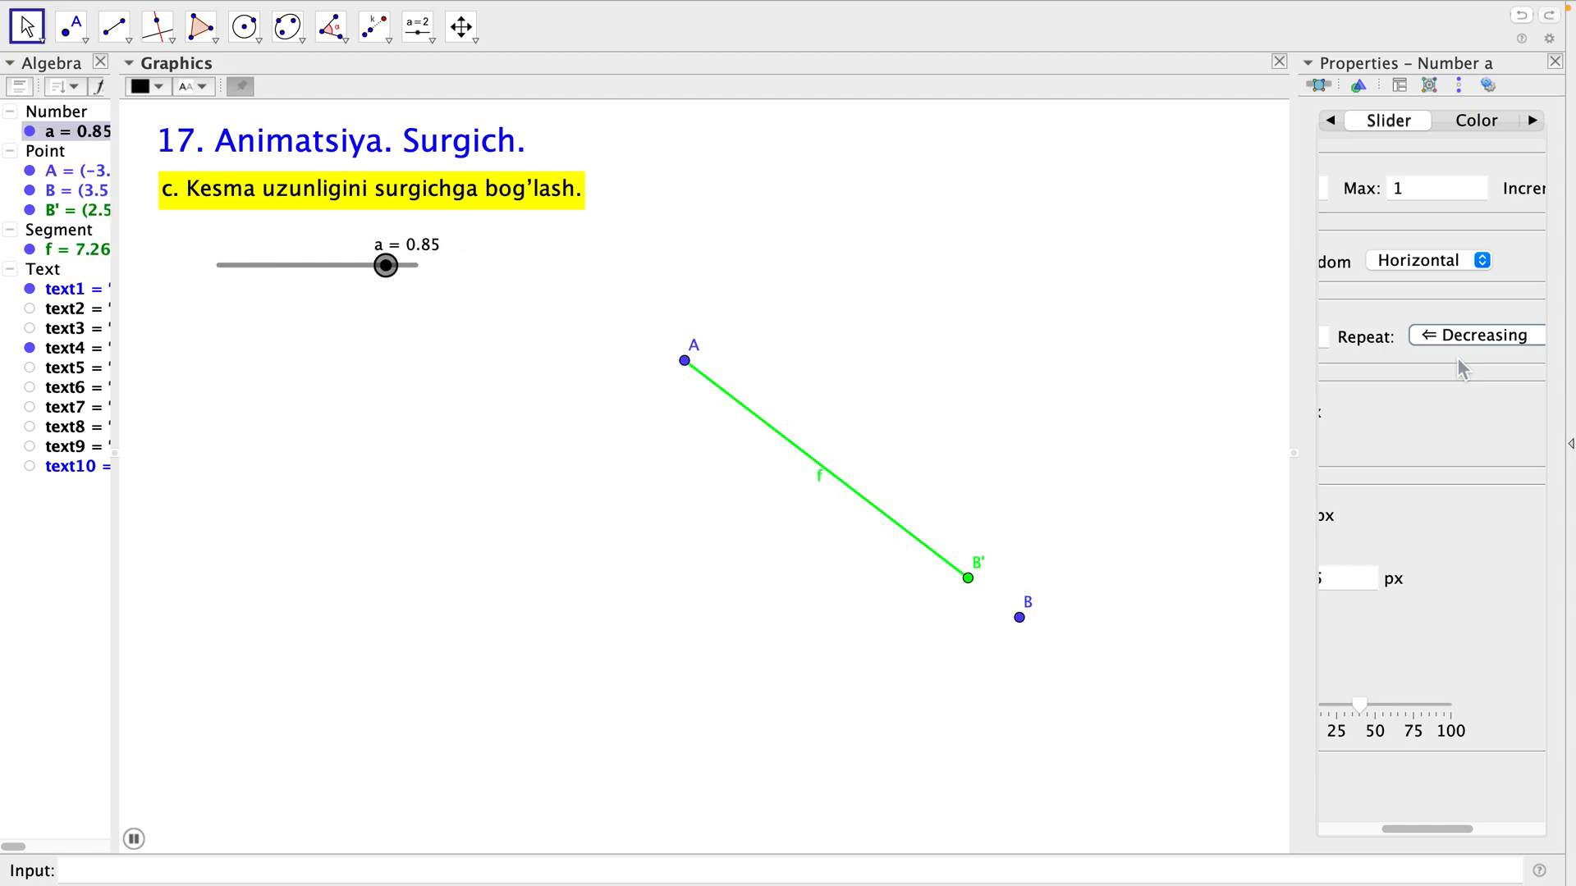
Set the animation repeat mode of slider a to Increasing (Once), and clear the selection.
click(1470, 340)
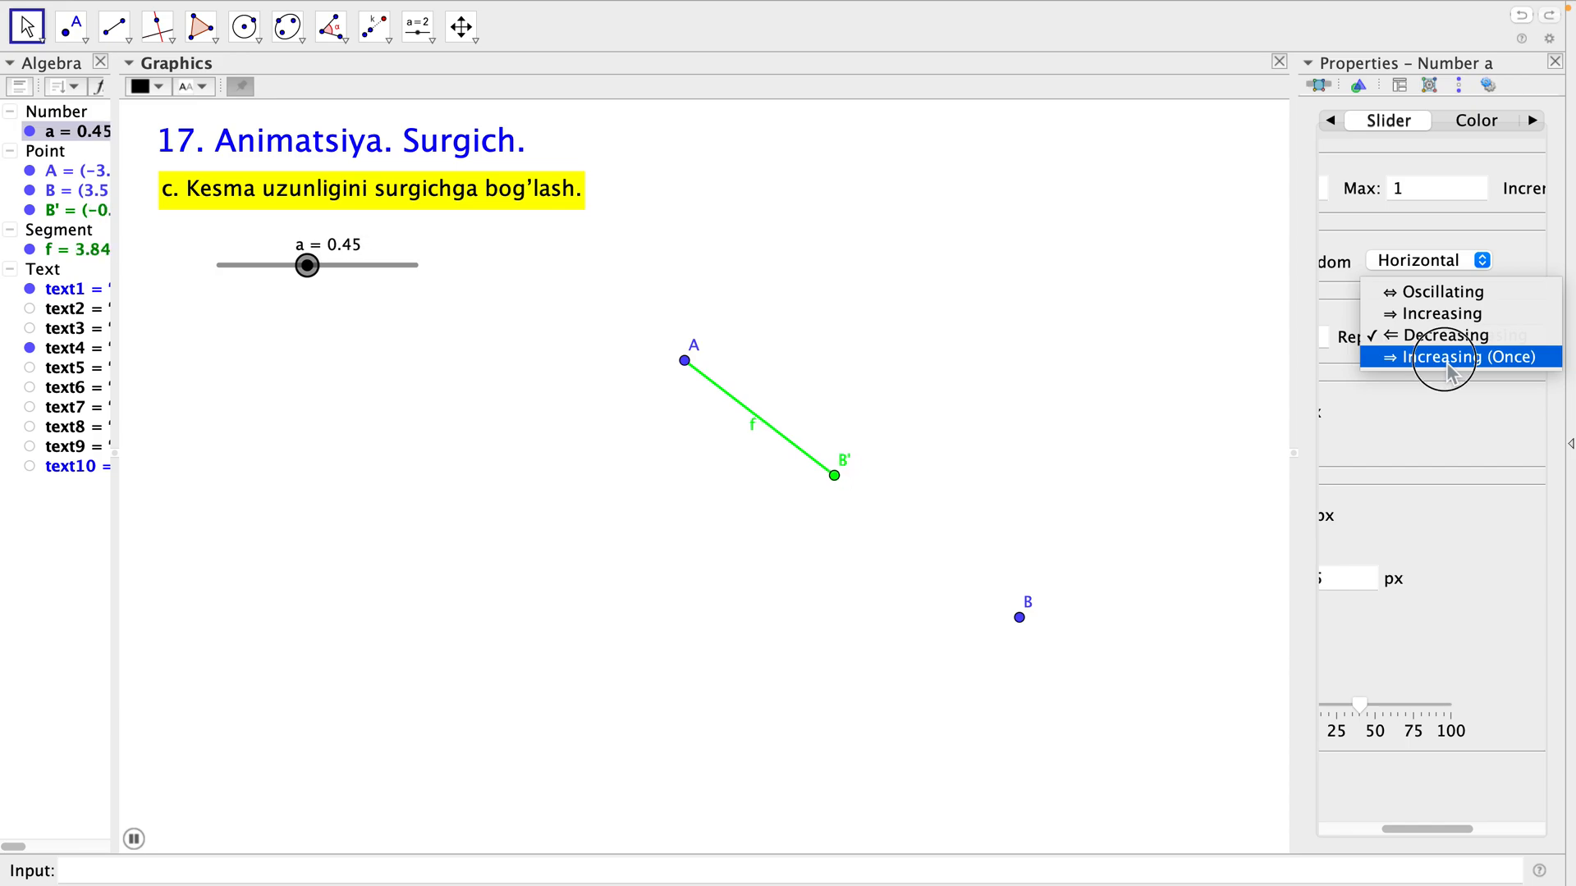
click(1446, 362)
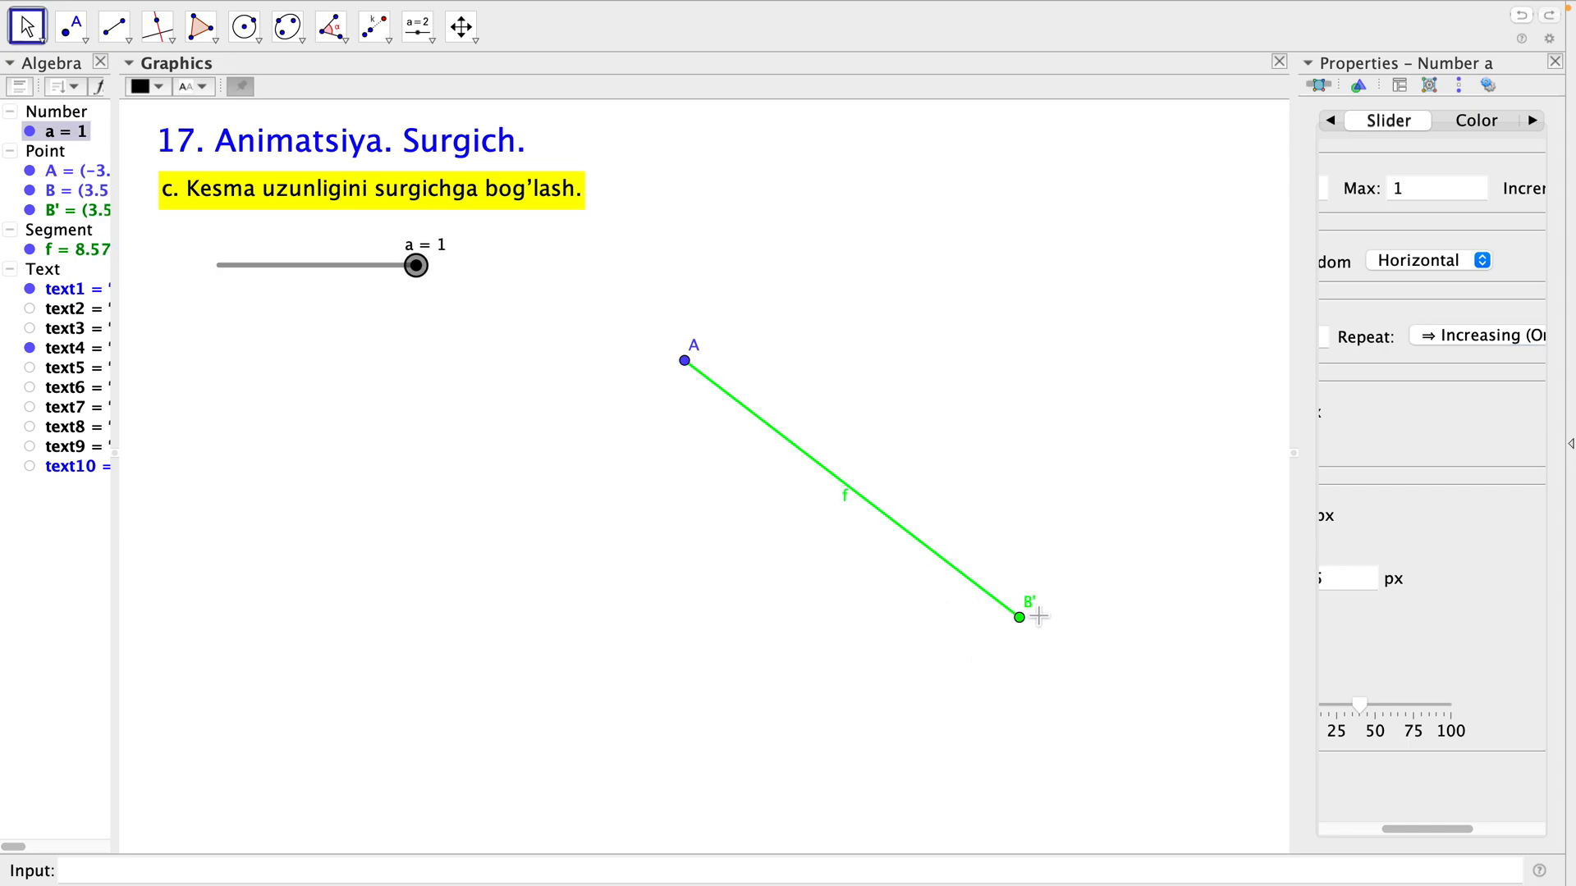
click(570, 269)
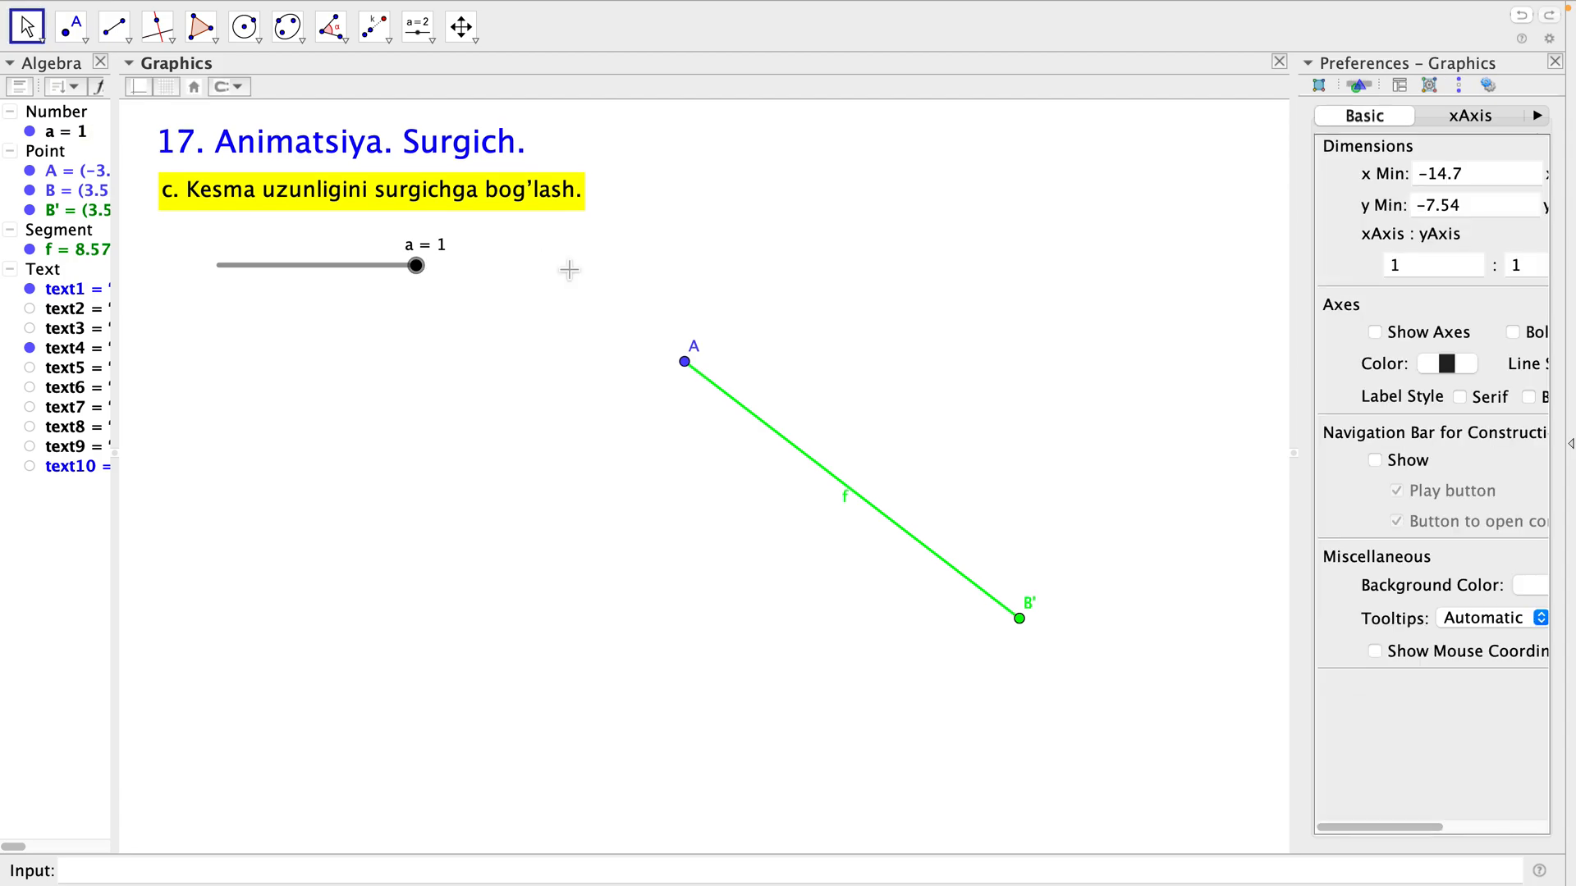
Delete points A, B and B' with their segment, and move slider a up and left, directly under the yellow caption.
click(58, 162)
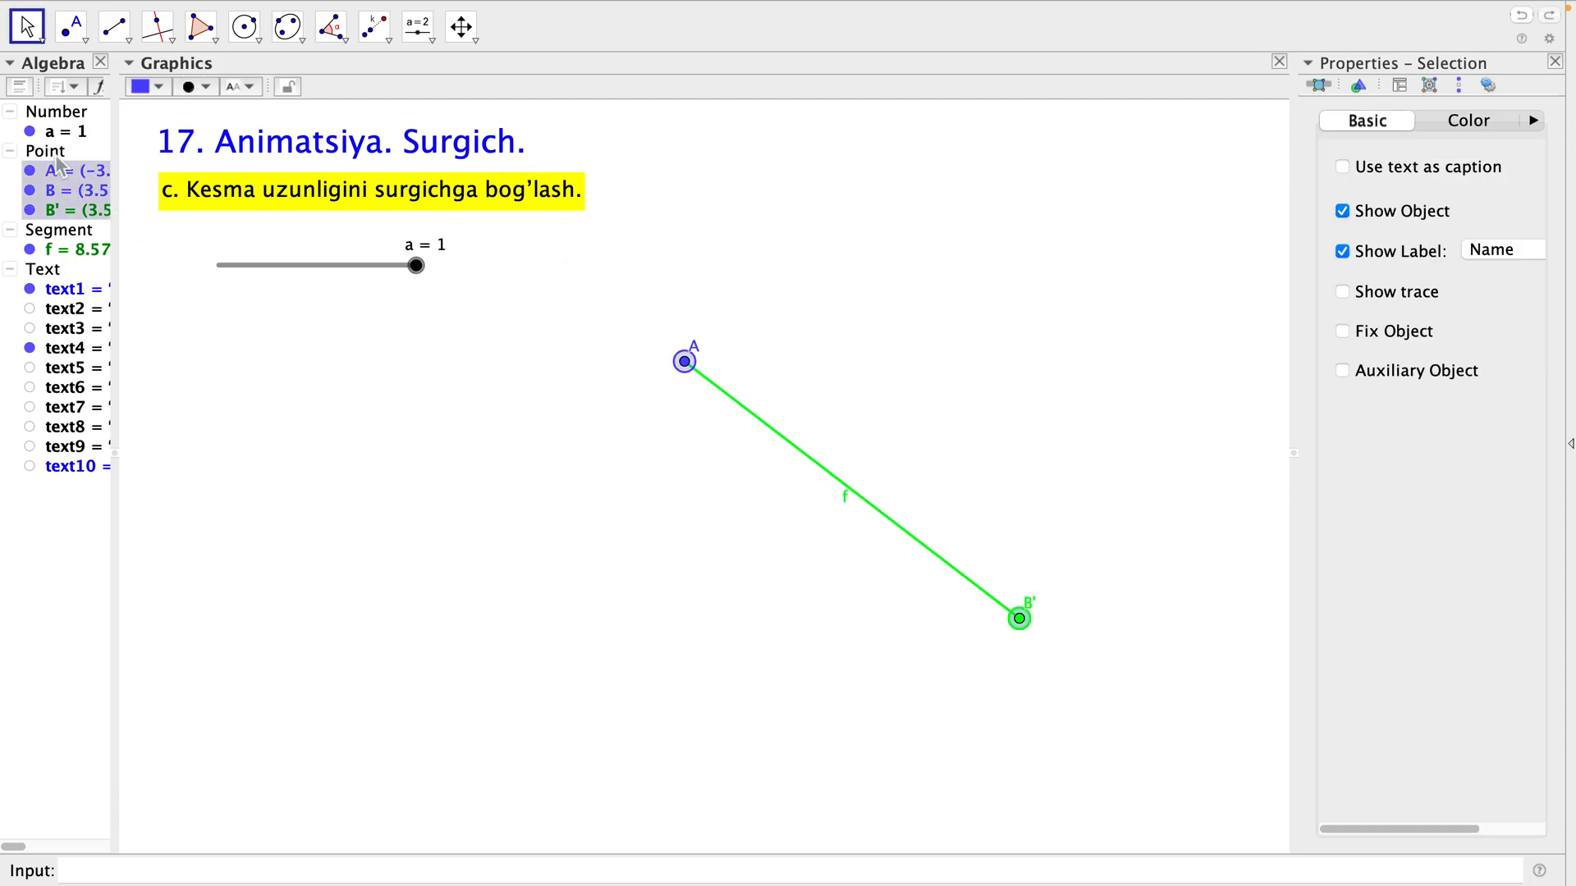
key(Delete)
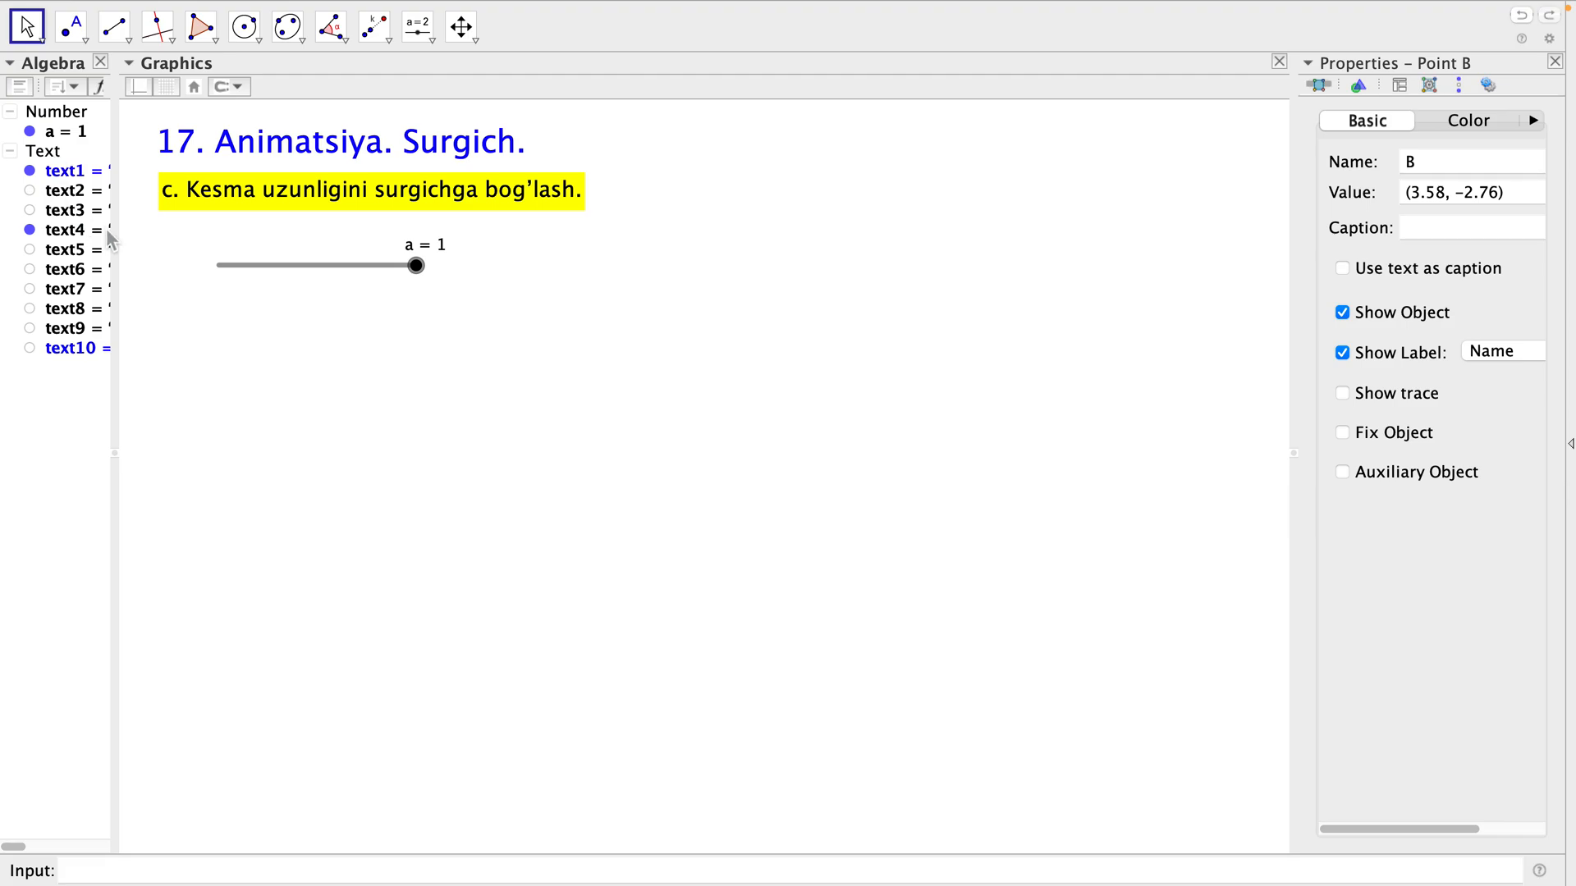
drag(325, 280, 266, 259)
click(278, 299)
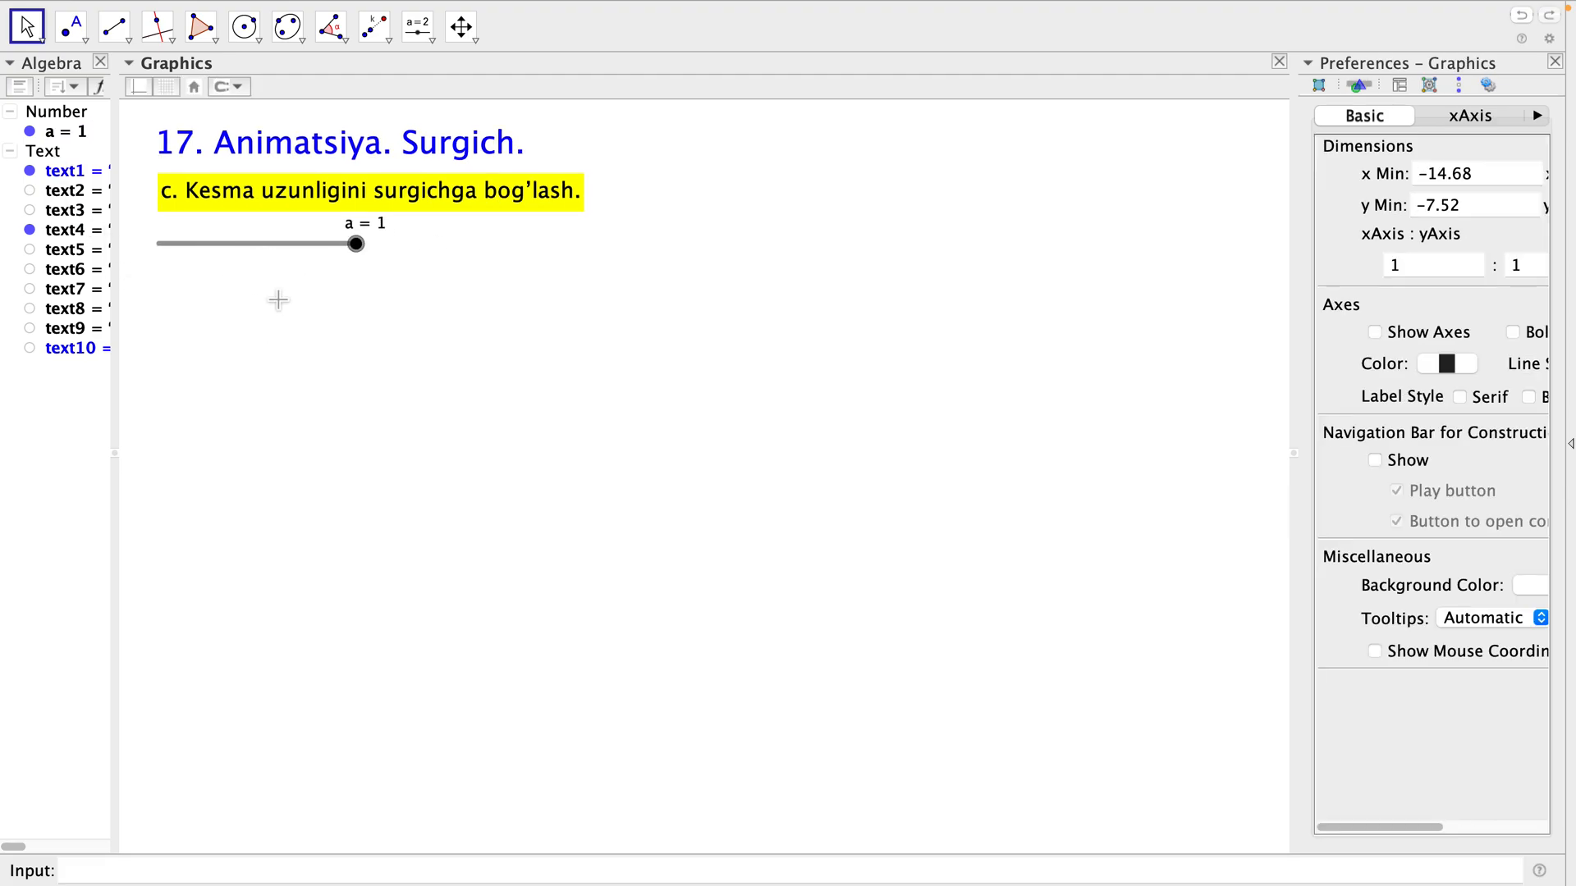
Hide caption text4 and show caption text5, "d. Uchburchak medianasi animatsiyasi.", under the title.
click(30, 231)
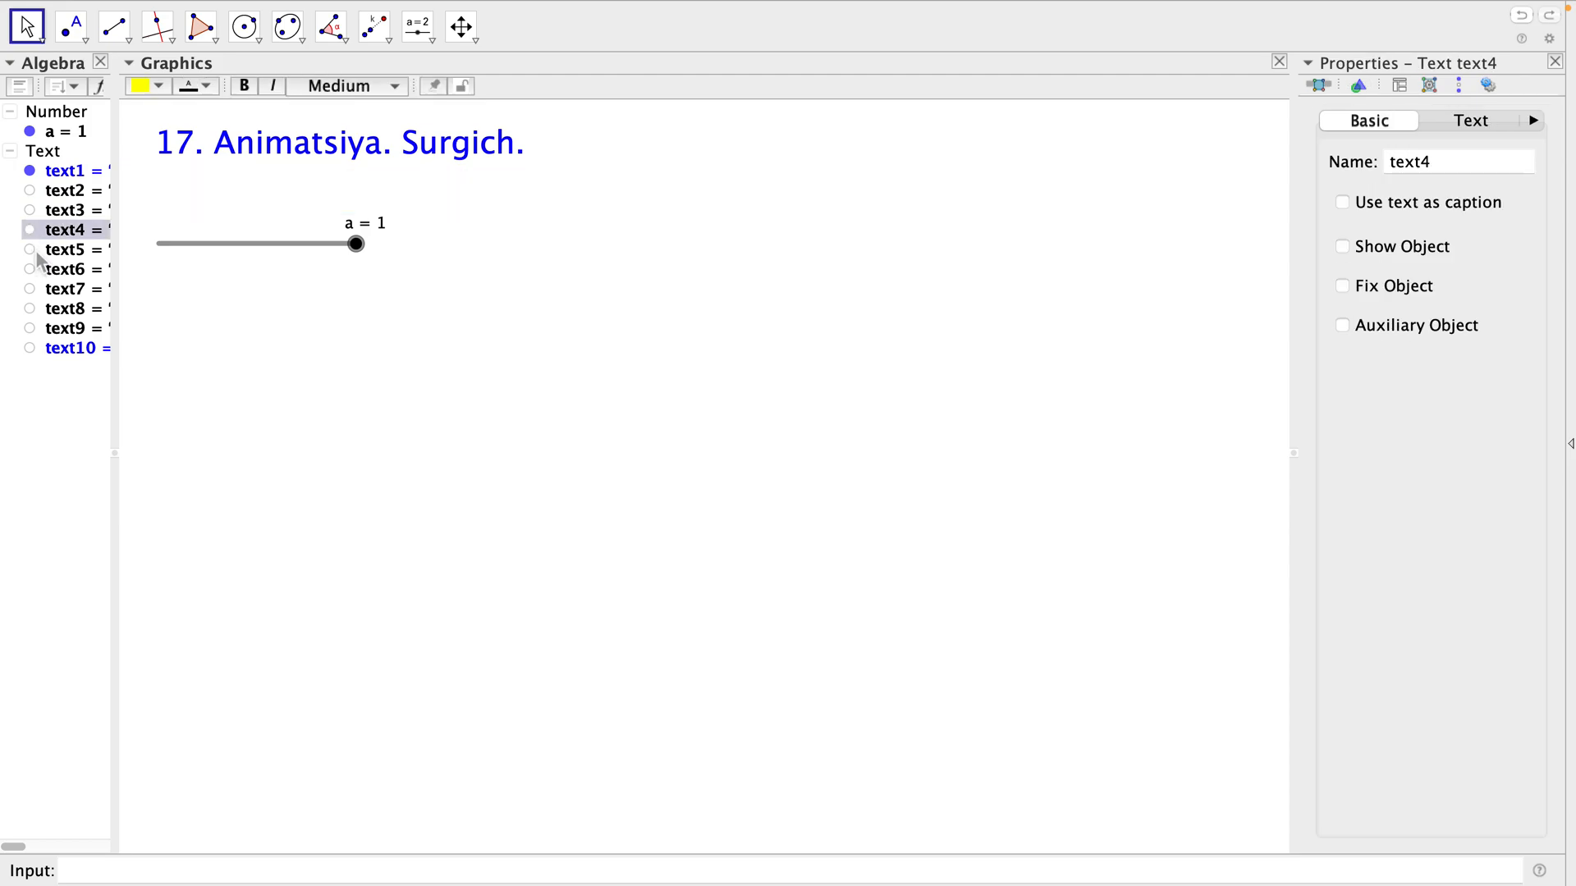
click(31, 250)
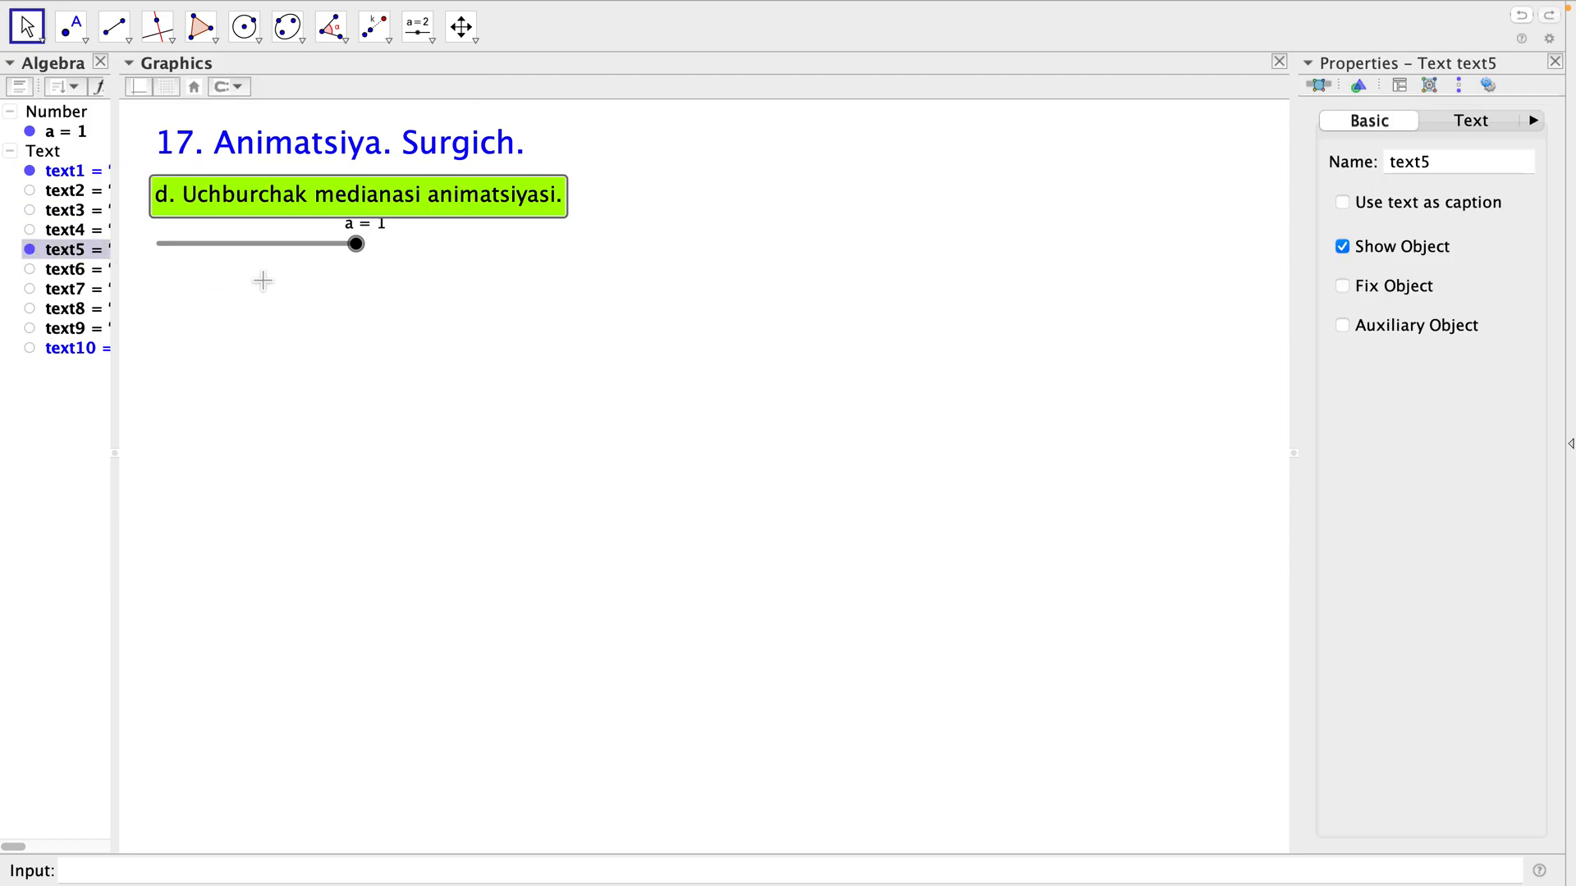
click(446, 191)
click(467, 275)
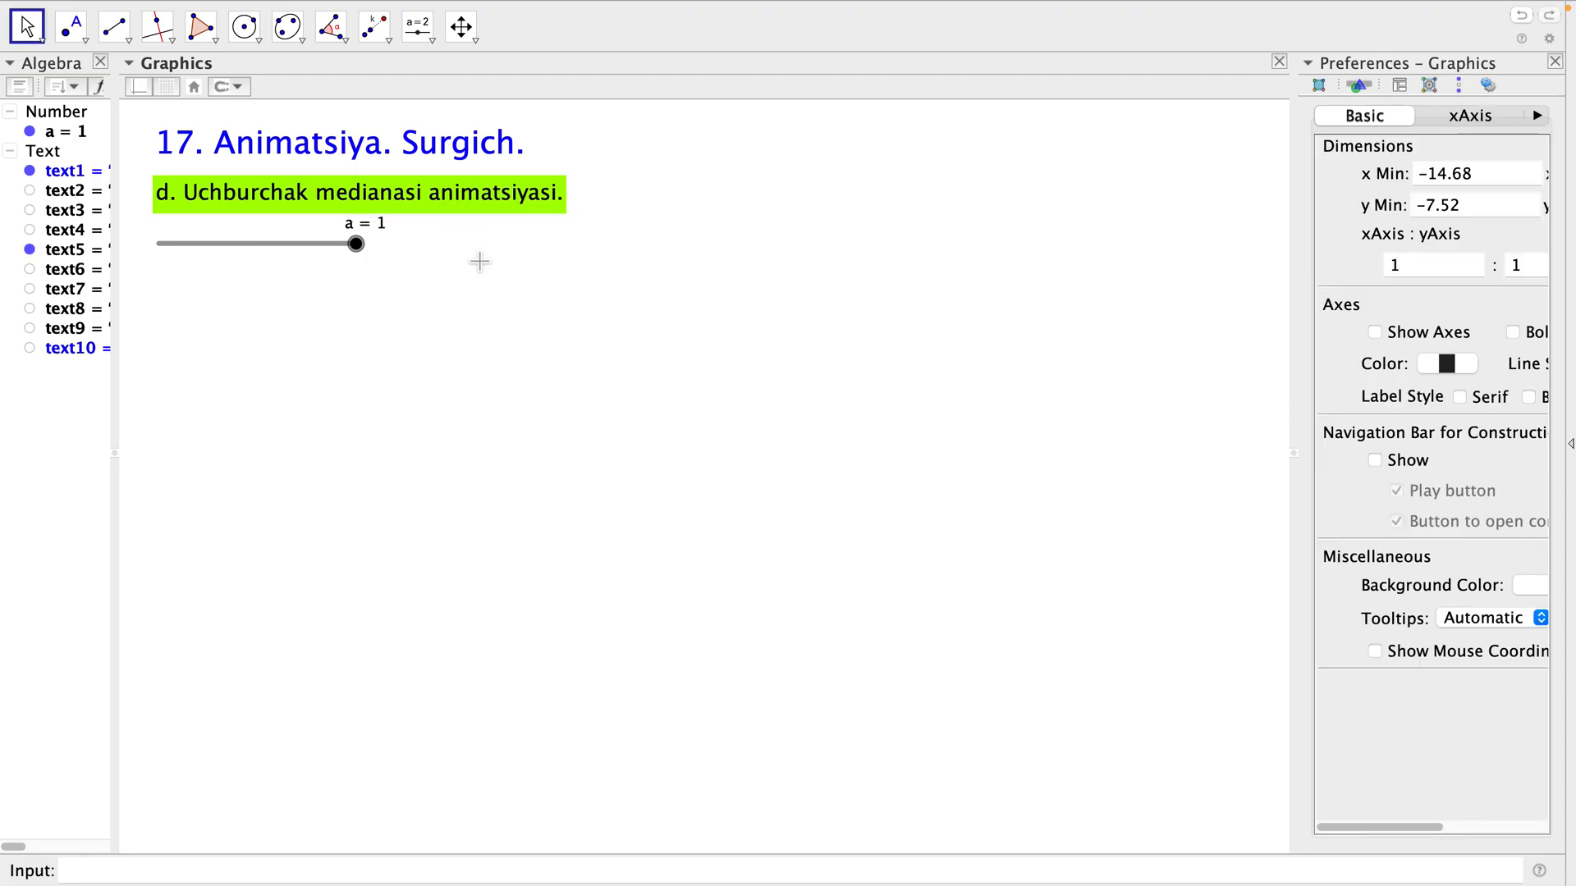
Close the properties view, draw a large triangle ABC with A as the upper vertex, and move label B to the left of its vertex.
click(1555, 62)
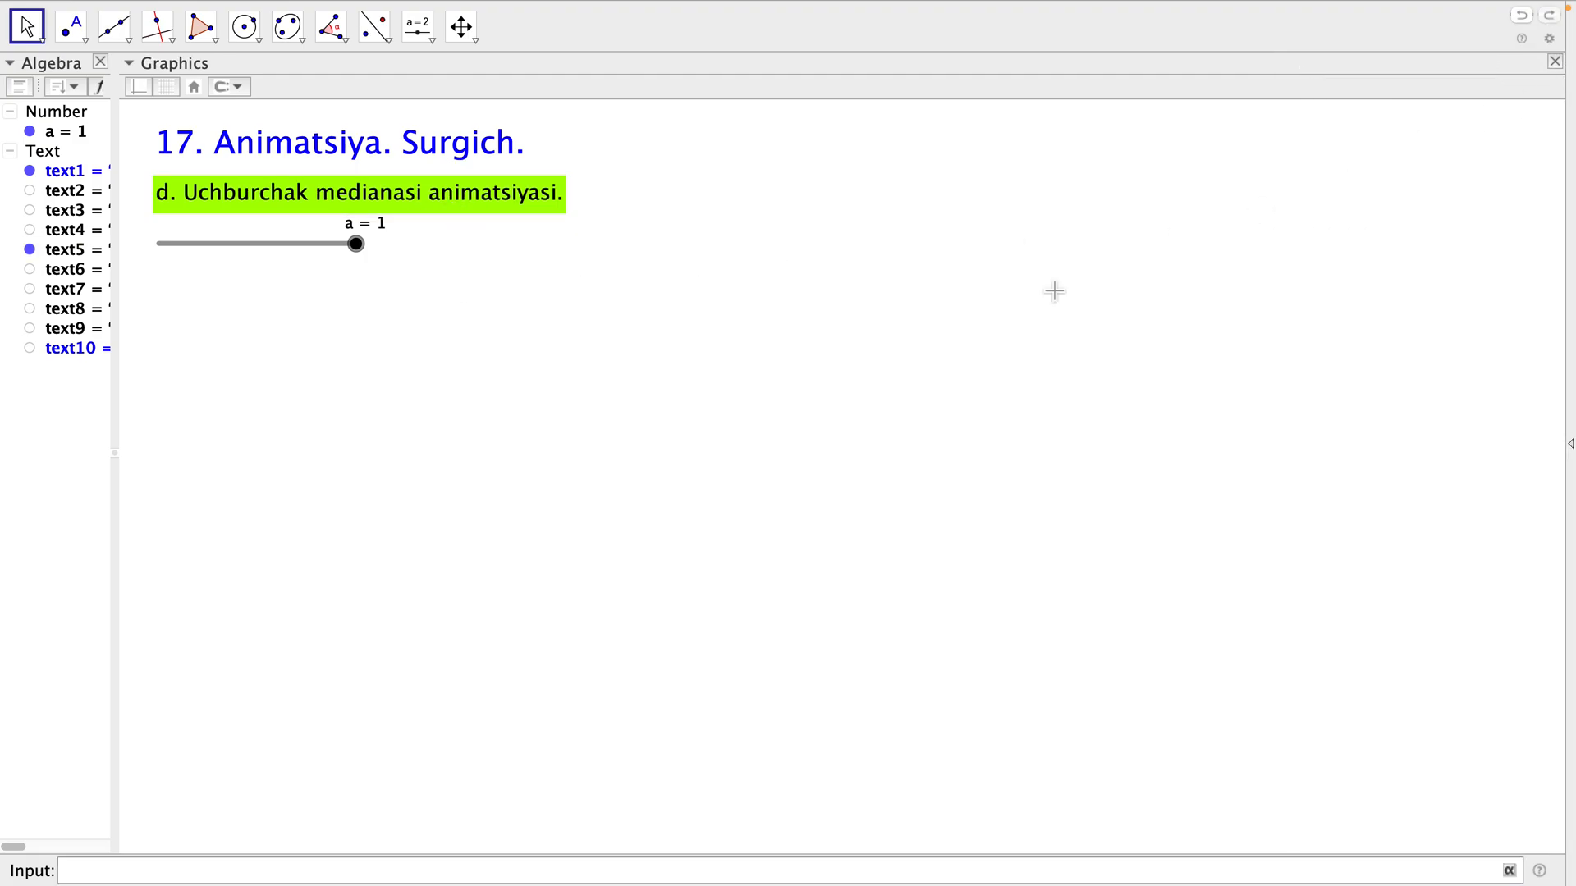
click(200, 26)
click(886, 288)
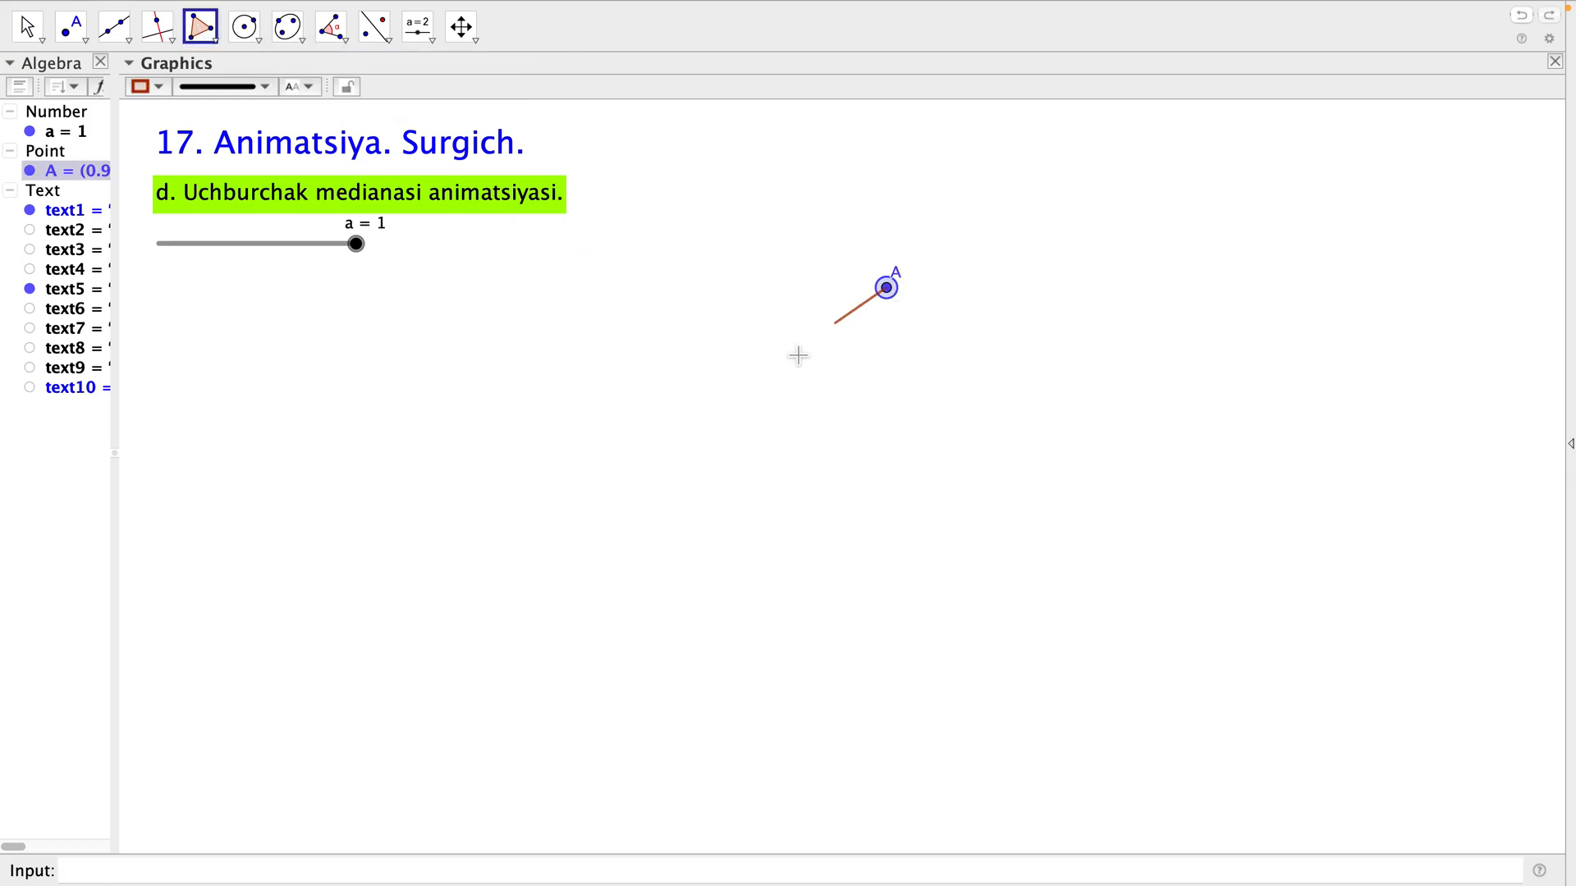
click(403, 658)
click(1230, 637)
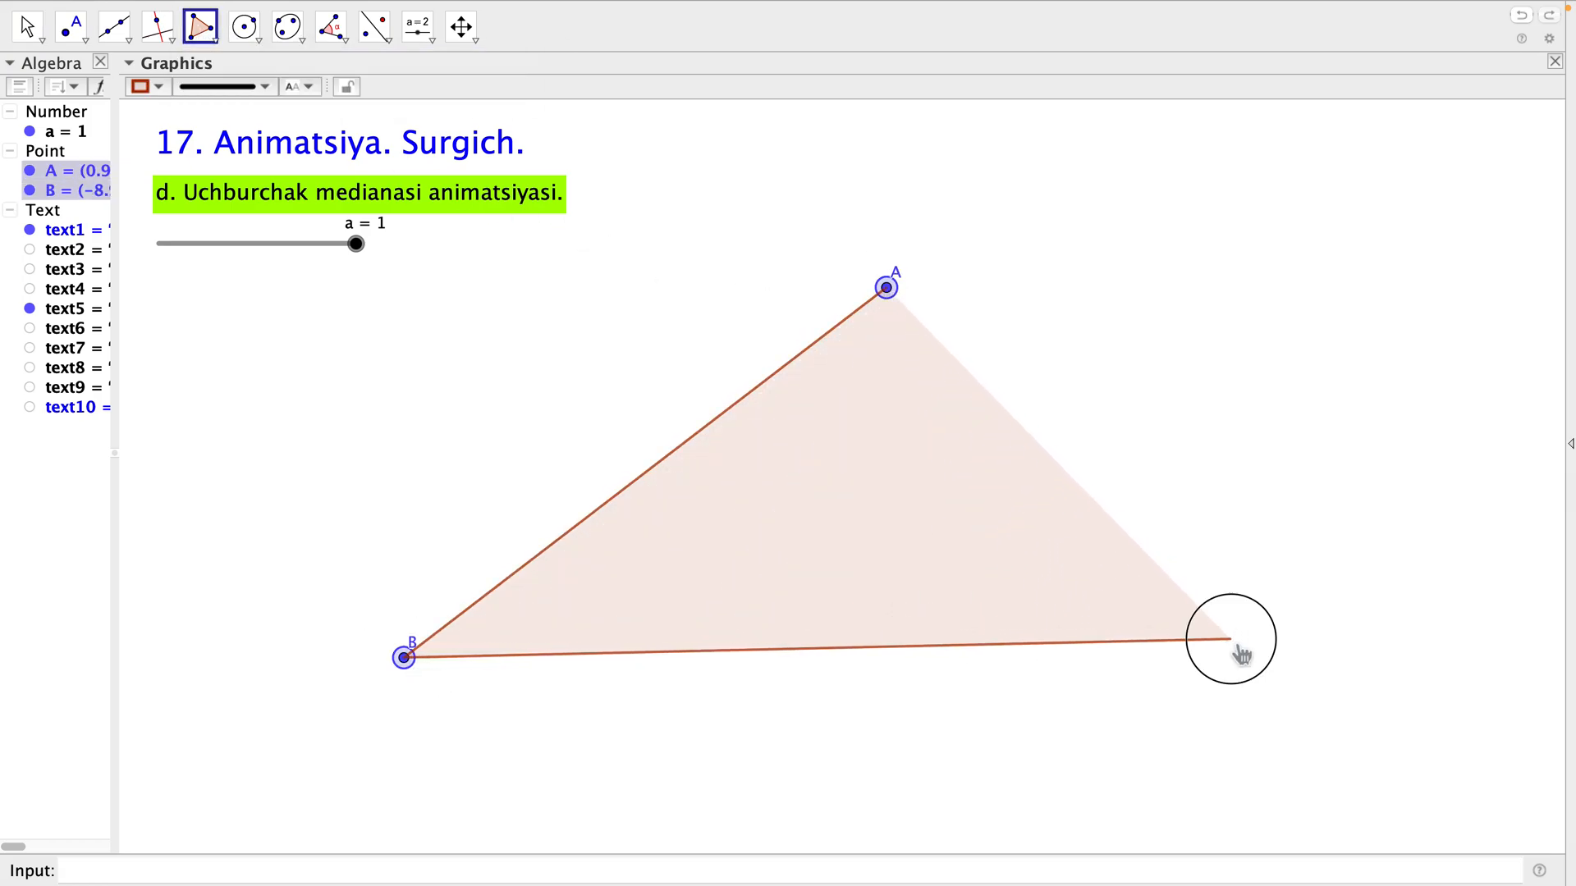
click(904, 297)
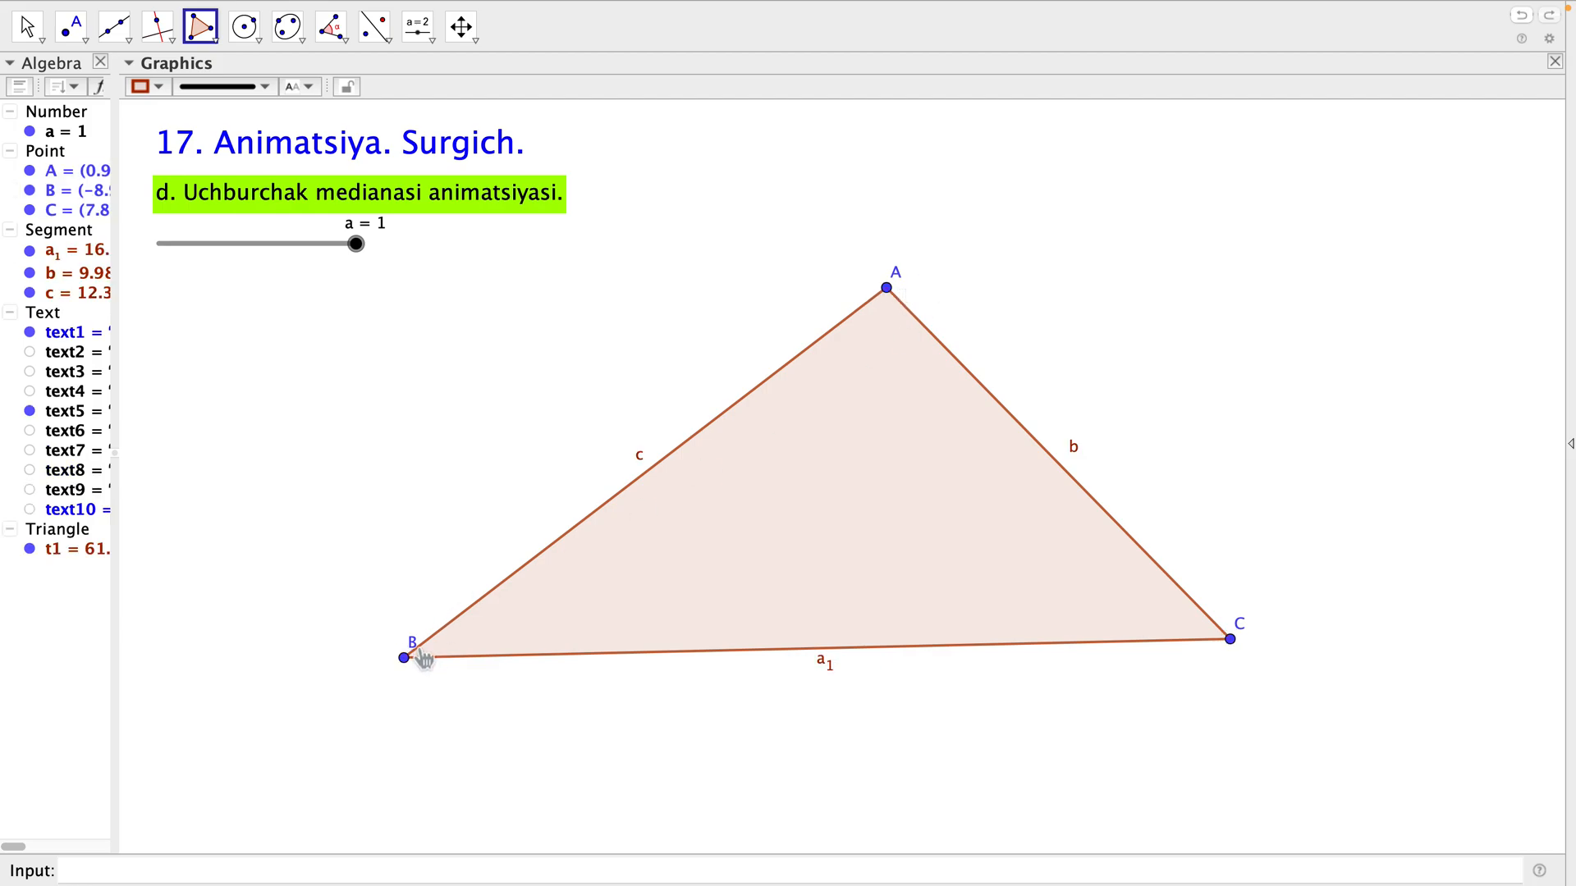
key(Escape)
drag(415, 647, 366, 655)
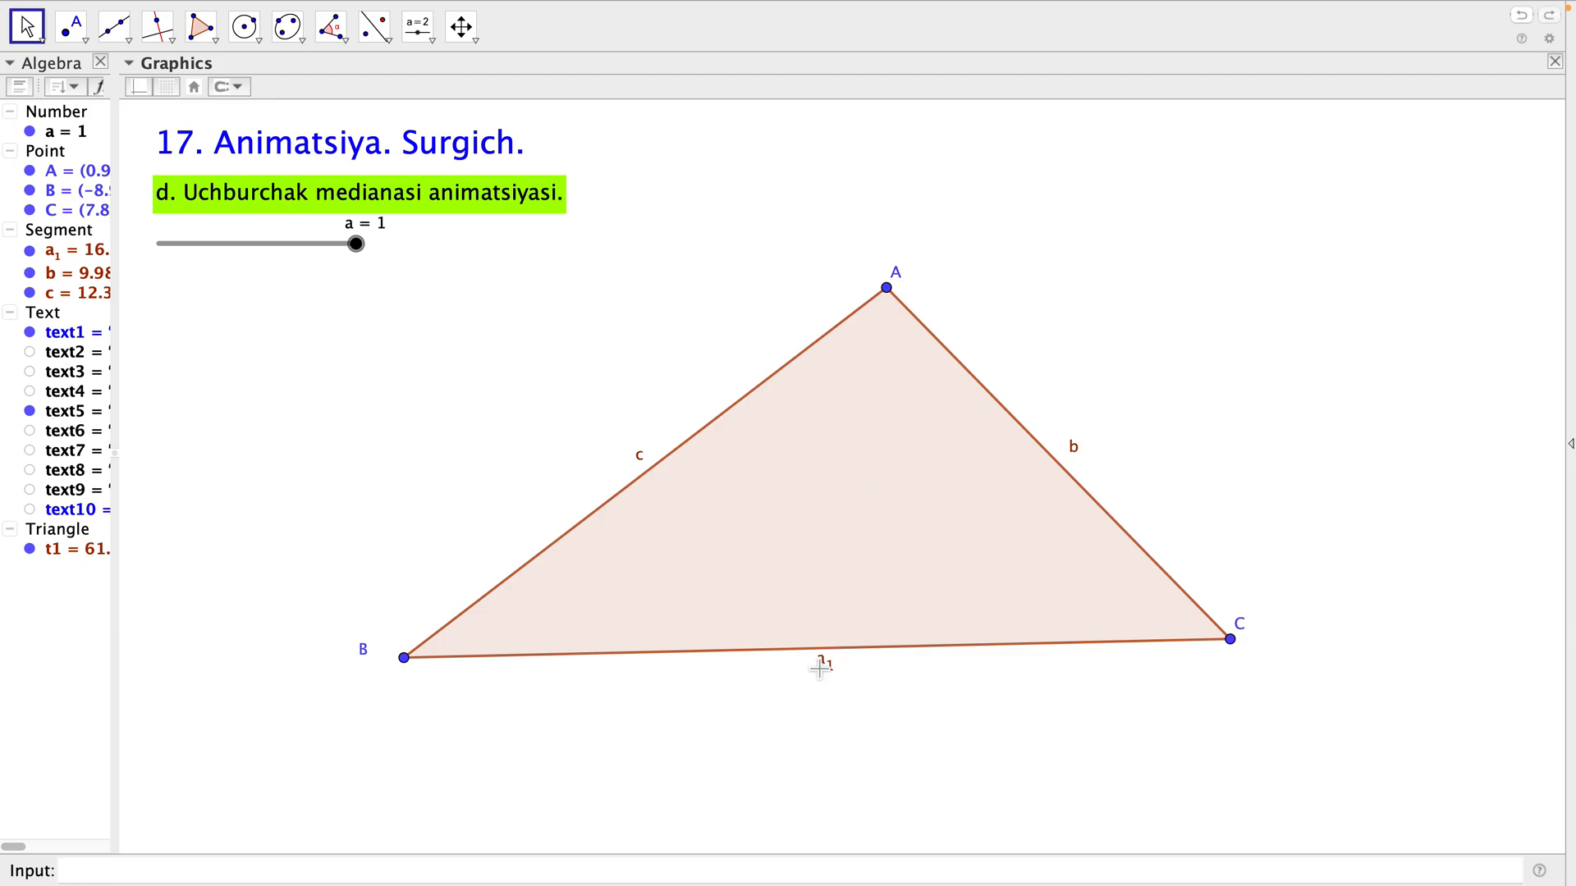
Create midpoint D of side BC, and place the labels D and a₁ side by side below that side.
click(86, 39)
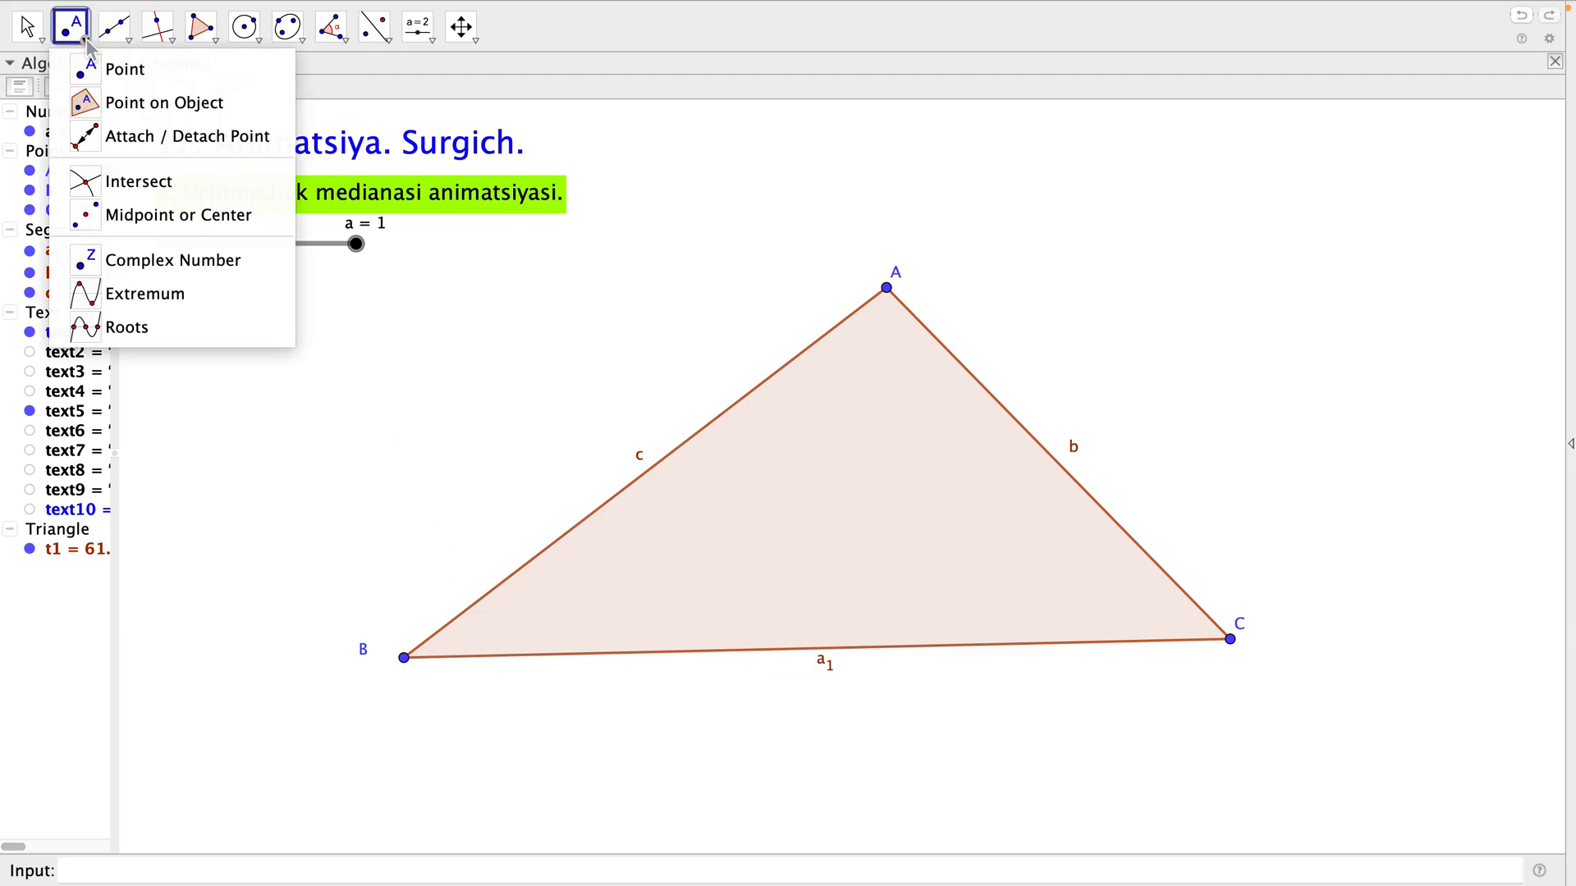
click(82, 214)
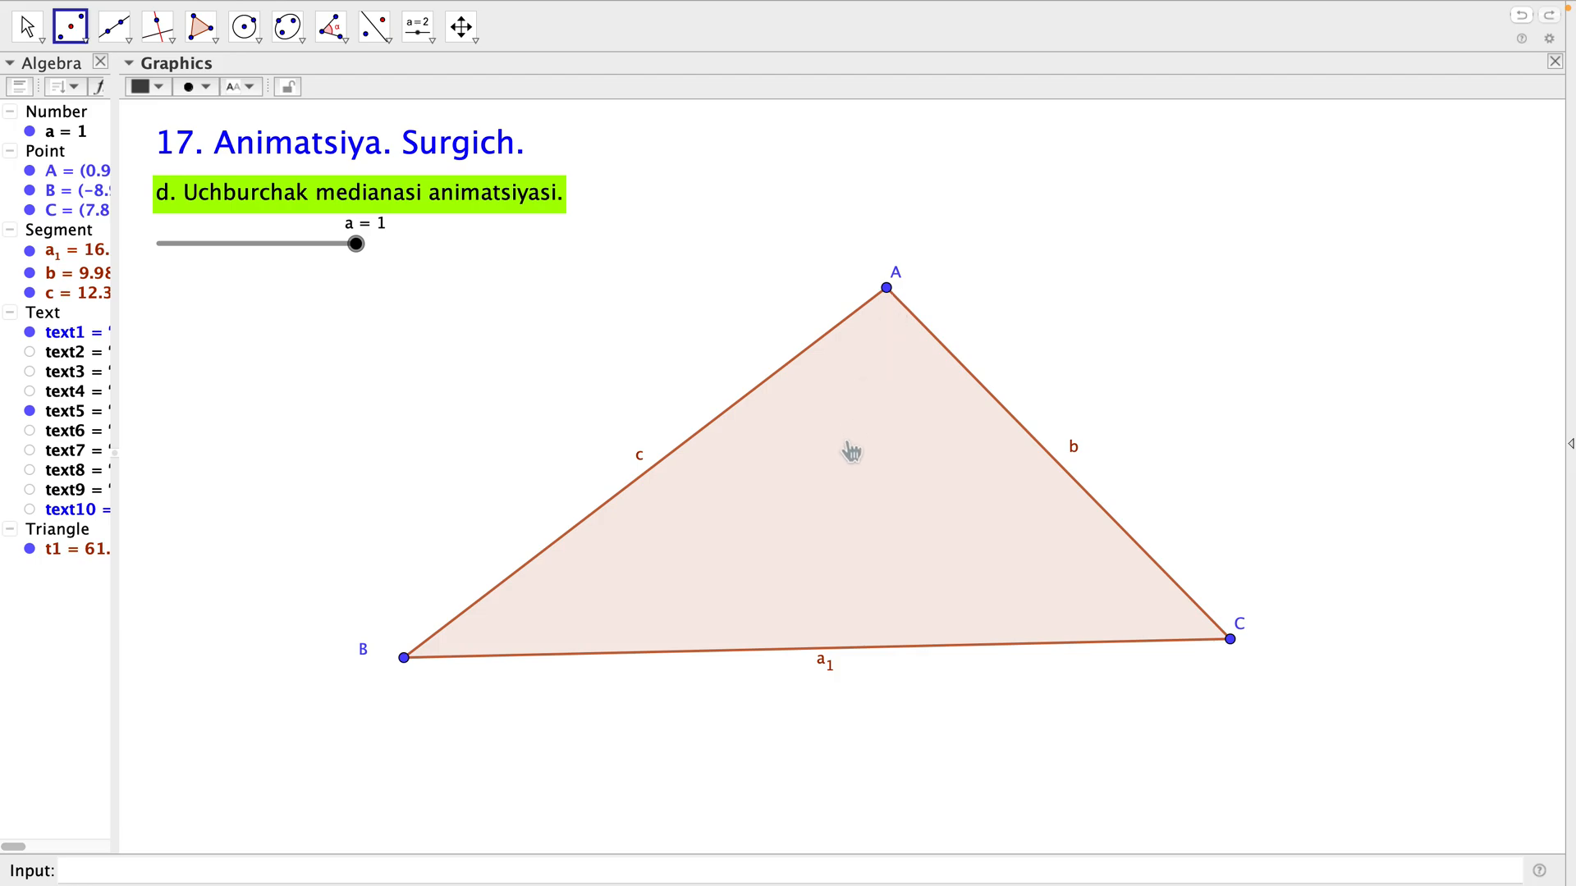
click(870, 653)
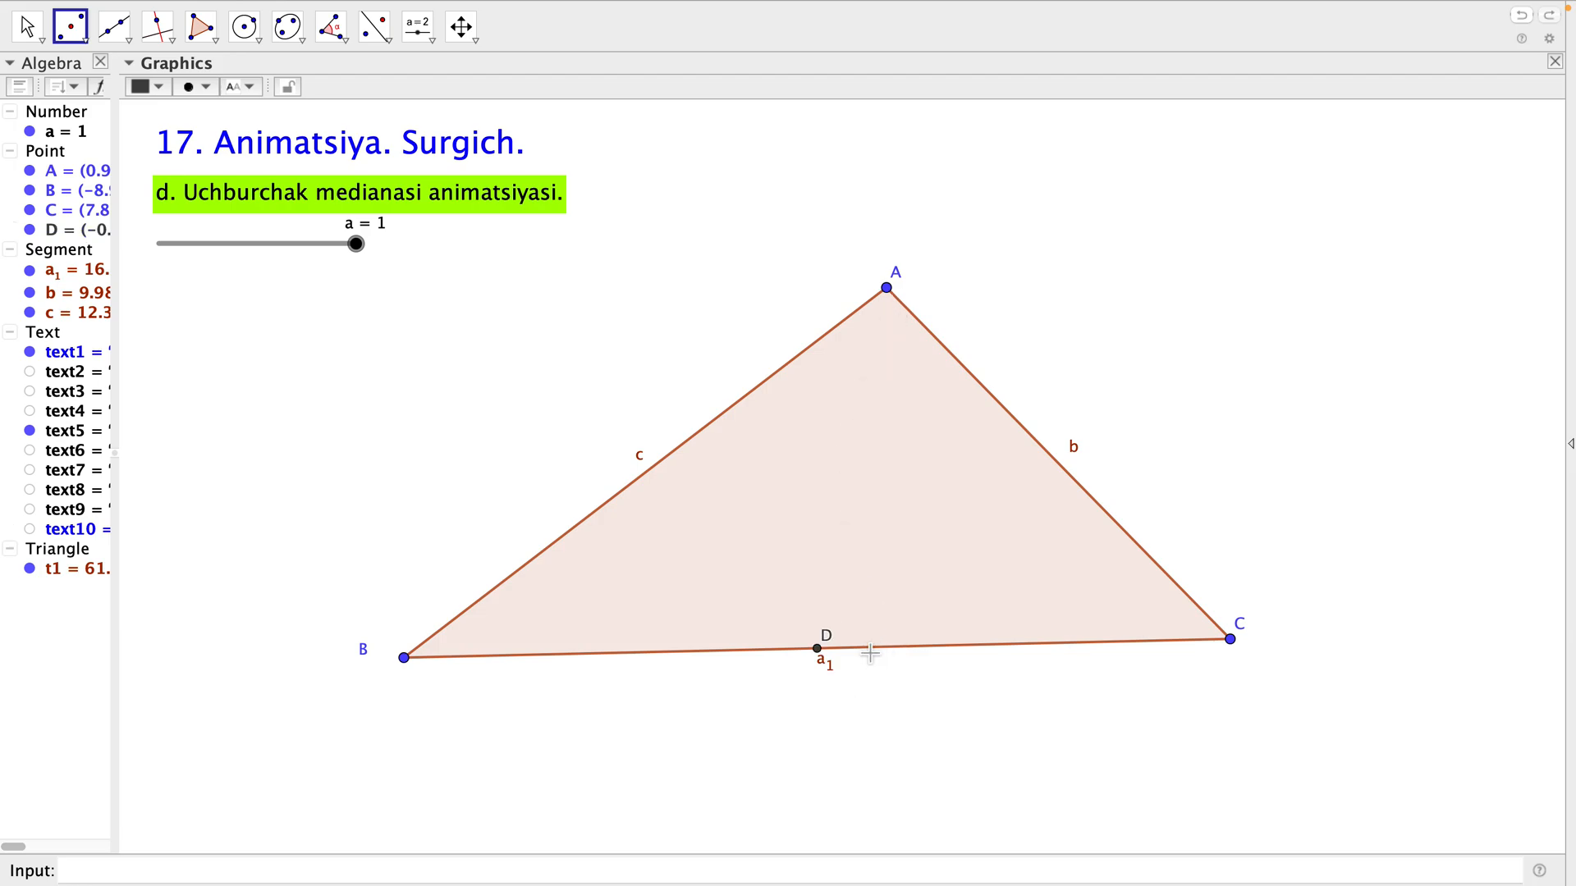
key(Escape)
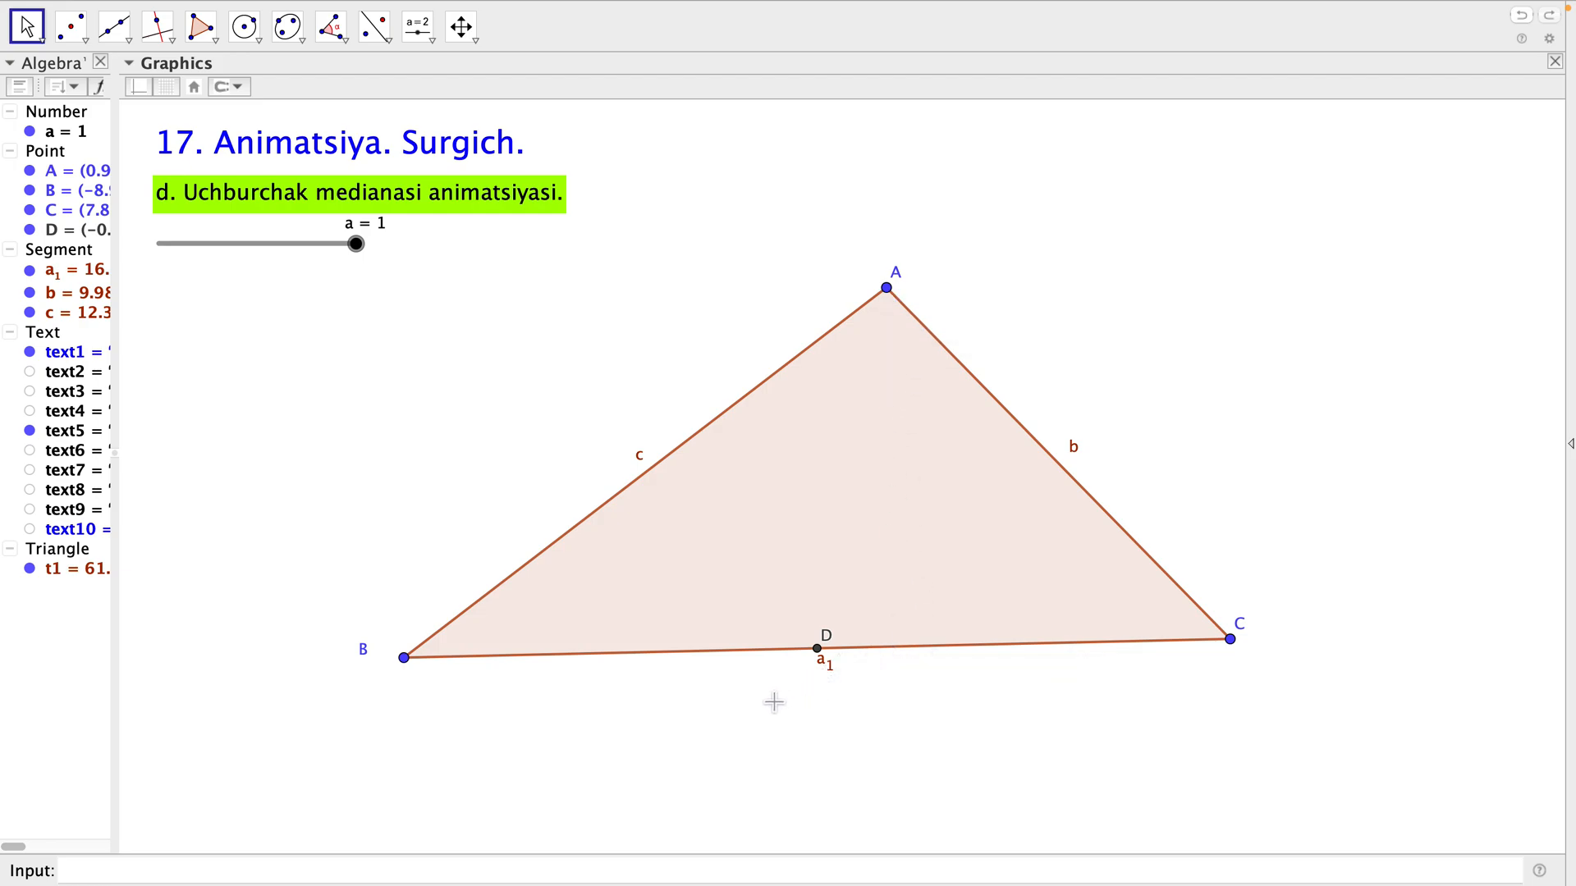
drag(821, 653, 815, 683)
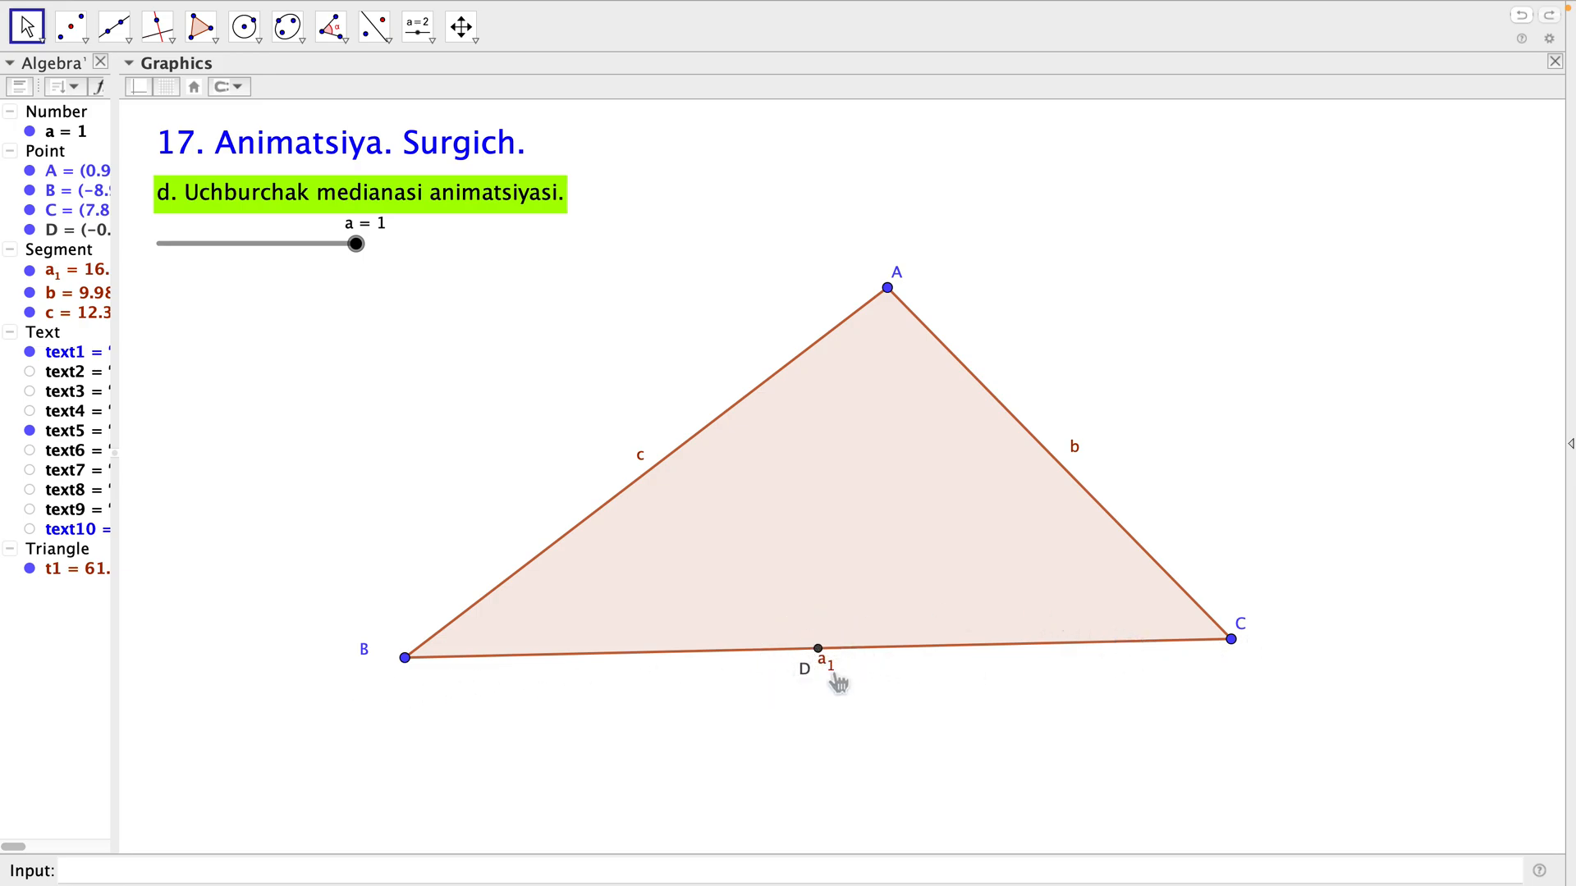
drag(838, 683, 844, 691)
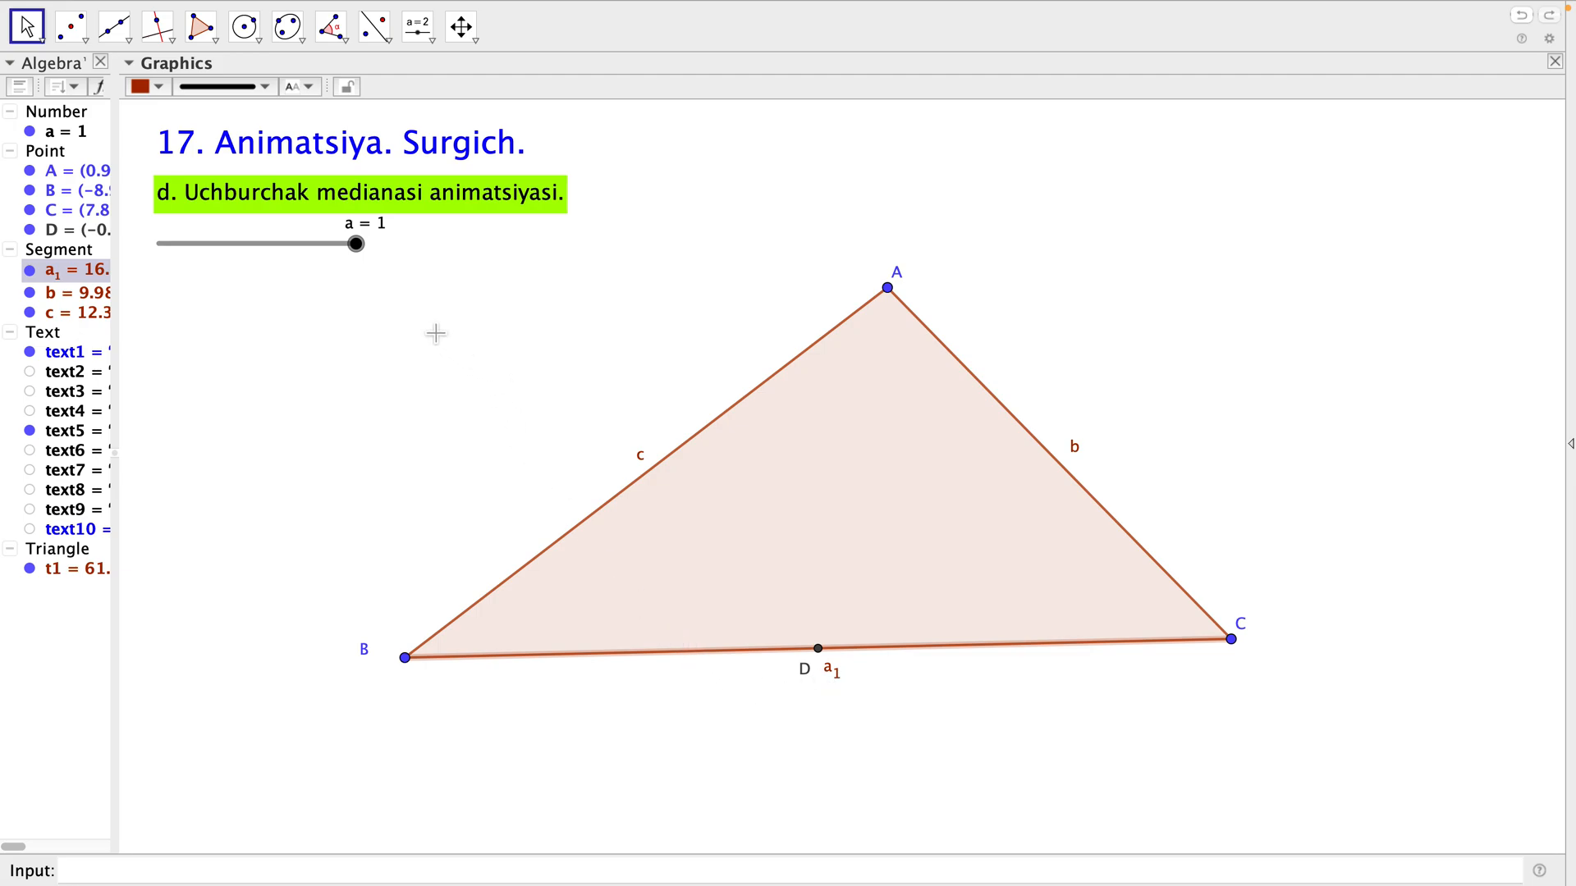
click(384, 421)
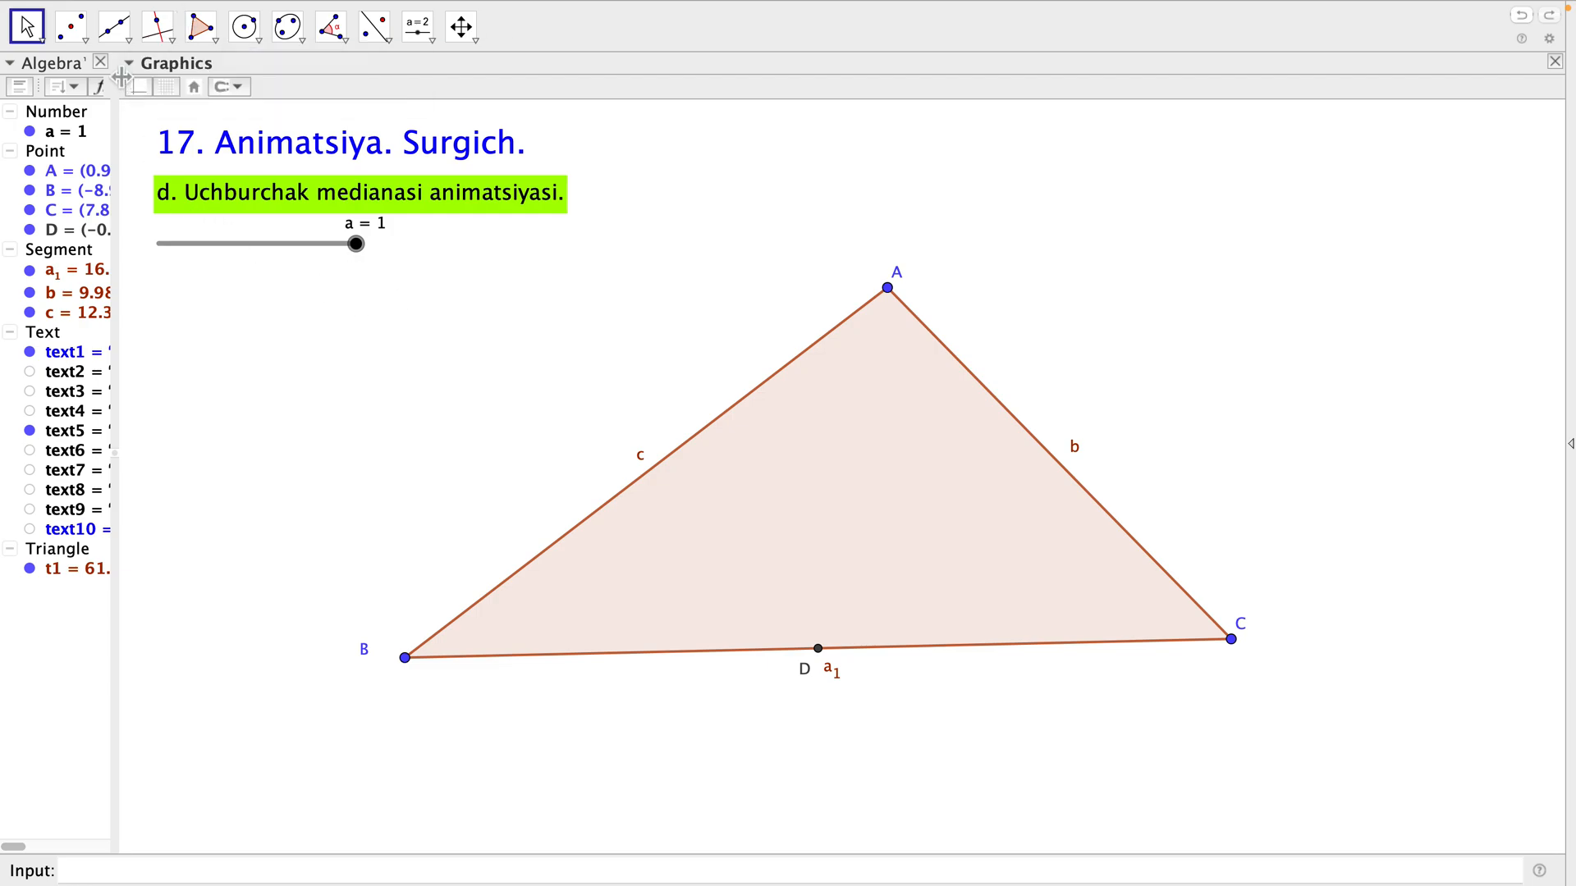
Dilate midpoint D from vertex A with the factor a.
click(391, 38)
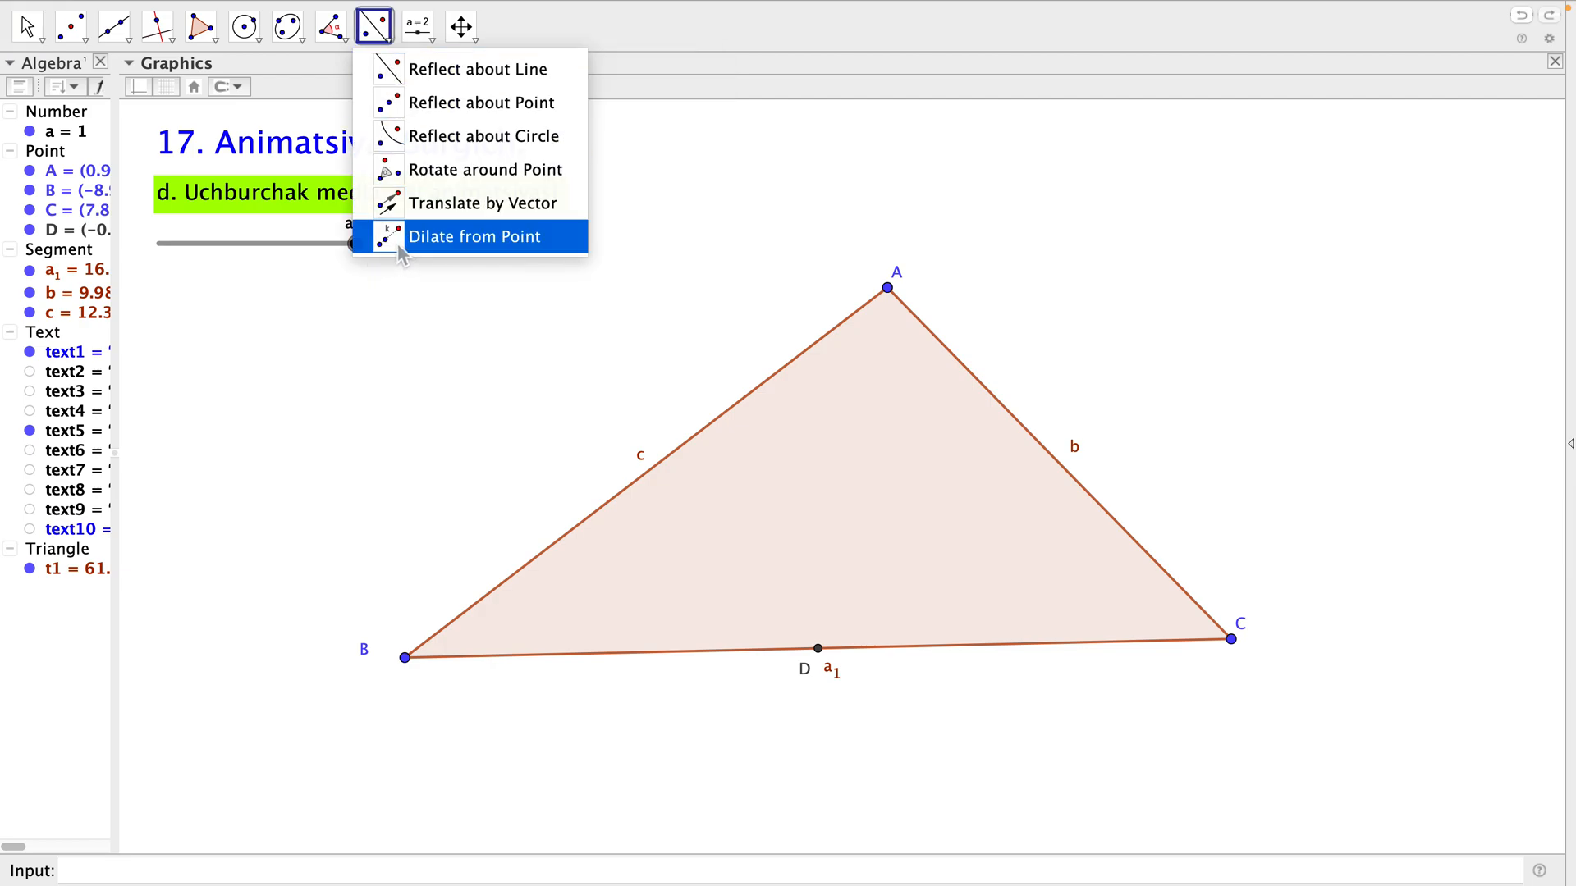
click(397, 238)
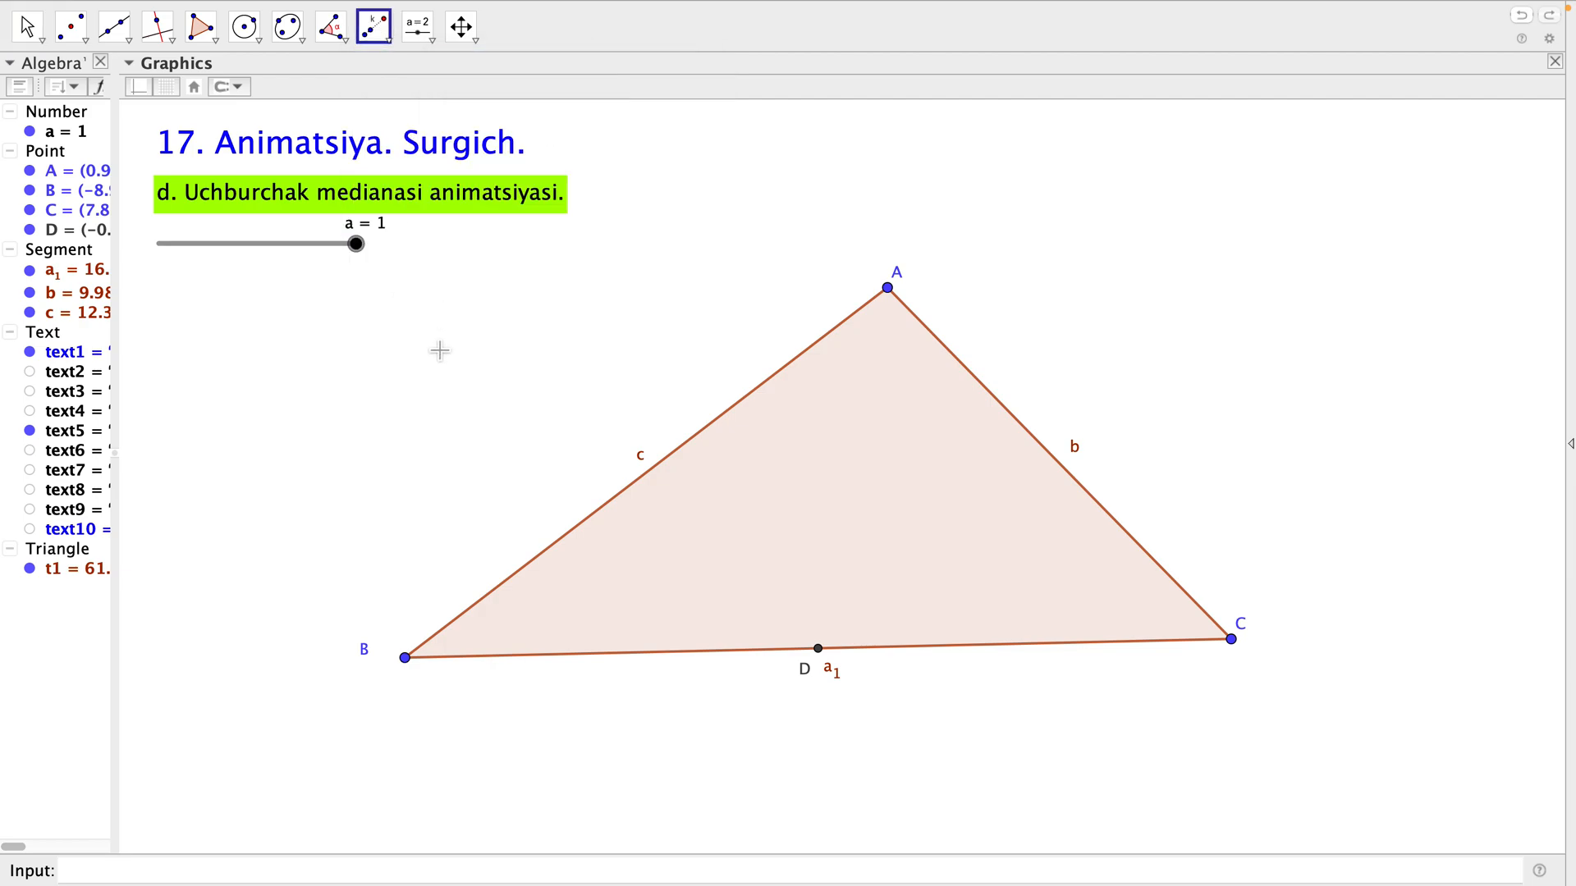
click(819, 650)
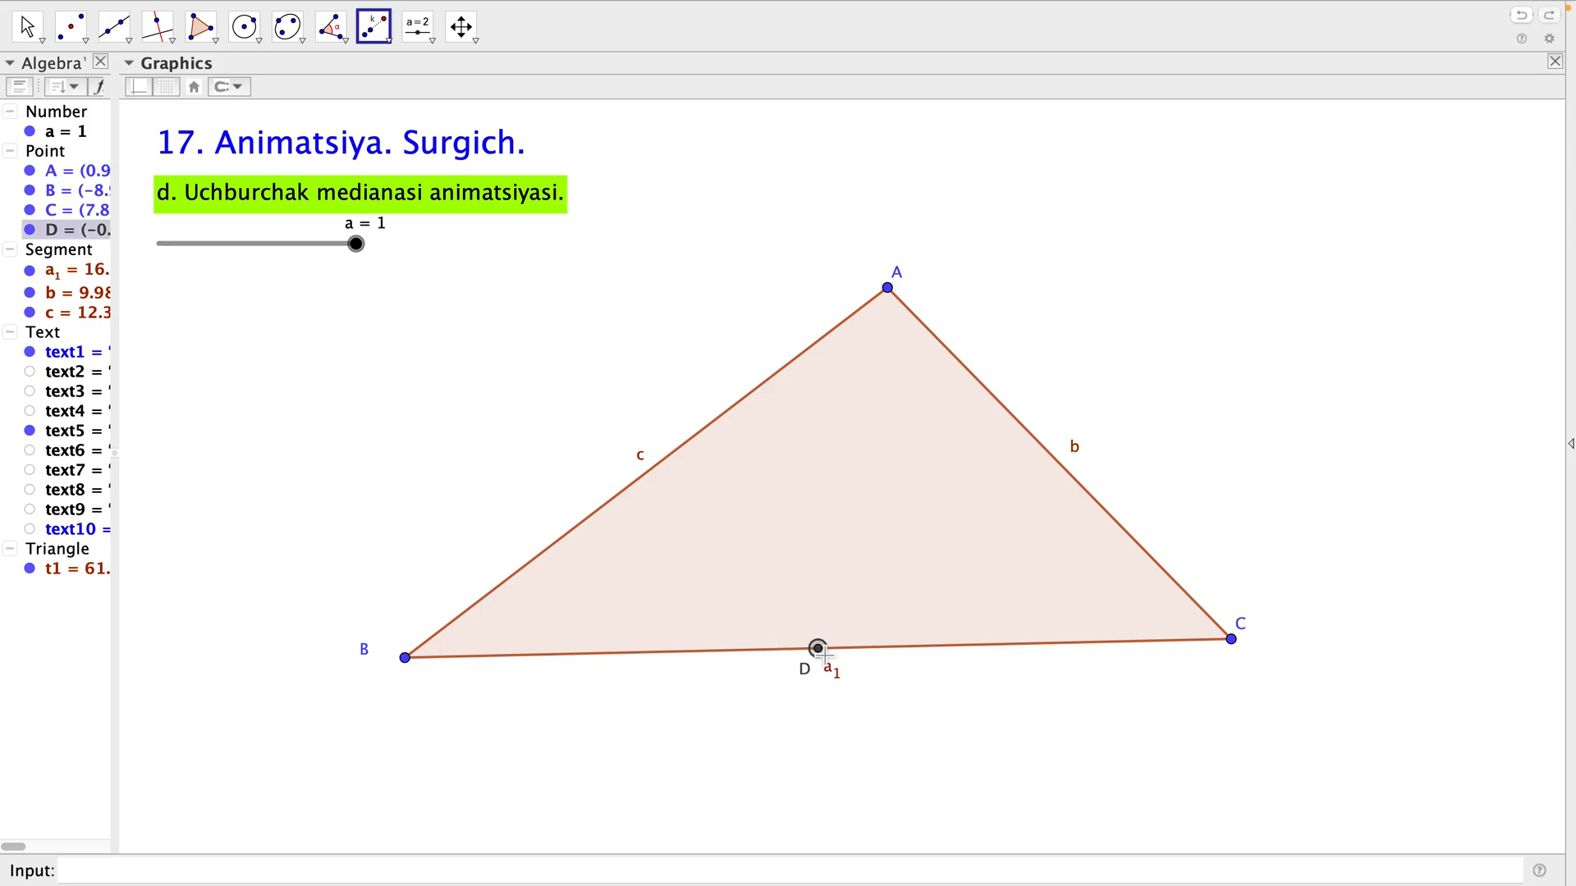
click(895, 297)
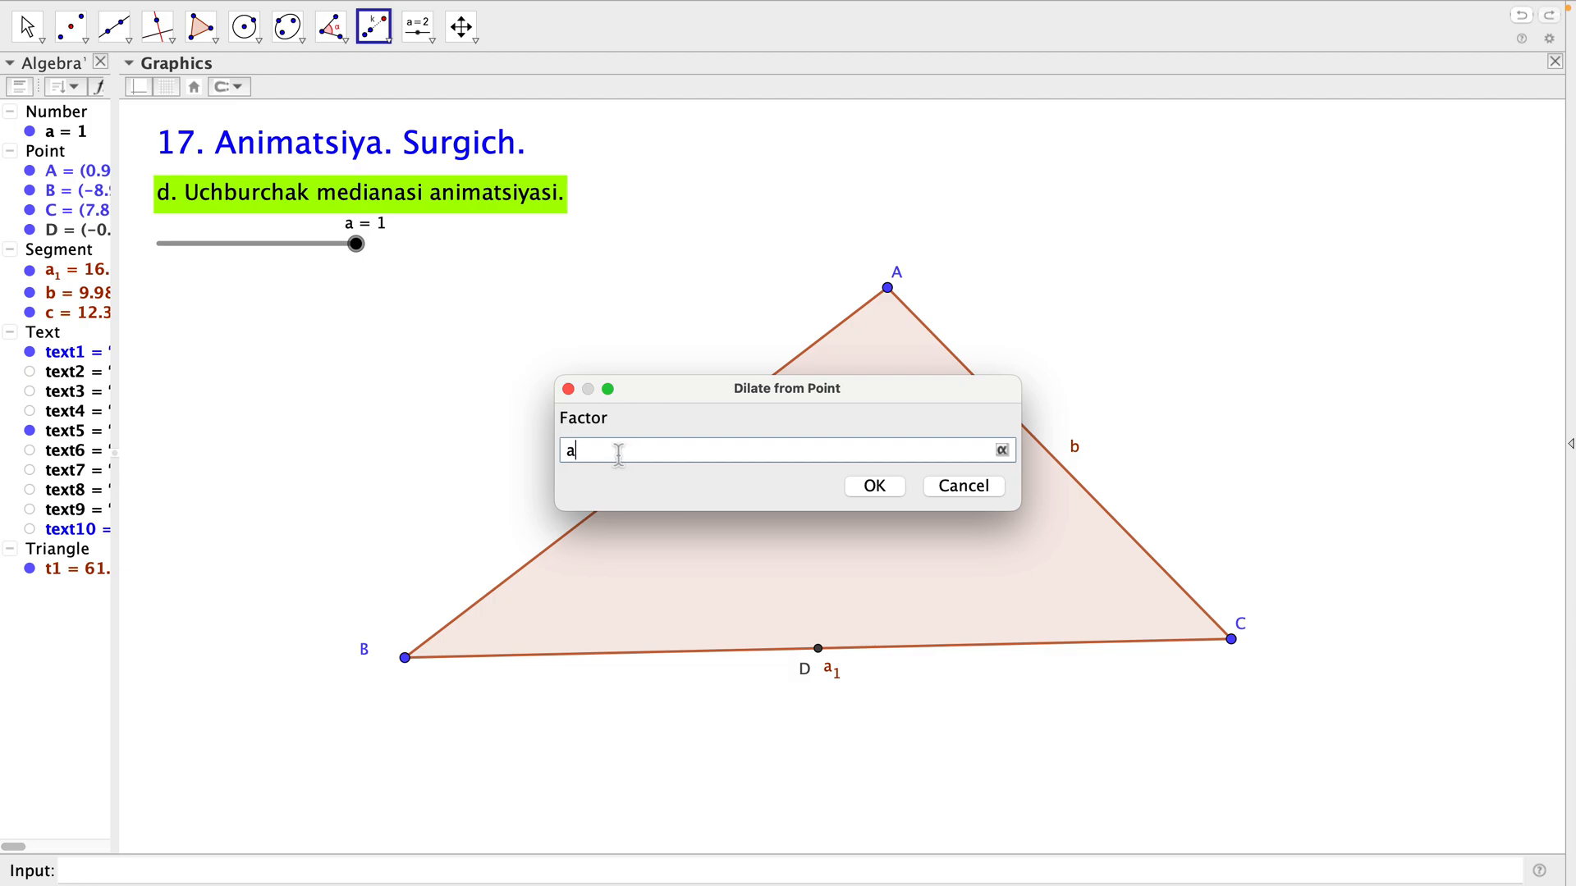
click(874, 486)
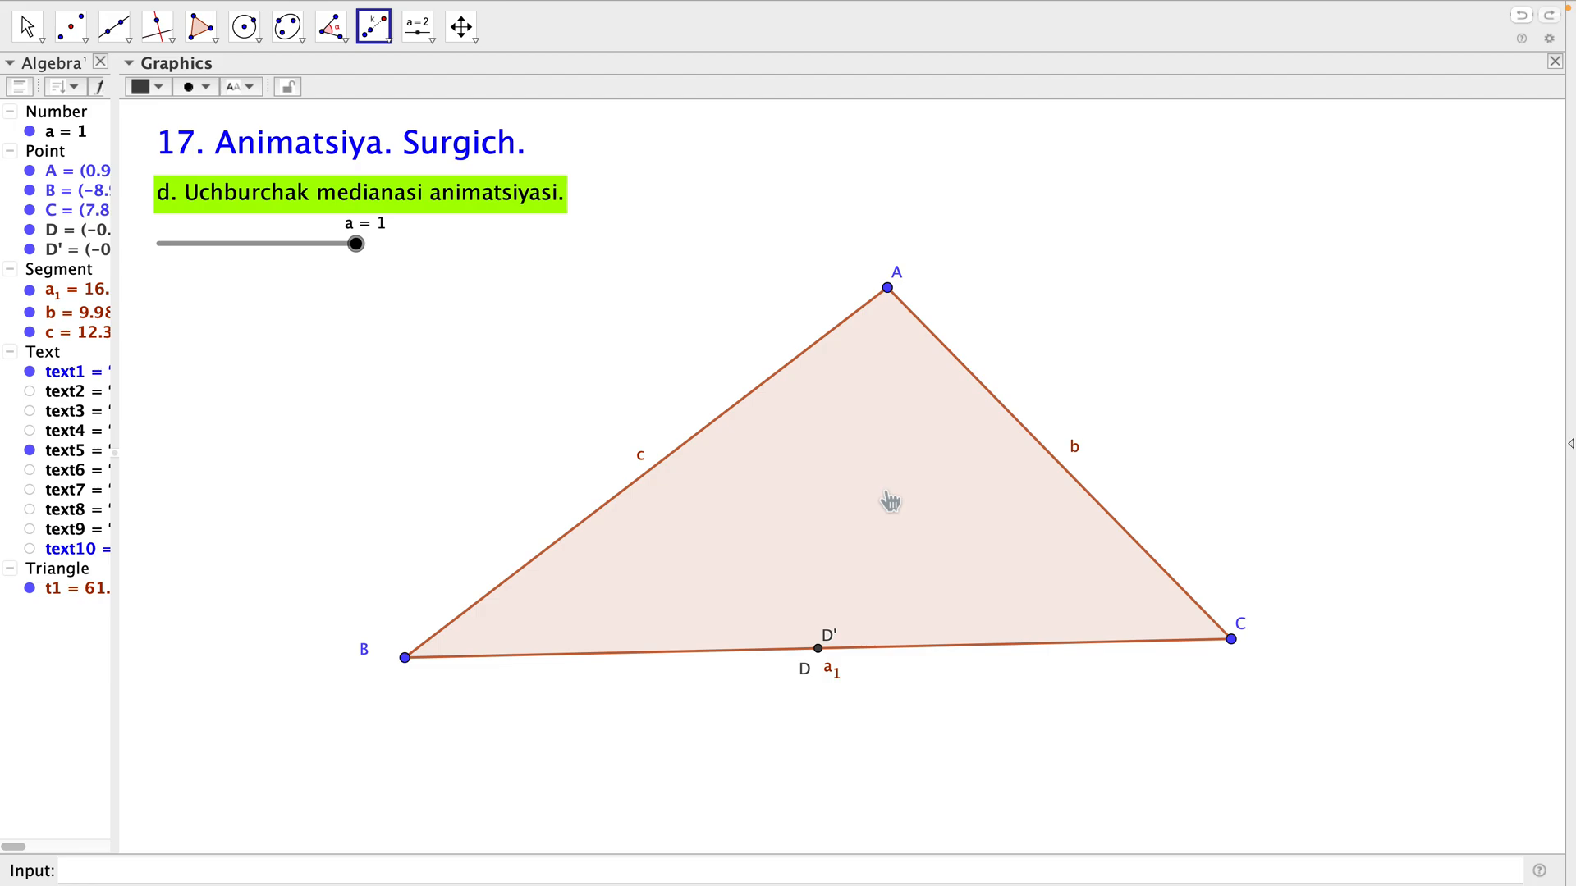
key(Escape)
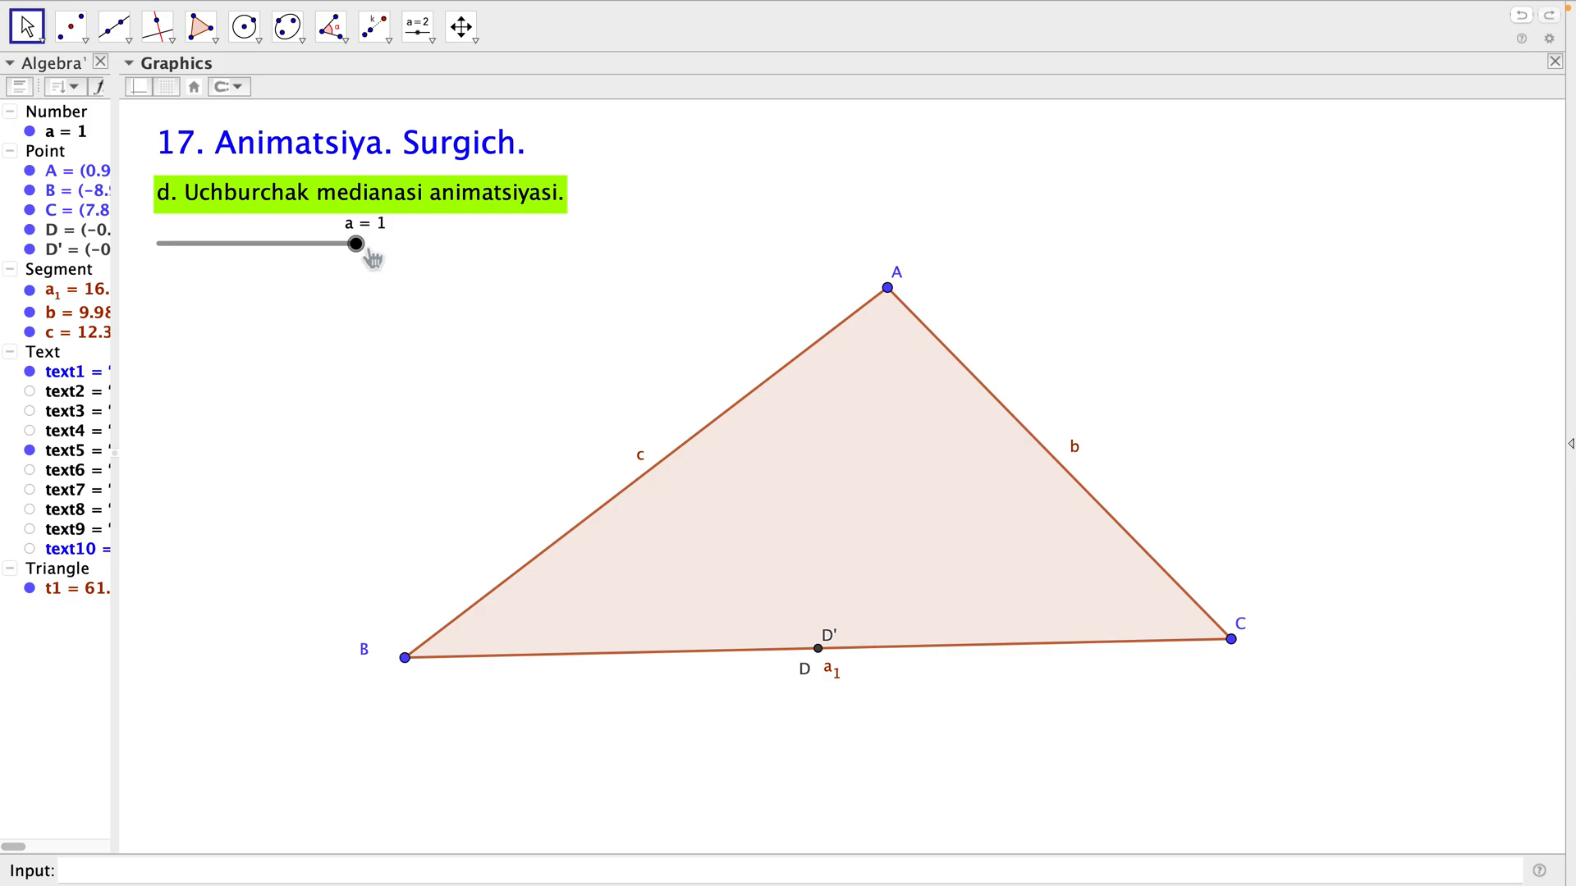
Move slider a to 0.63, and place label D' to the right of its point.
drag(369, 257, 286, 265)
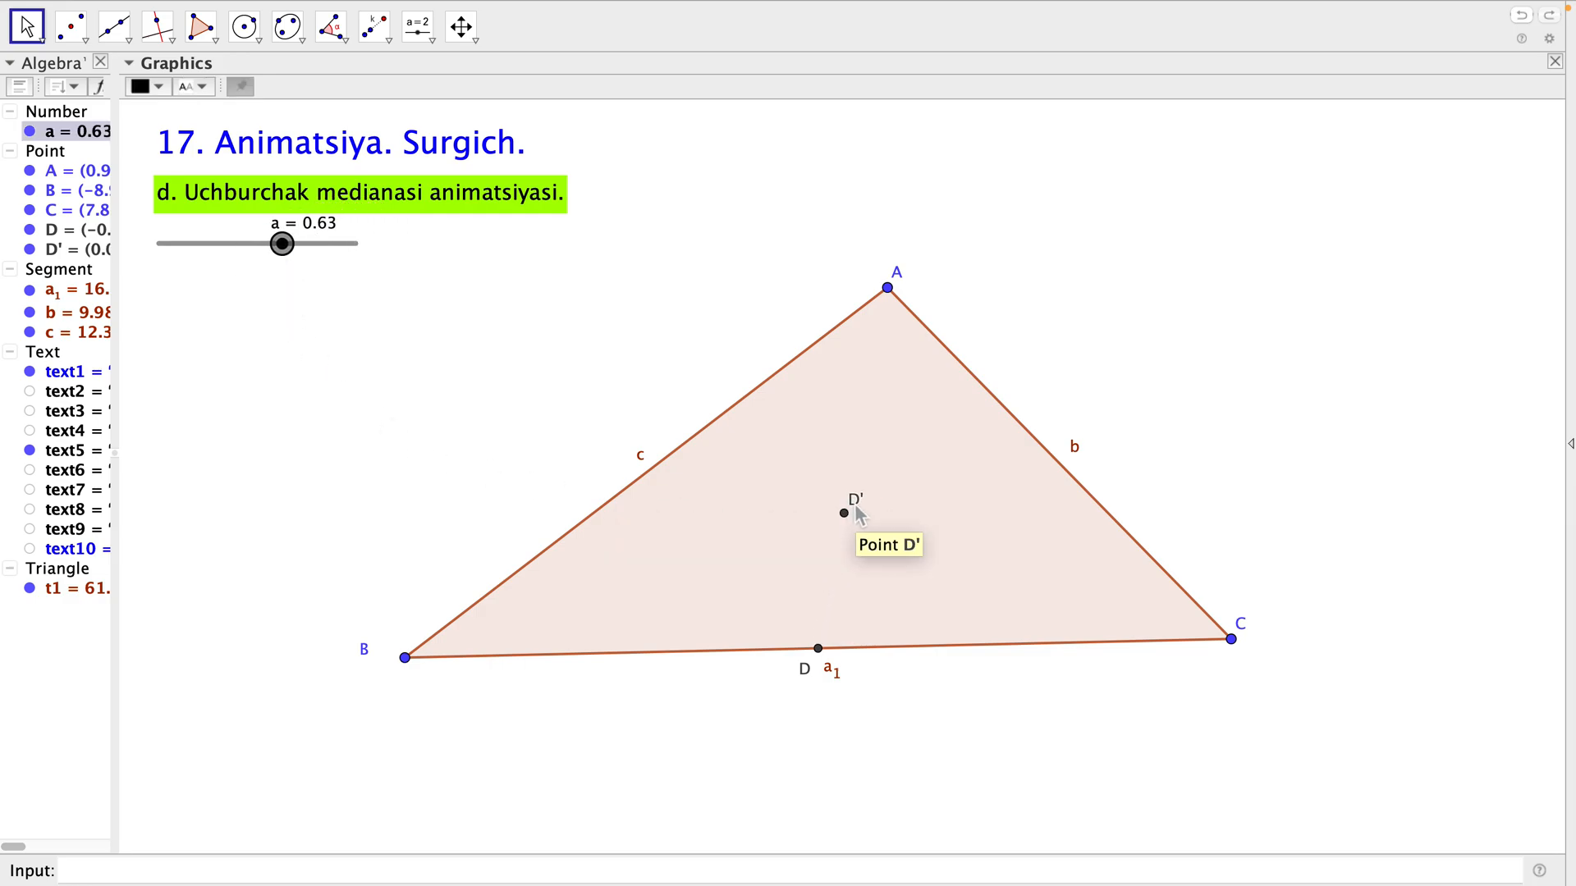
drag(858, 503, 870, 518)
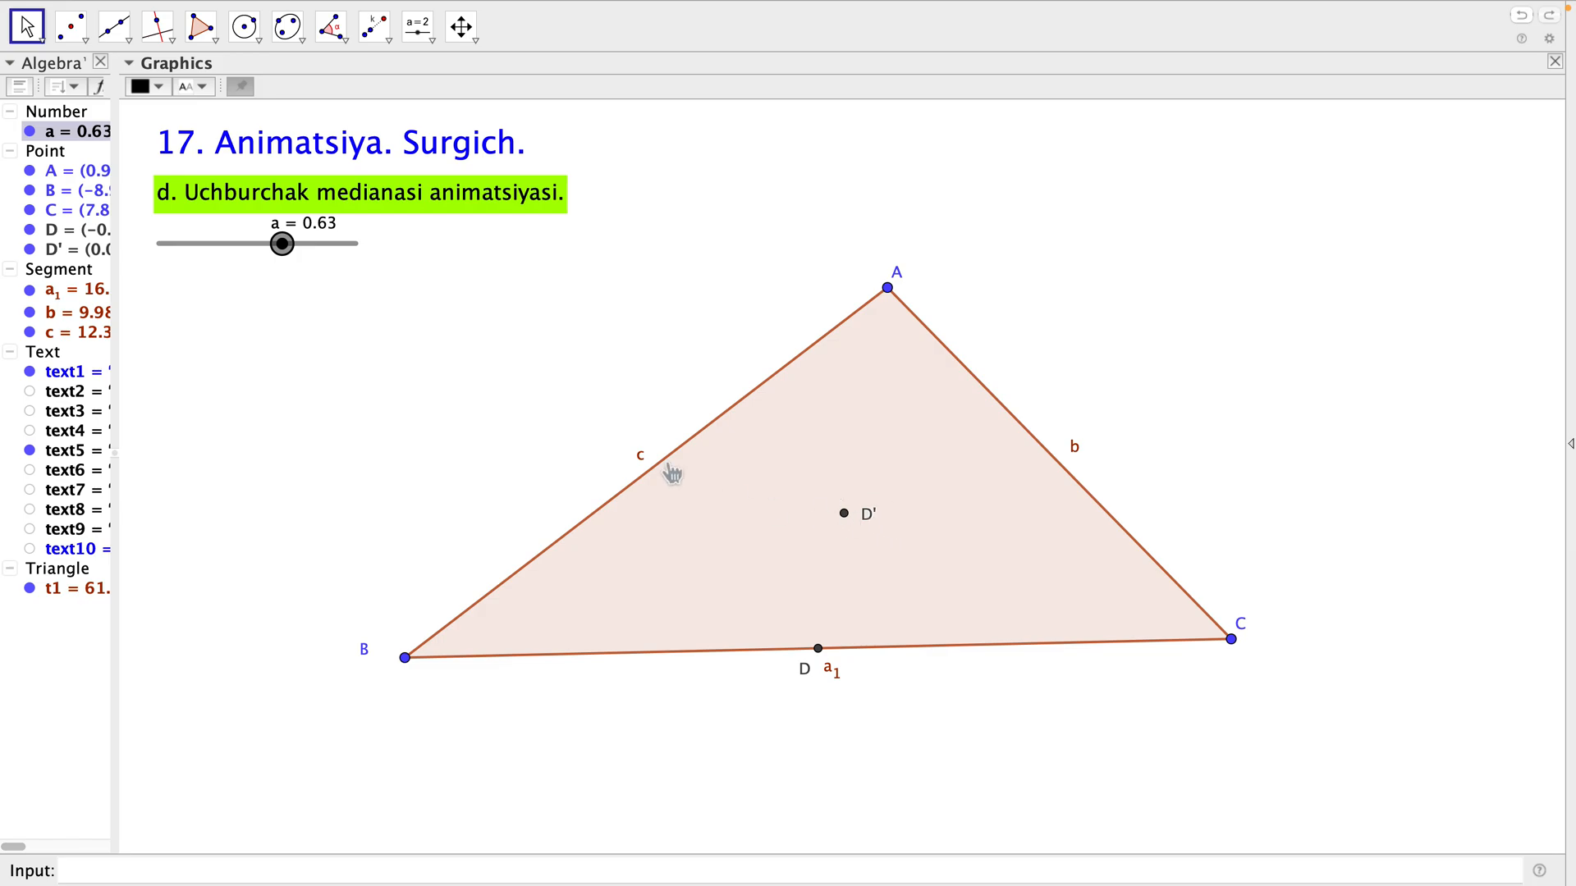
Draw a segment from vertex A to the dilated point D'.
click(127, 34)
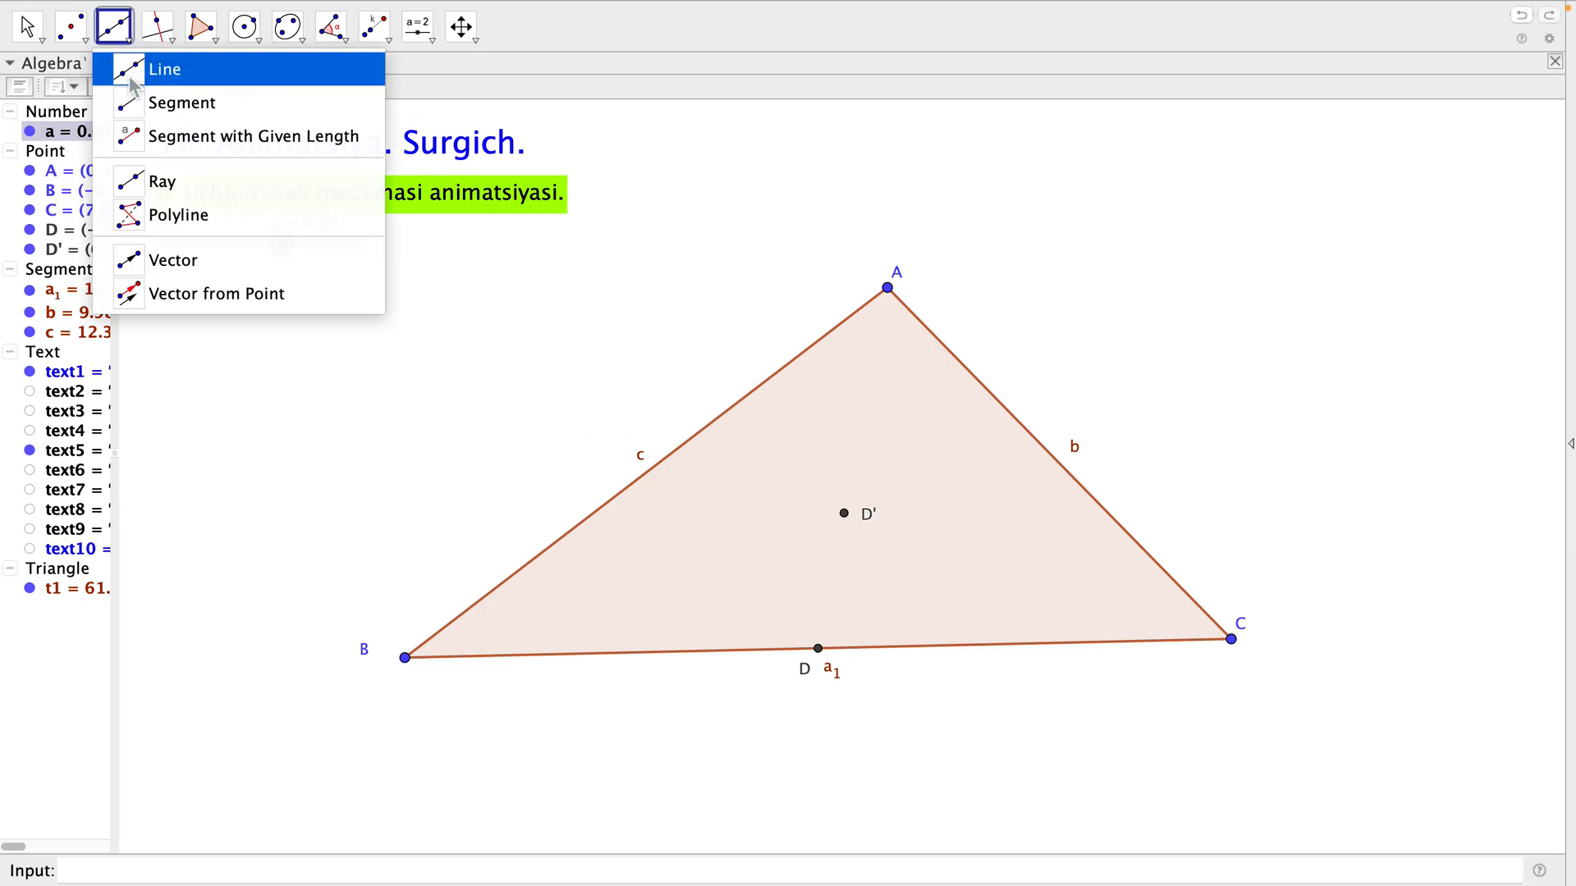
click(136, 103)
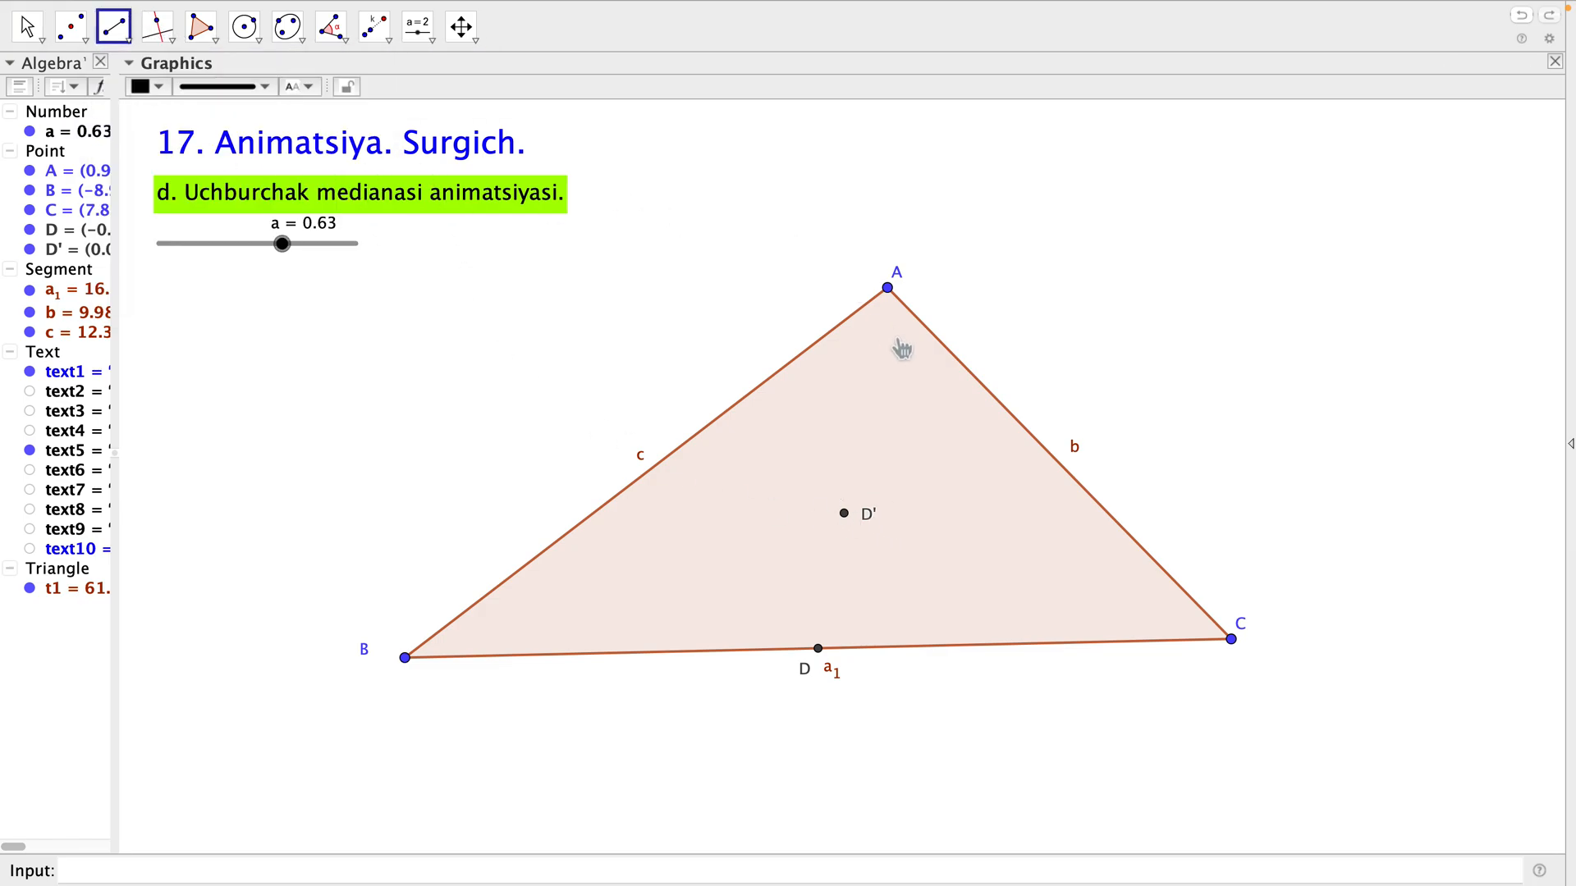
click(889, 289)
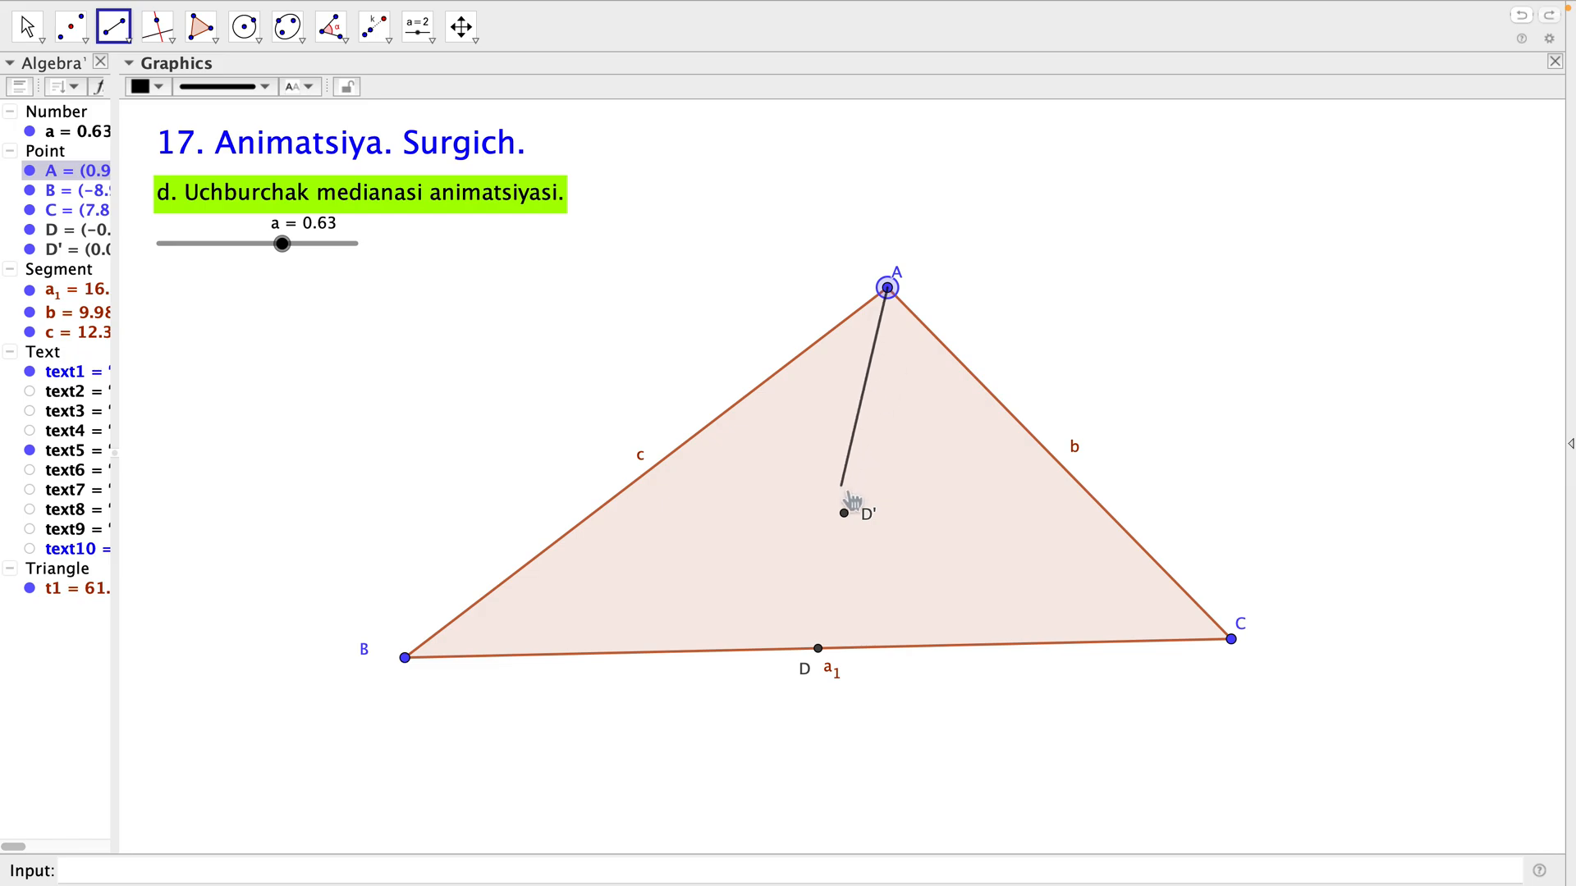
click(851, 525)
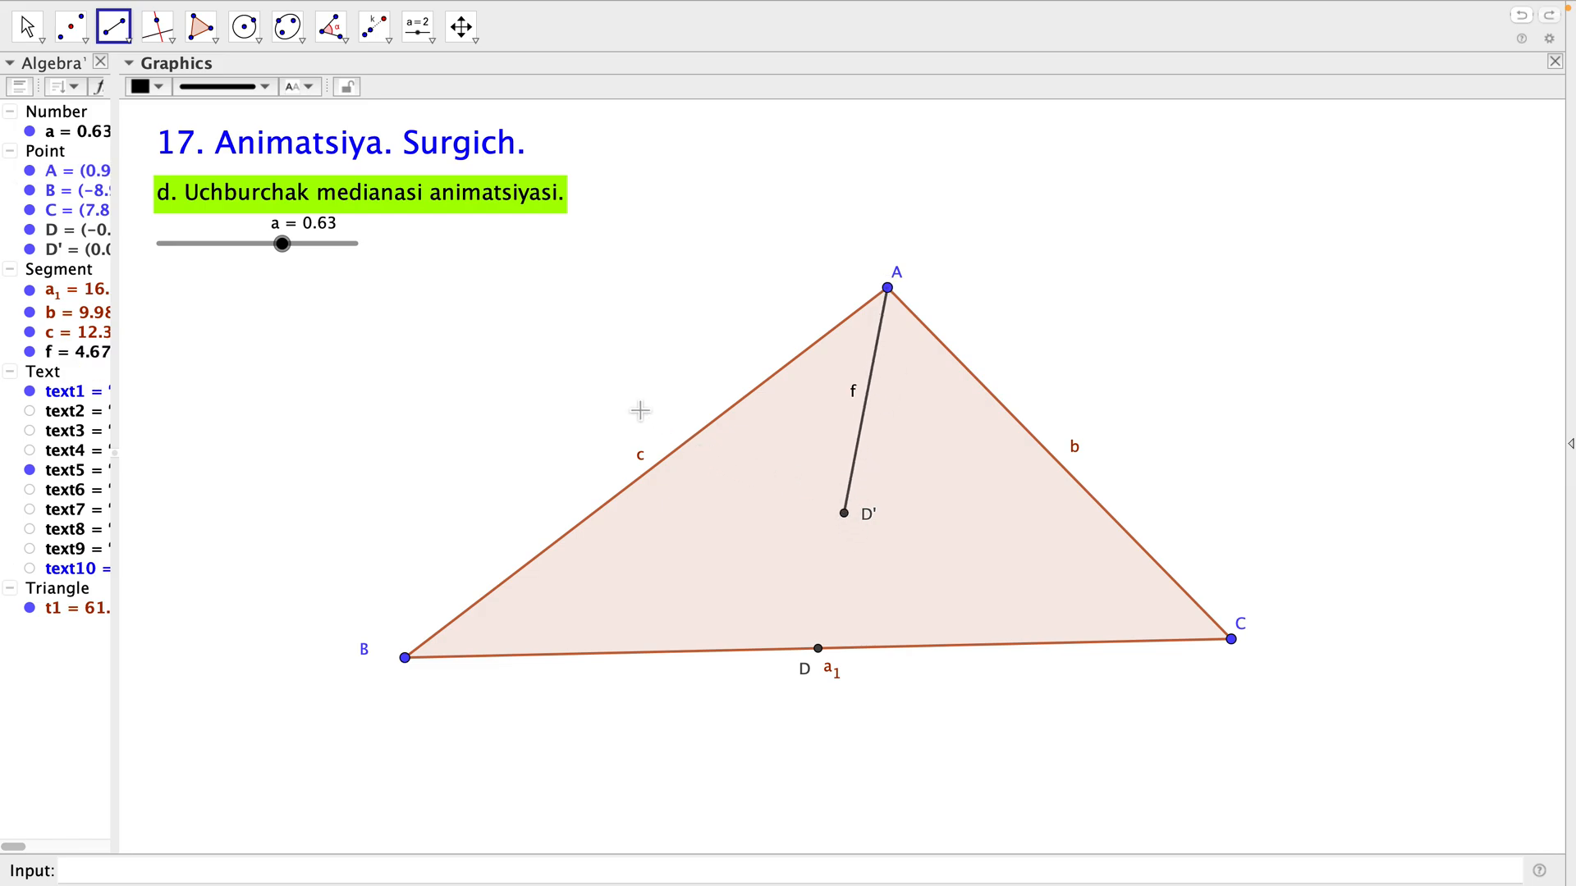
key(Escape)
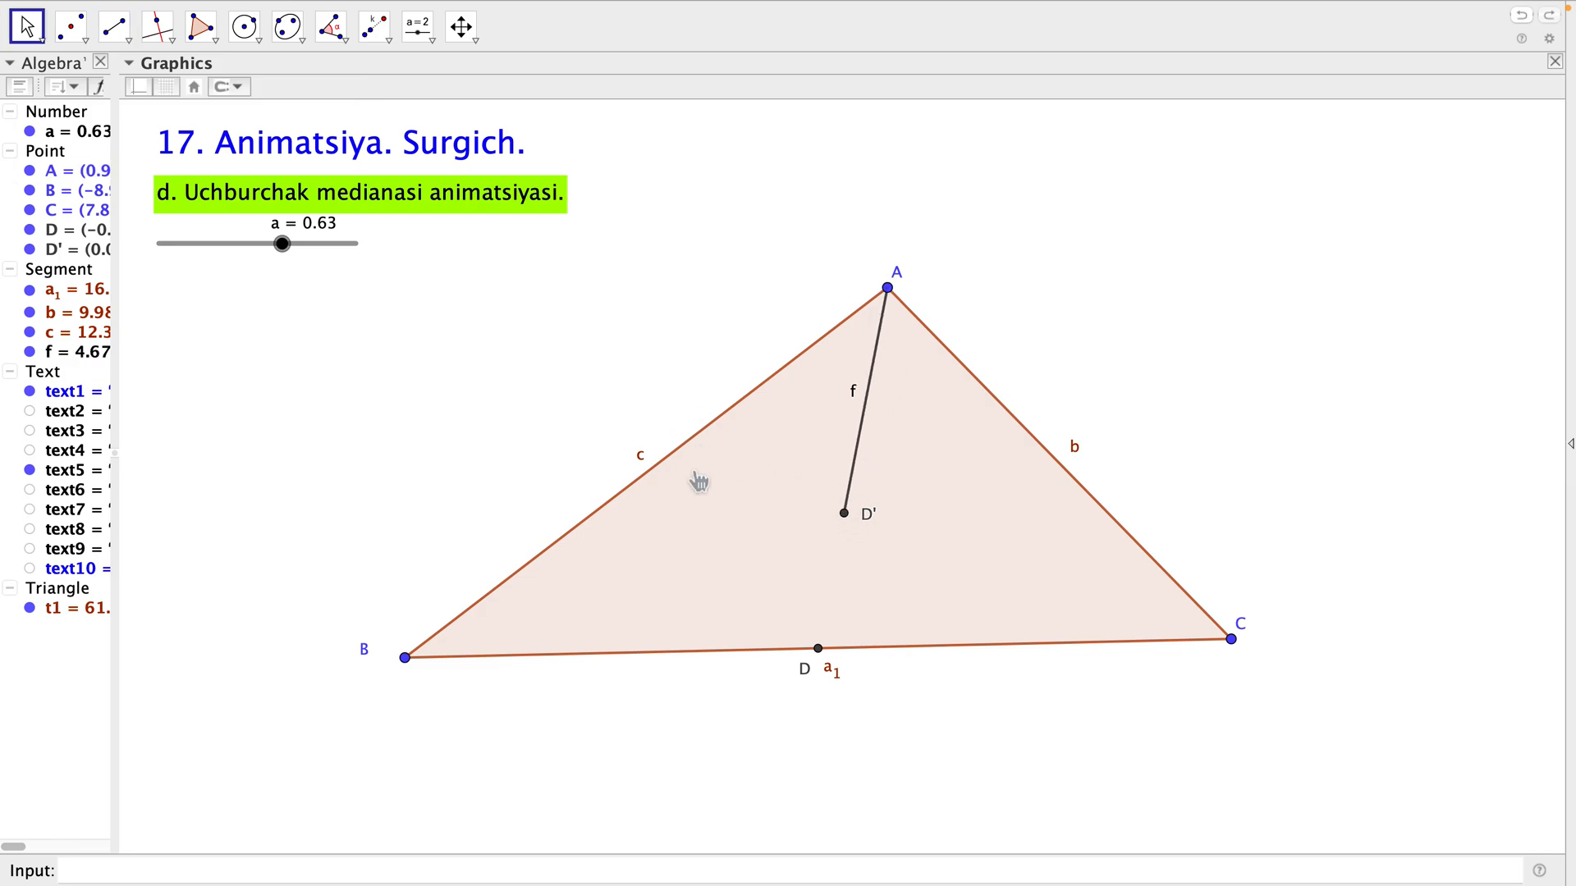
Move slider a to 0.27 and turn on its animation.
drag(282, 243, 222, 270)
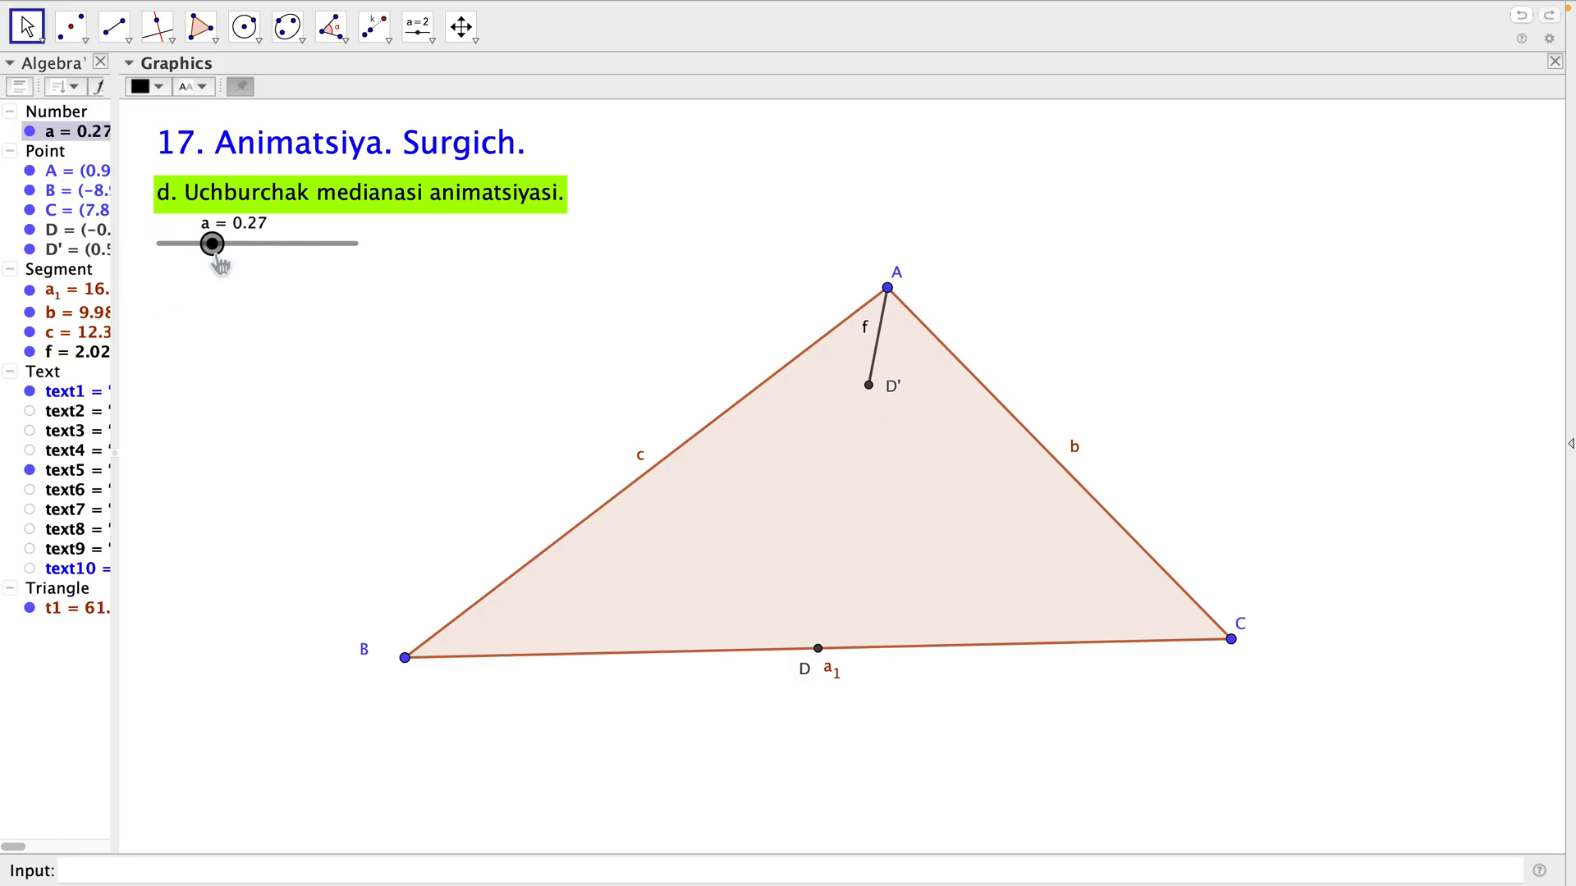
right_click(213, 253)
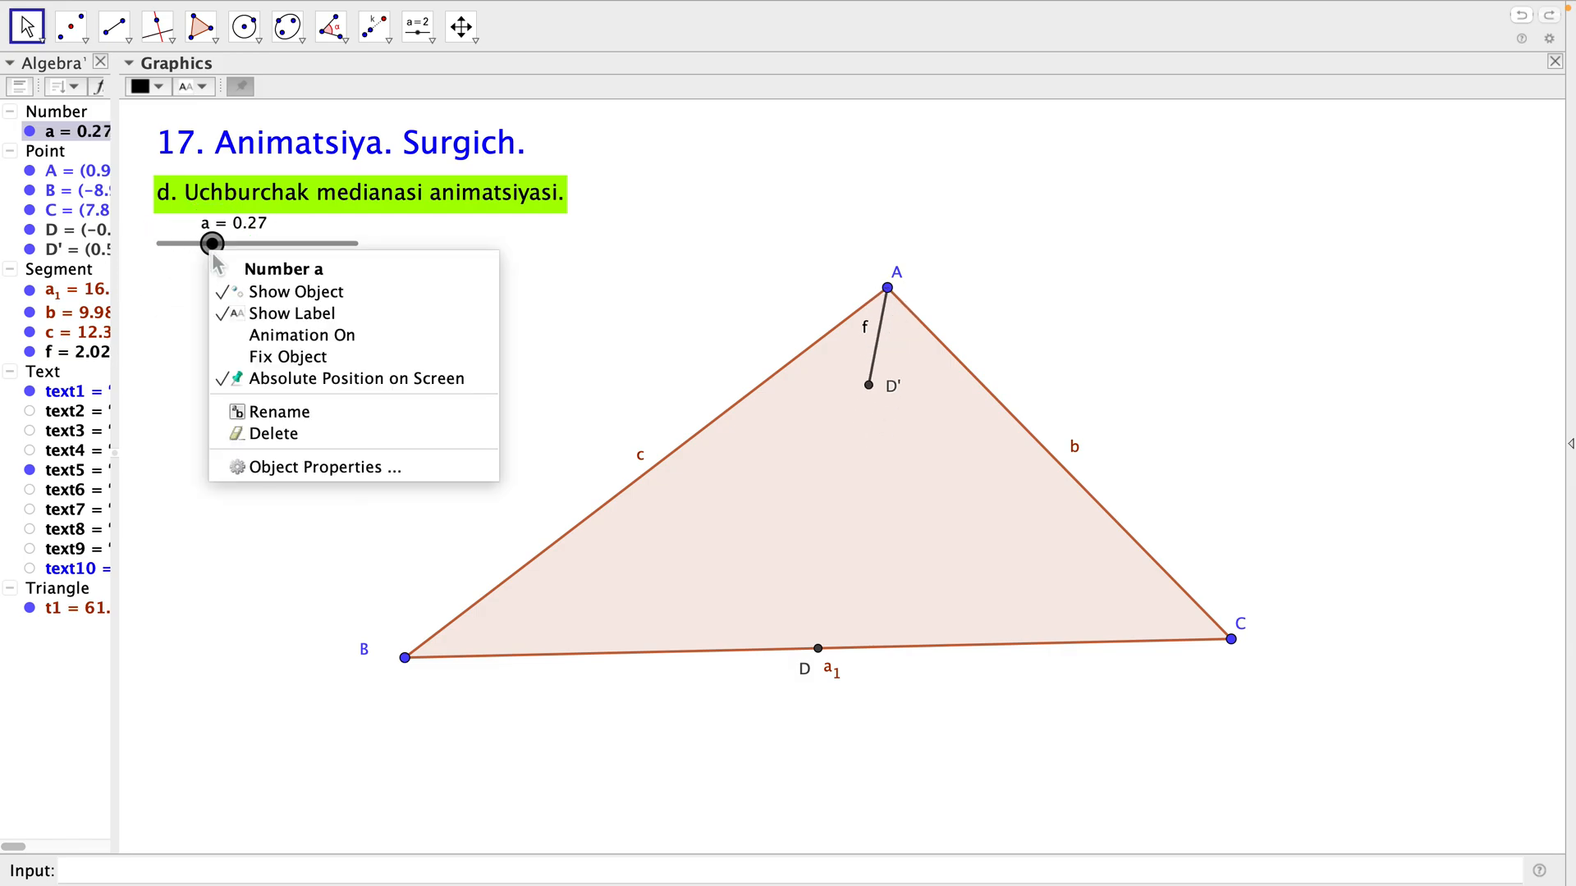
click(286, 345)
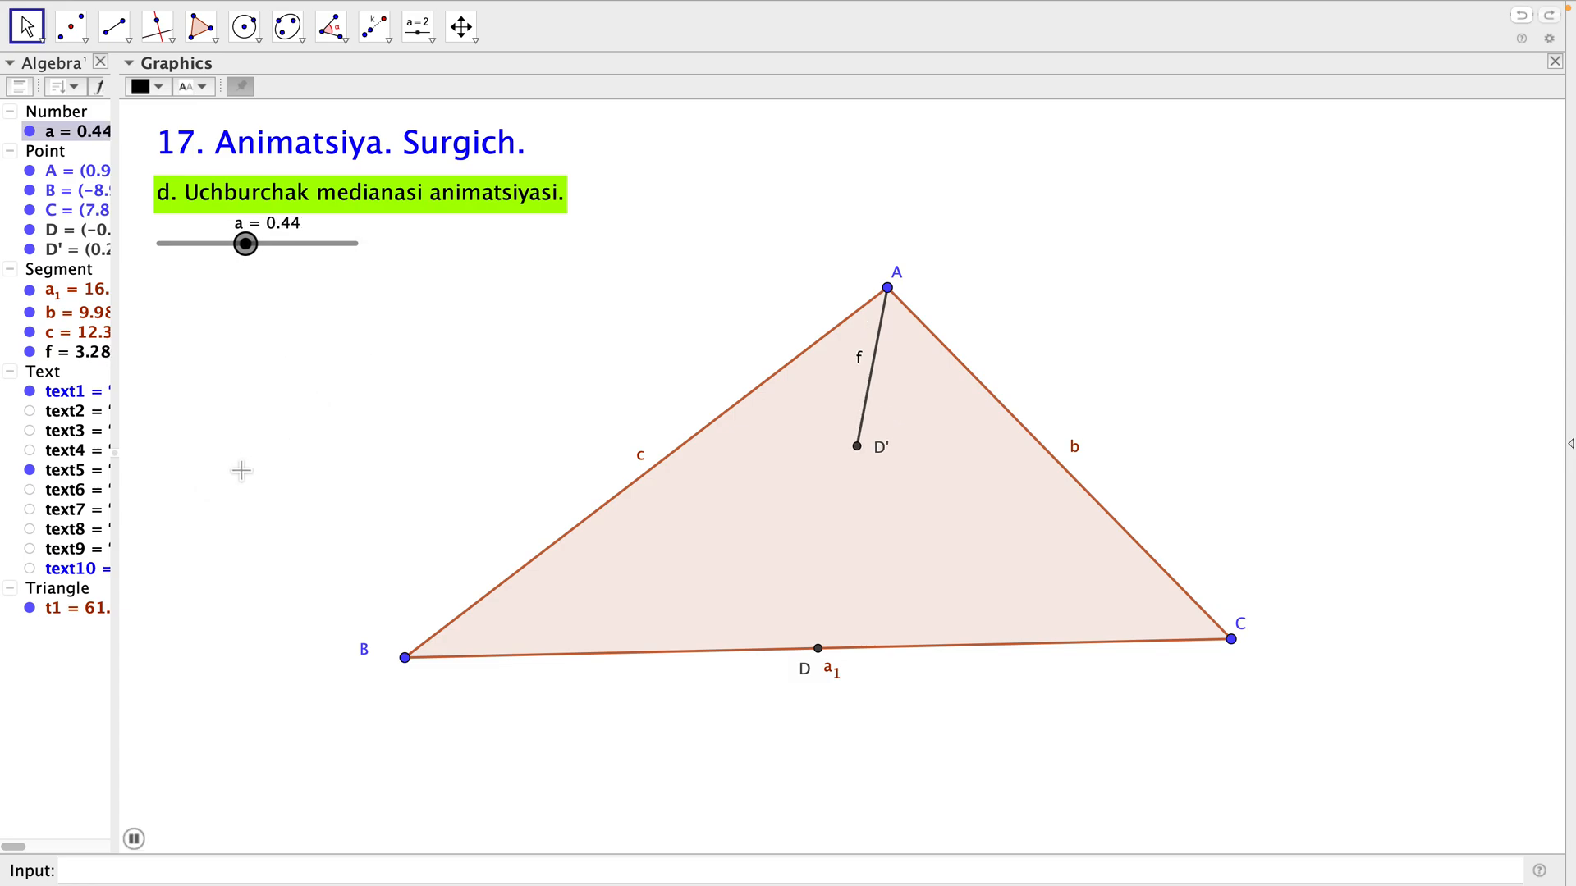
Color point D' and the segment from A to D' magenta.
click(60, 251)
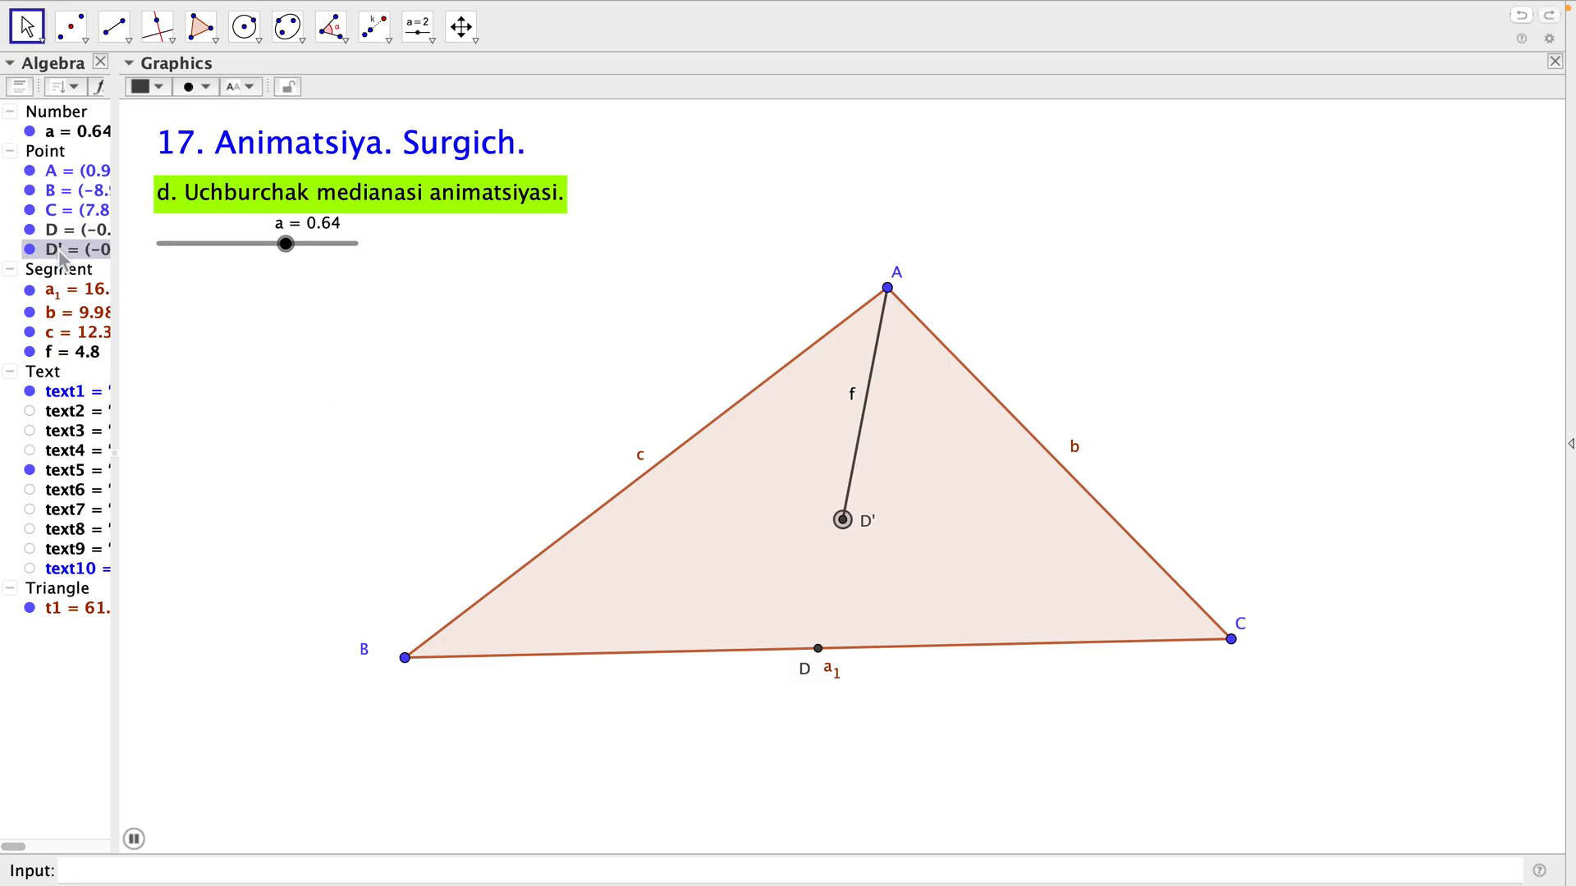
click(161, 87)
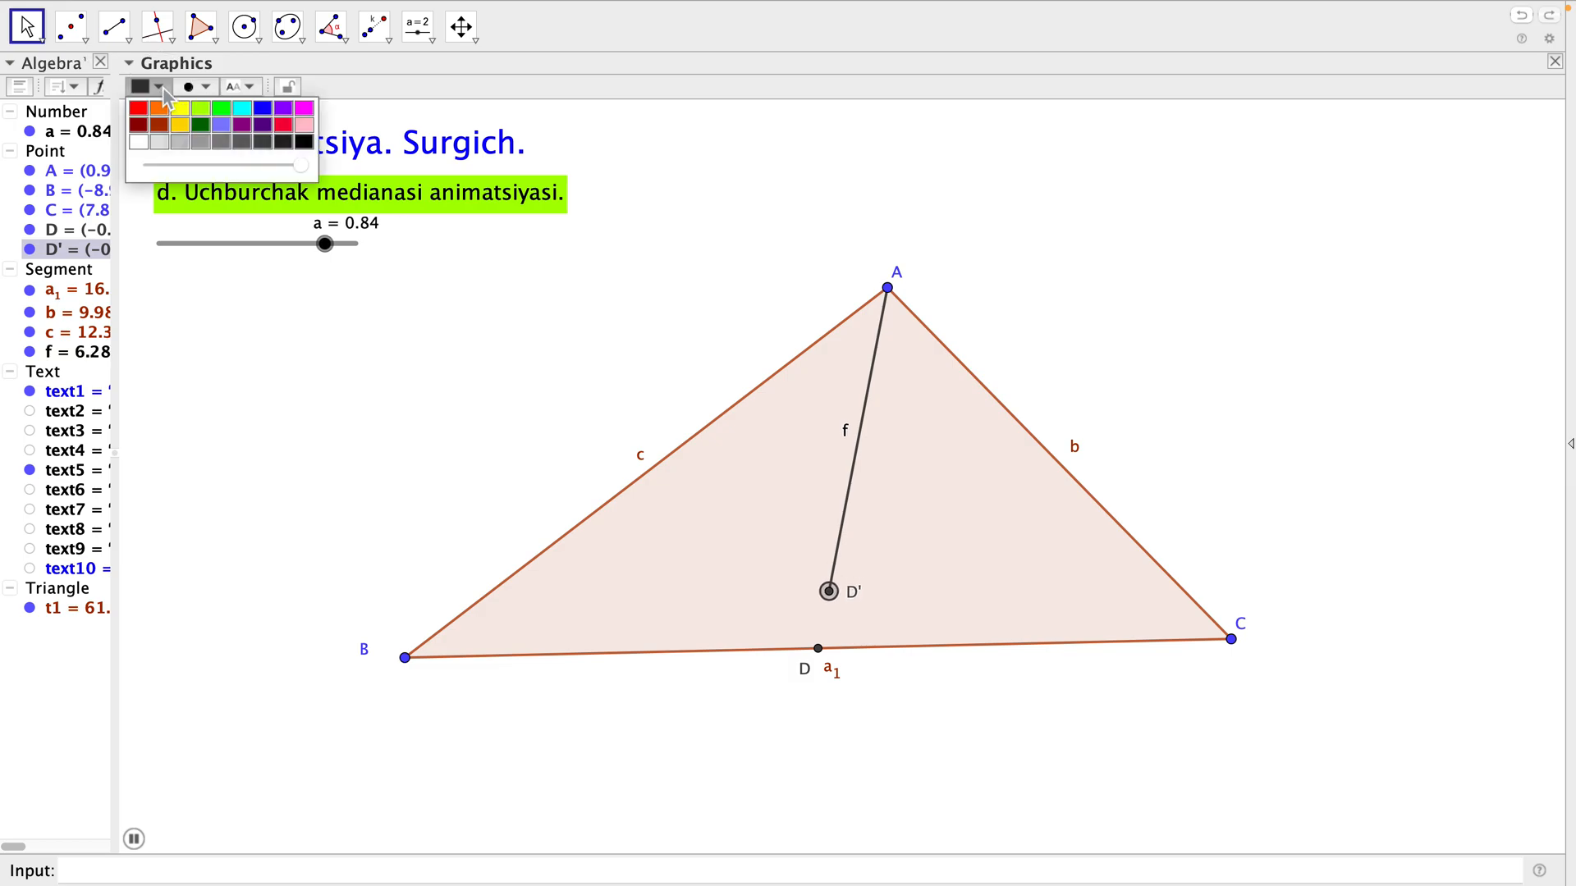
click(304, 108)
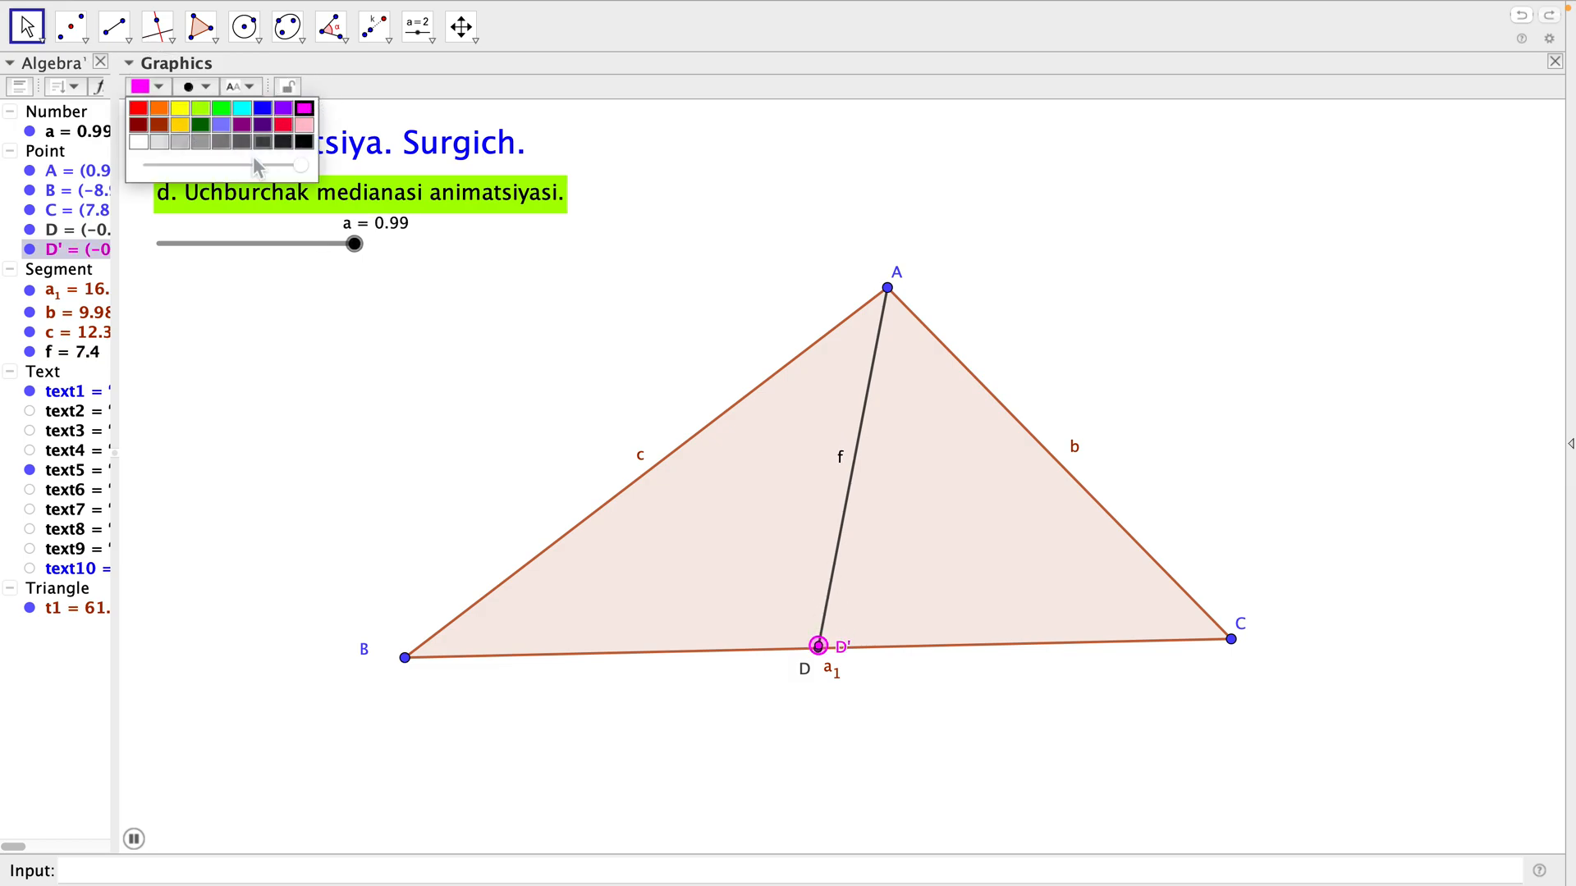
click(74, 354)
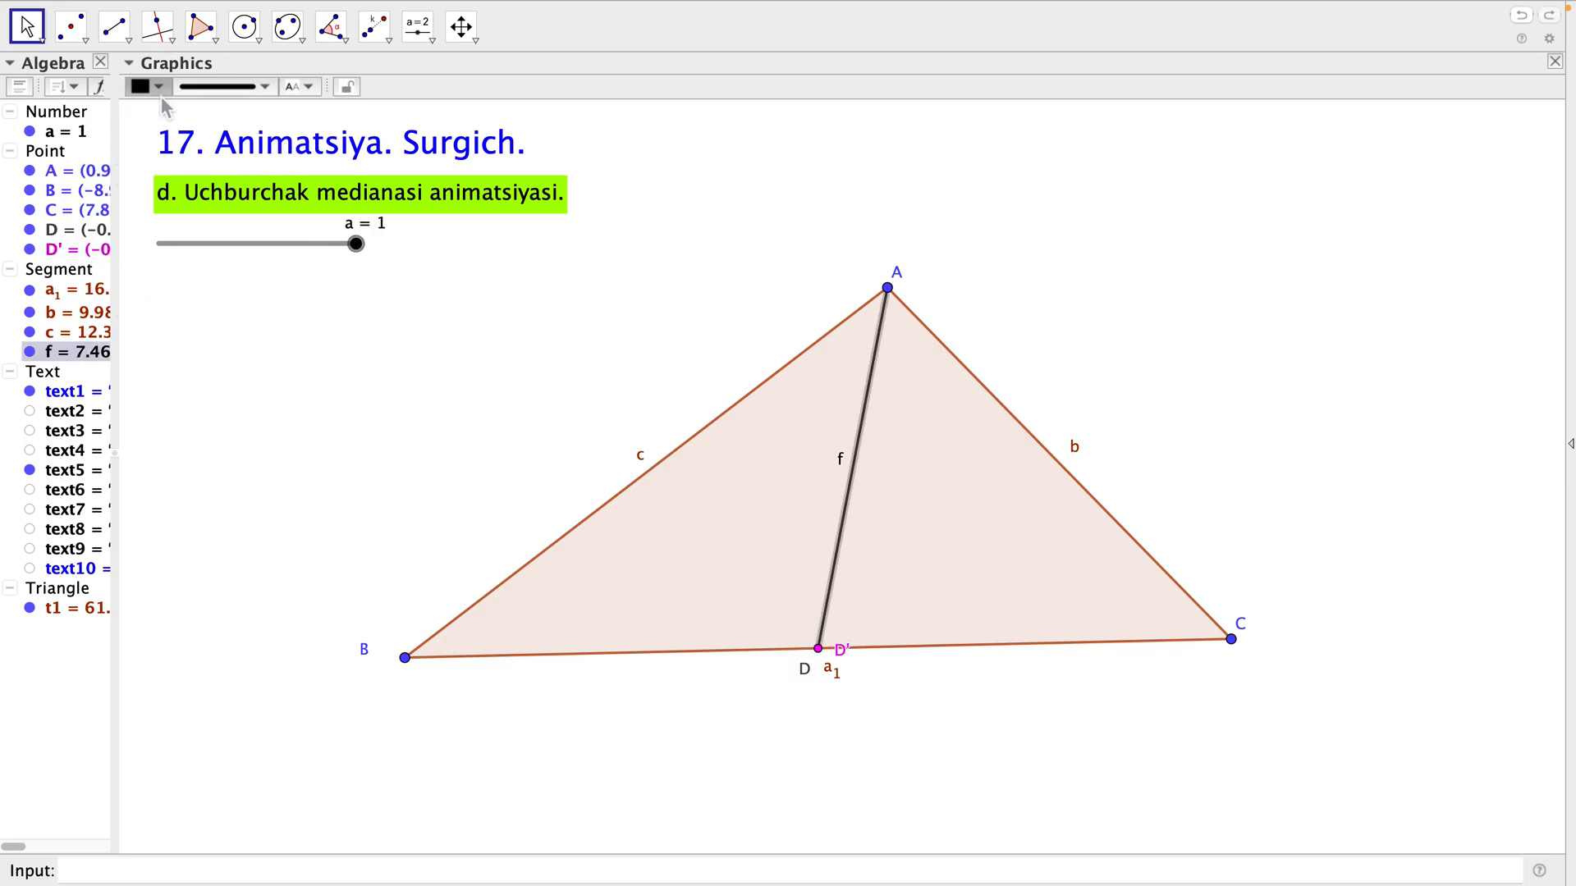
click(159, 87)
click(303, 110)
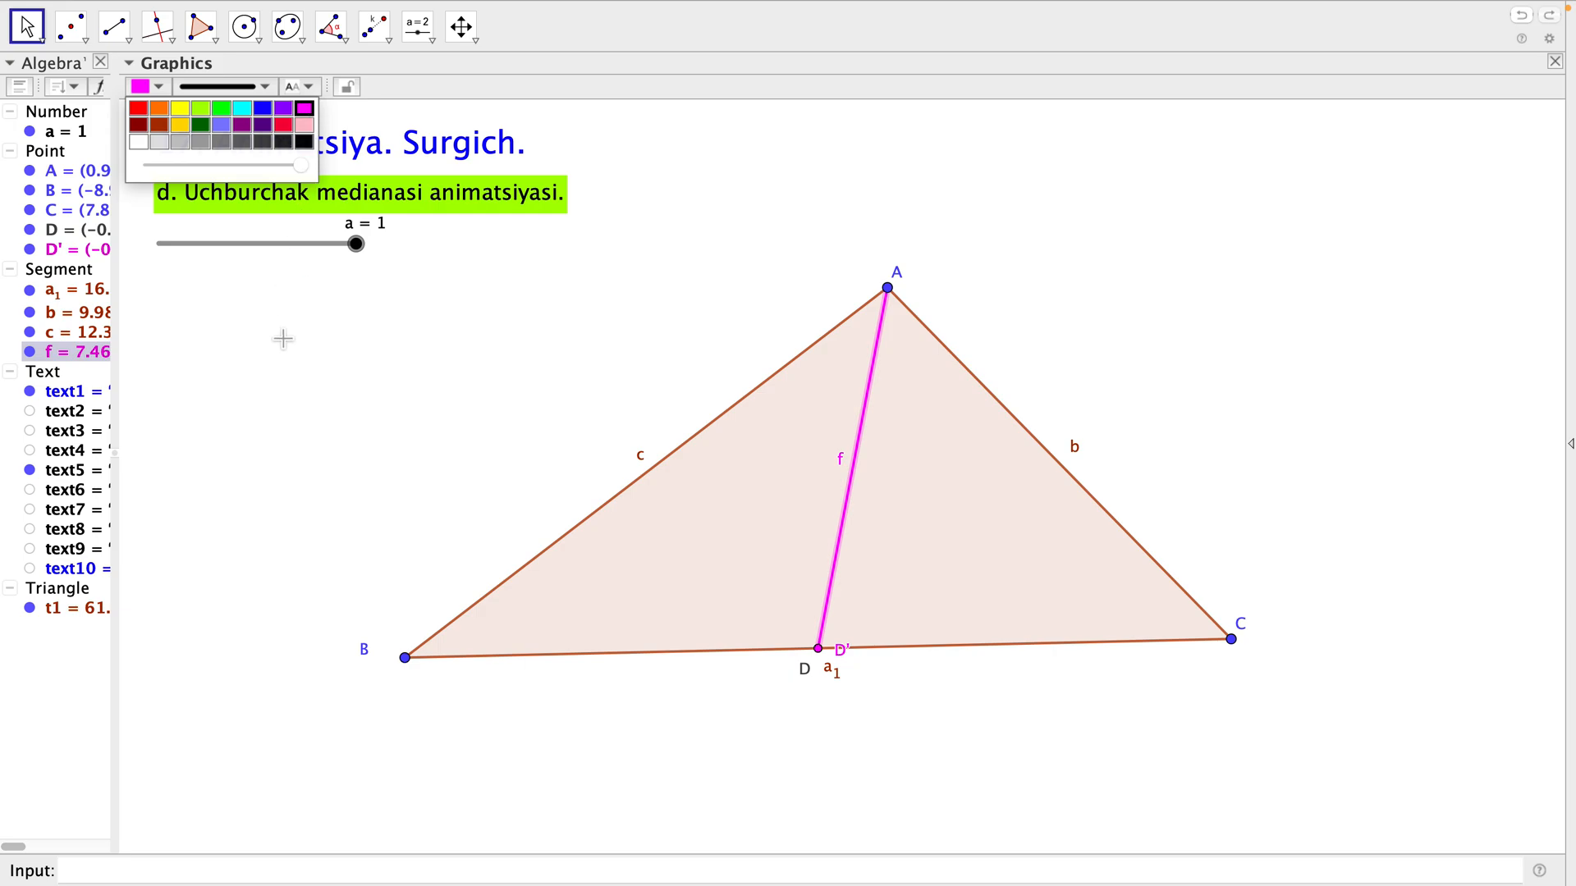
click(293, 361)
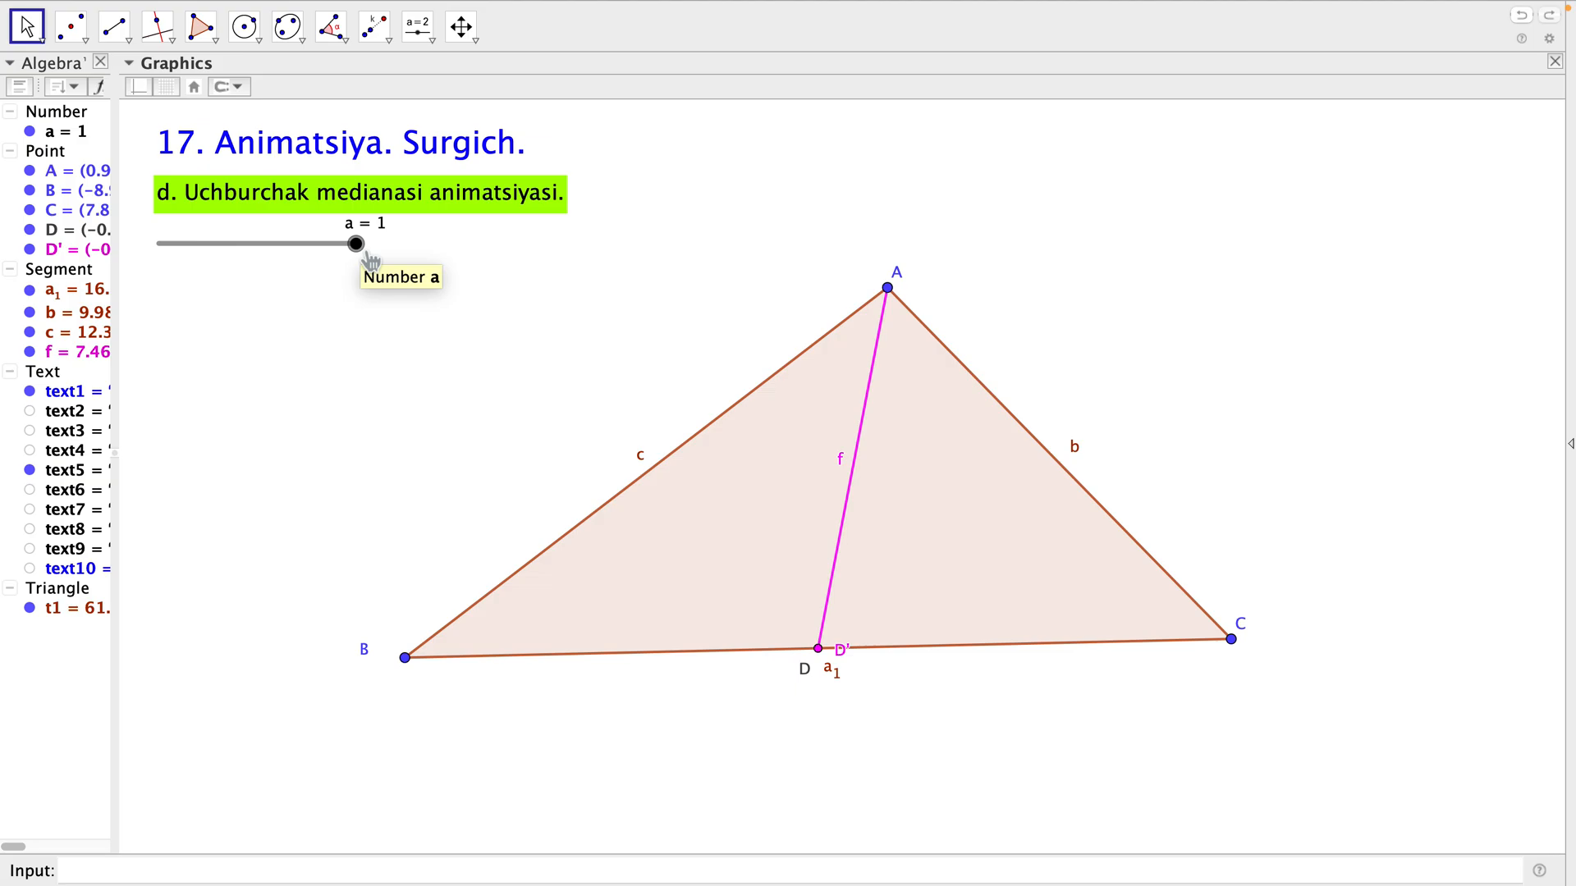
Move slider a to 0.8 and set its animation repeat mode to Oscillating.
drag(356, 244, 317, 244)
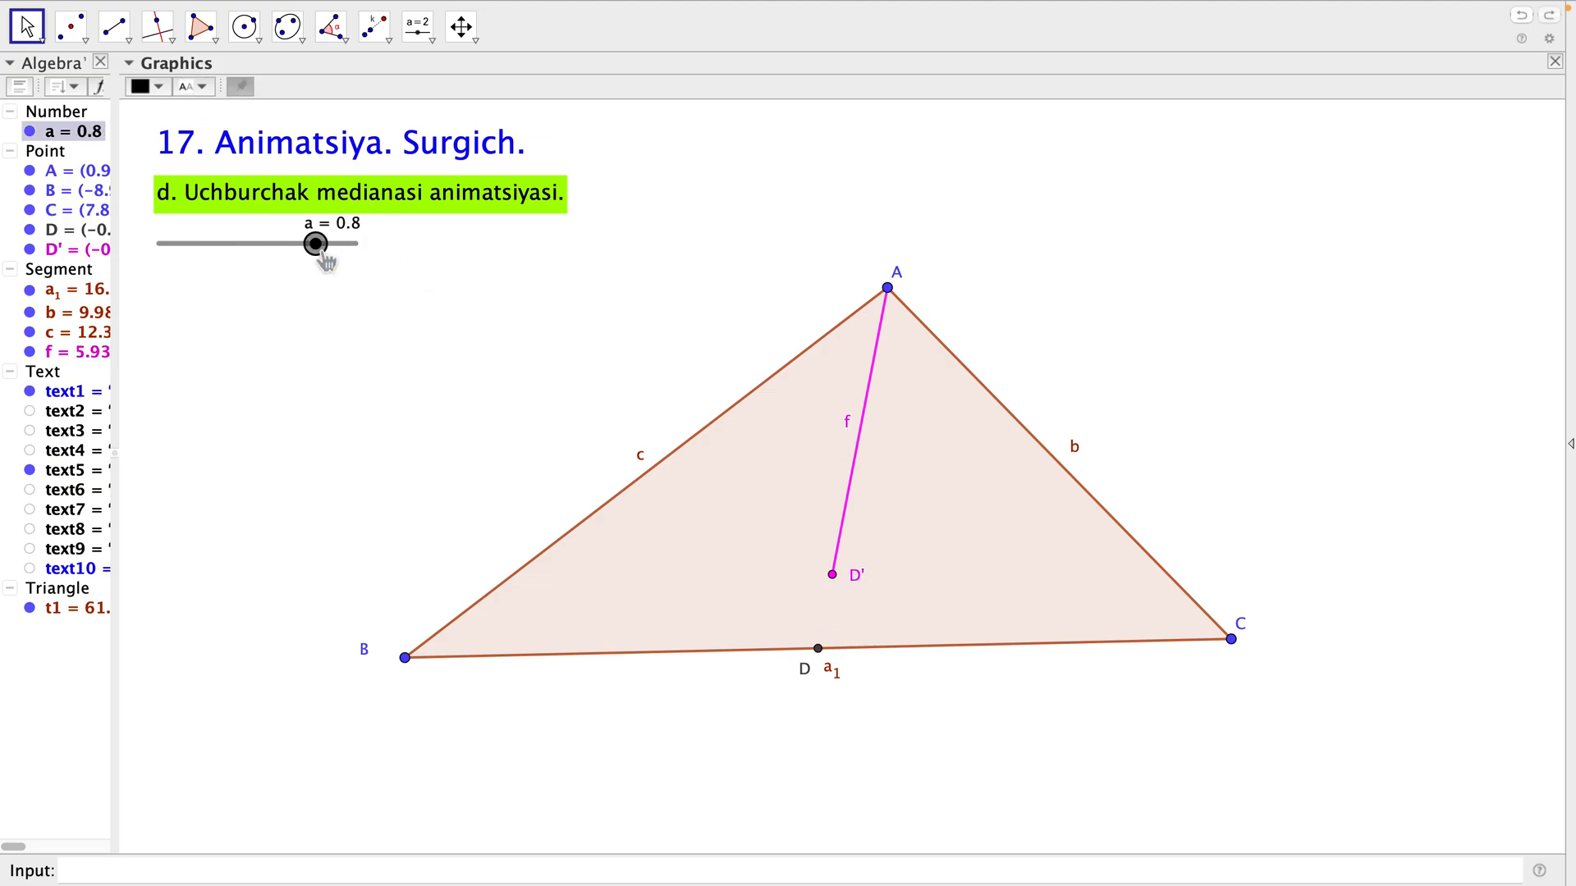
right_click(316, 244)
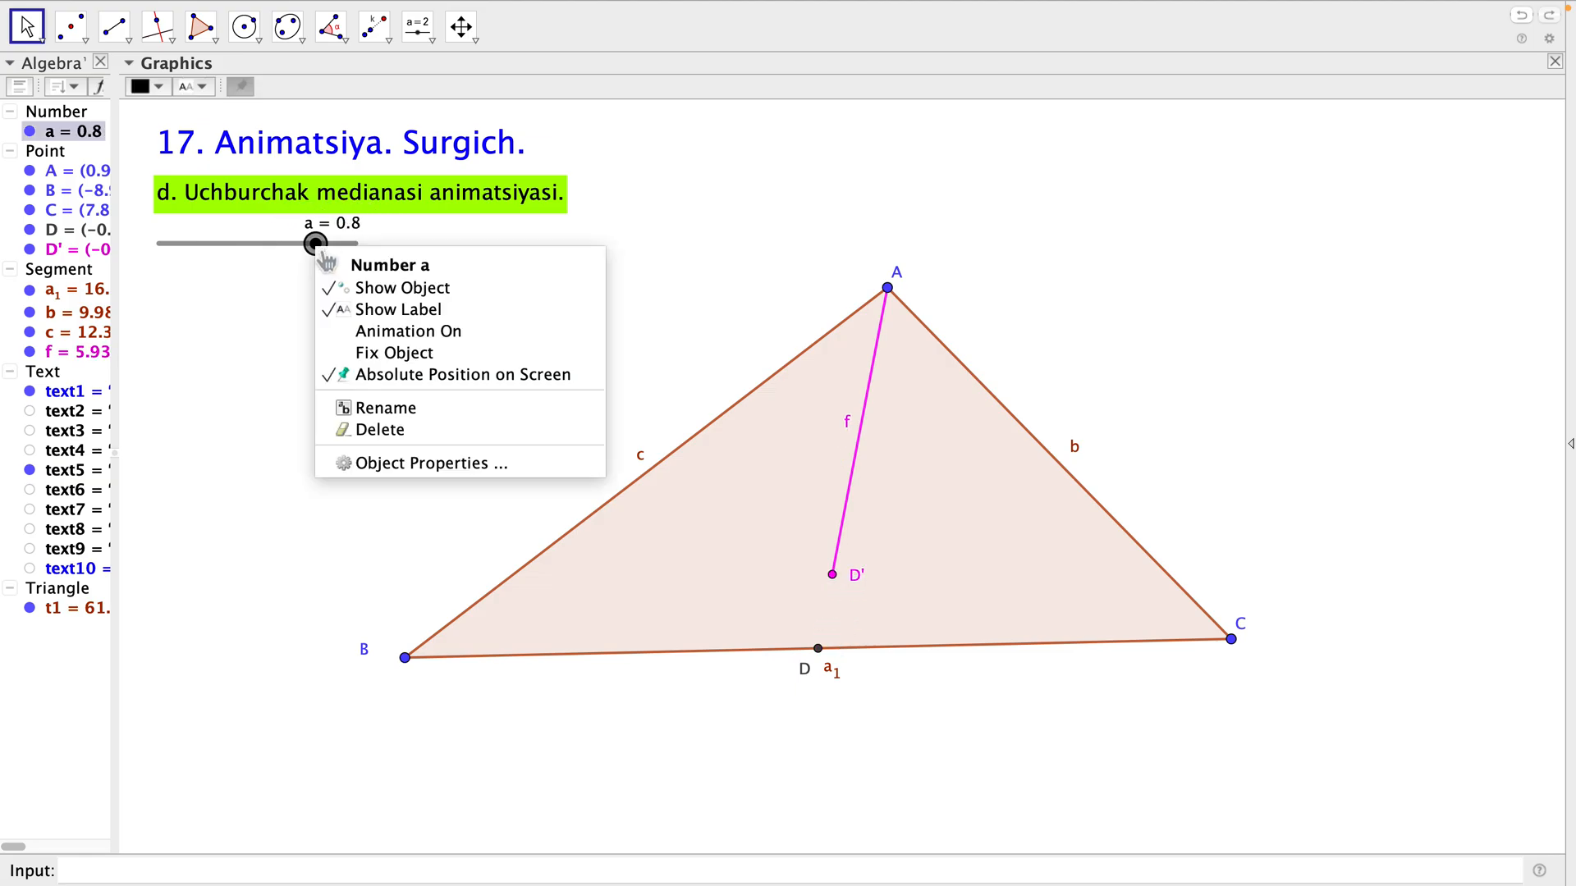
click(424, 464)
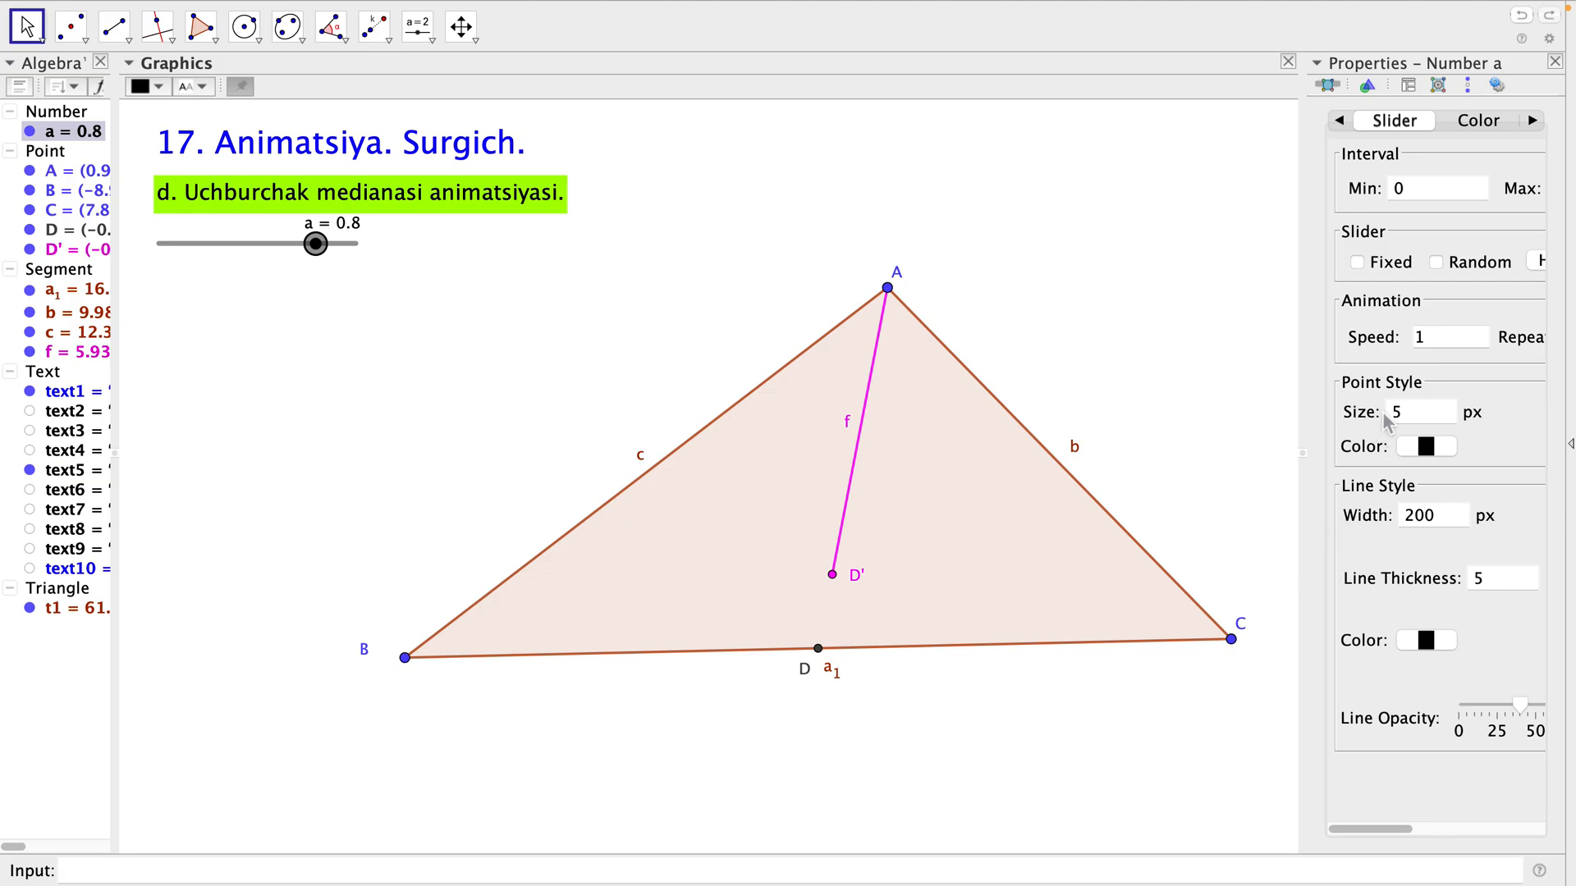
drag(1368, 830, 1469, 829)
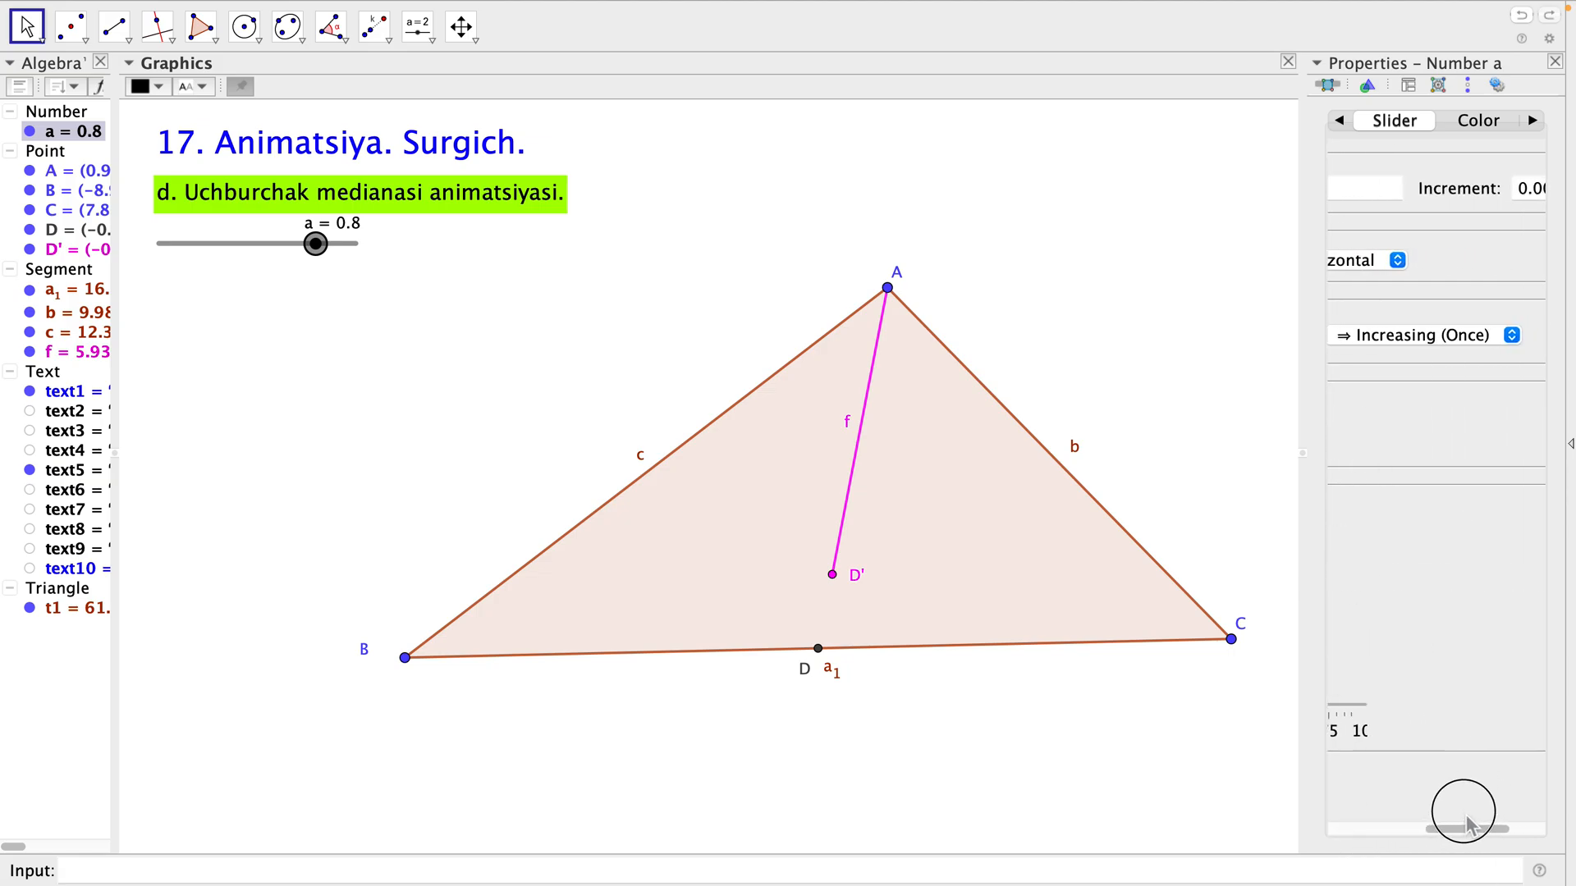
click(1475, 338)
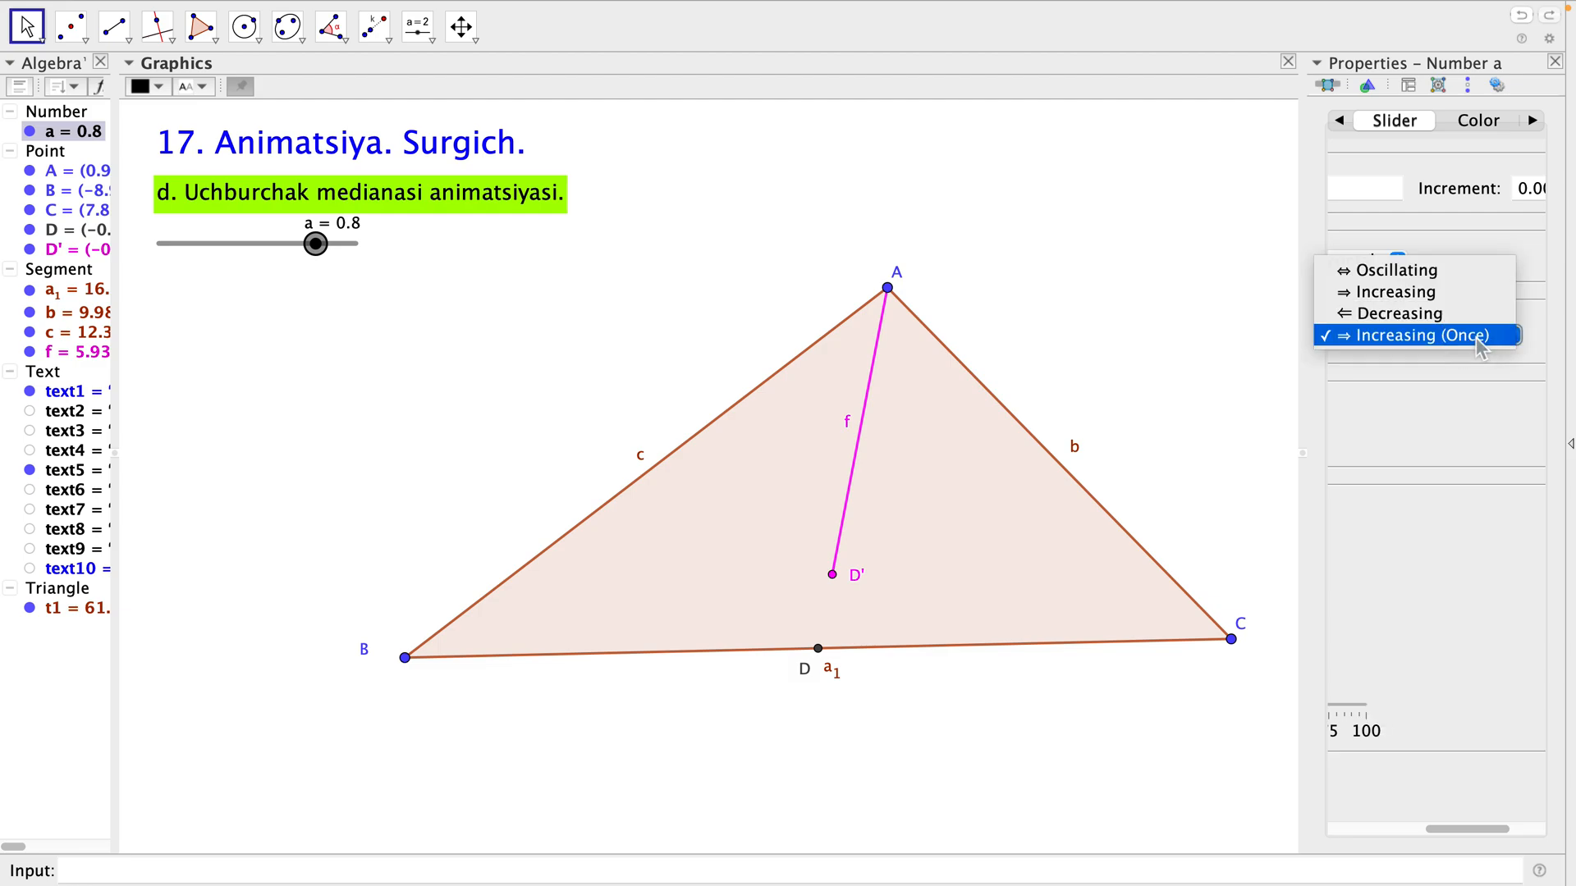
click(1422, 279)
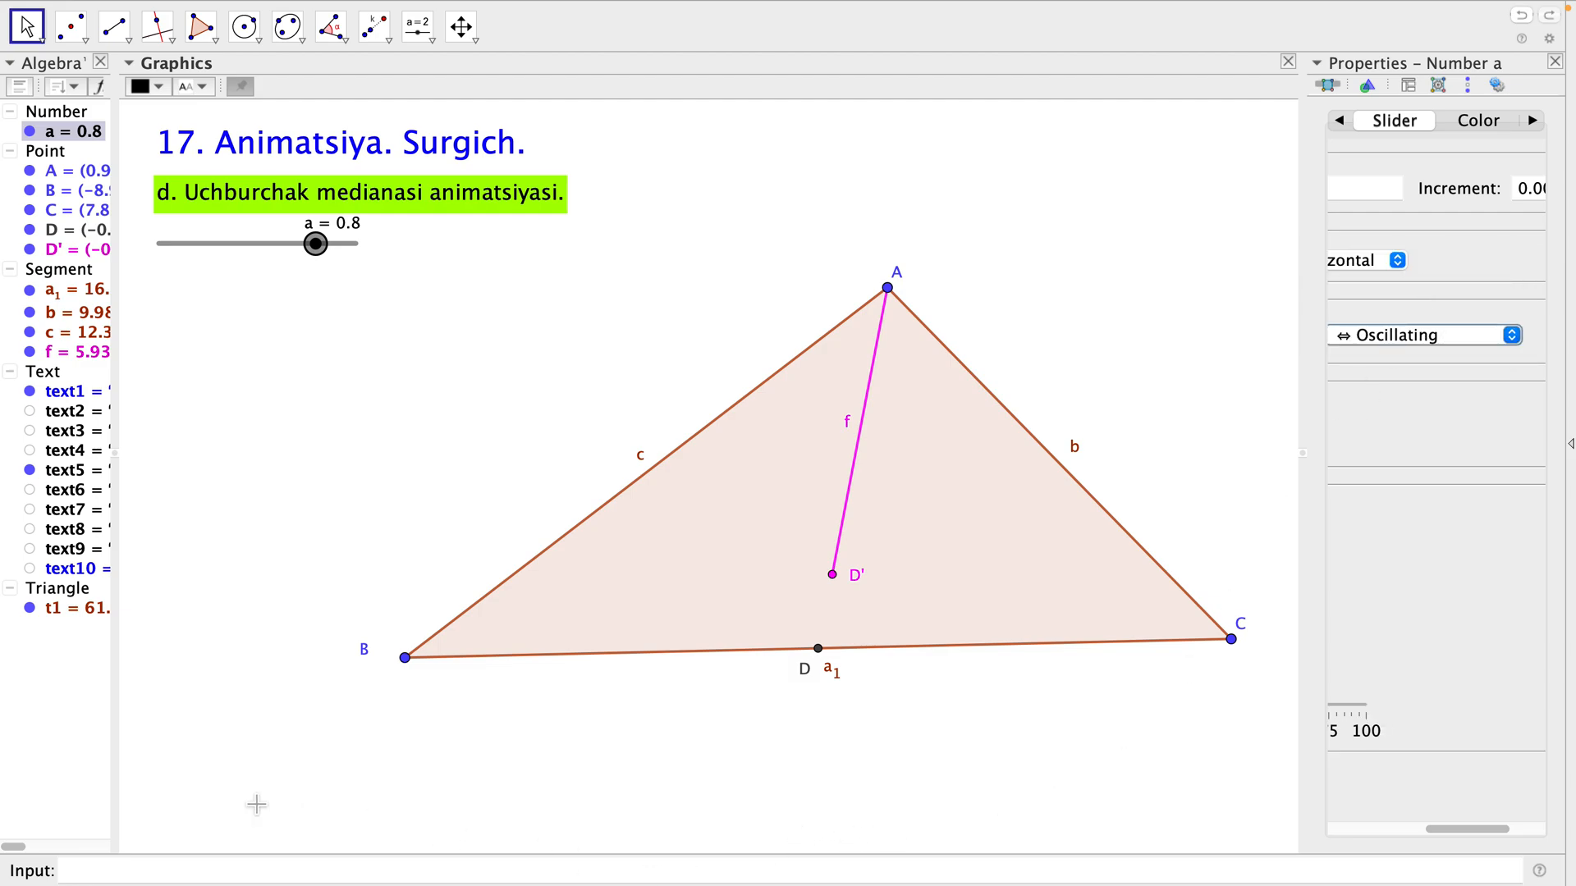
Turn on the oscillating animation of slider a and review the available repeat modes.
right_click(321, 255)
click(408, 328)
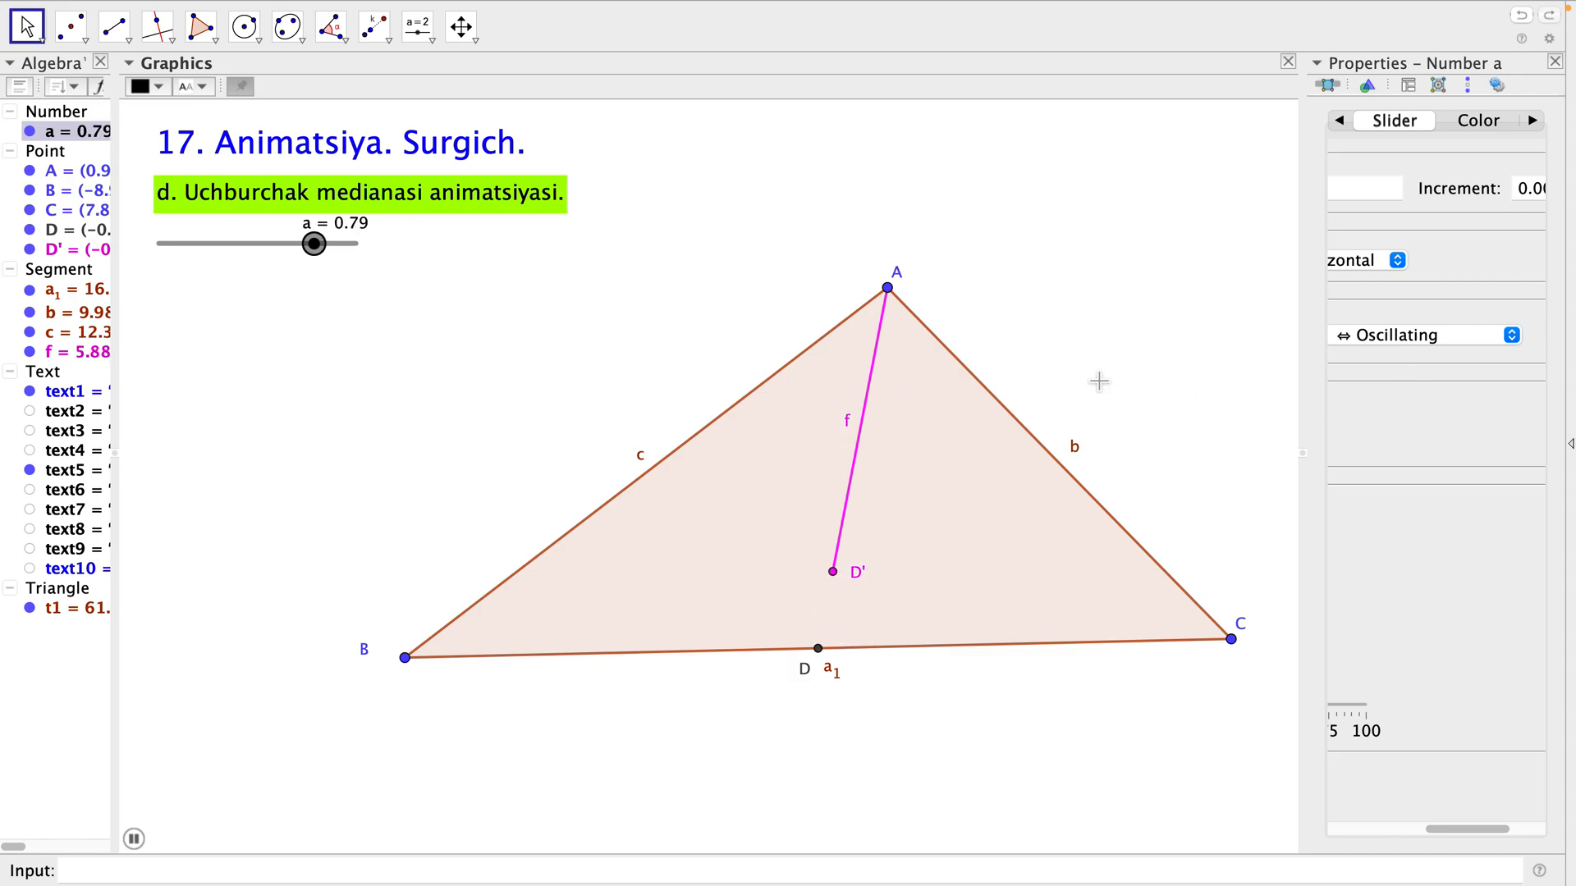
click(1480, 338)
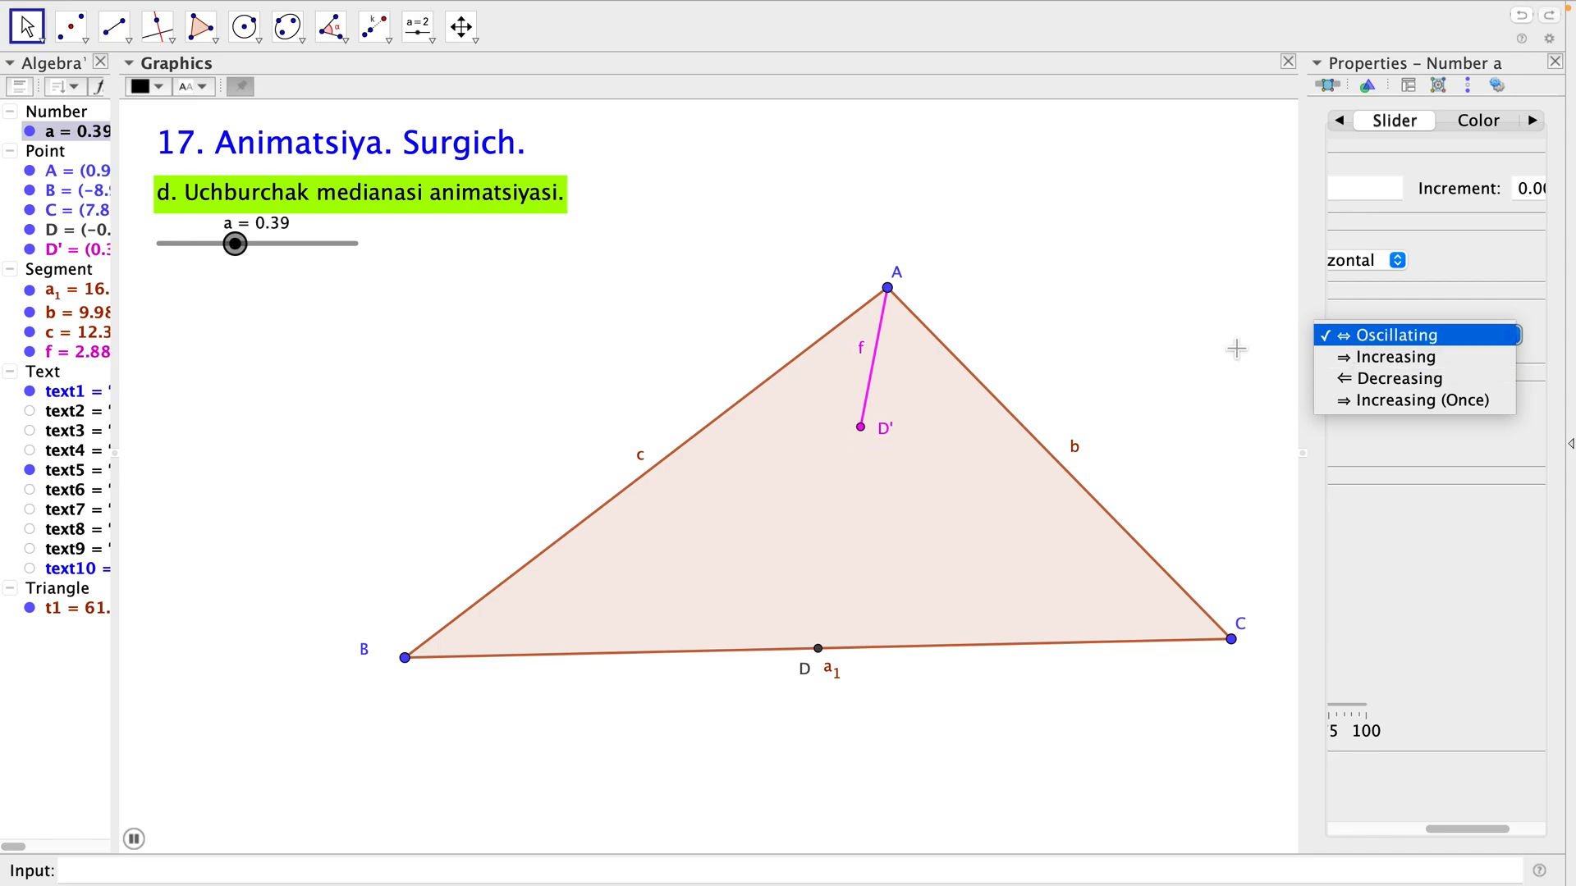
click(1387, 443)
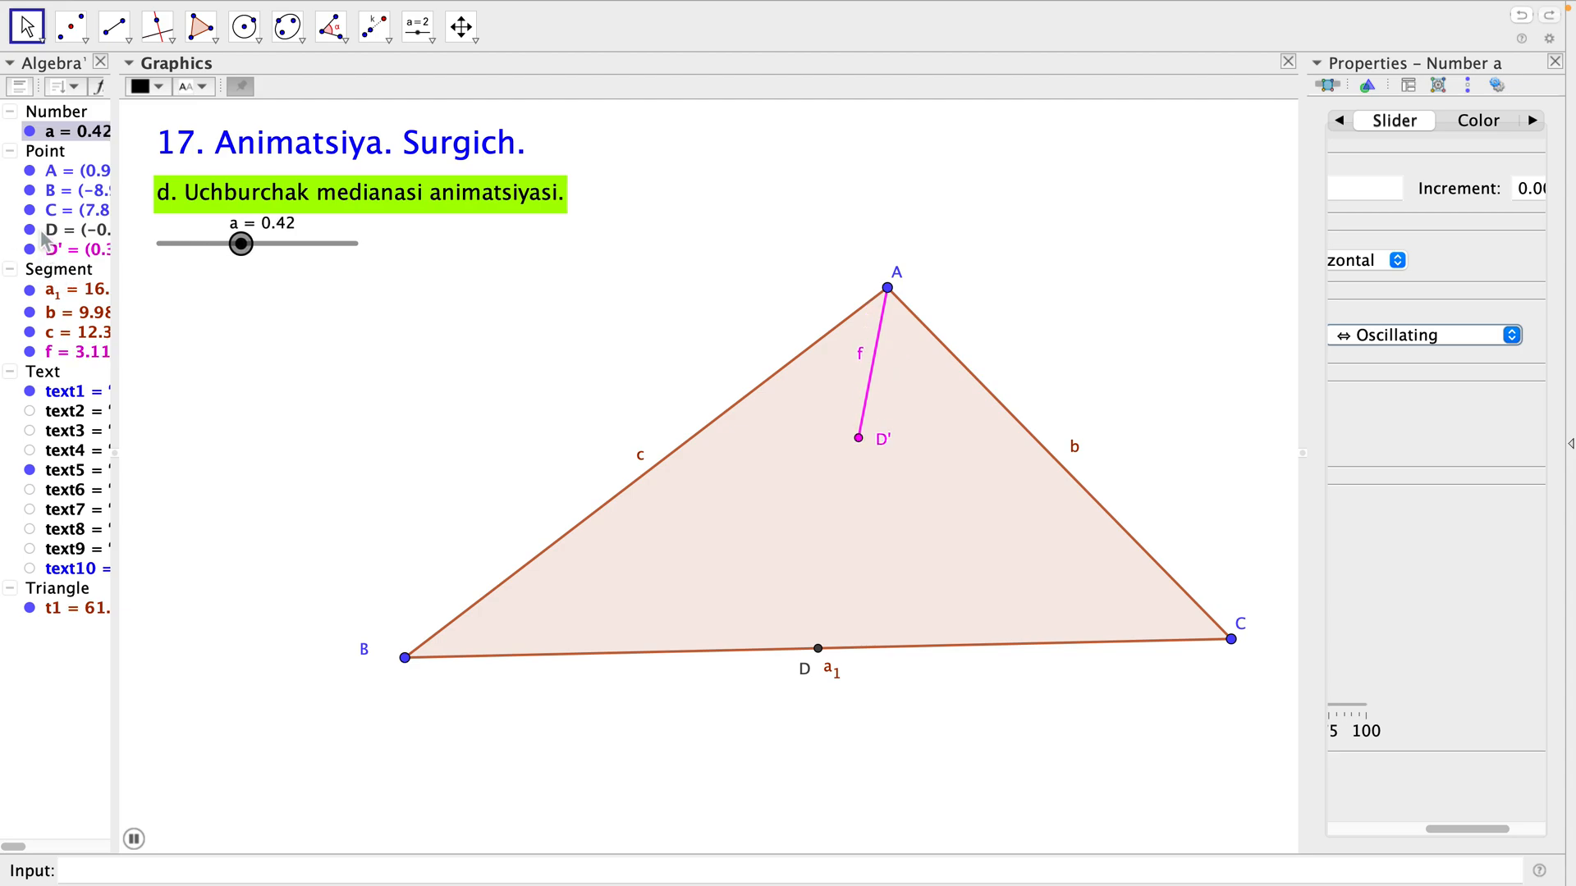
Hide the median heading text5 and show text6, "e. Uchburchak balandligi animatsiyasi.".
click(31, 472)
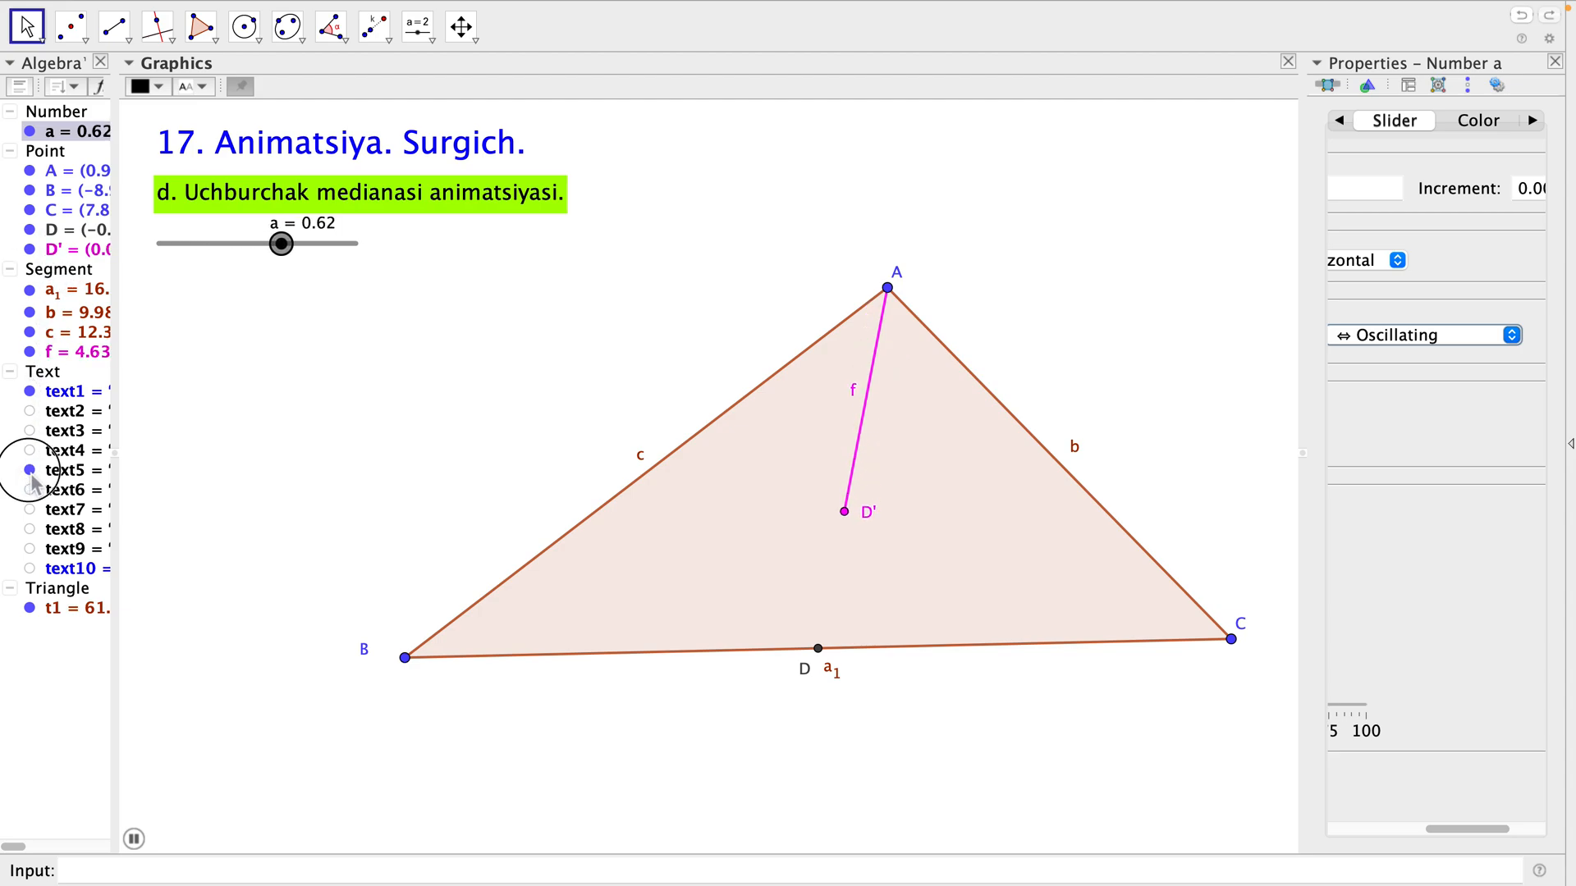
click(33, 493)
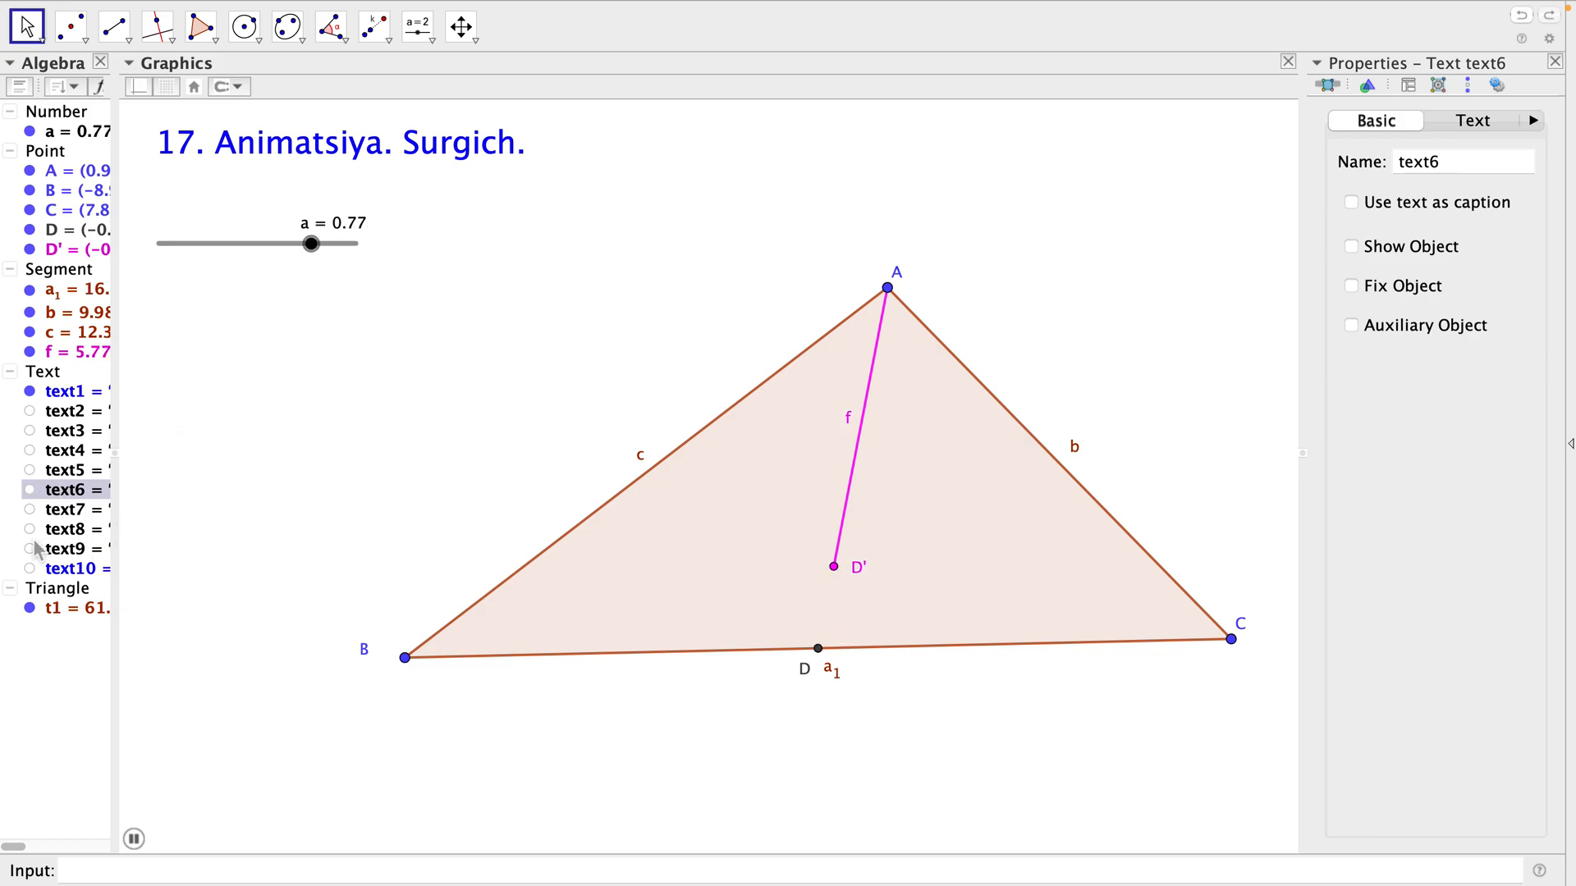
click(29, 490)
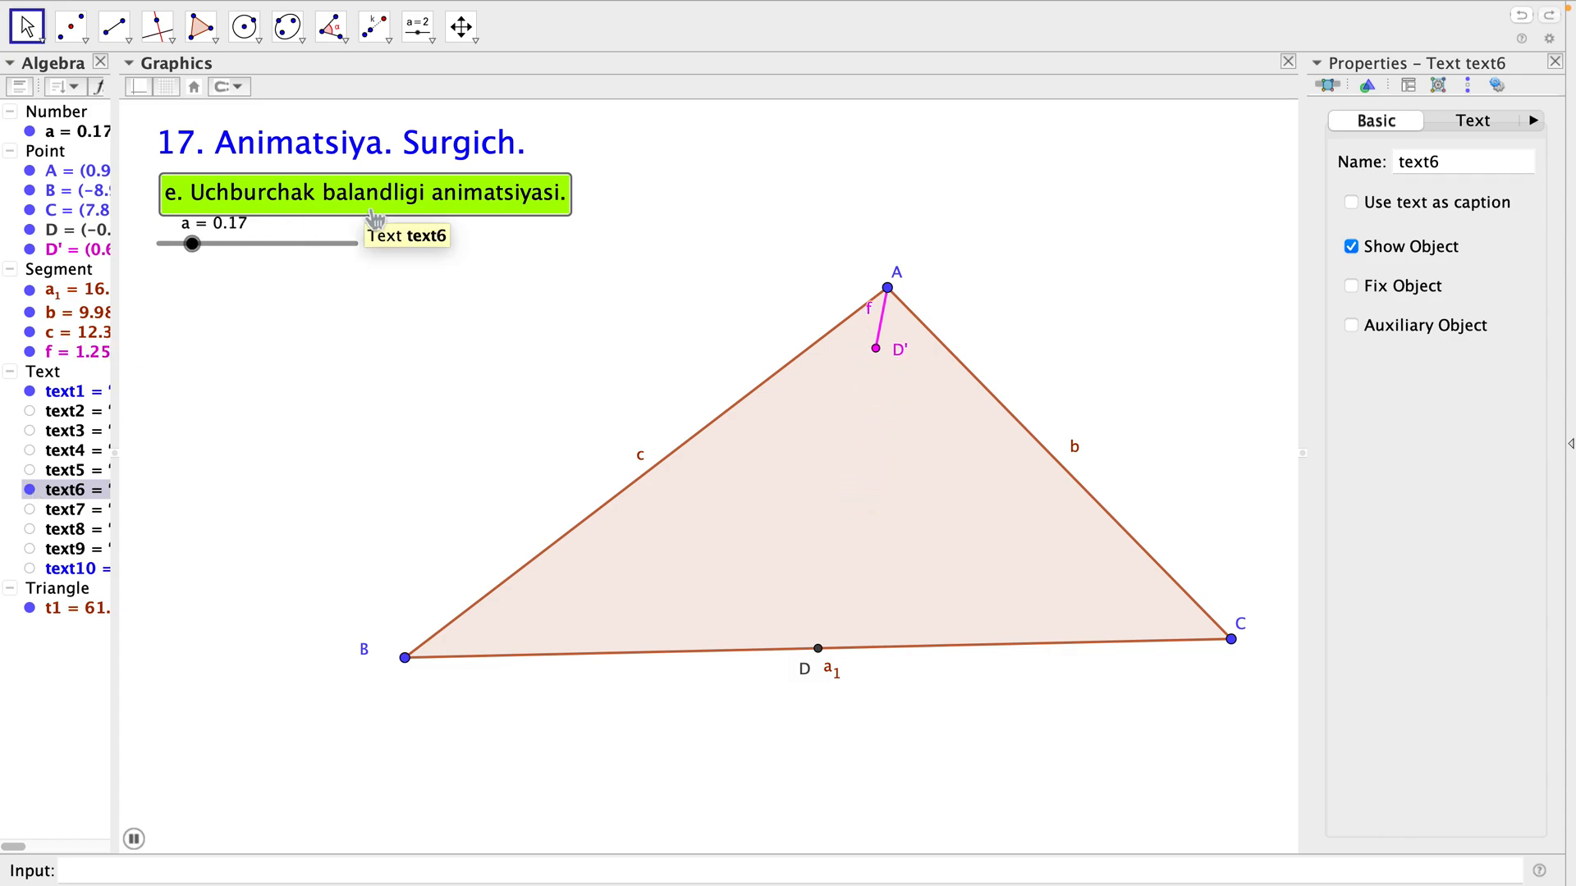
Stop the running animation and move slider a to 0.48.
click(194, 246)
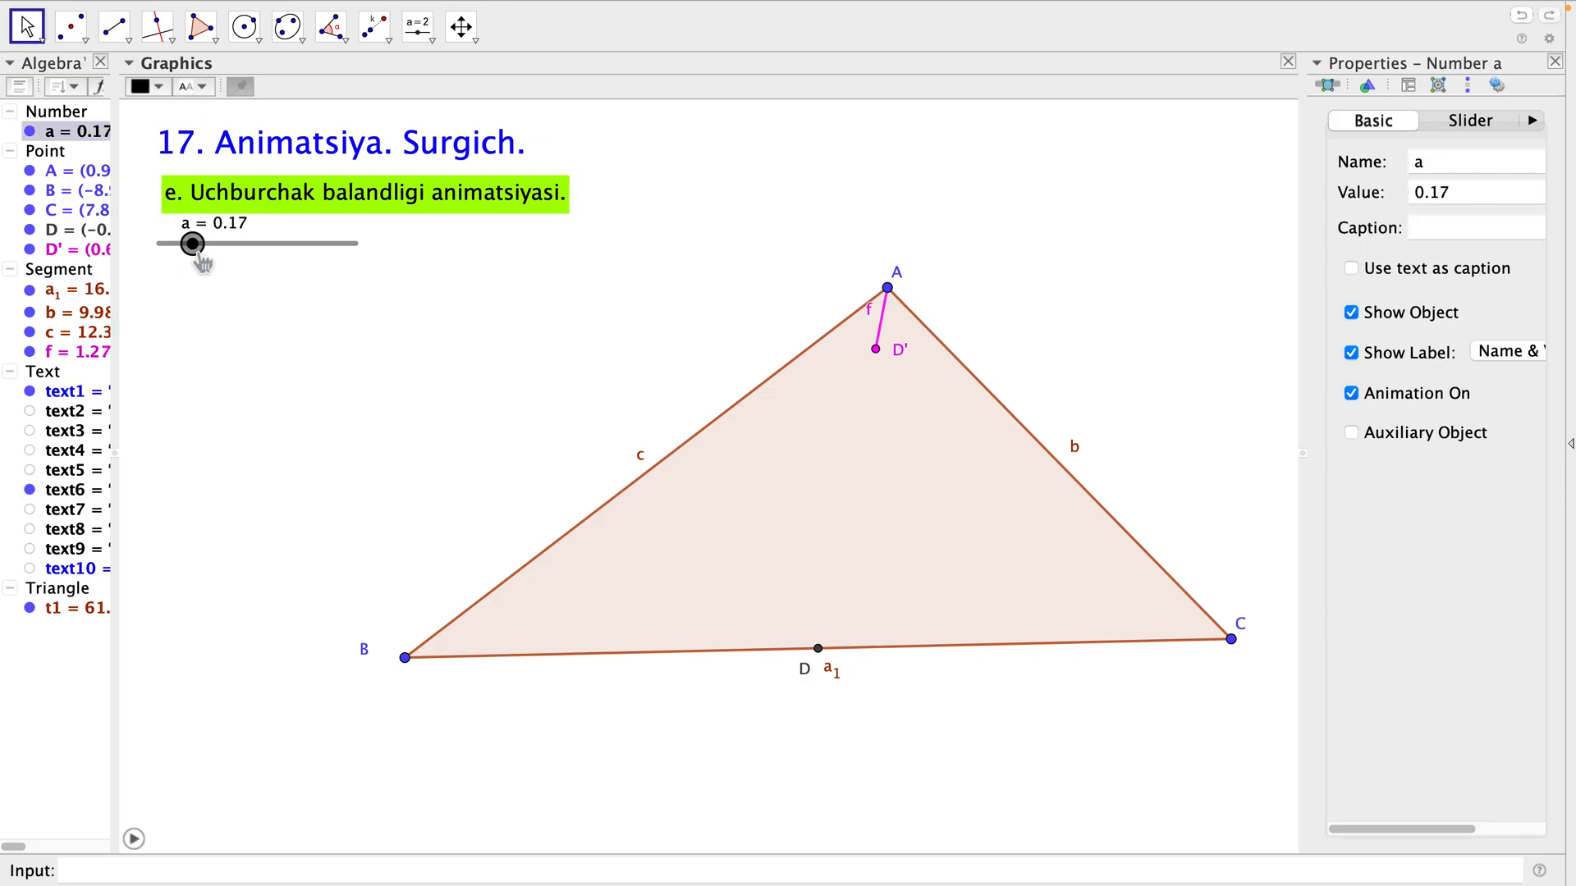
drag(201, 261, 263, 262)
click(286, 316)
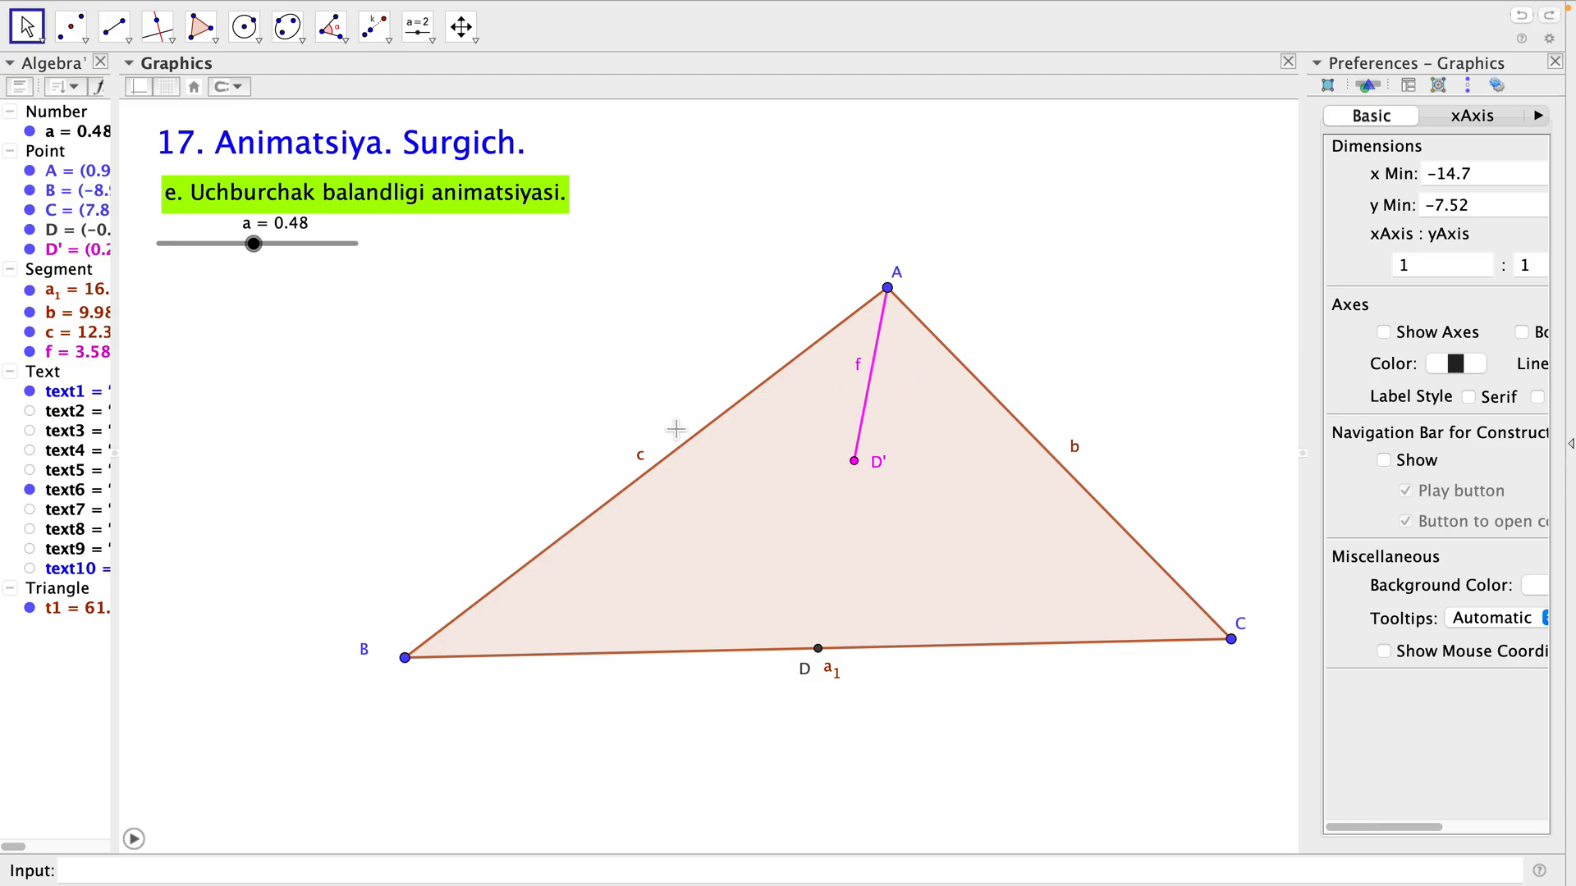
Hide segment f, the dilated point D' and midpoint D, leaving only triangle ABC.
click(29, 352)
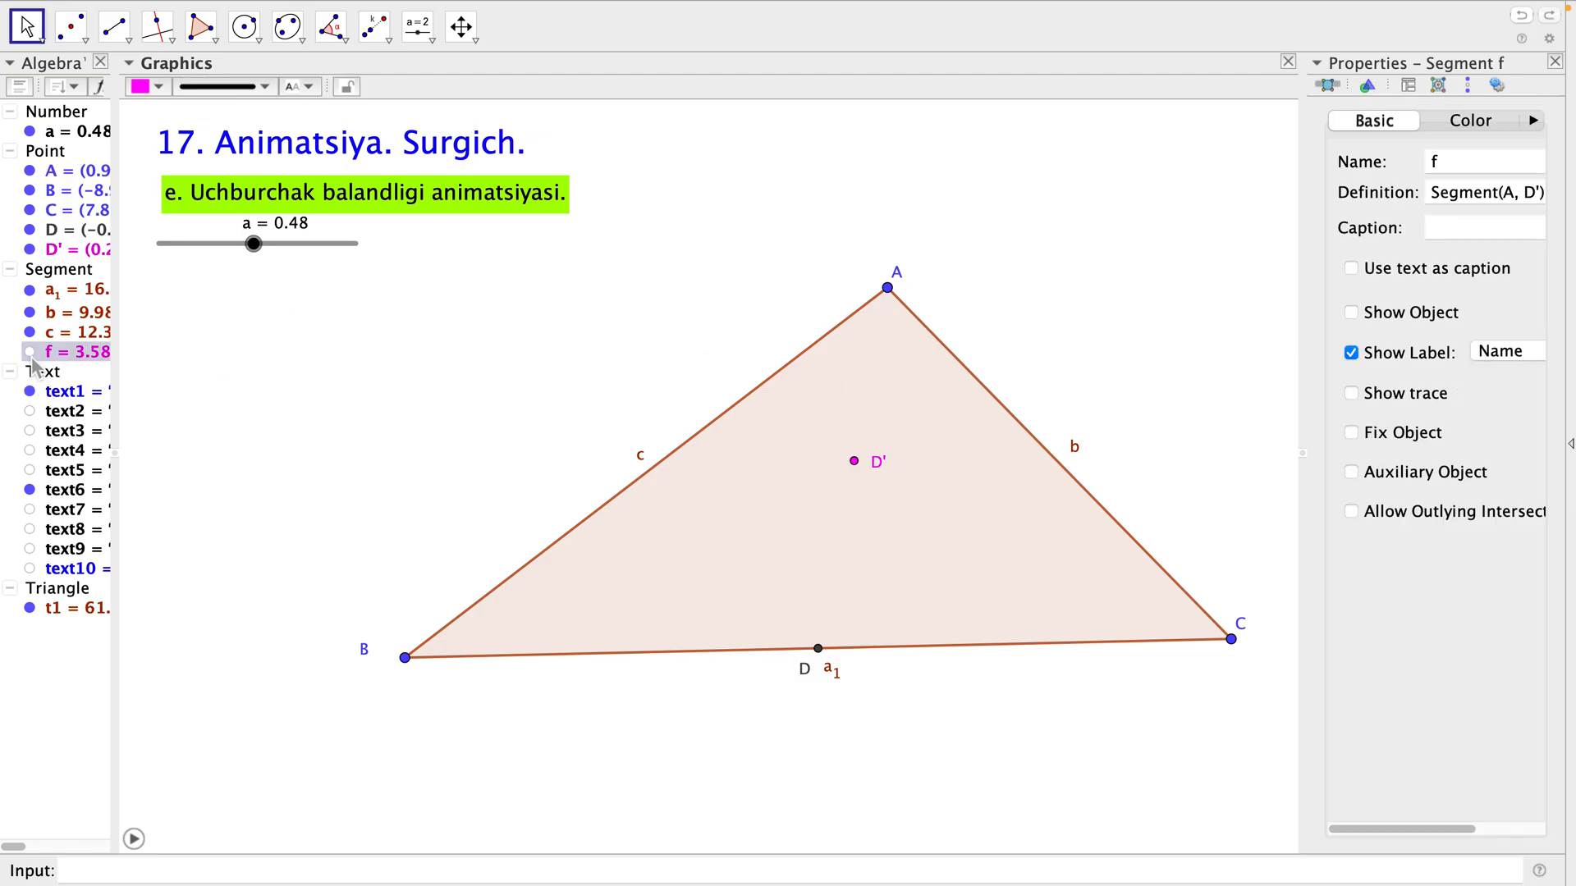
click(30, 250)
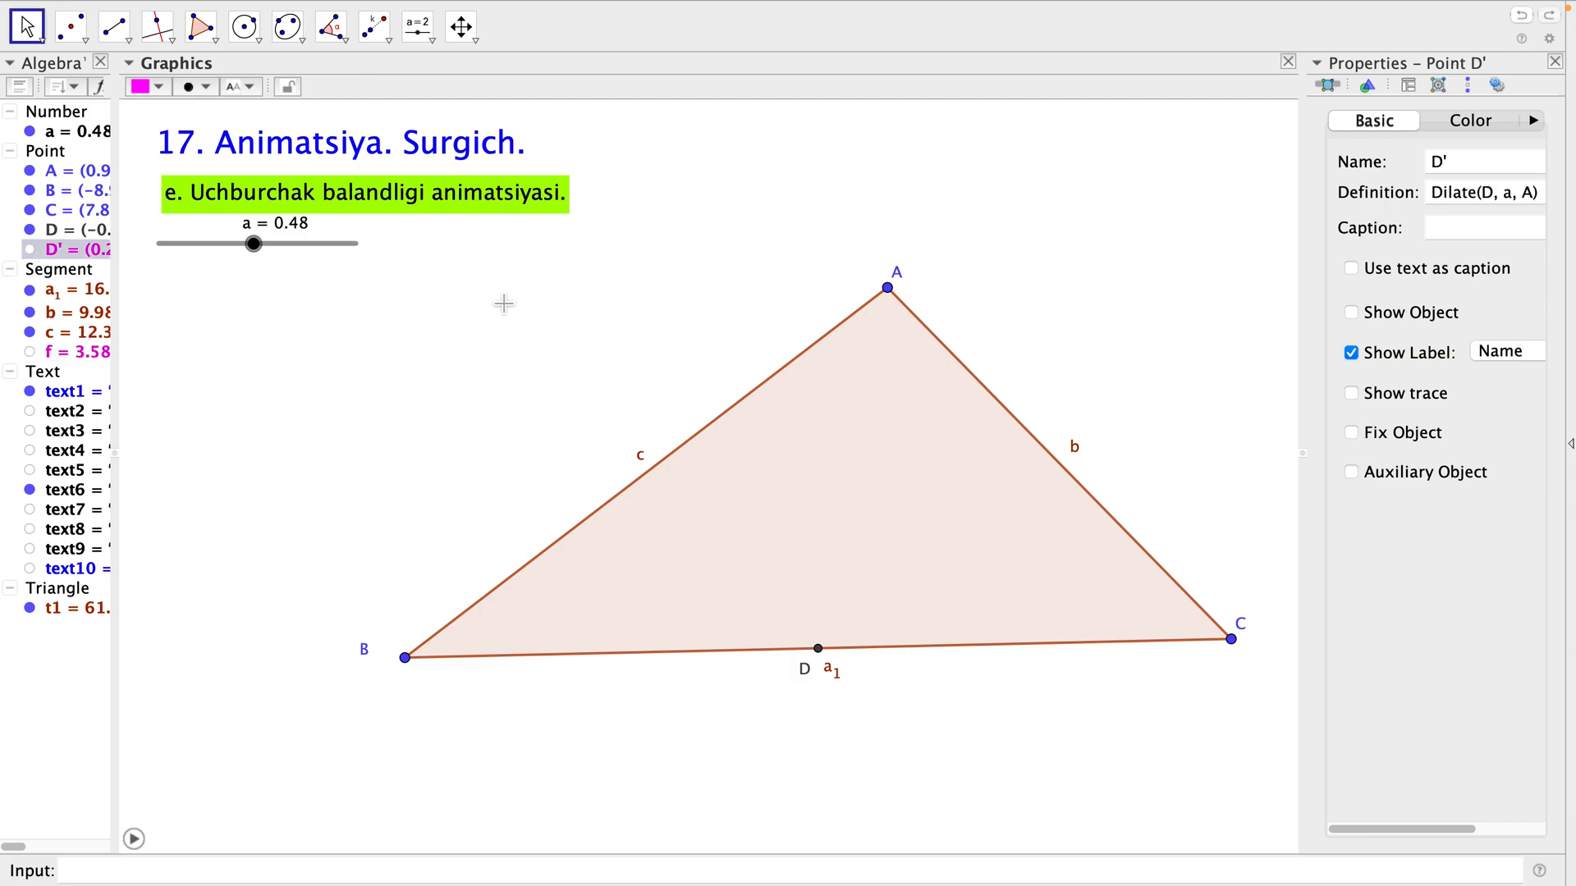
click(819, 650)
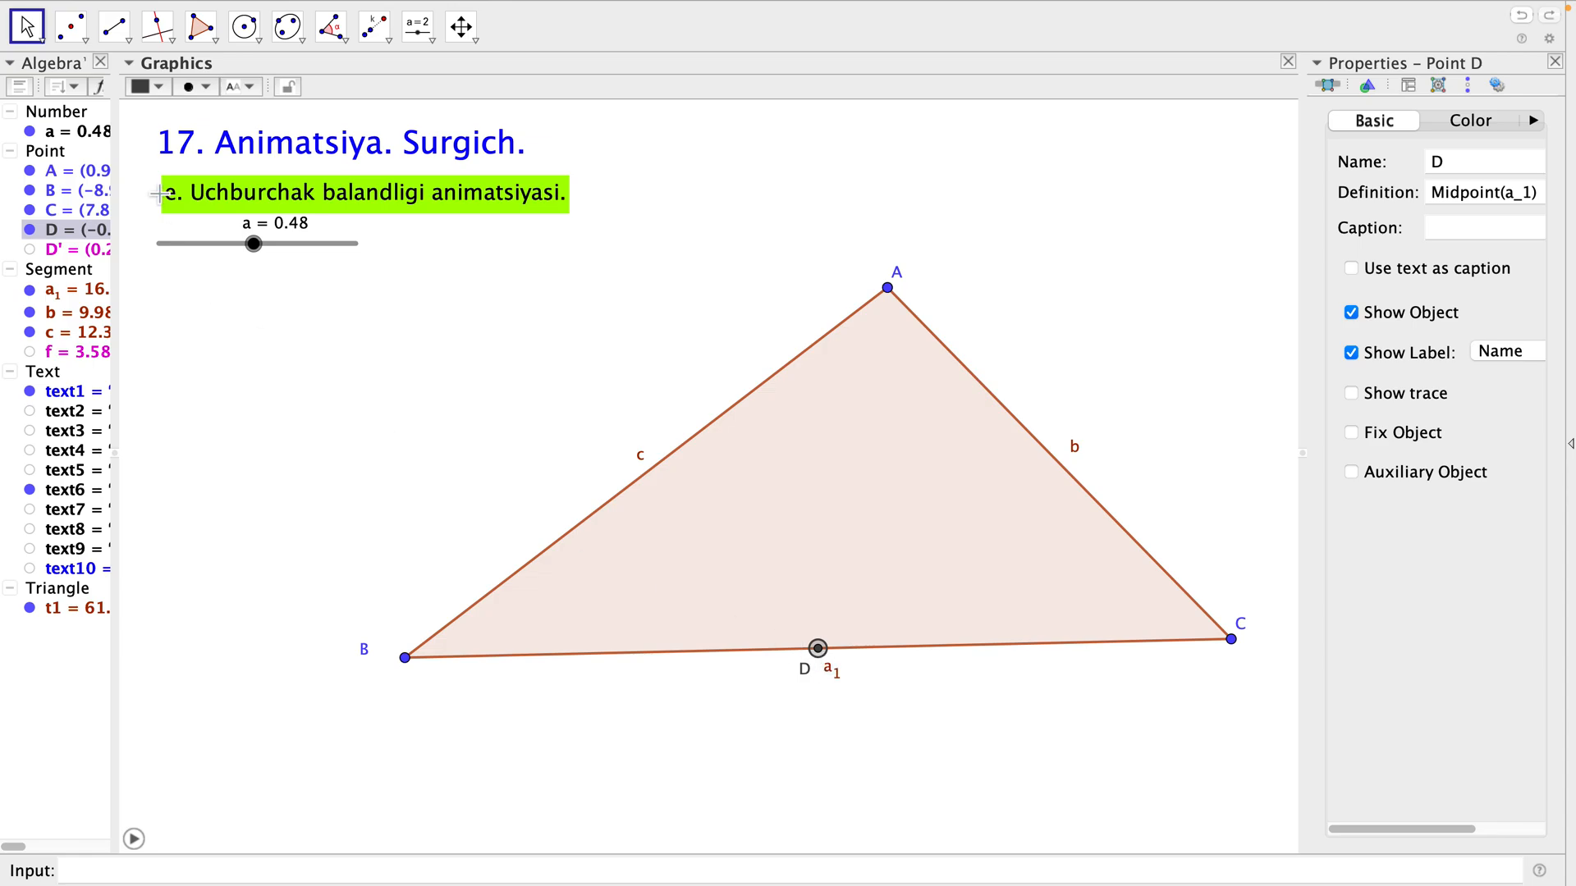
click(30, 230)
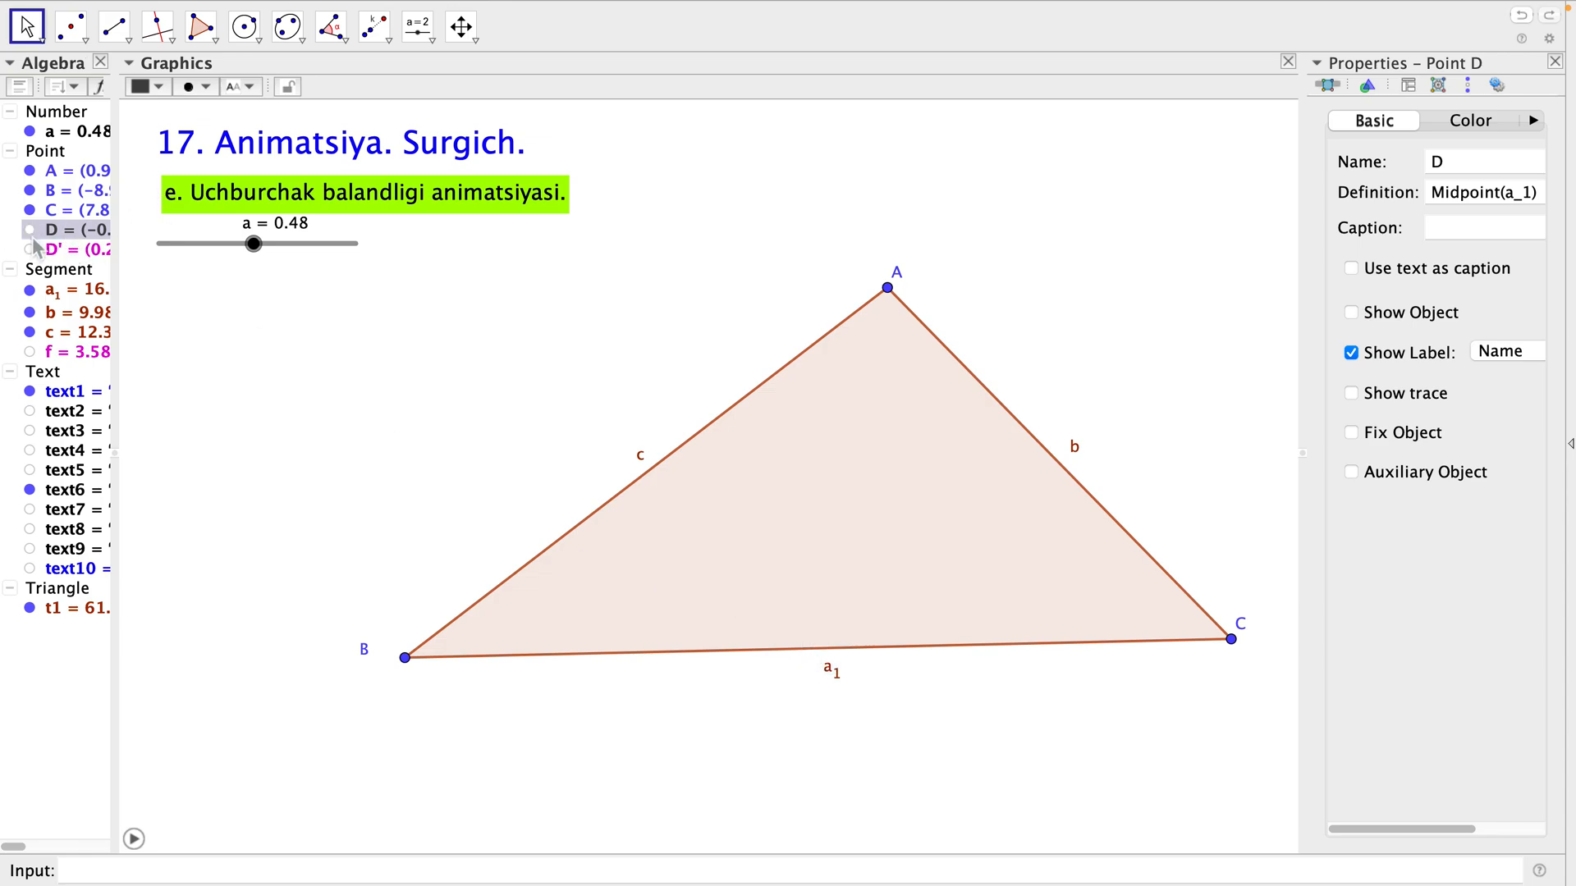
click(464, 316)
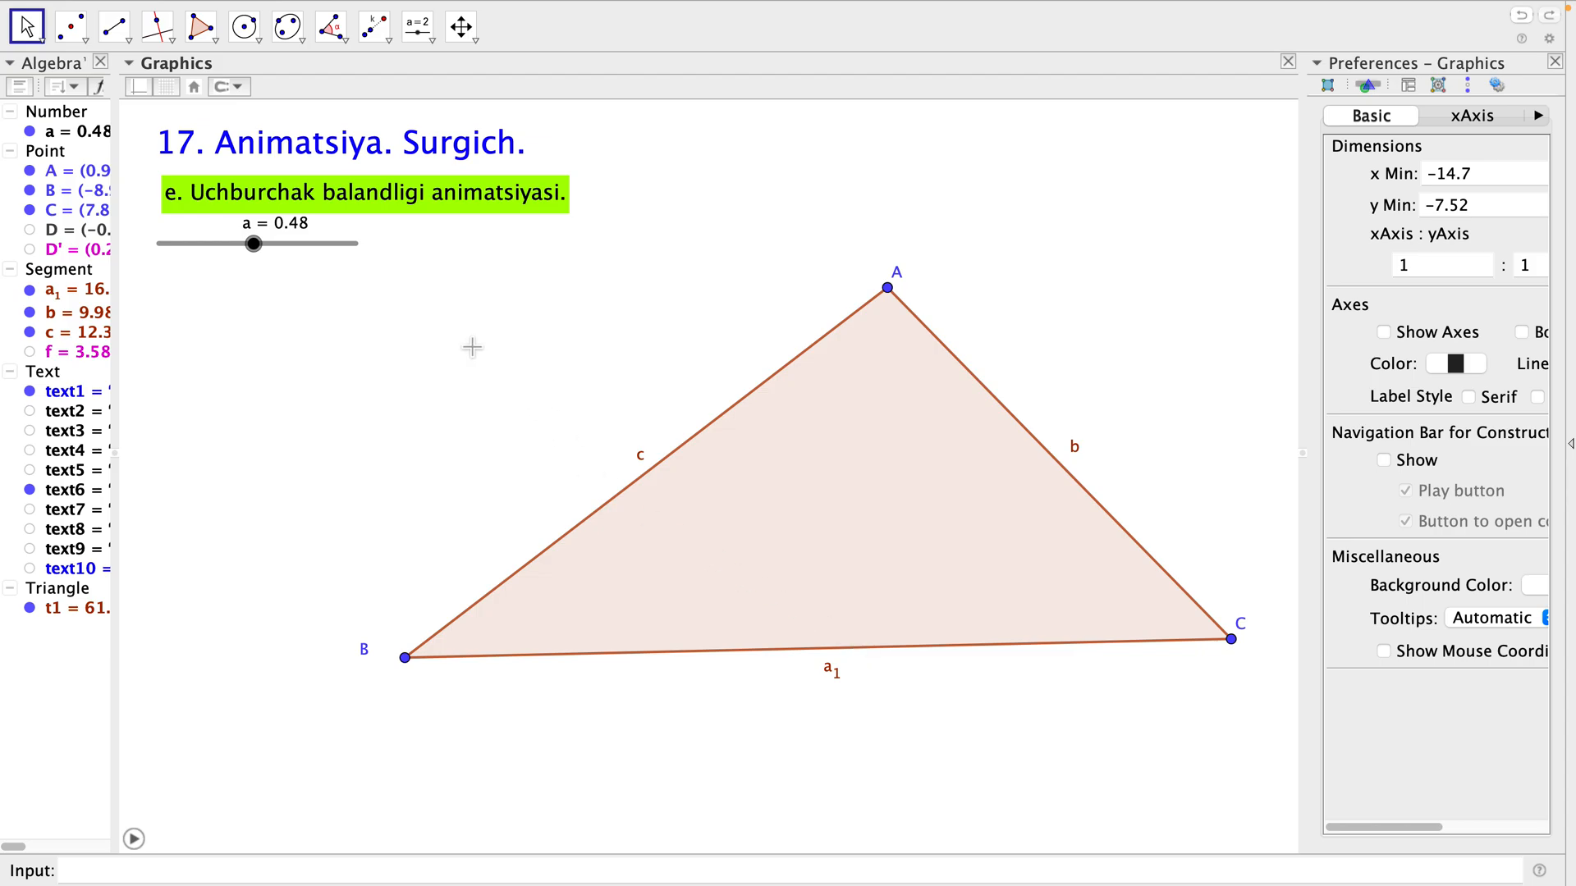
Construct a perpendicular line through vertex A to side BC of the triangle.
click(165, 41)
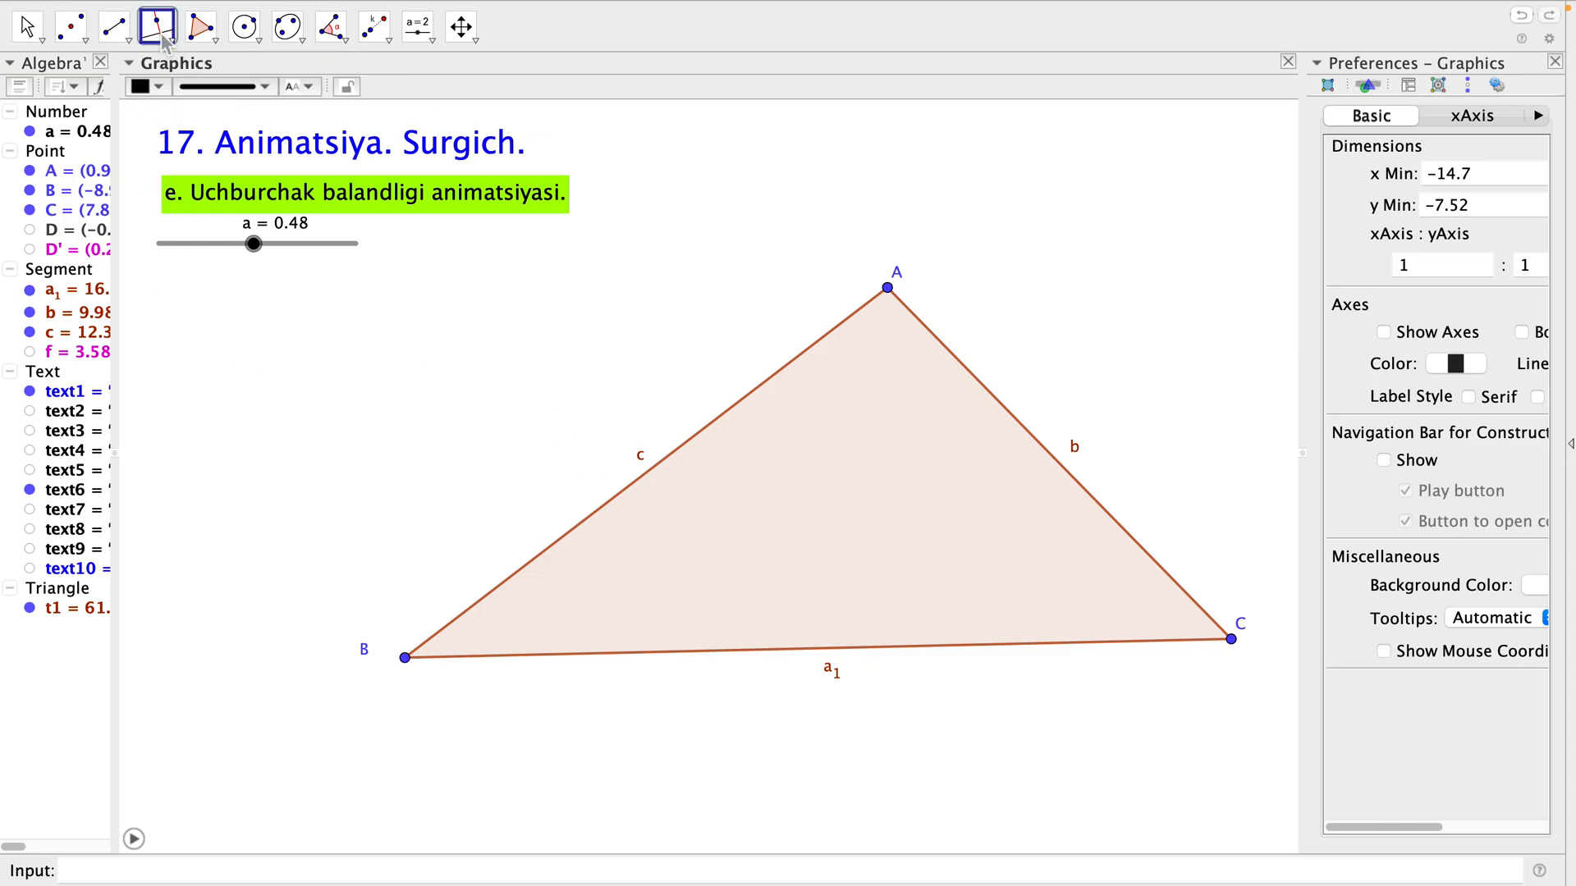
click(166, 41)
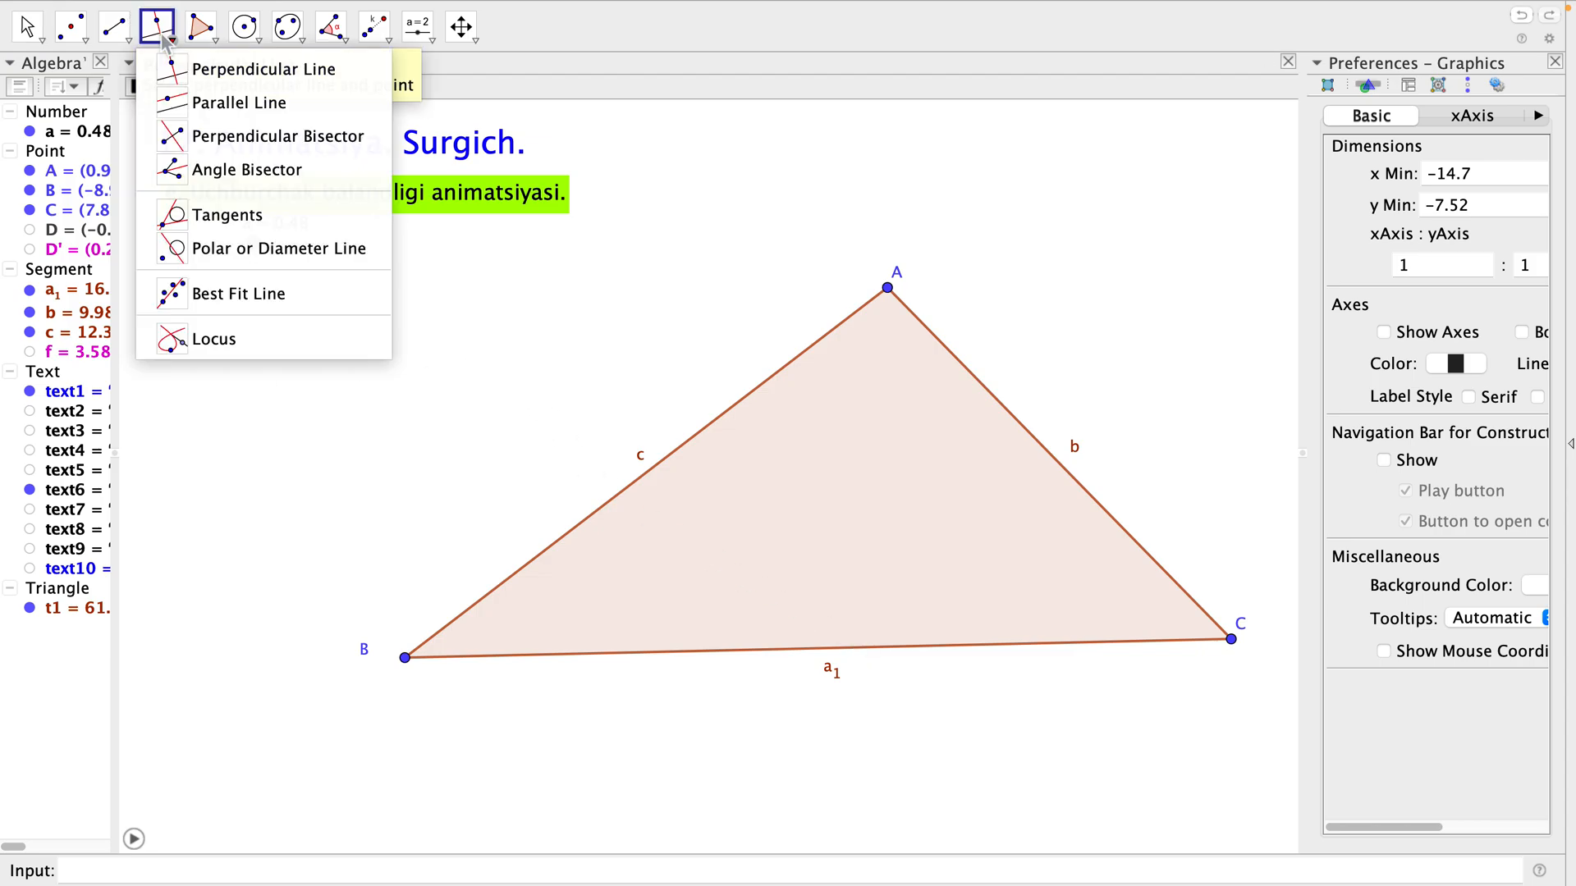
click(176, 74)
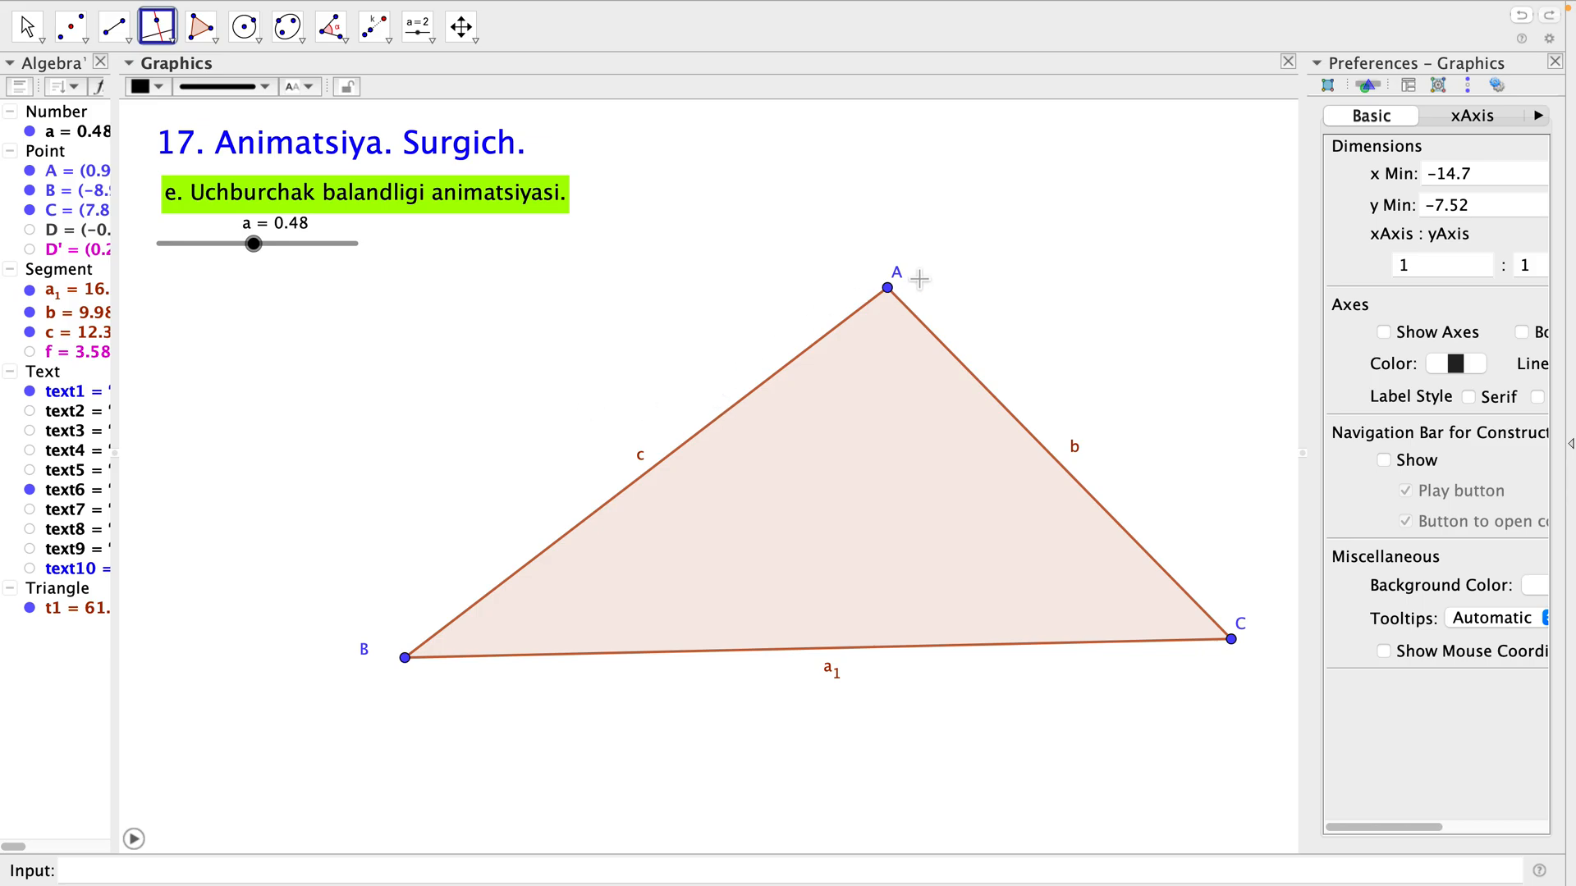
click(893, 292)
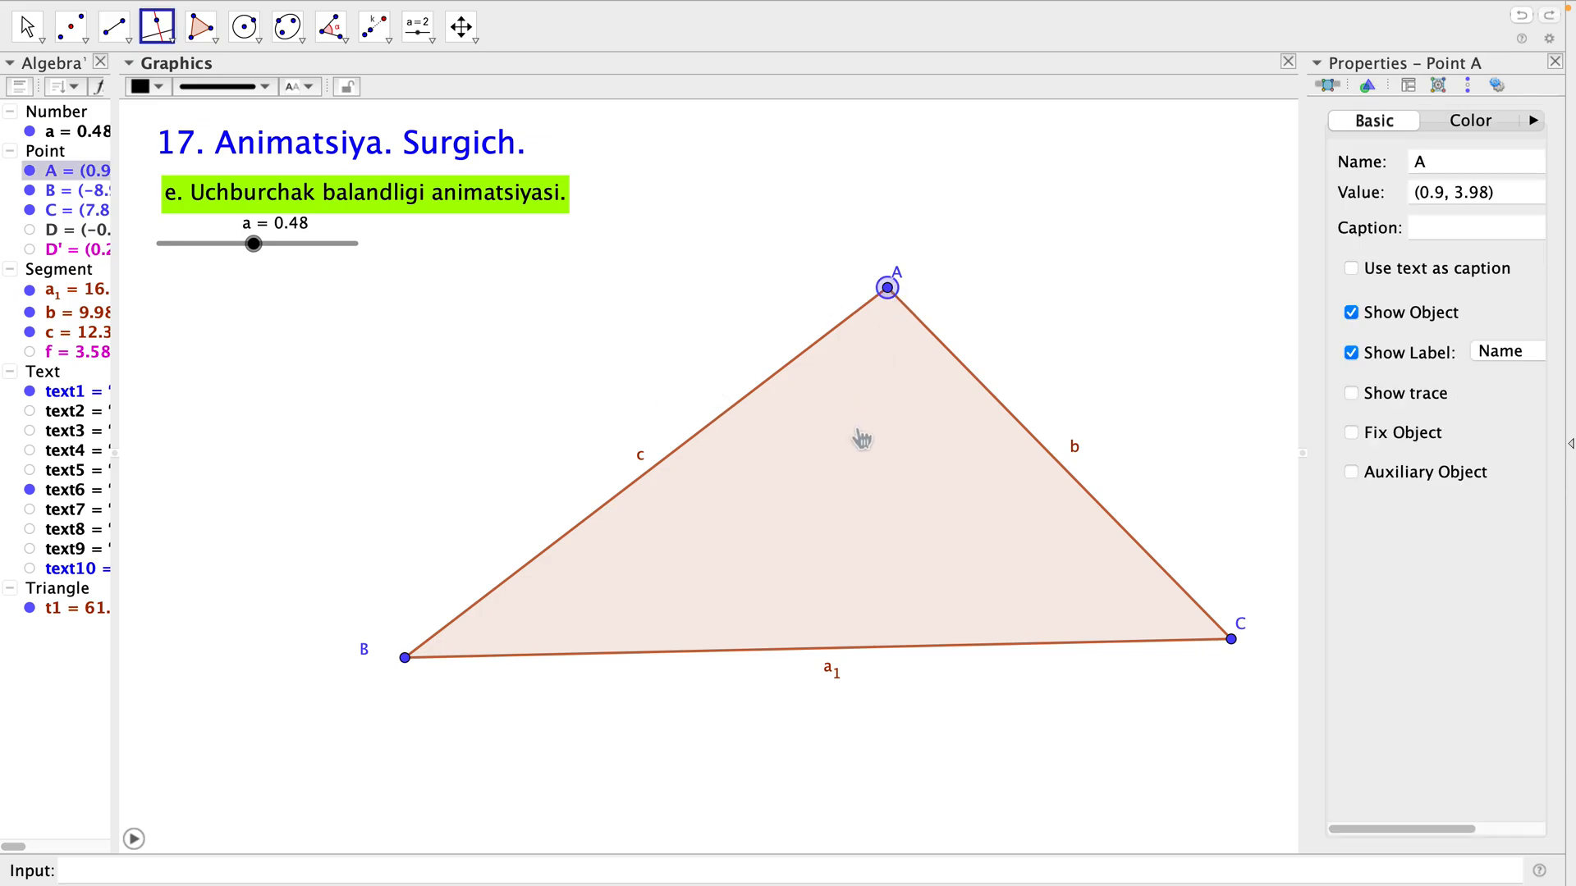
click(906, 649)
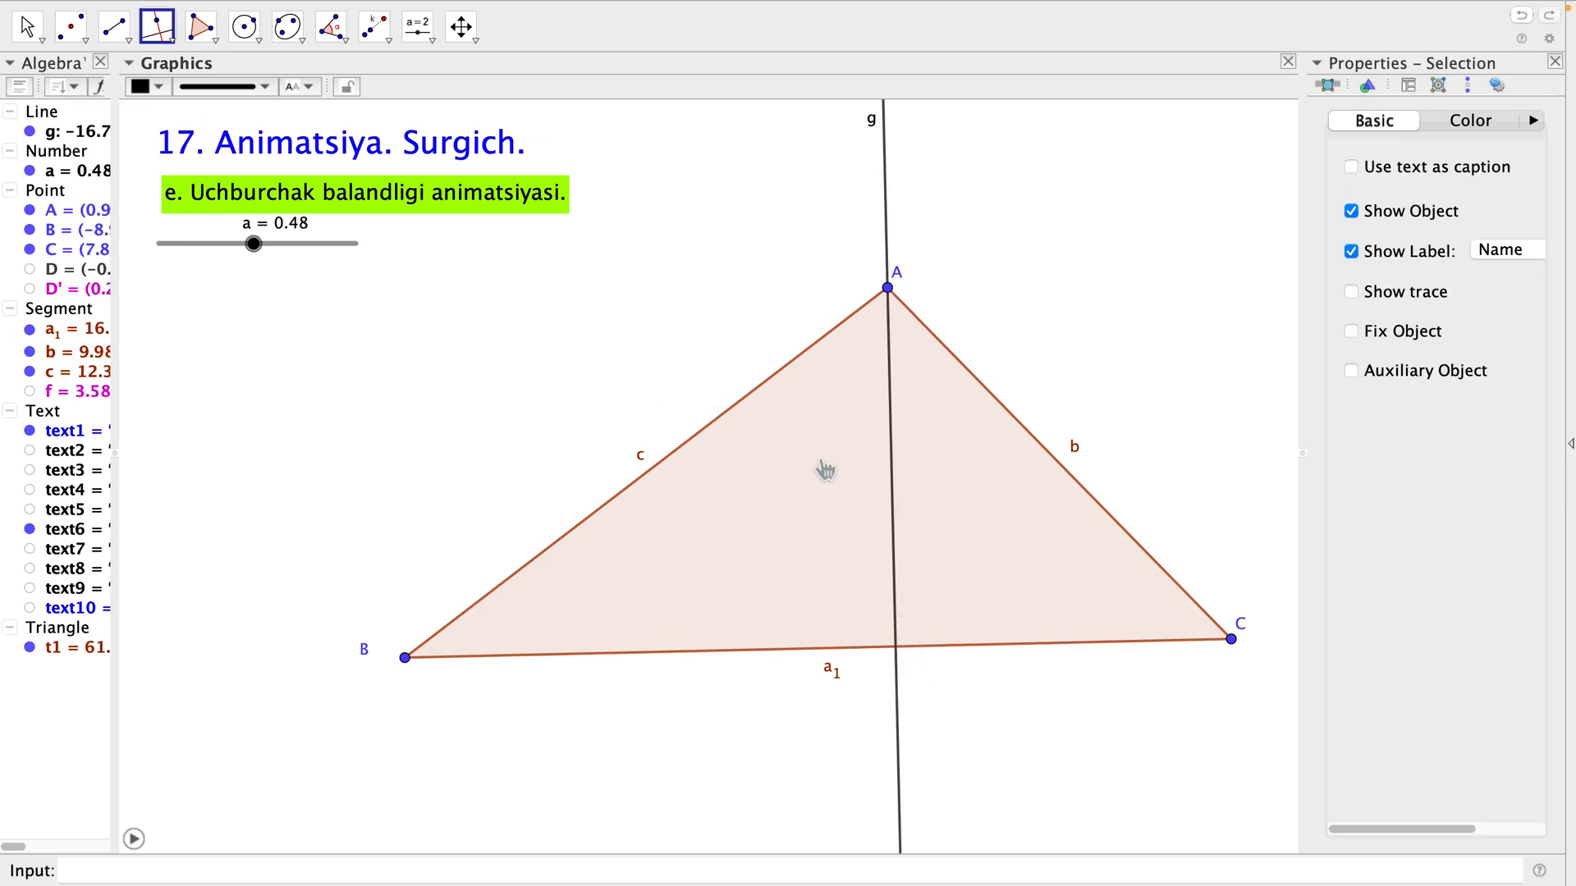
key(Escape)
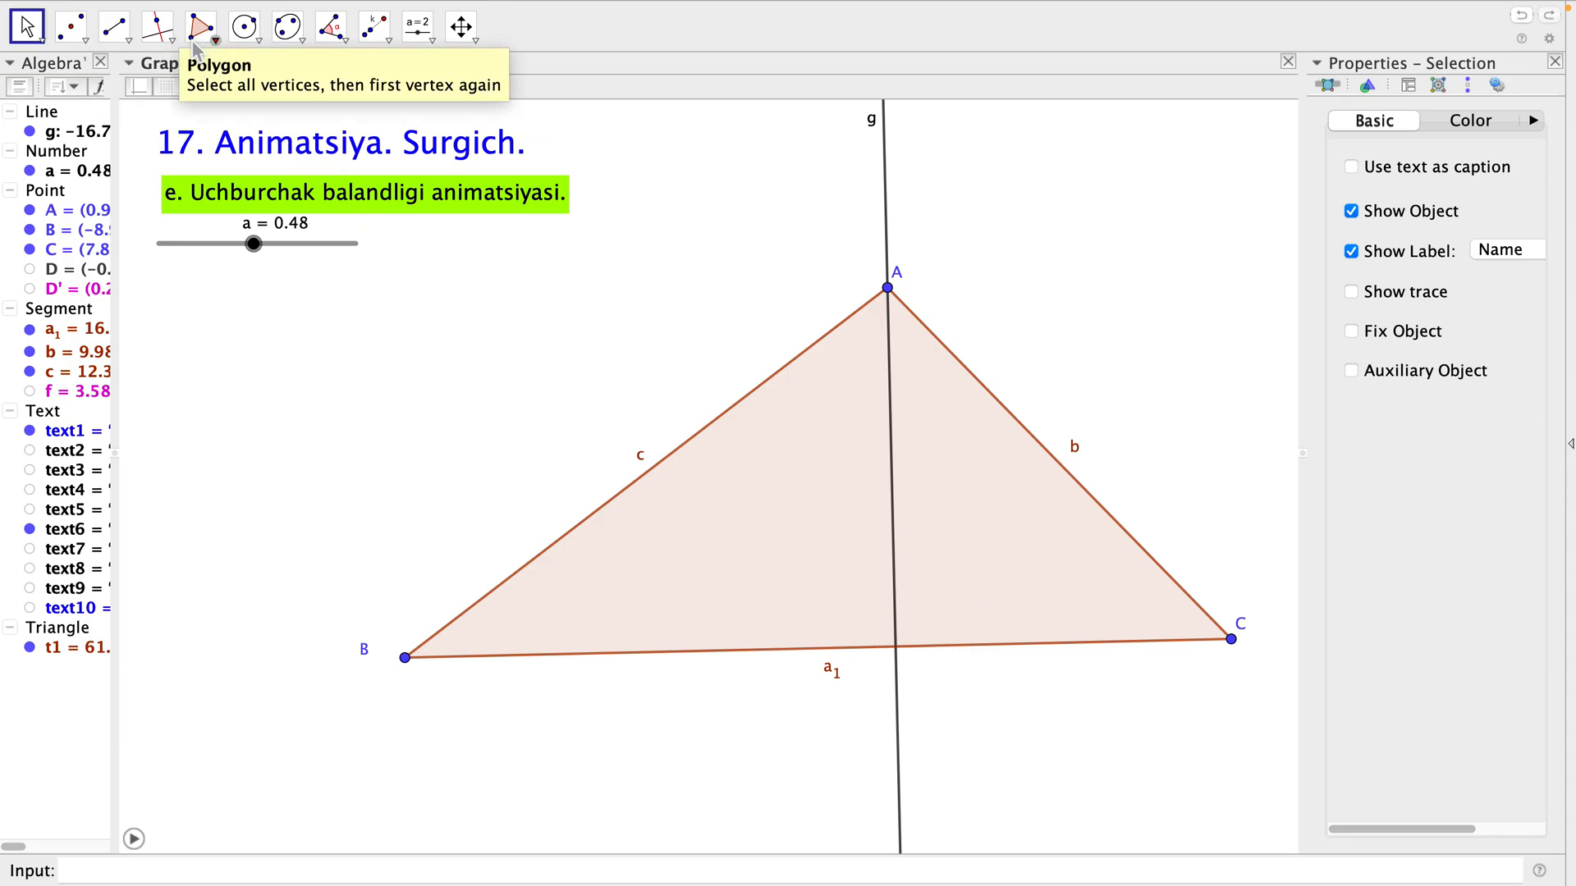
Mark the intersection of the perpendicular line g with side BC and hide line g.
click(92, 44)
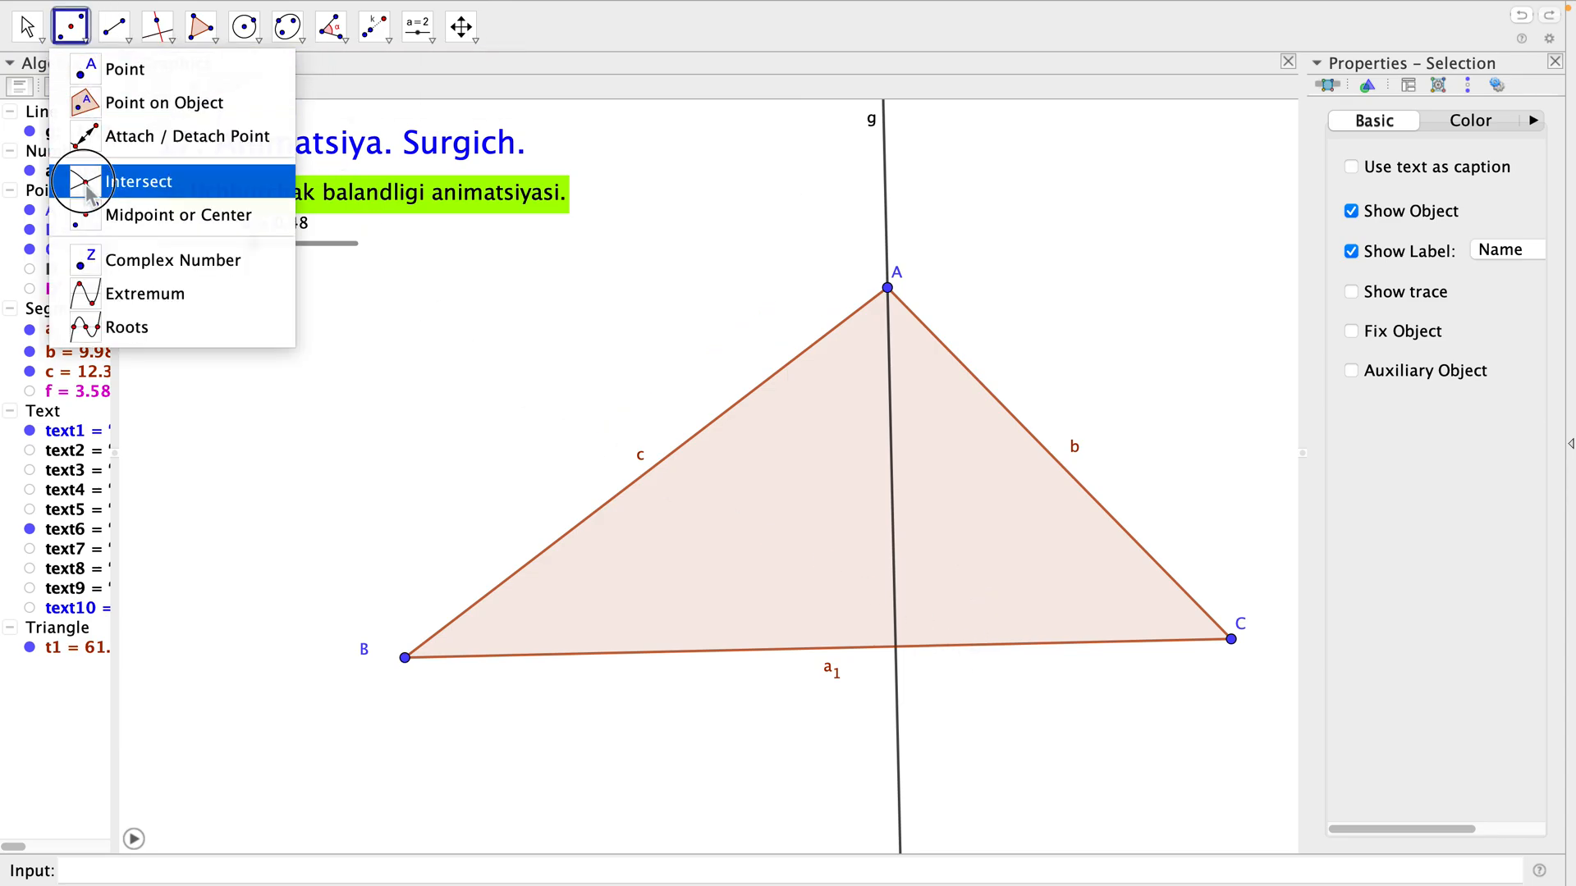
click(88, 182)
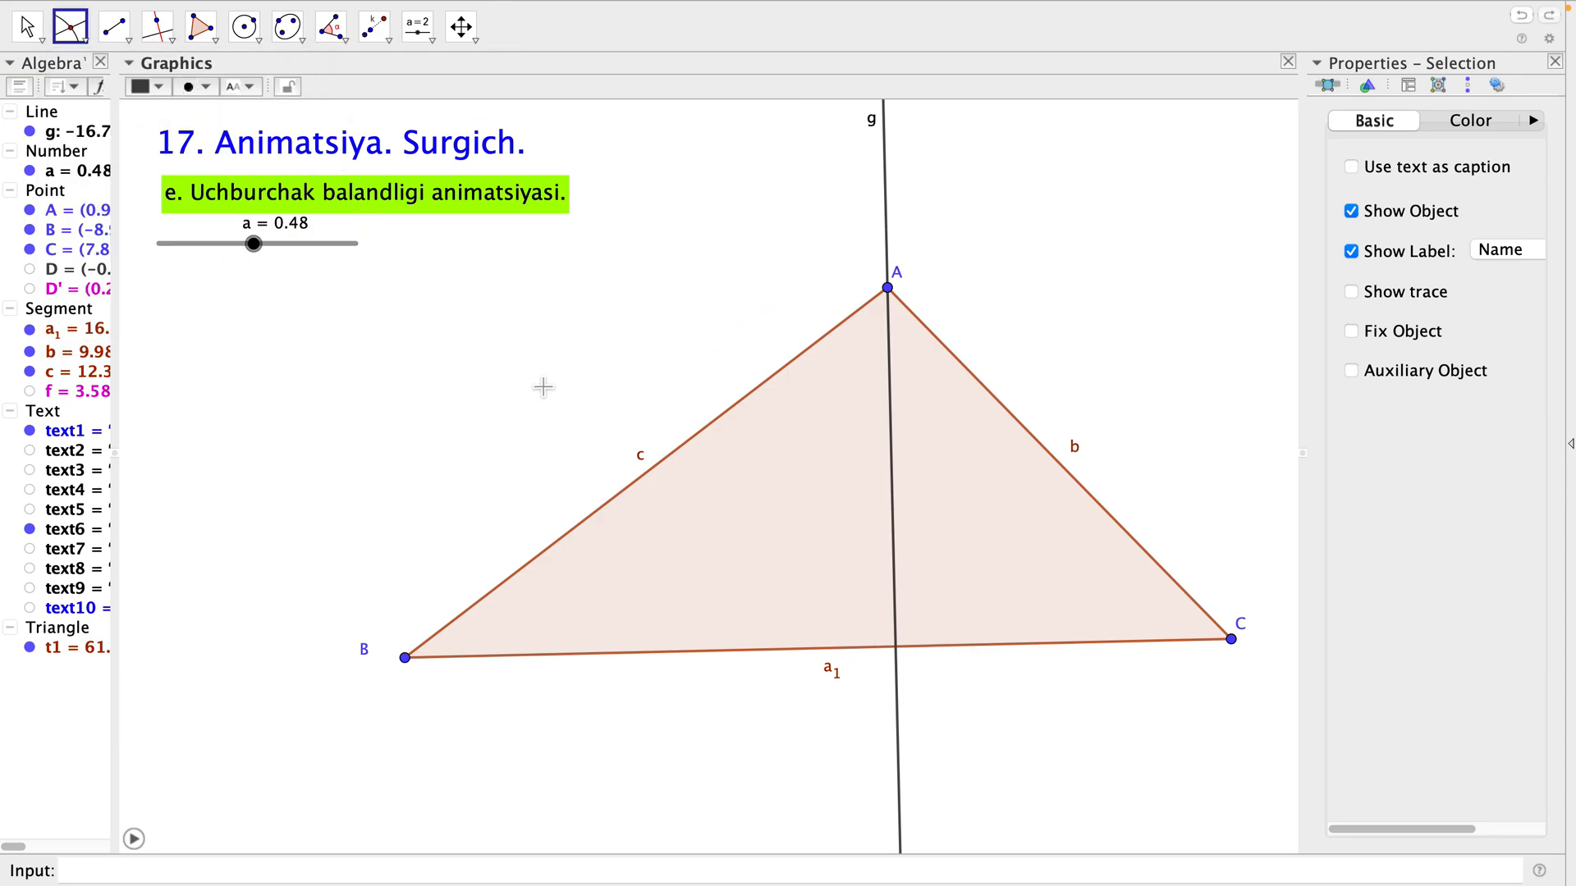
click(898, 465)
click(961, 652)
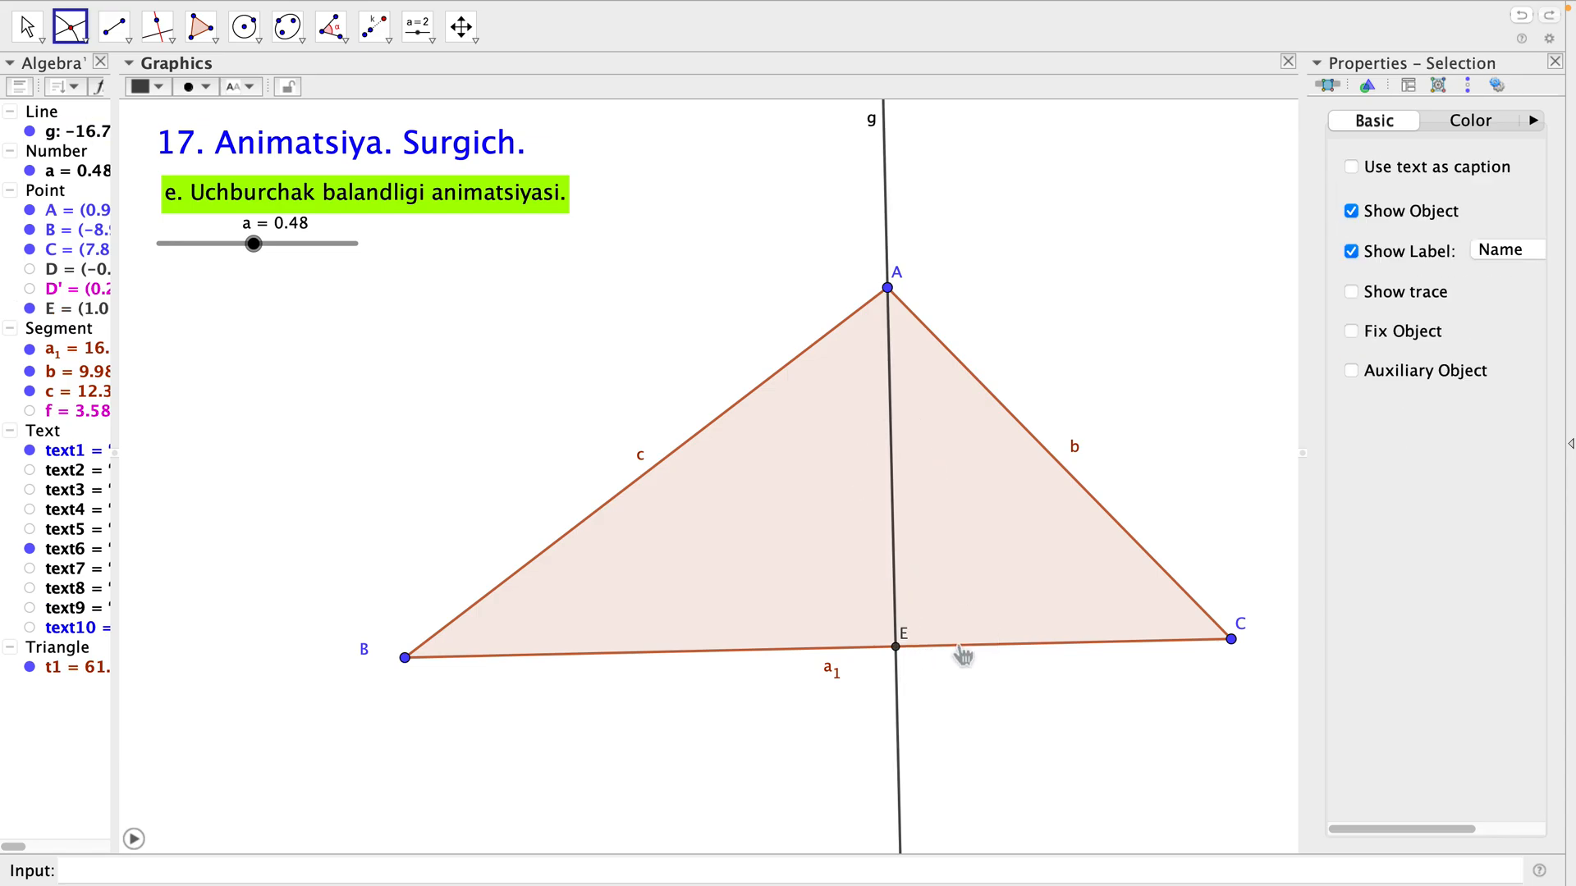
key(Escape)
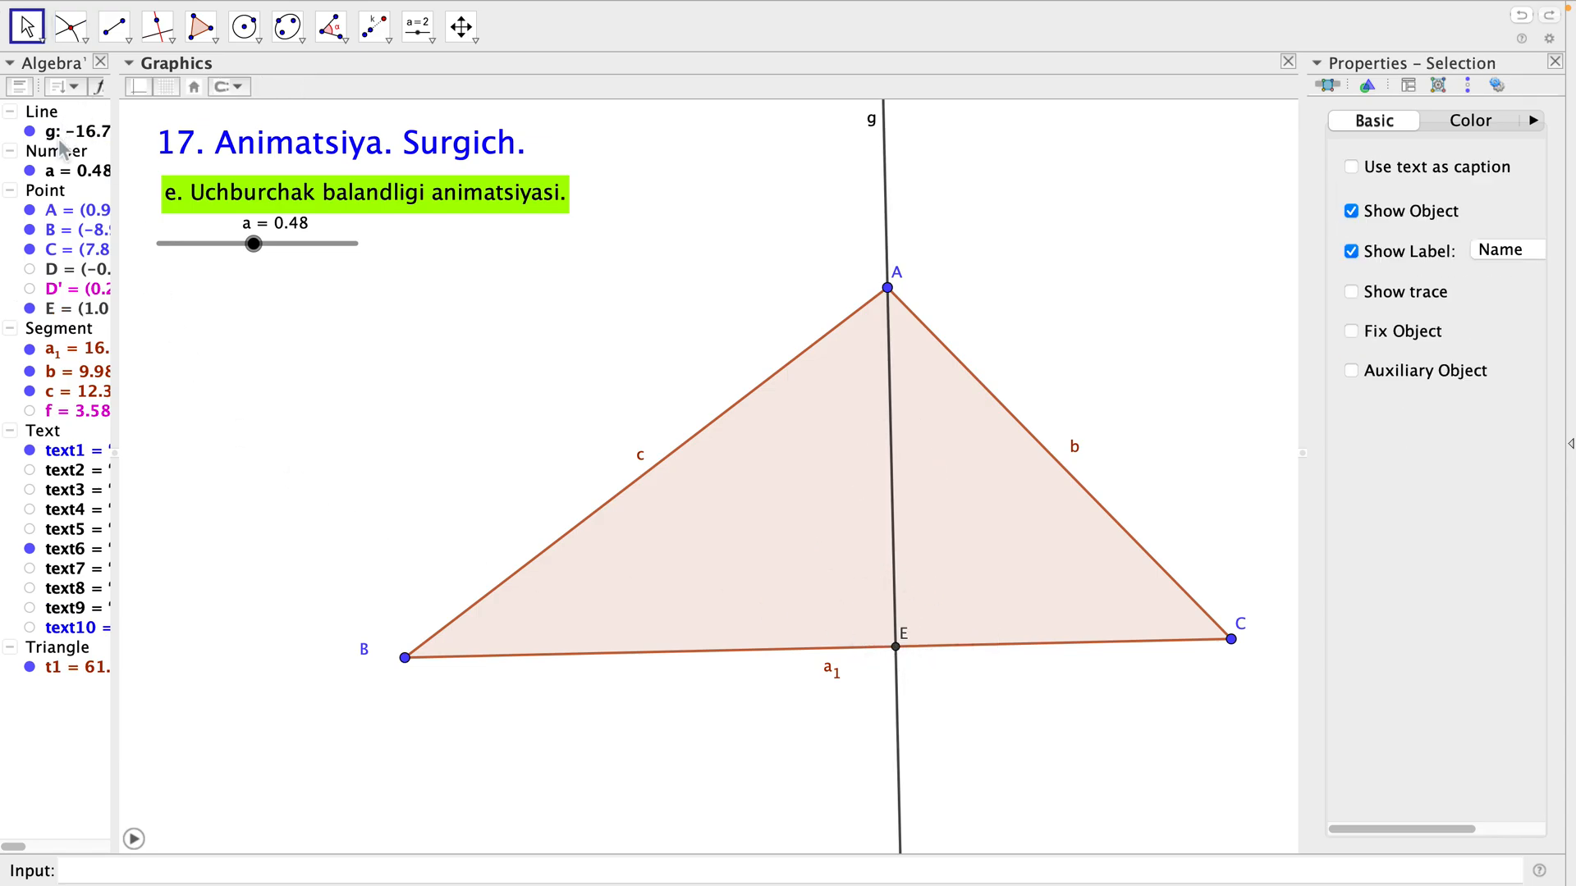
click(33, 134)
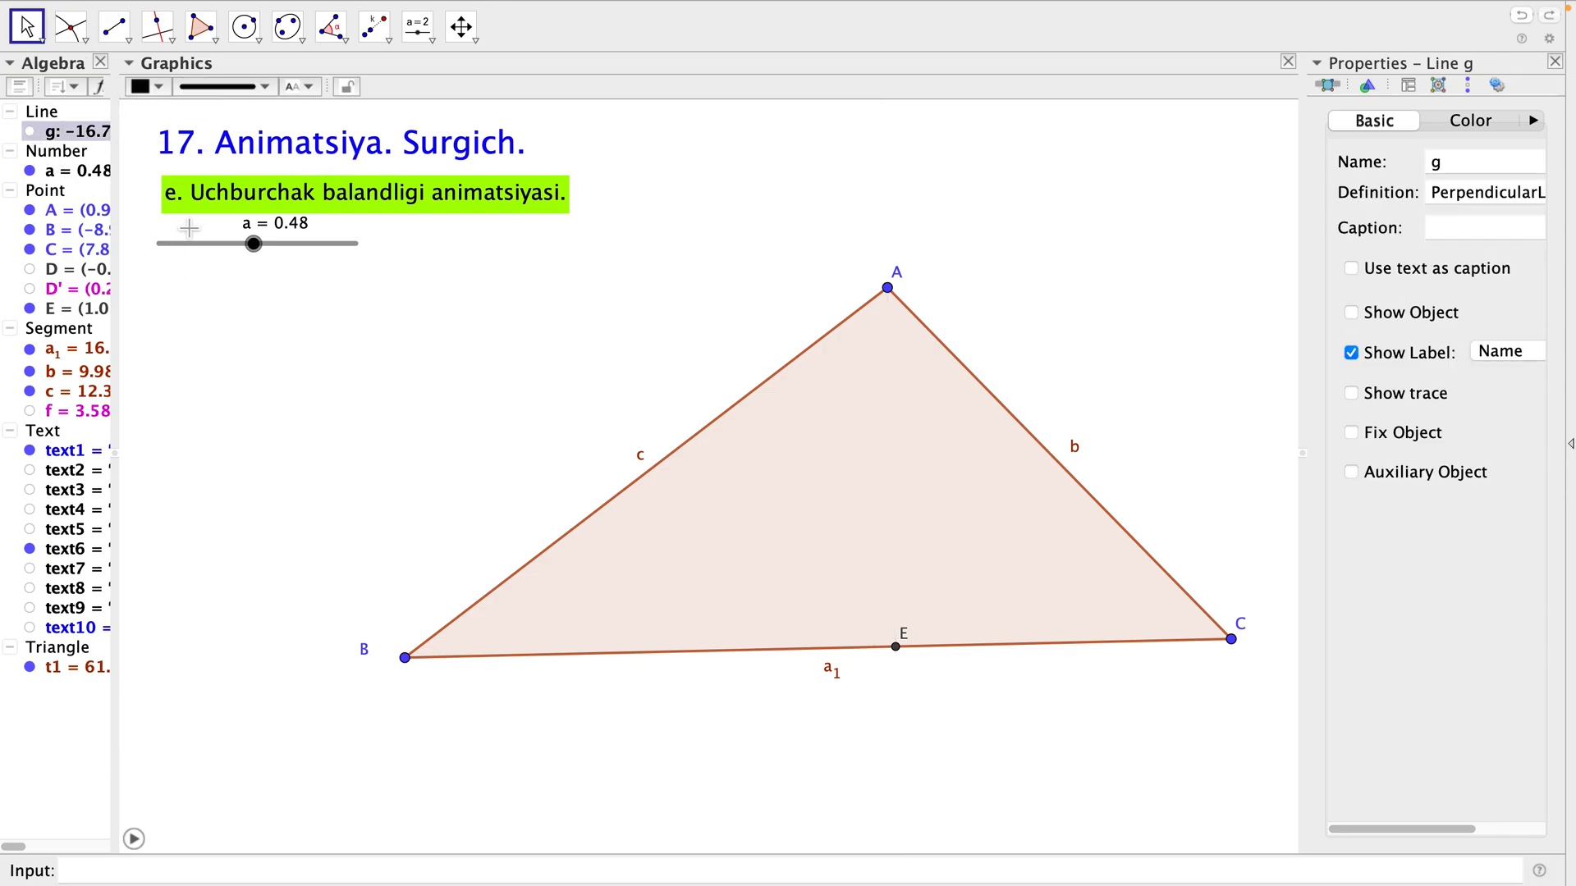
Dilate point E from vertex A with the slider value a as the factor.
click(382, 34)
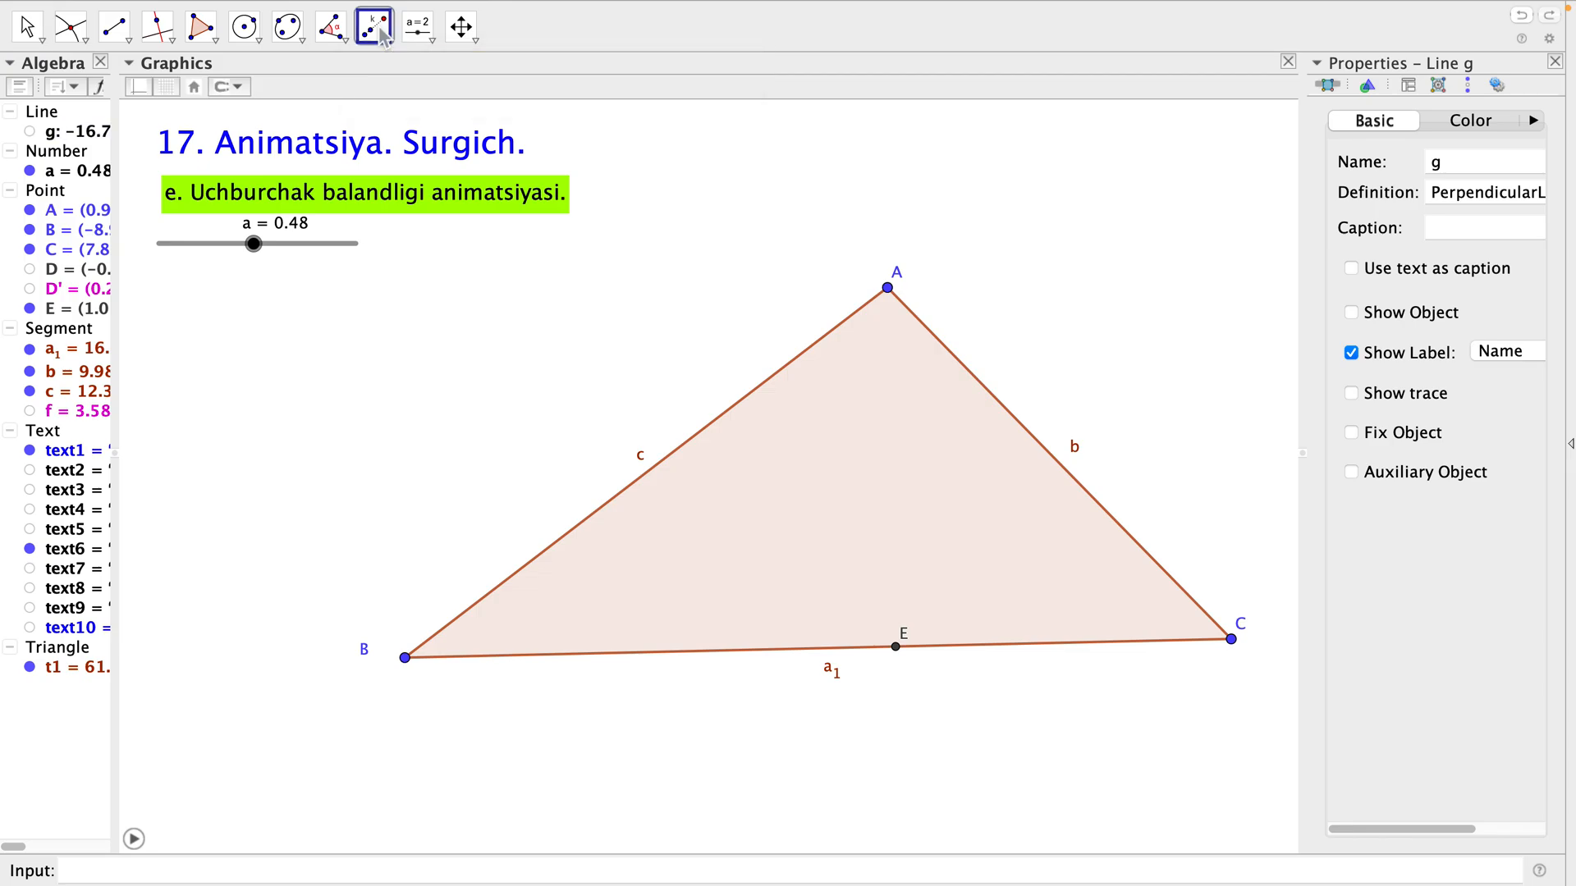
click(382, 35)
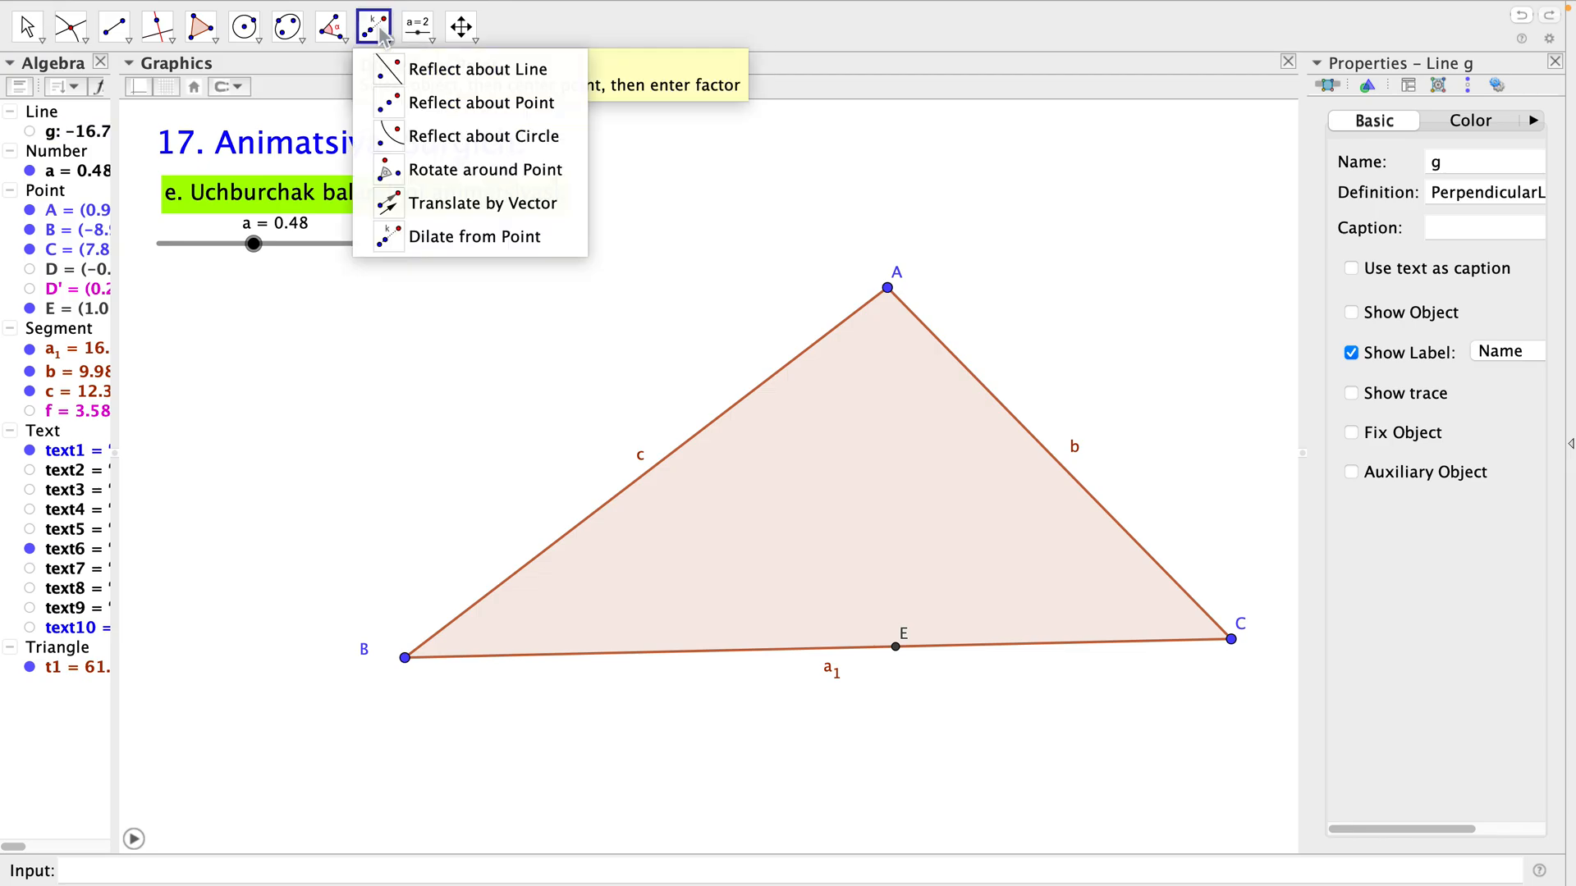
click(407, 243)
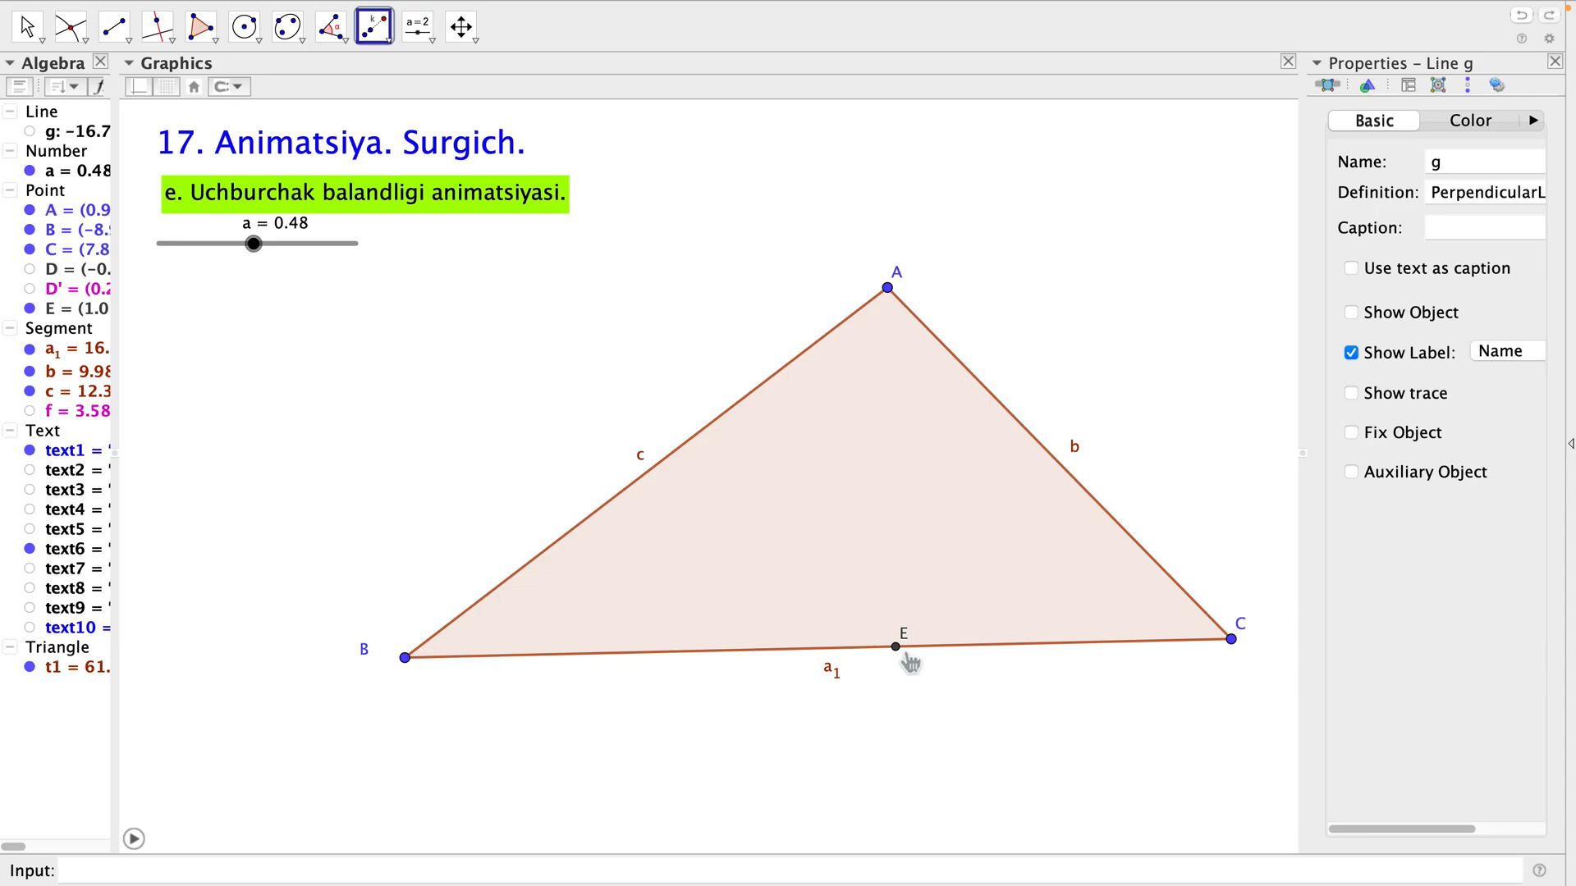
click(900, 654)
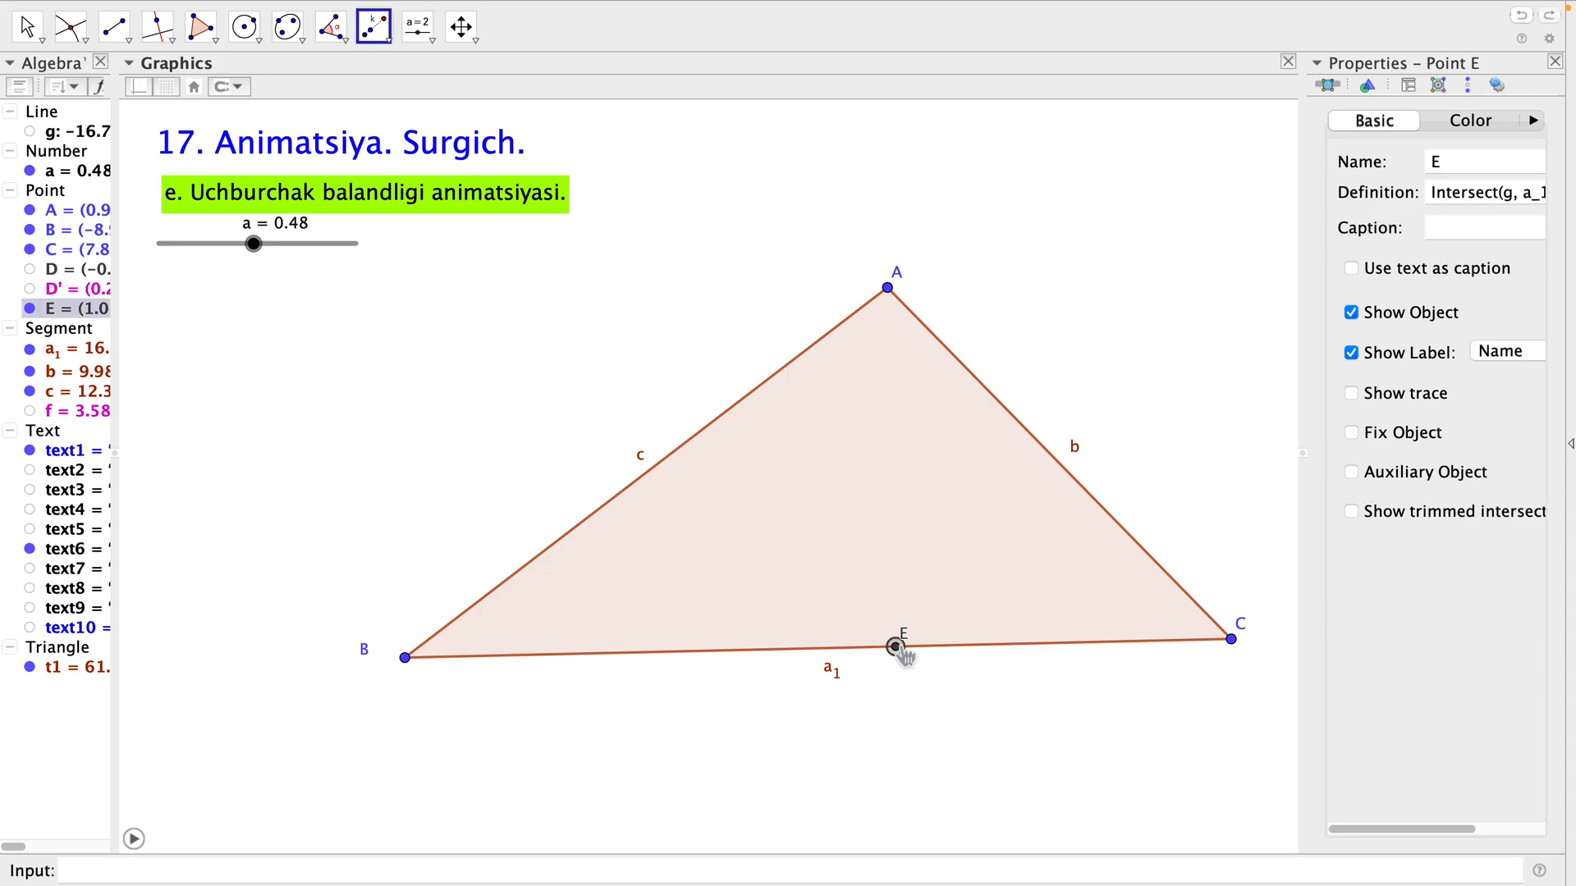
click(889, 289)
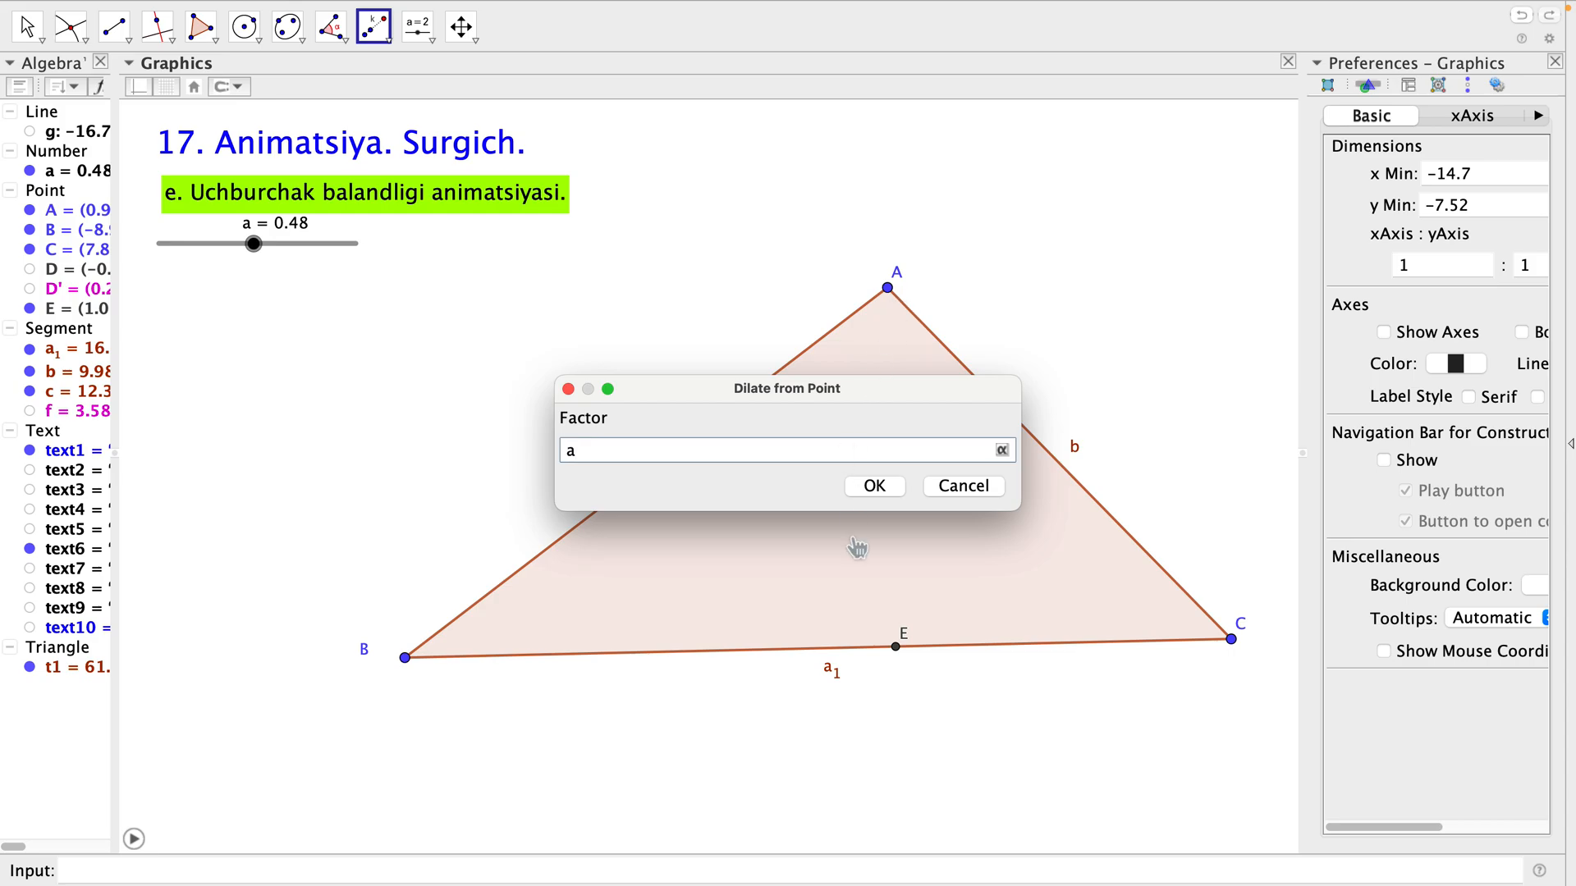
click(892, 484)
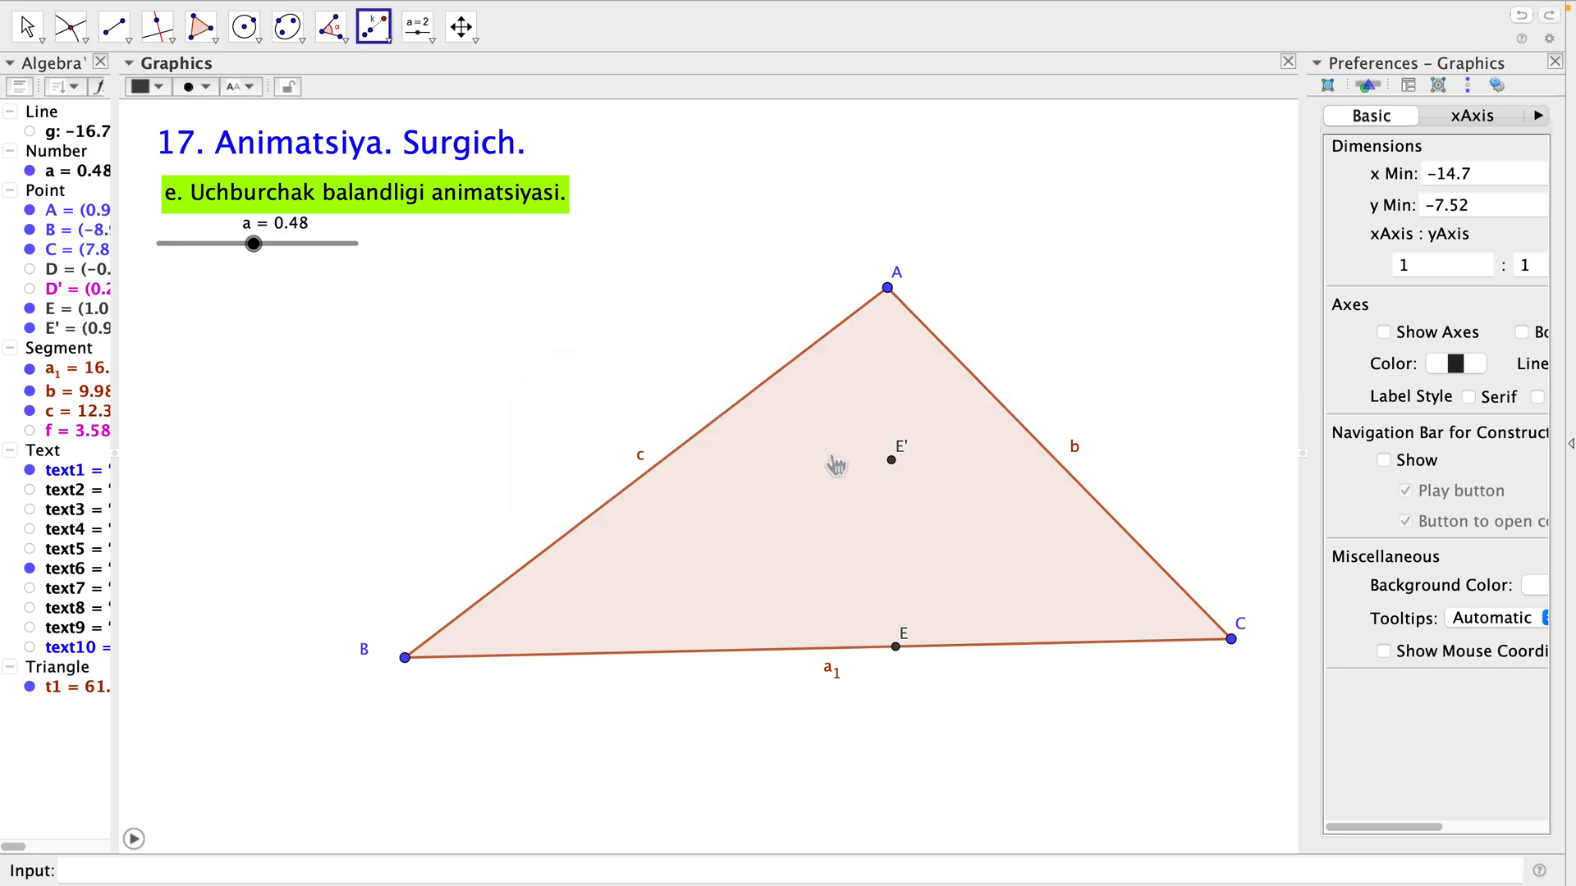
key(Escape)
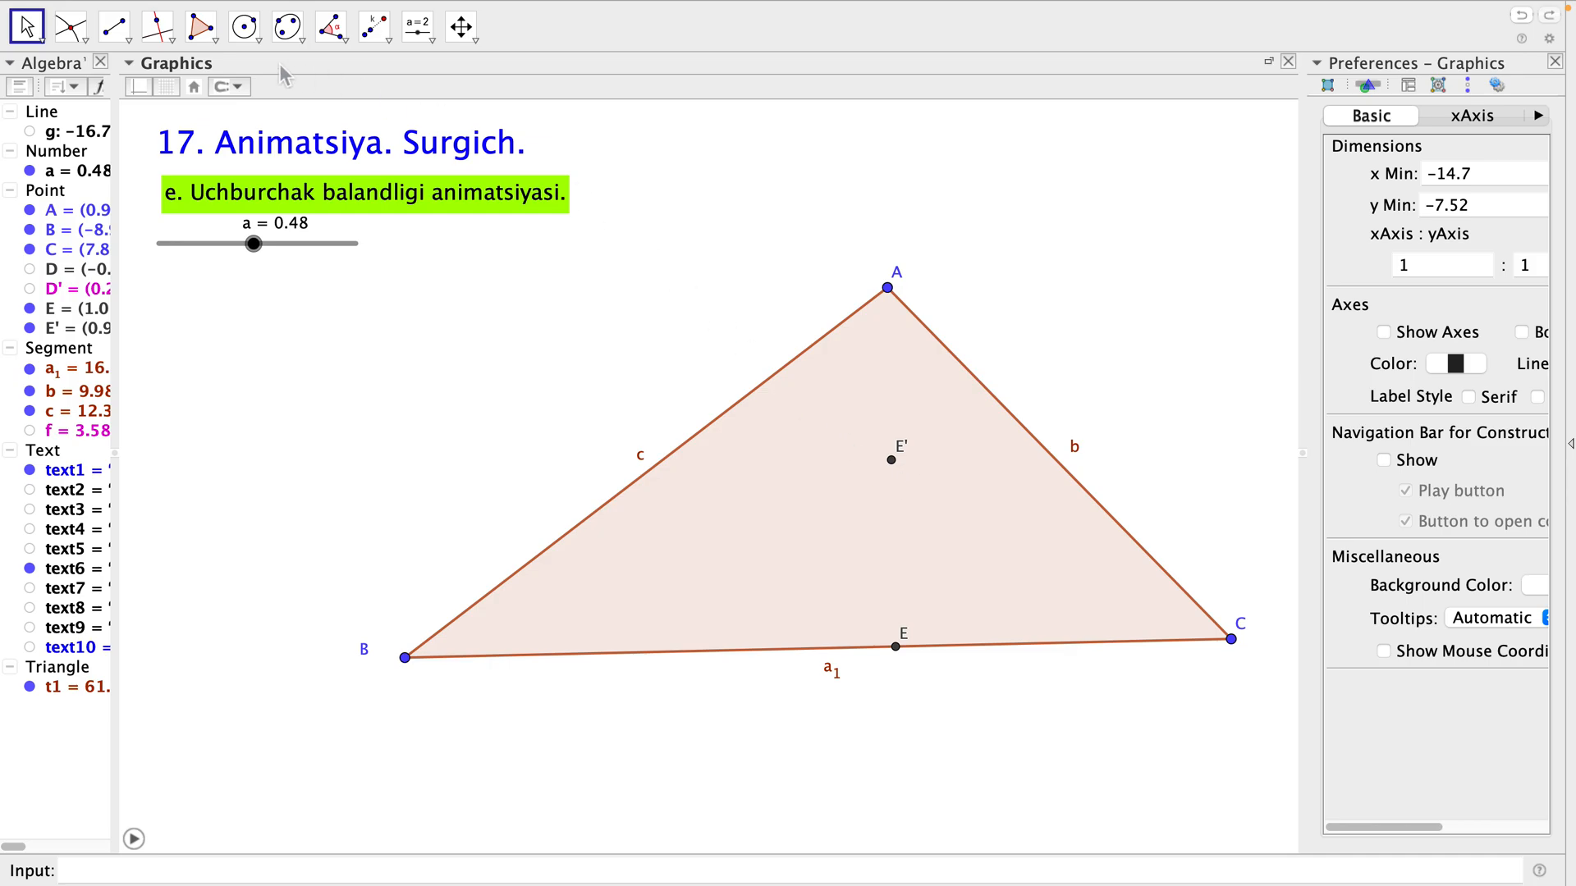
Draw a segment from vertex A to the dilated point E'.
click(116, 35)
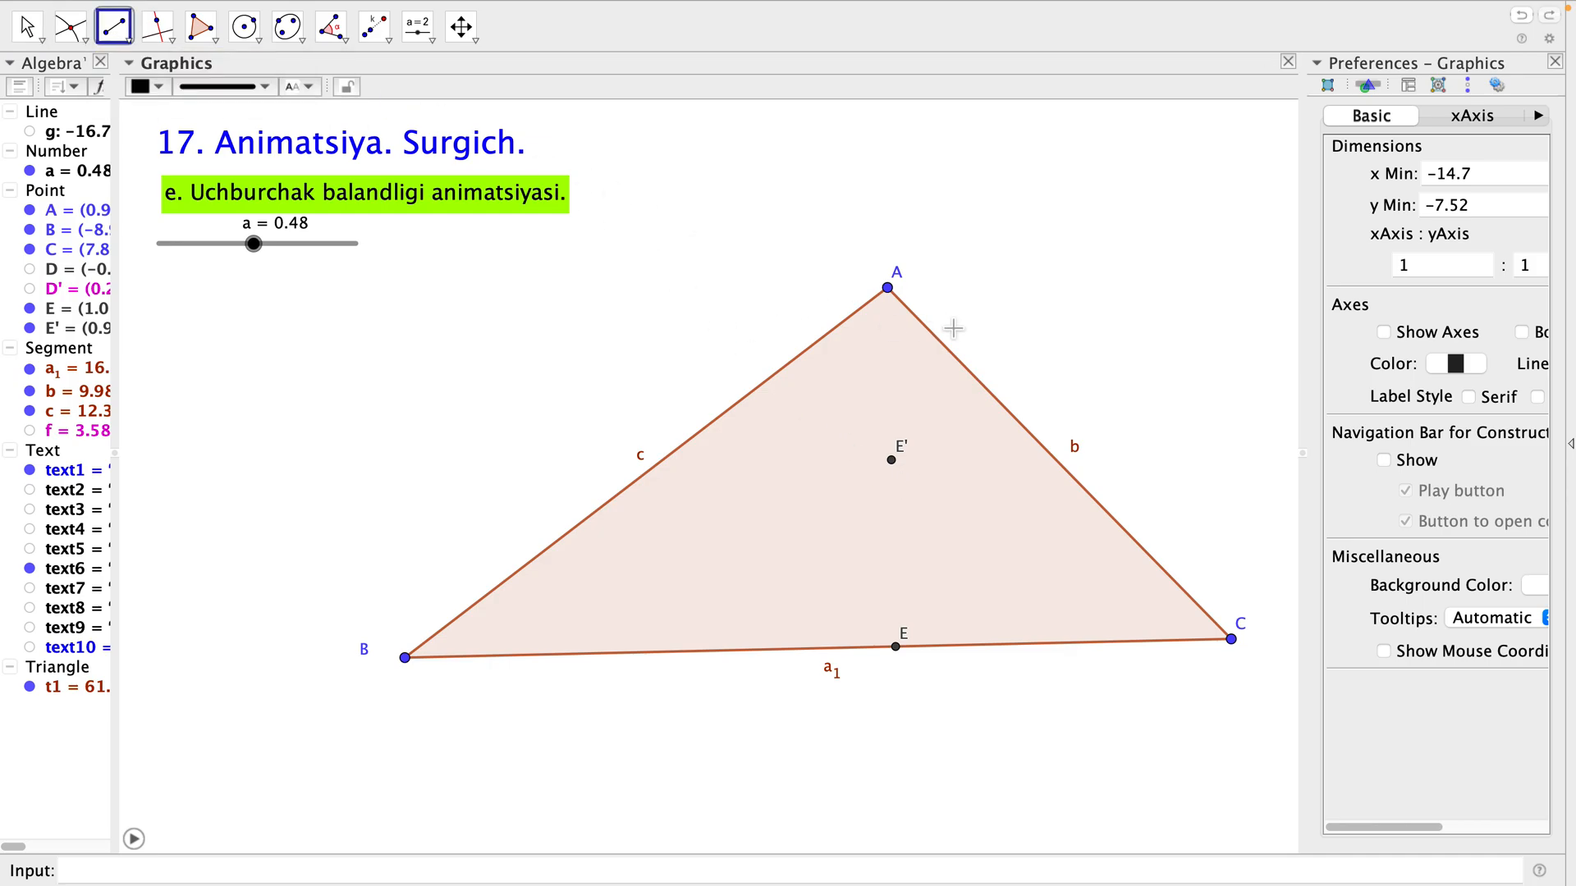
click(899, 296)
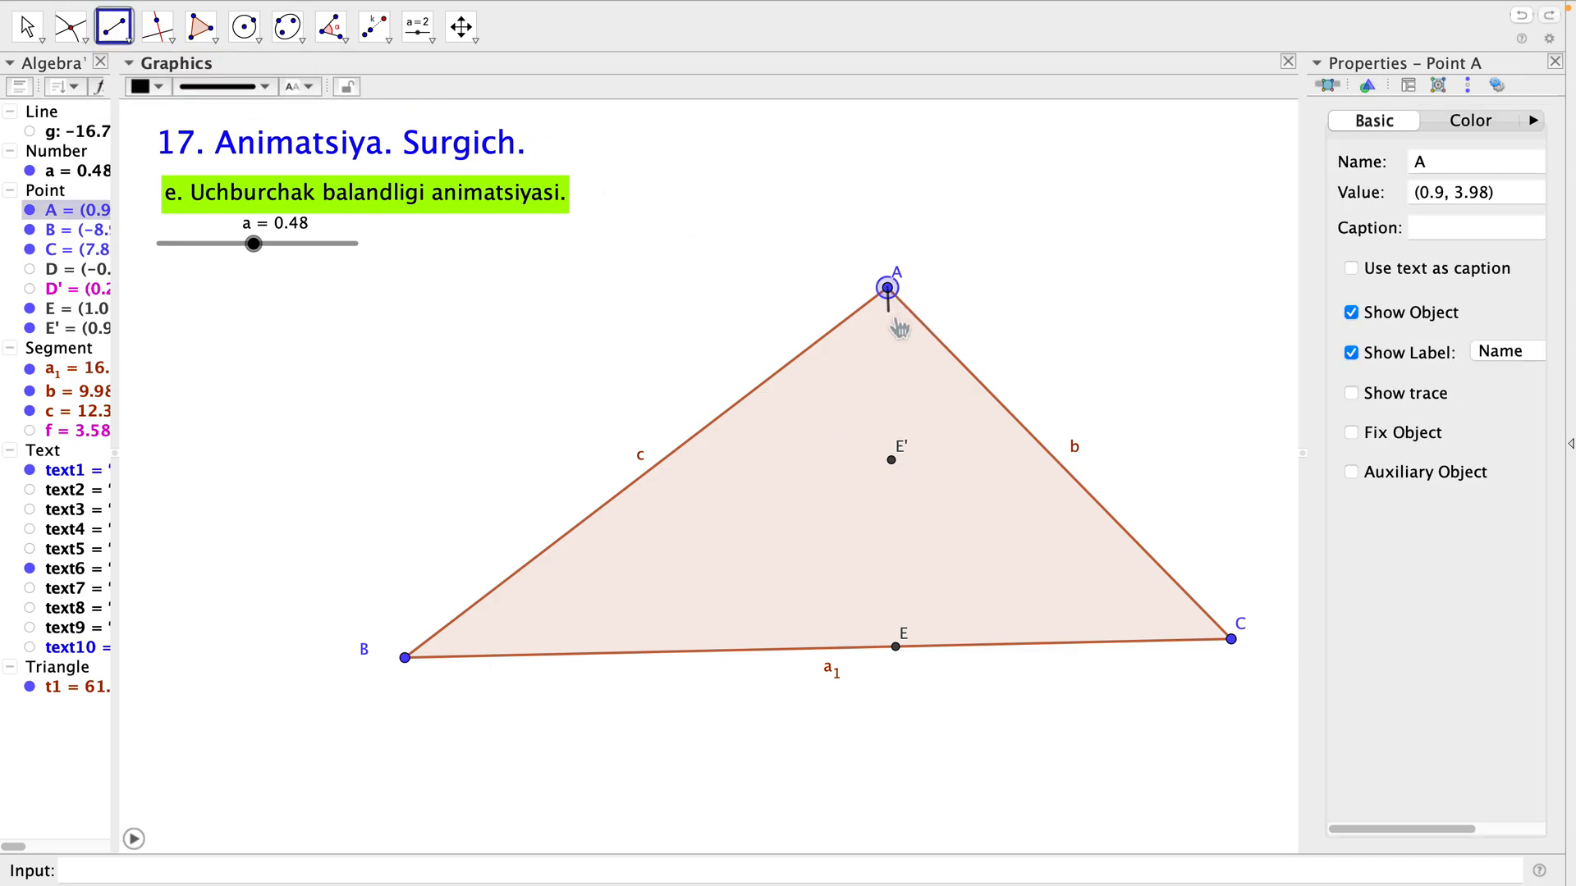
click(898, 474)
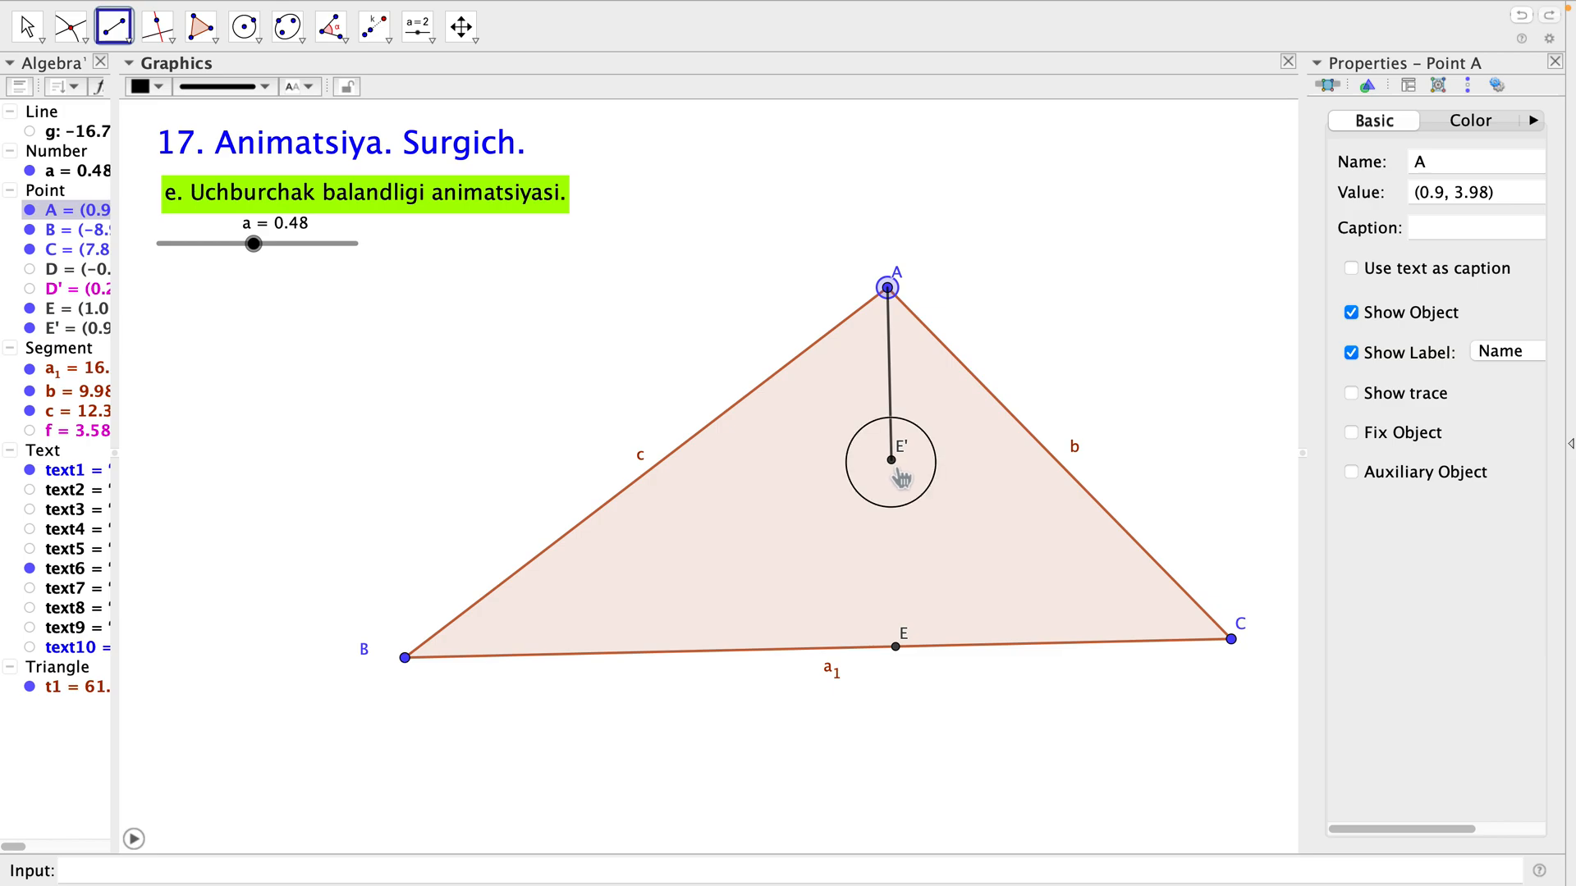
key(Escape)
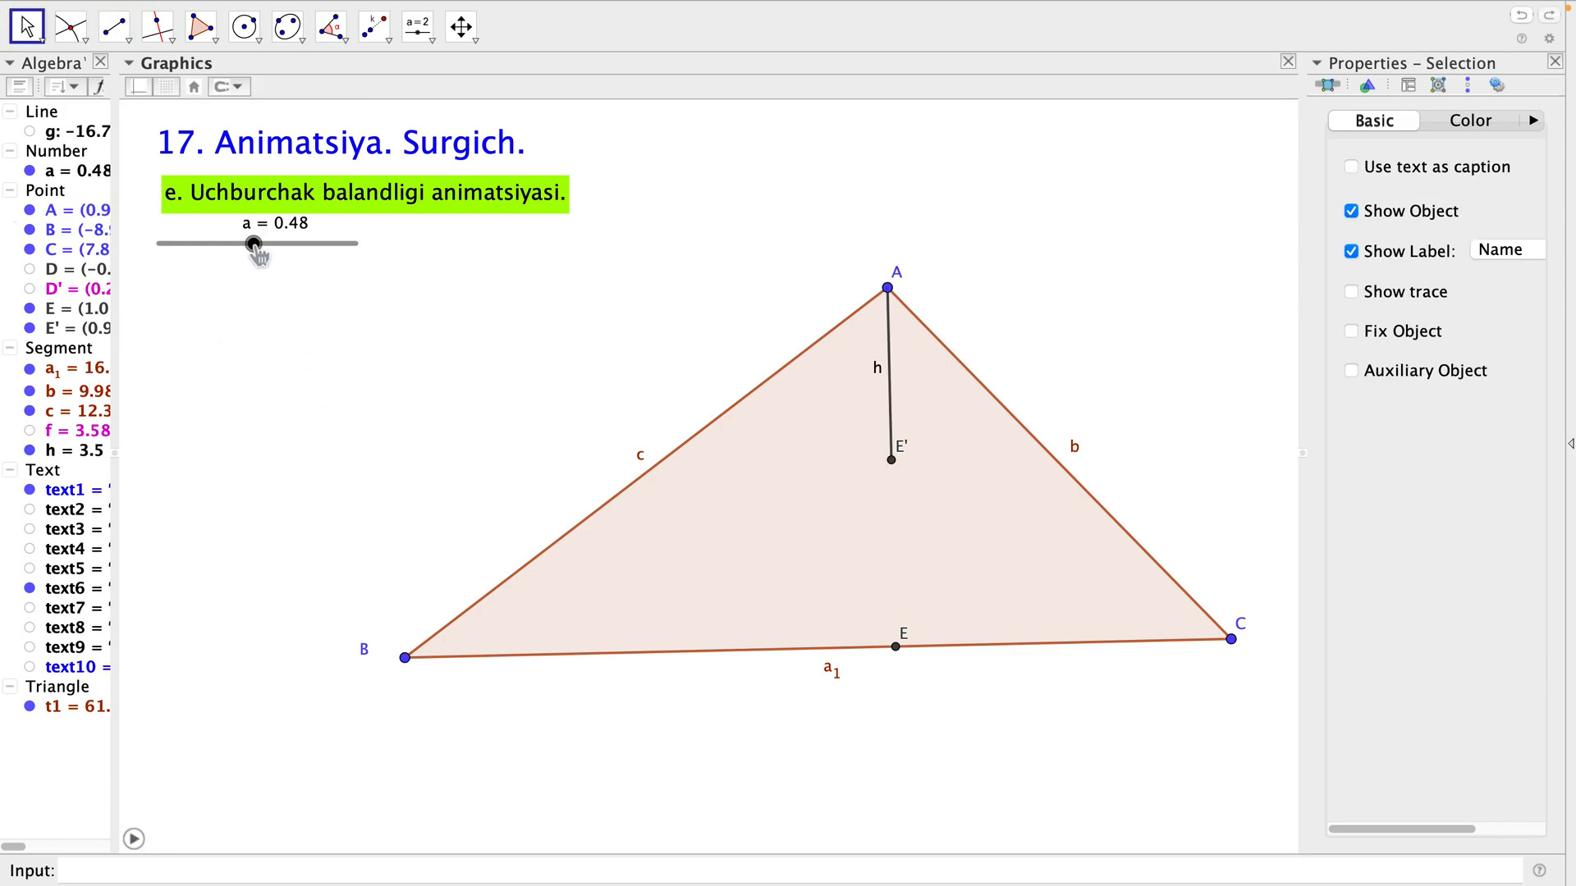
Start the animation and set the repeat mode of slider a to Increasing (Once).
click(134, 840)
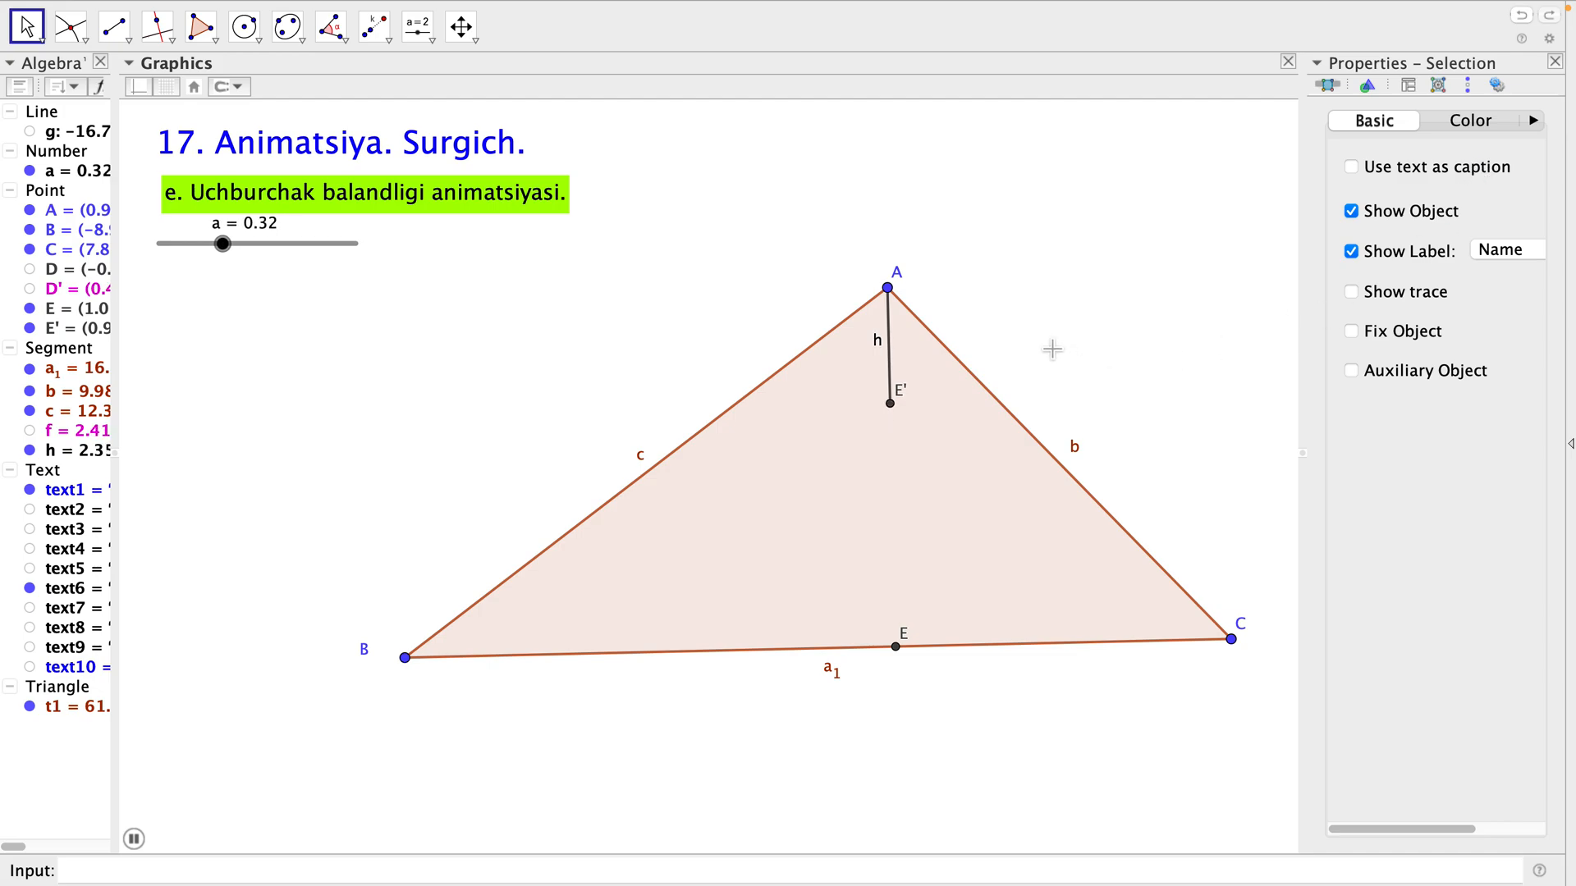
click(268, 245)
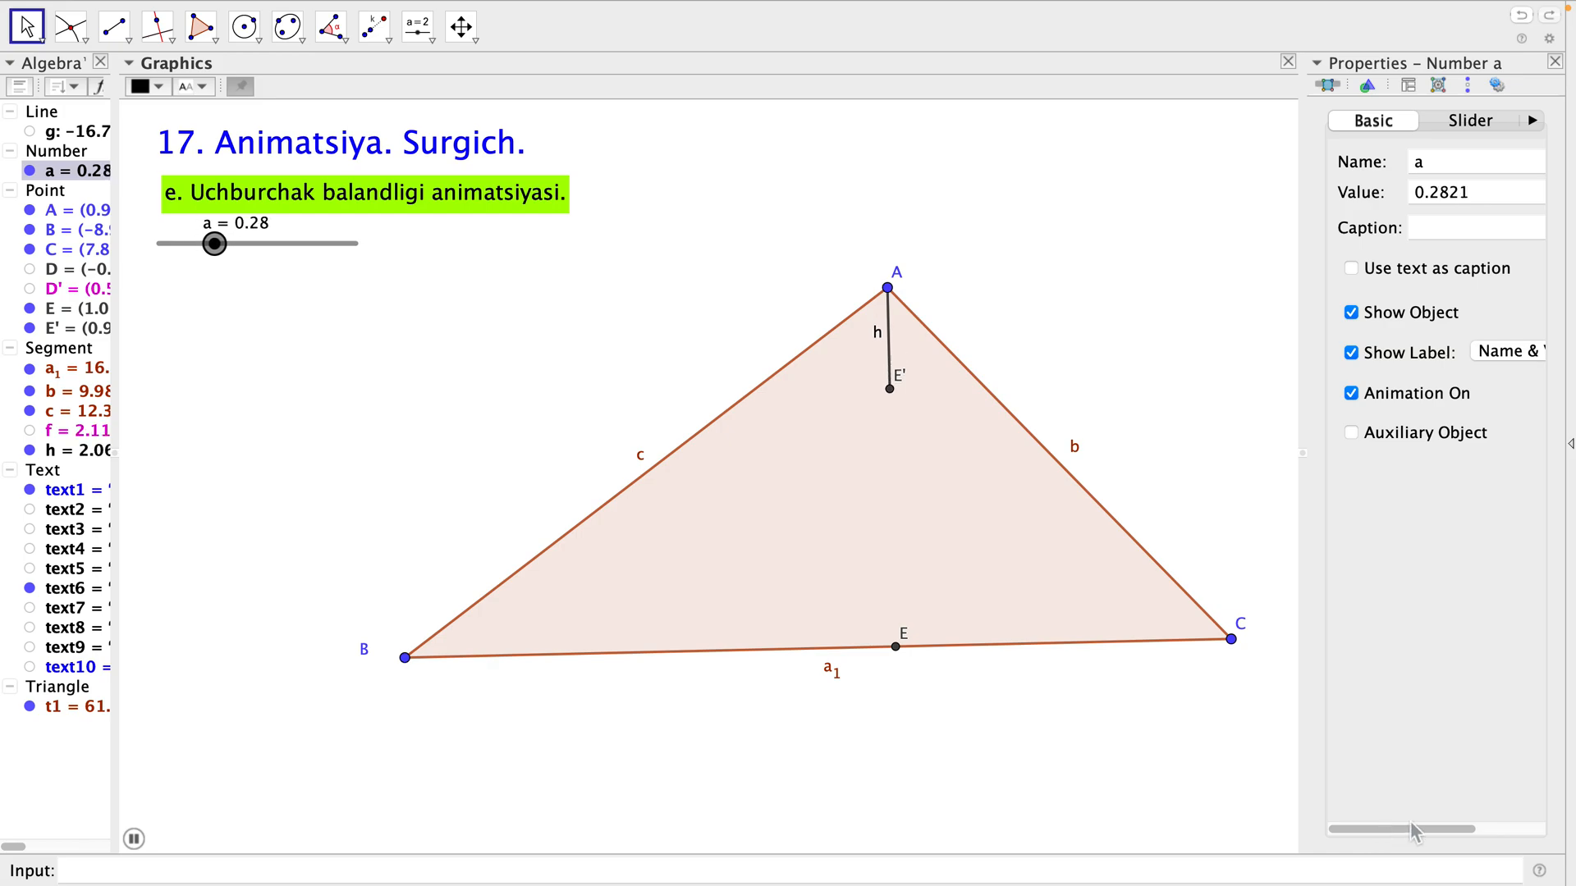
drag(1425, 830, 1537, 825)
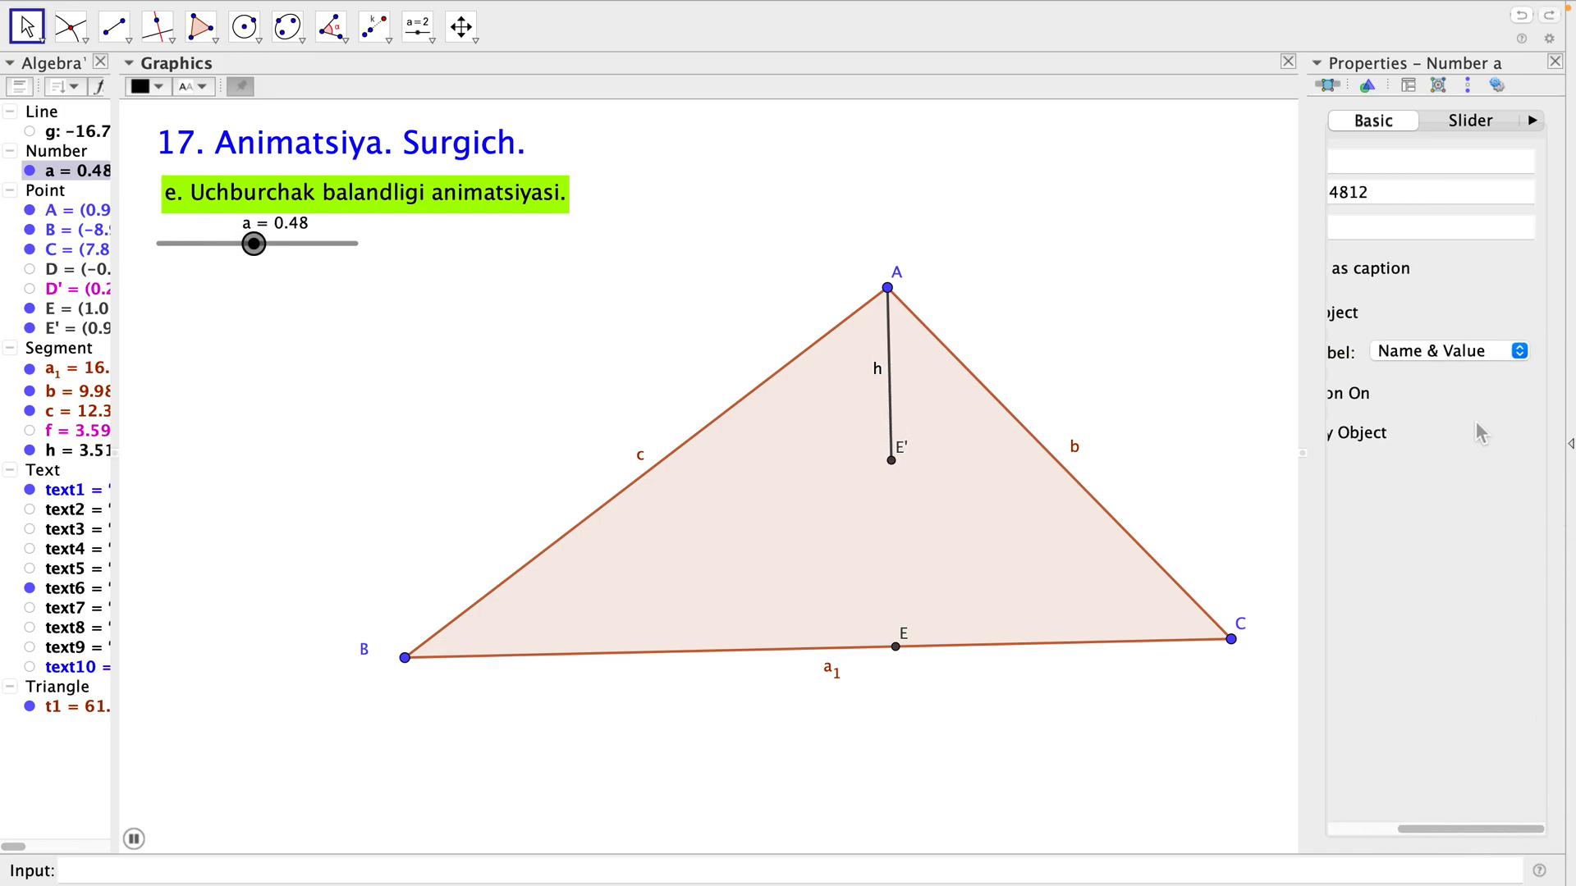
click(1474, 121)
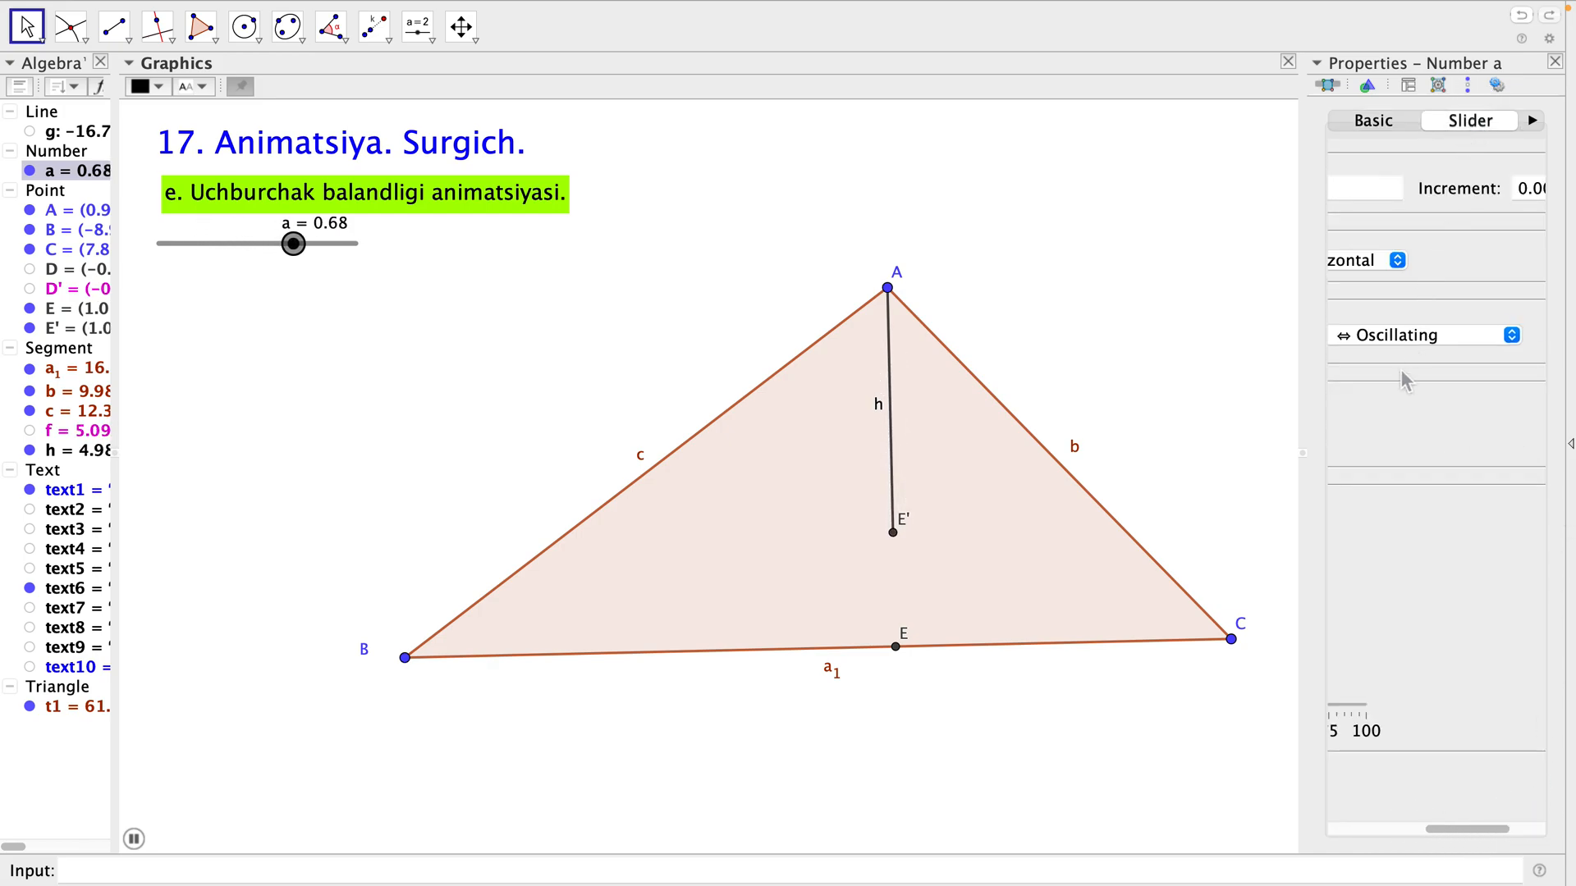
click(1420, 335)
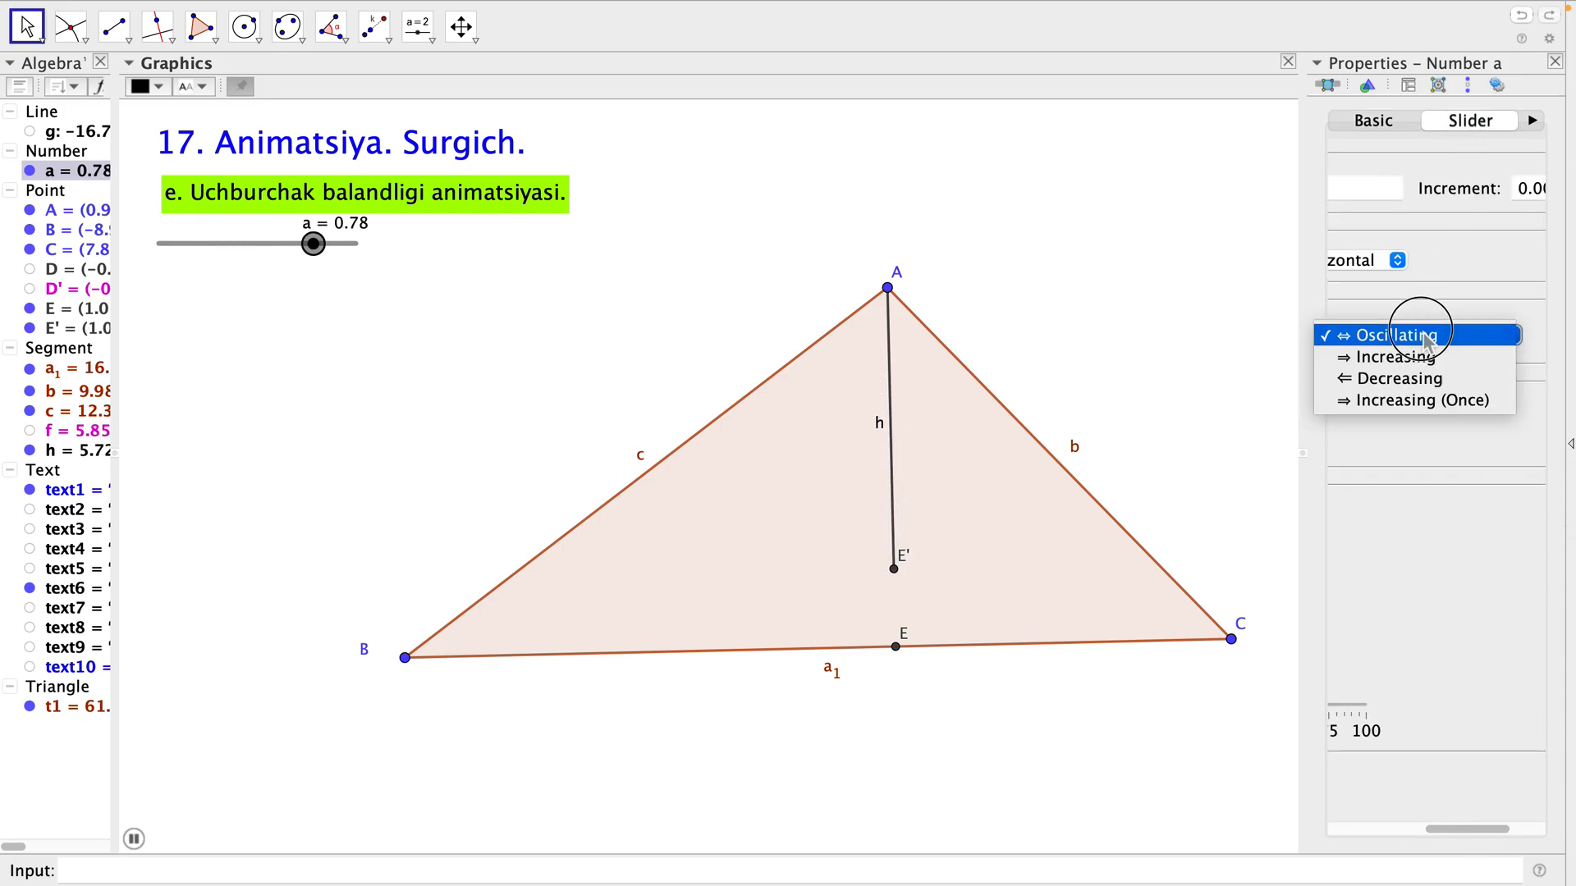
click(1405, 401)
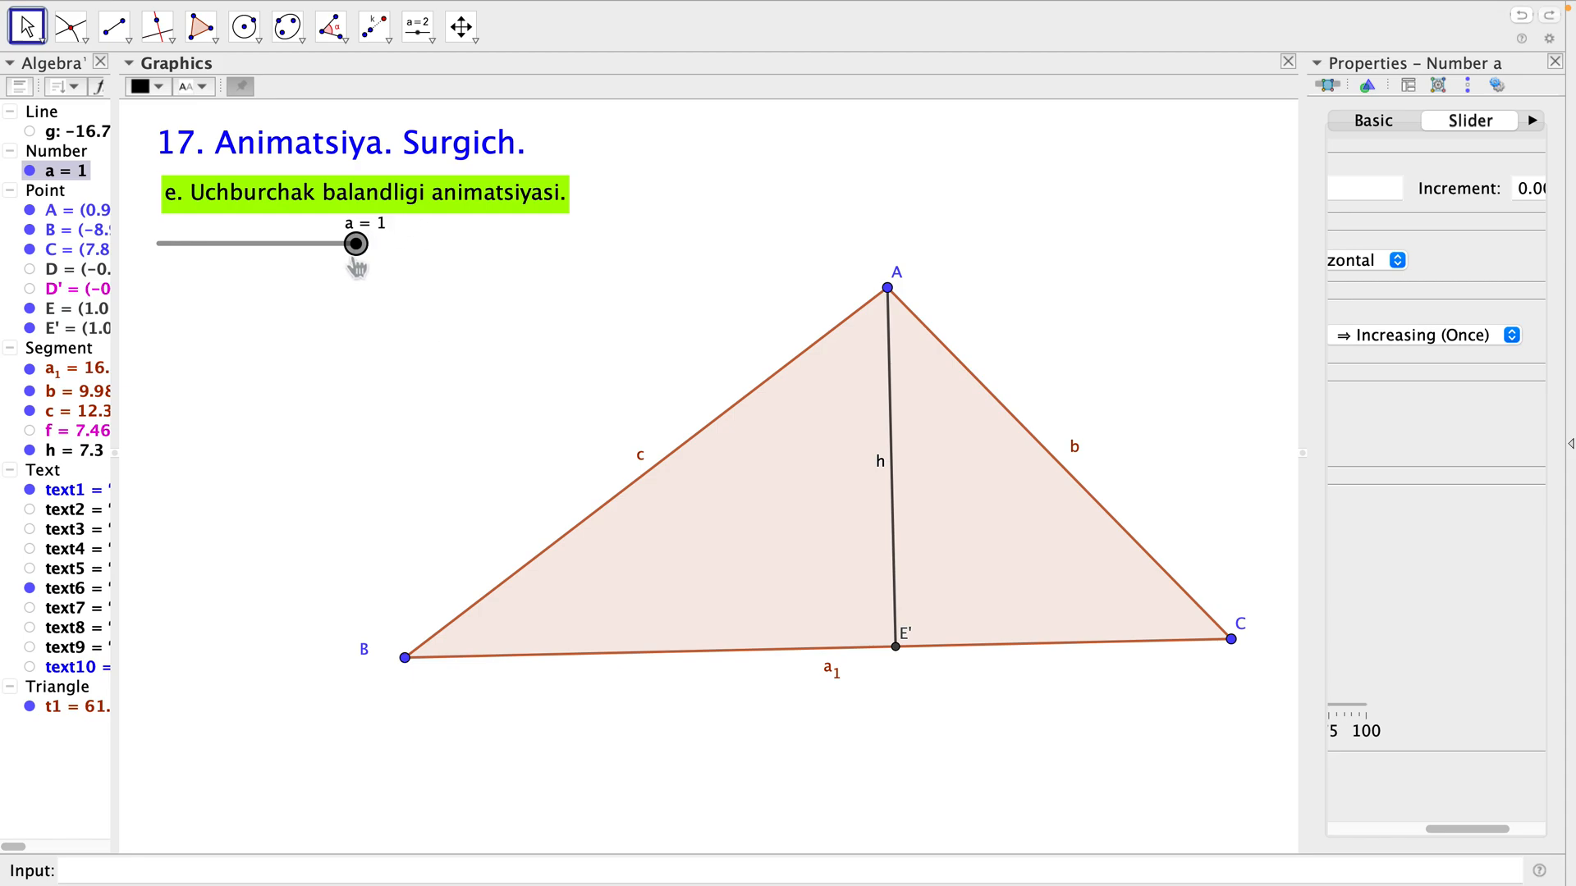
Replay the altitude animation from a = 0 and hide point E on side BC.
drag(357, 267, 155, 264)
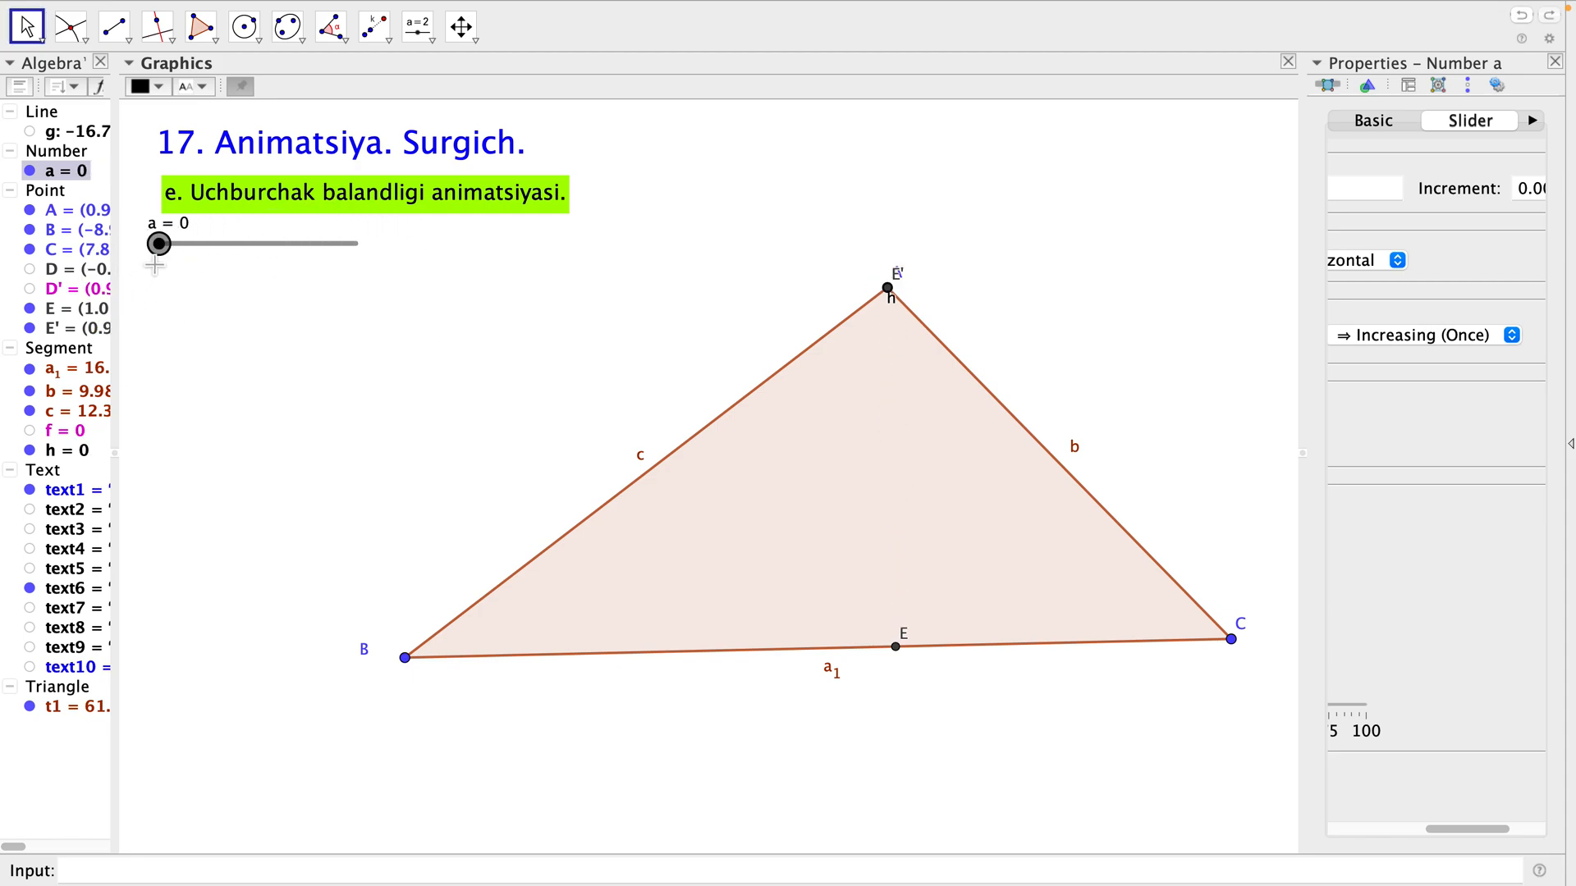
right_click(160, 246)
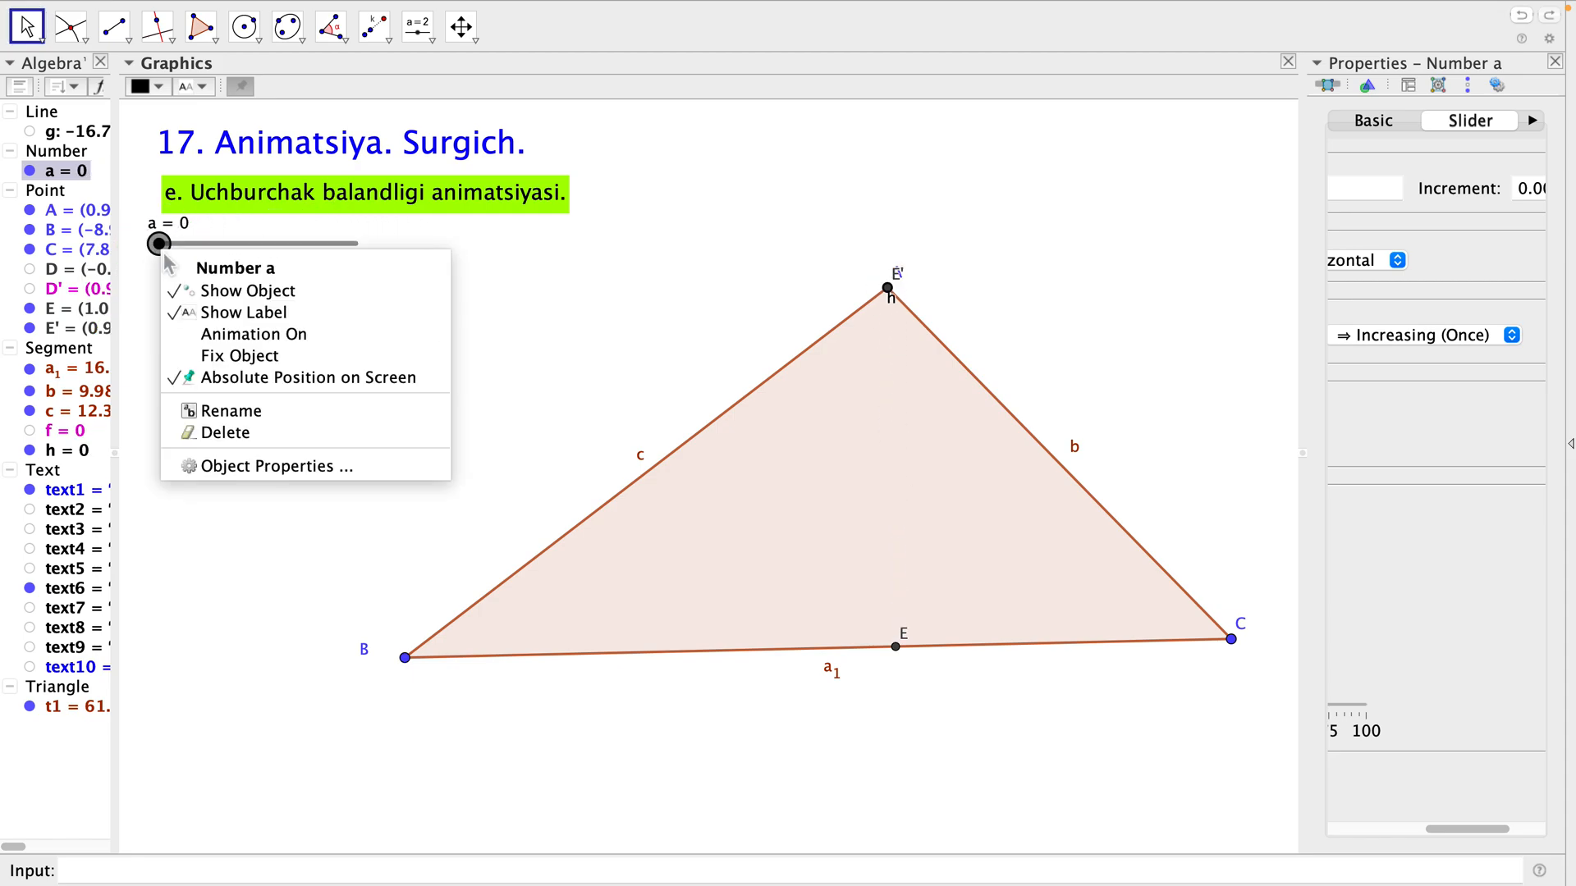
click(226, 333)
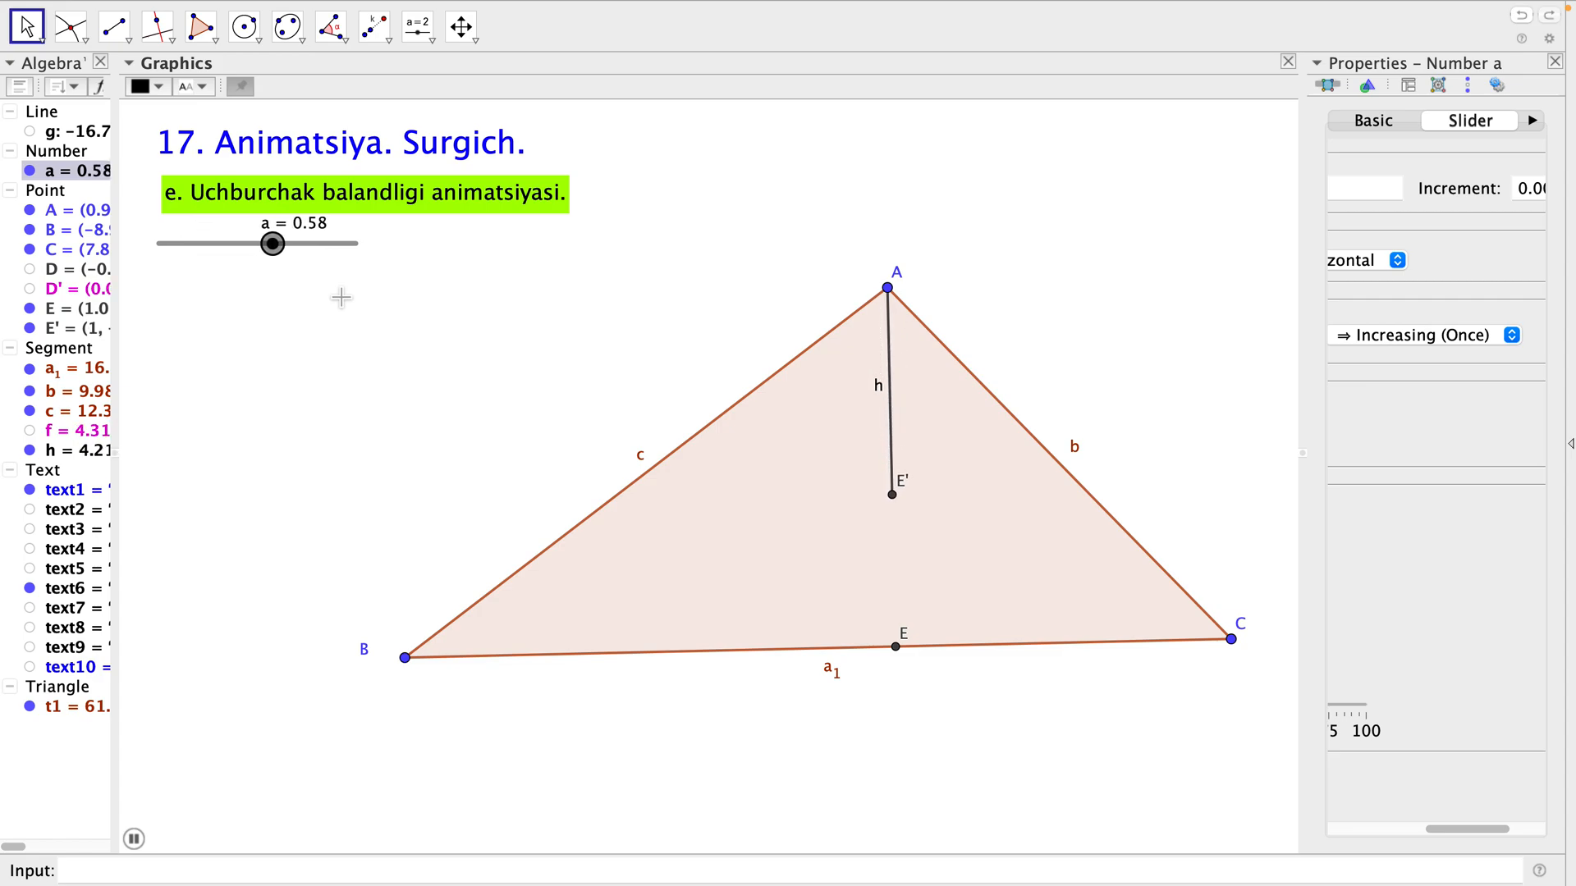
click(30, 309)
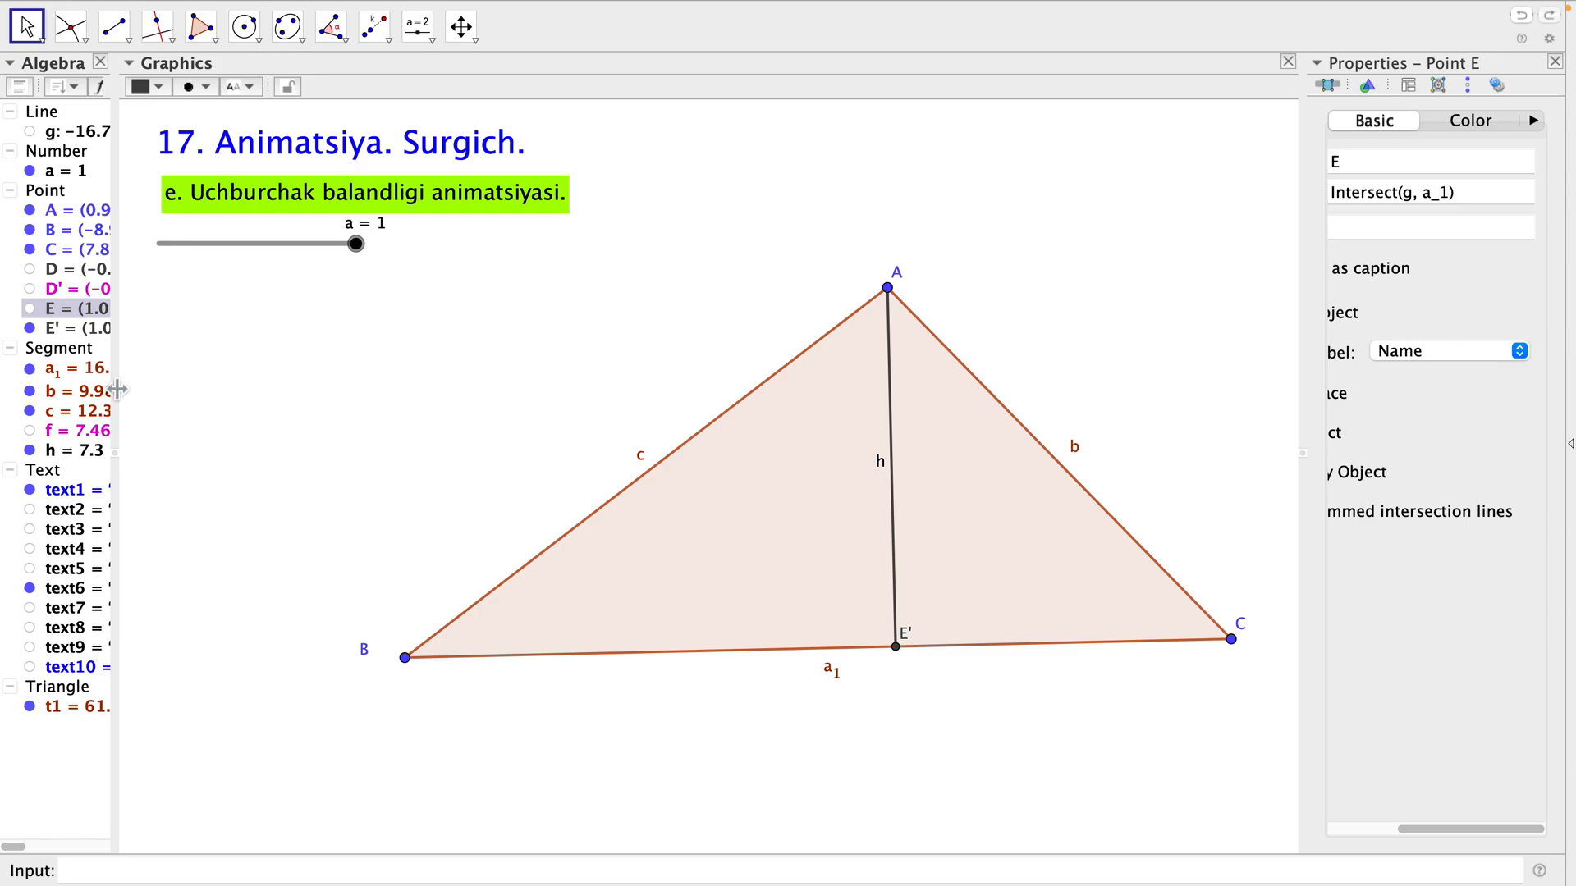
Hide the altitude heading text6 and show text7, "f. Uchburchak bissektrisasi animatsiyasi.".
click(33, 590)
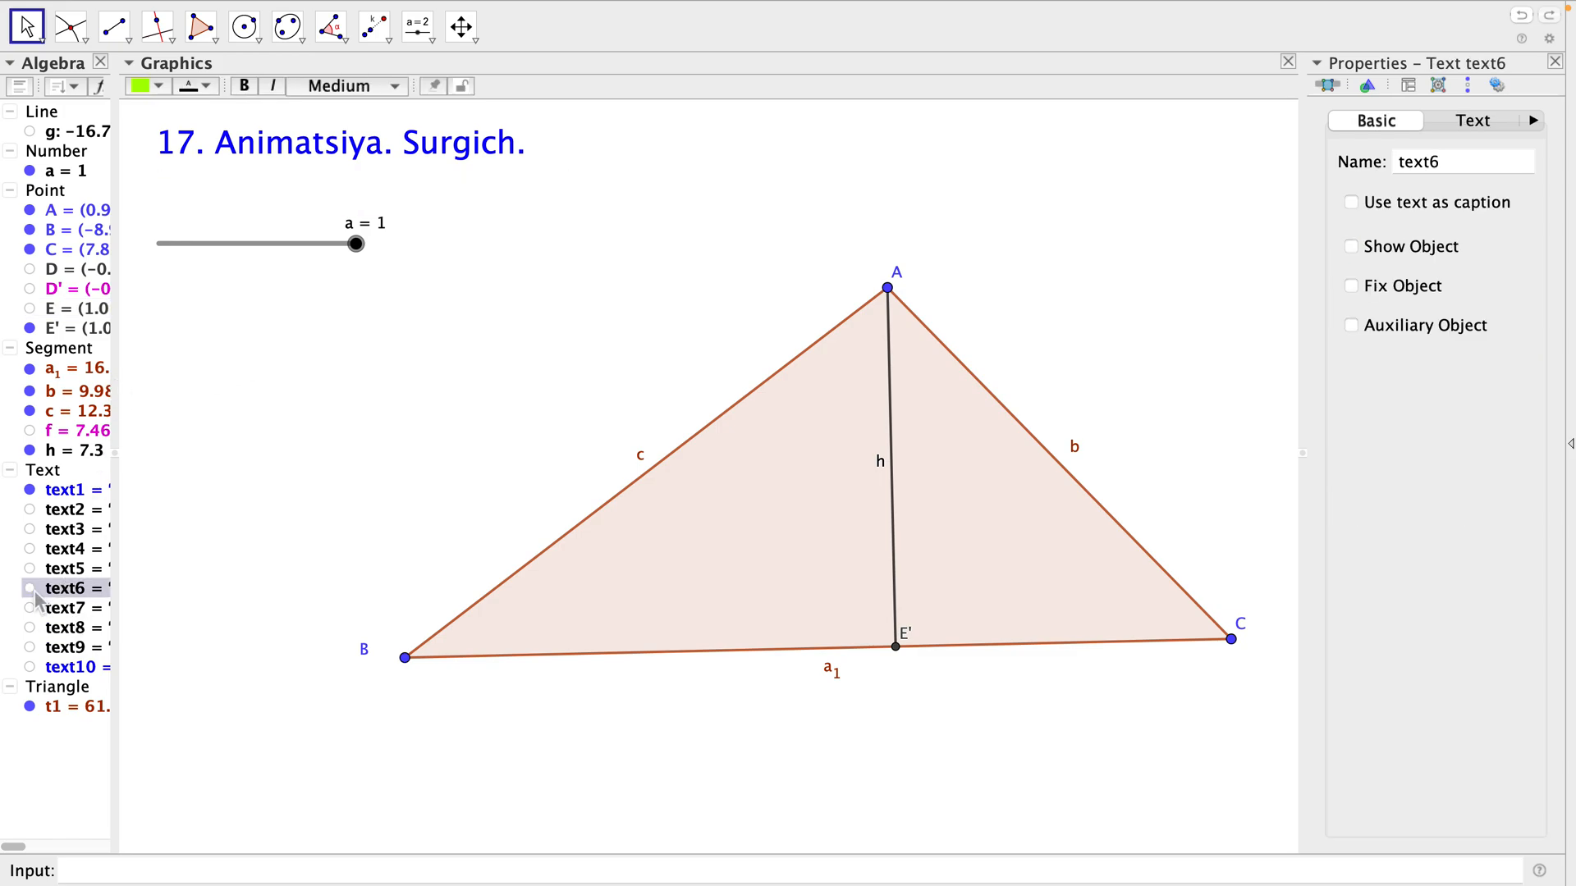
click(31, 608)
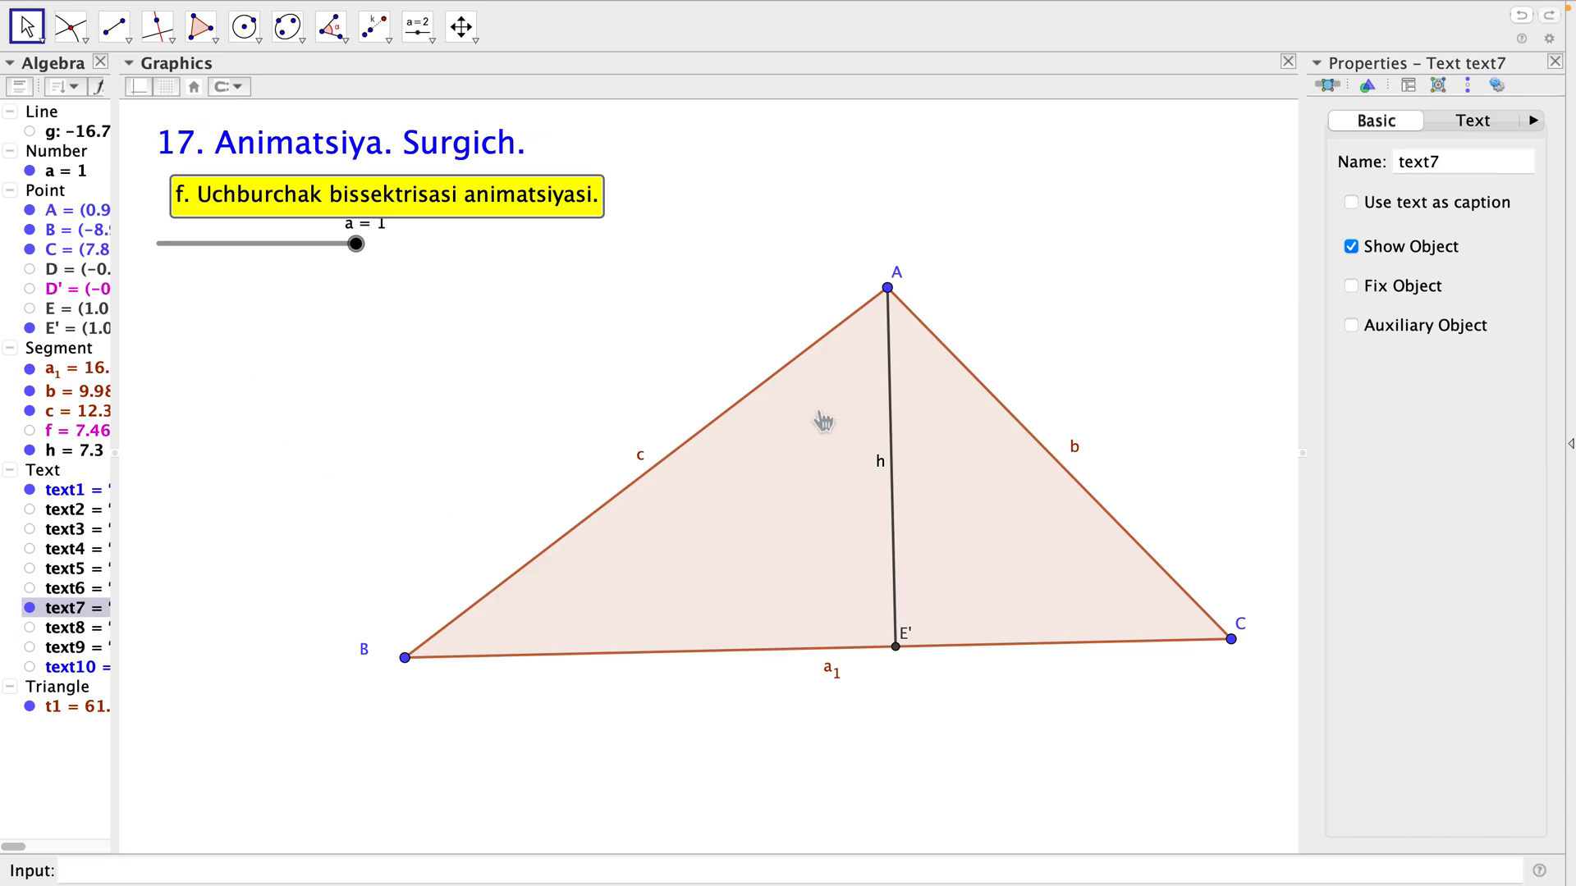
Hide the dilated point E' and the altitude segment h.
click(31, 328)
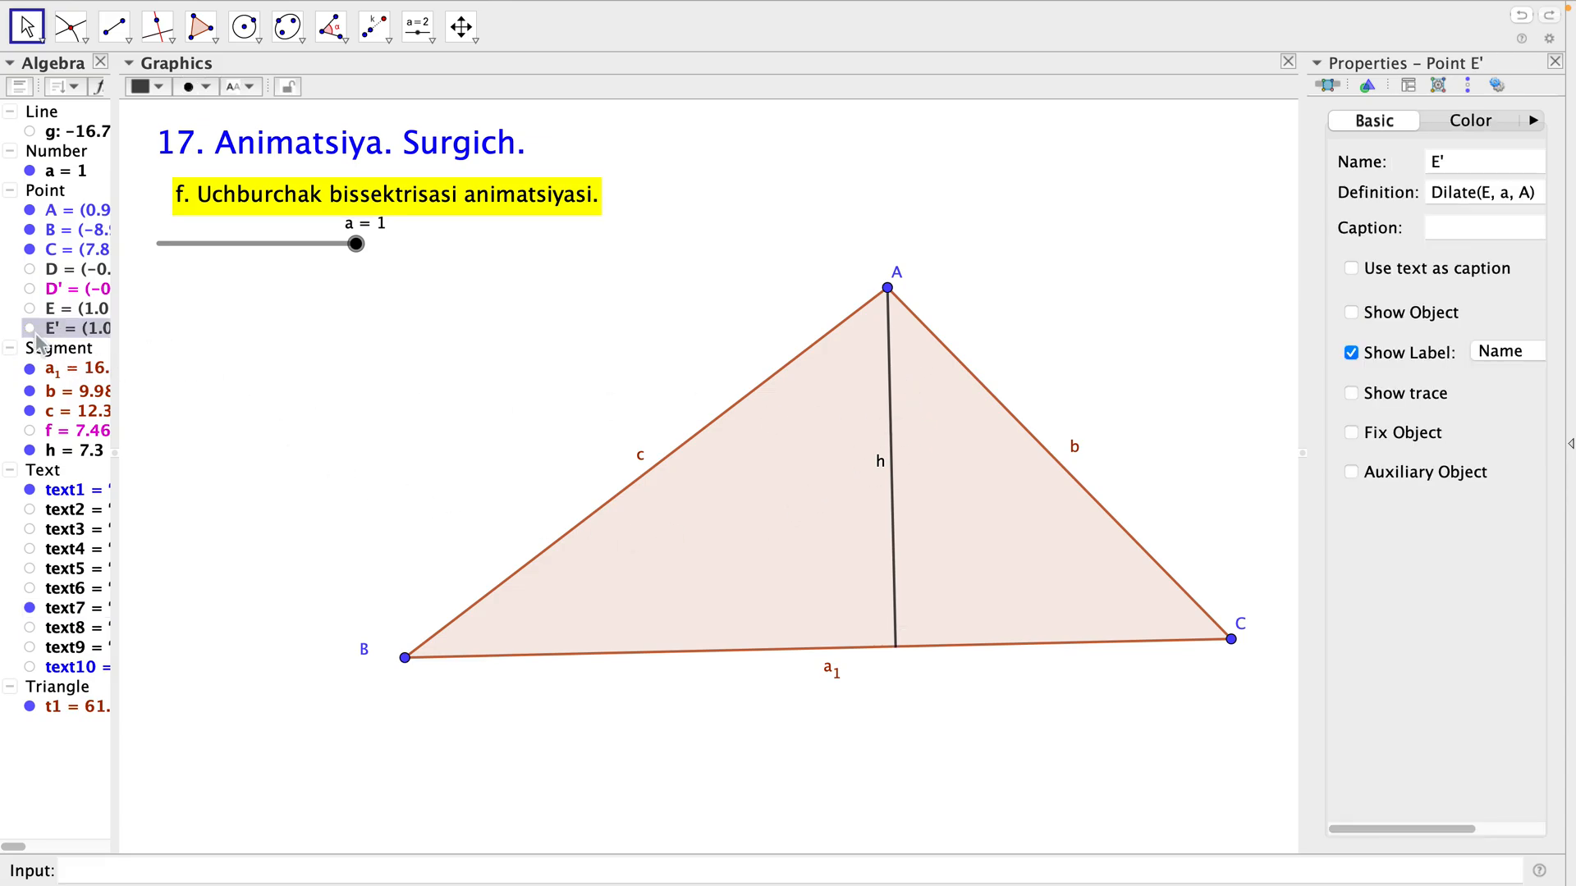
click(29, 450)
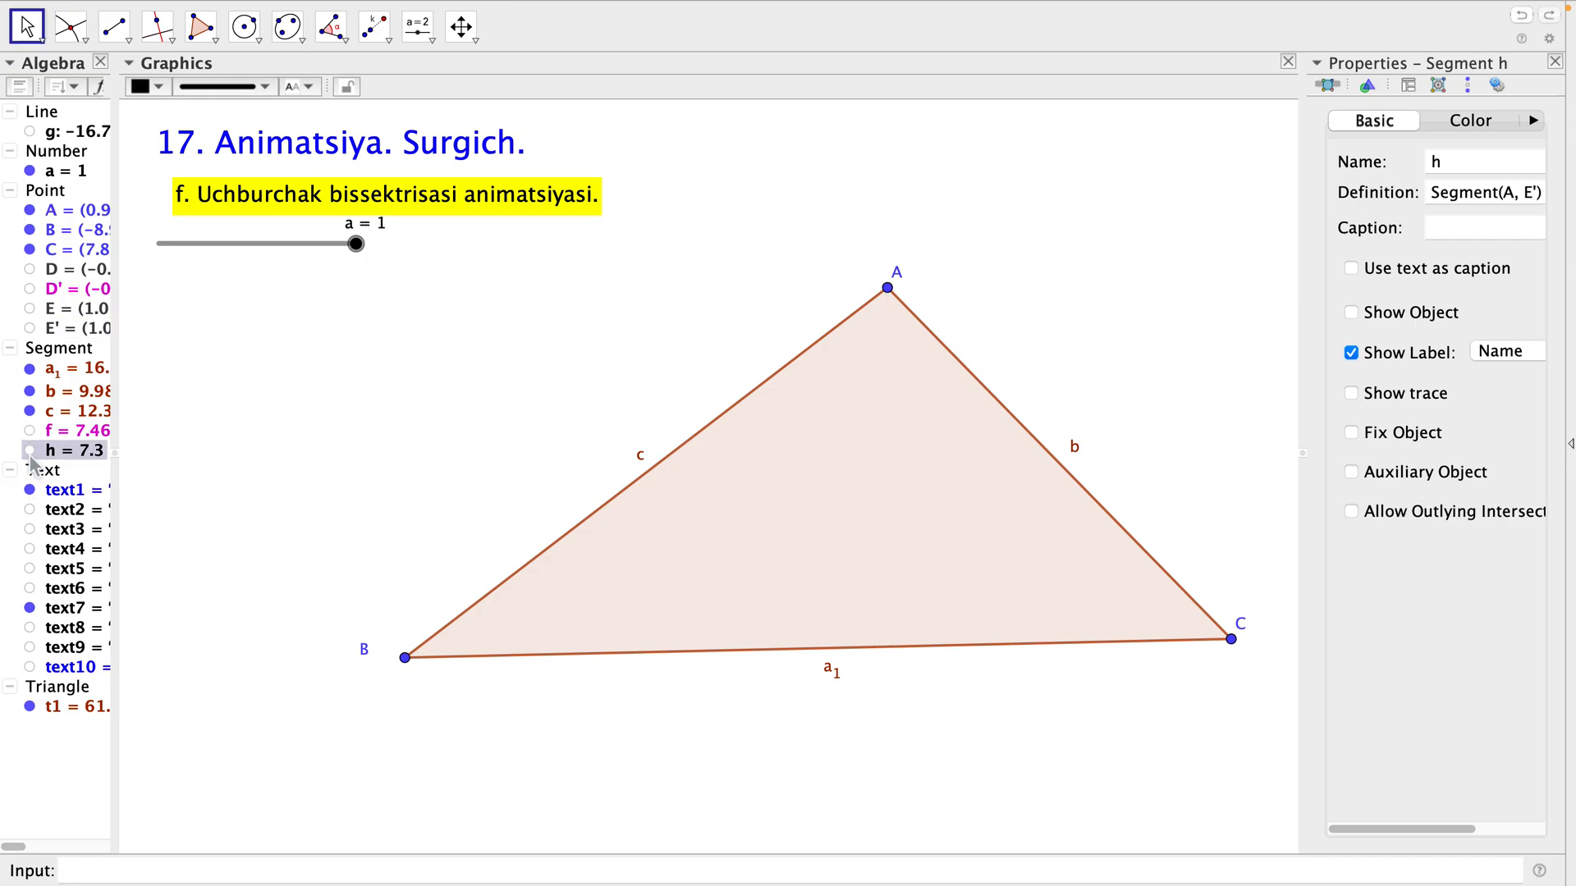
click(370, 316)
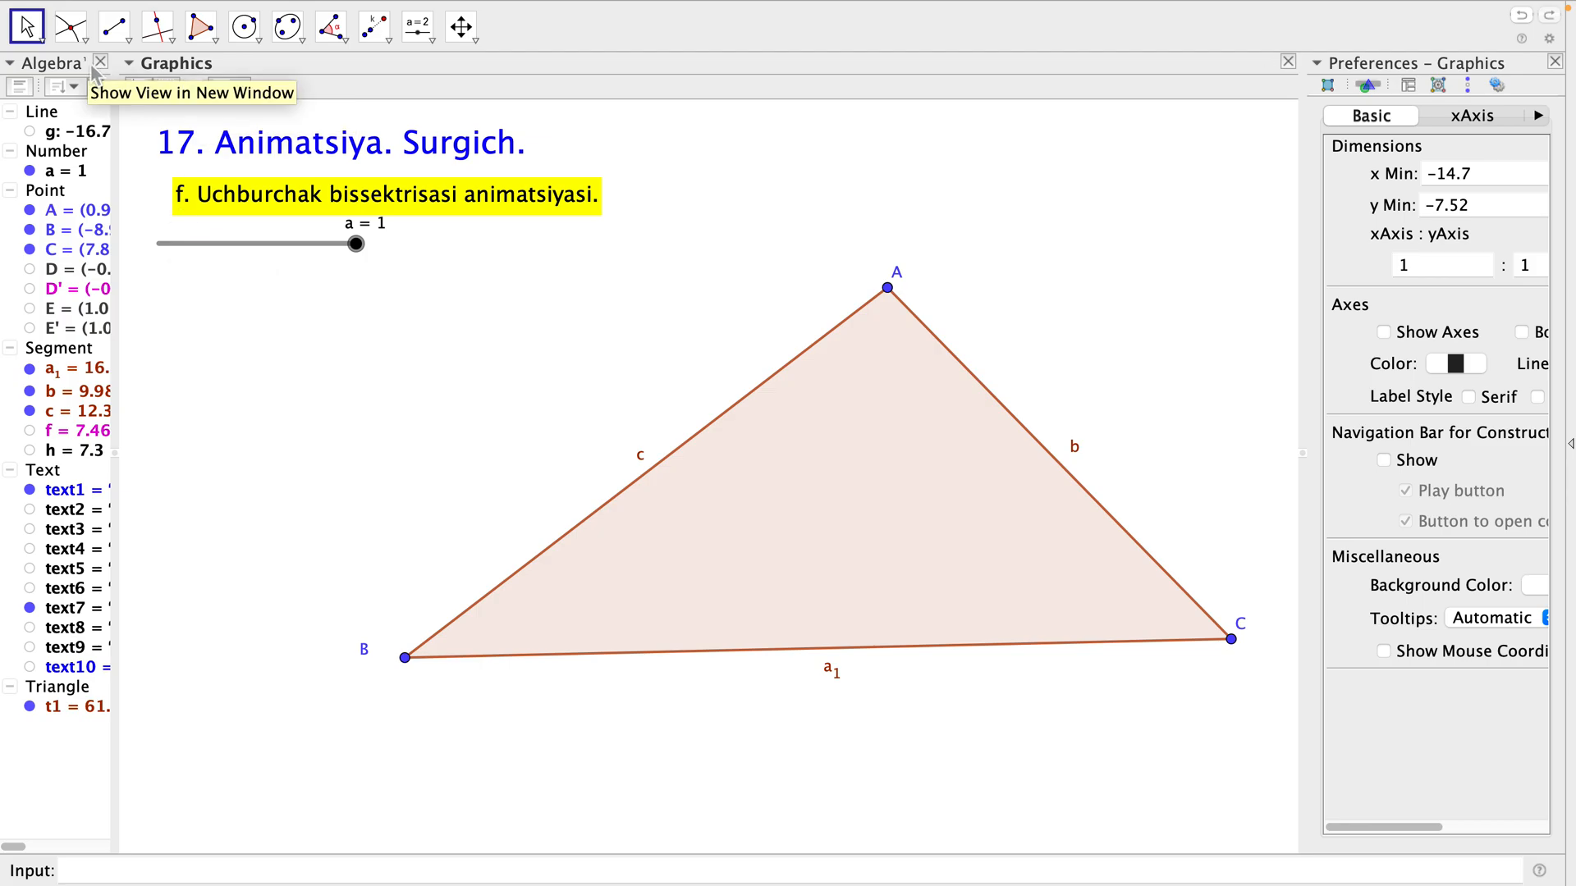
Construct the angle bisector at vertex A of the triangle, using points C, A and B.
click(179, 55)
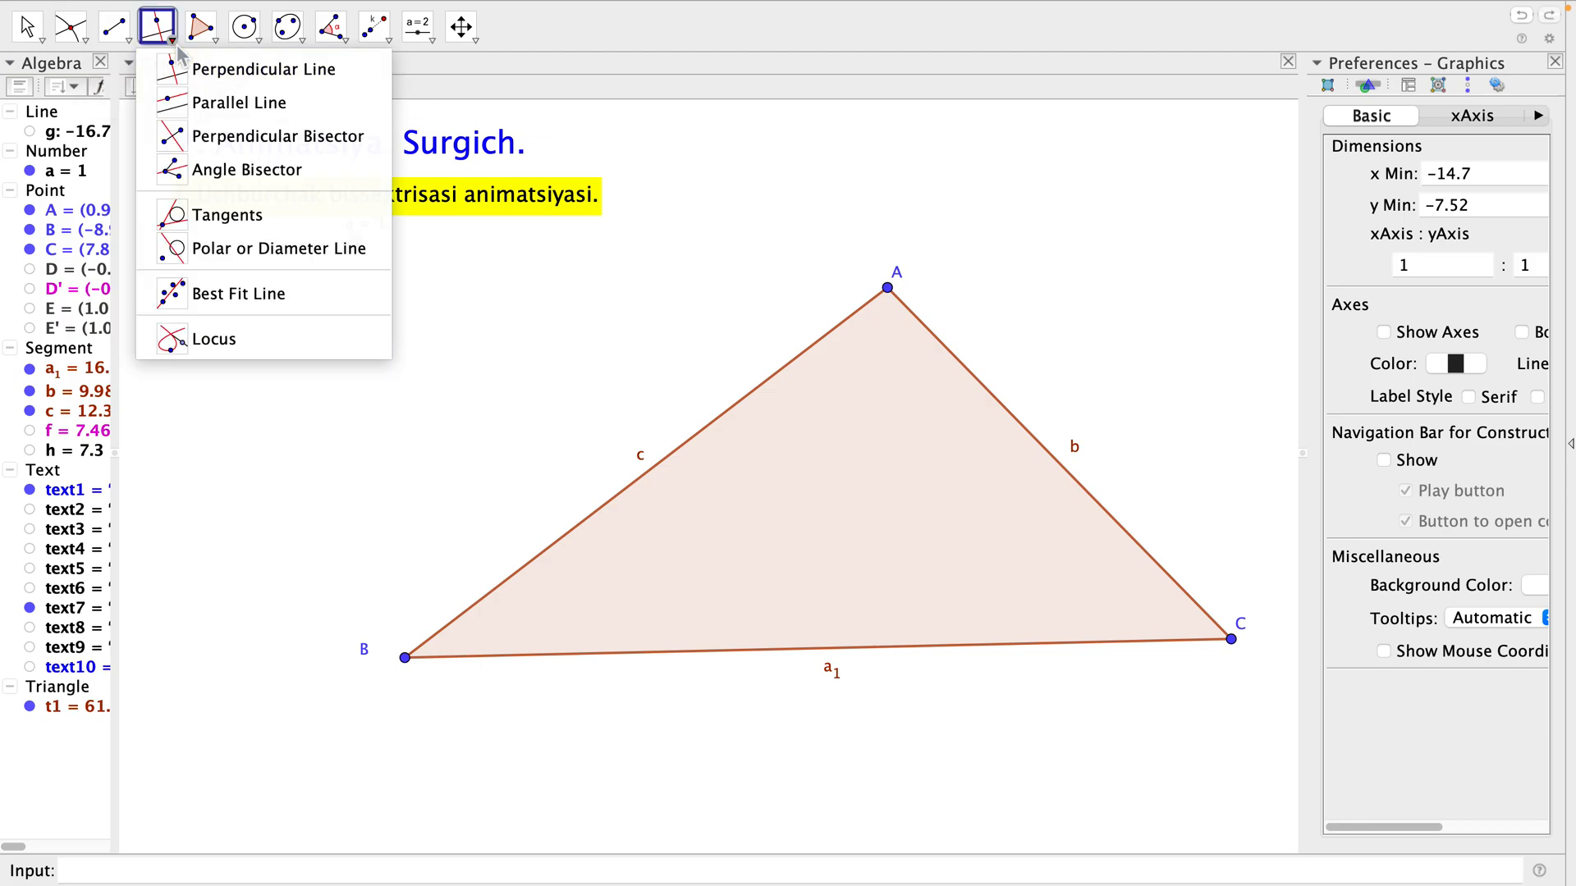
click(181, 185)
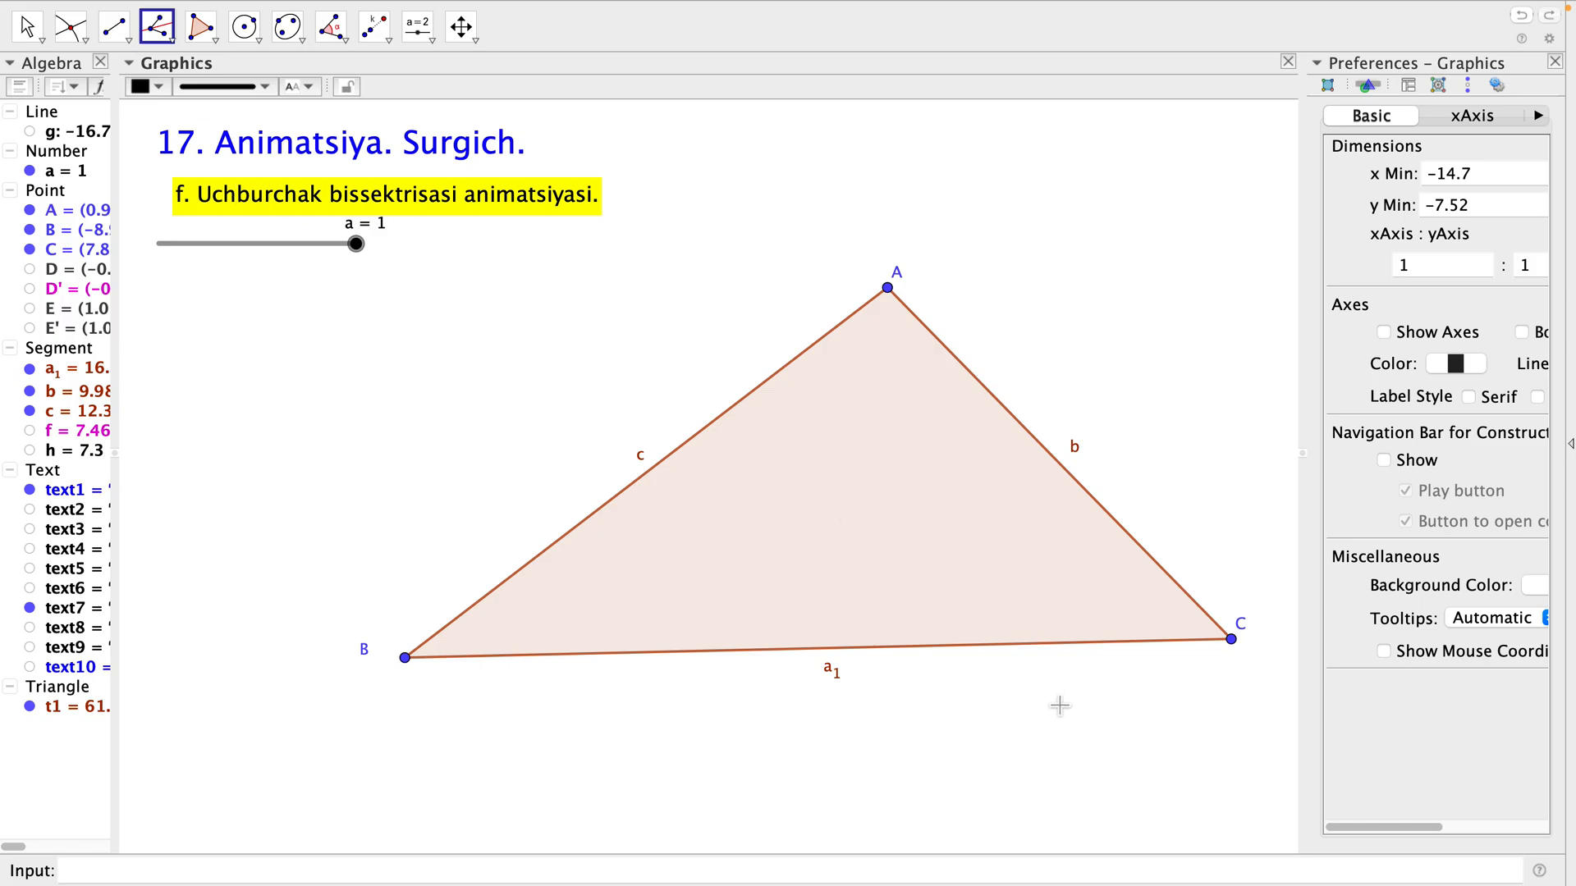
click(1241, 650)
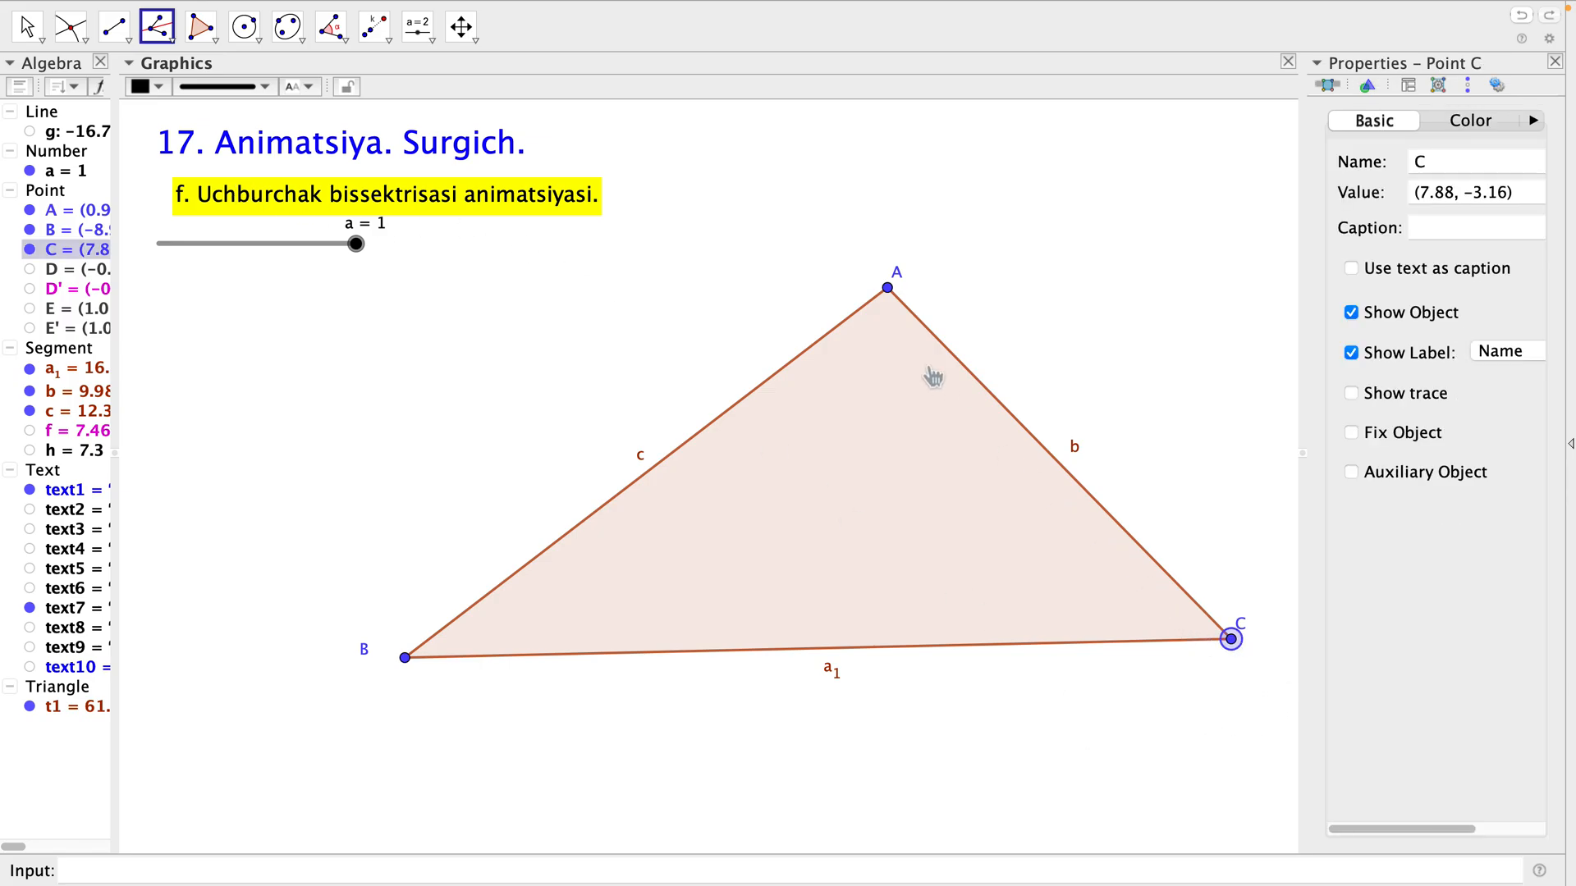
click(893, 294)
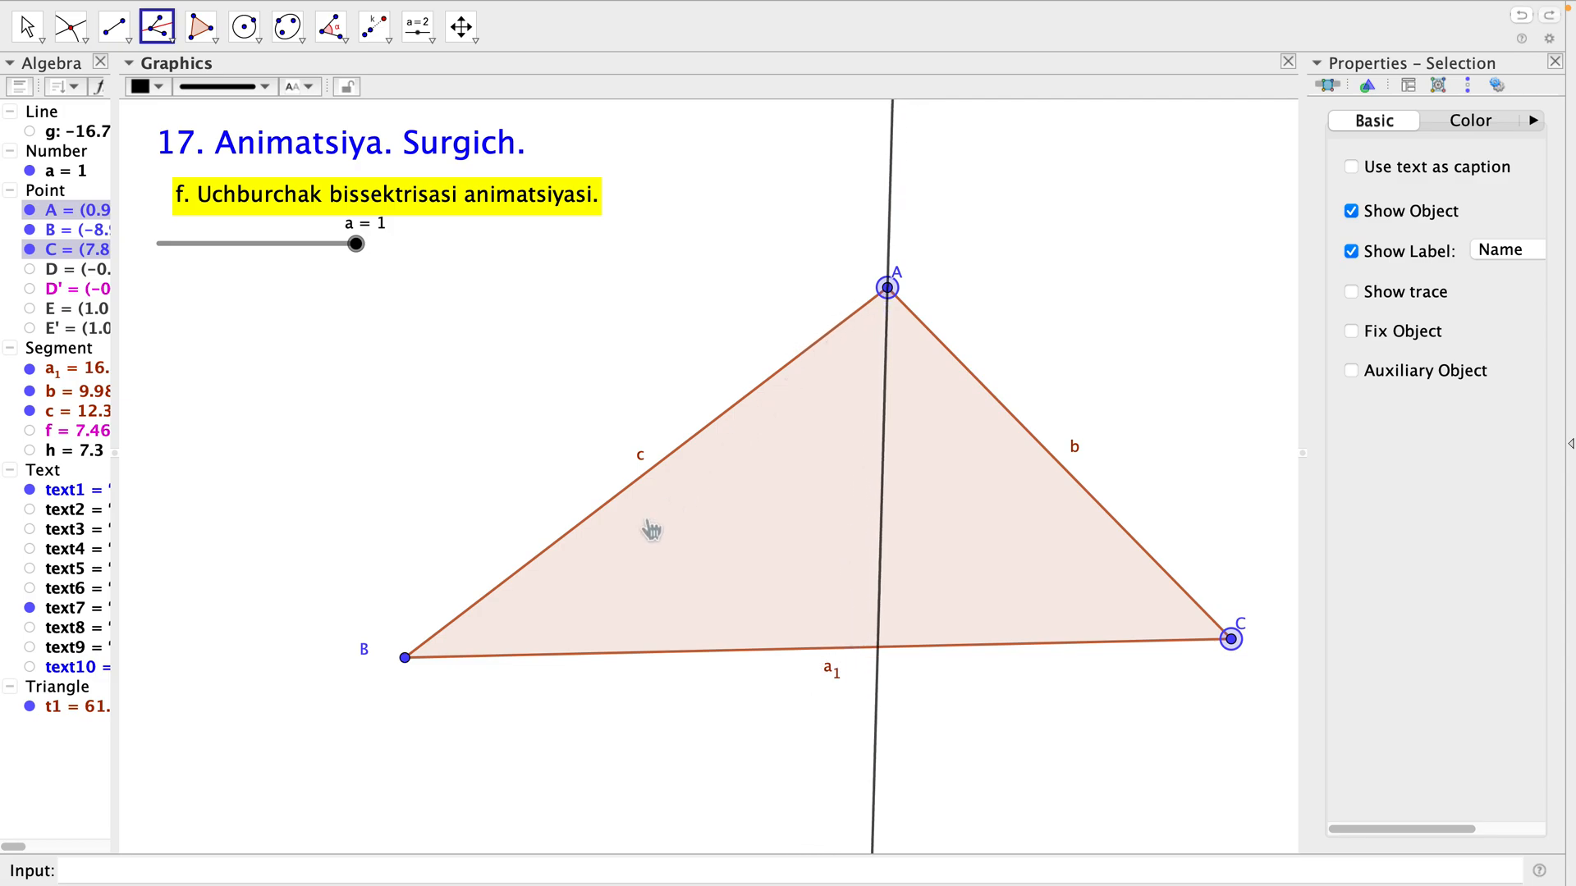
click(406, 659)
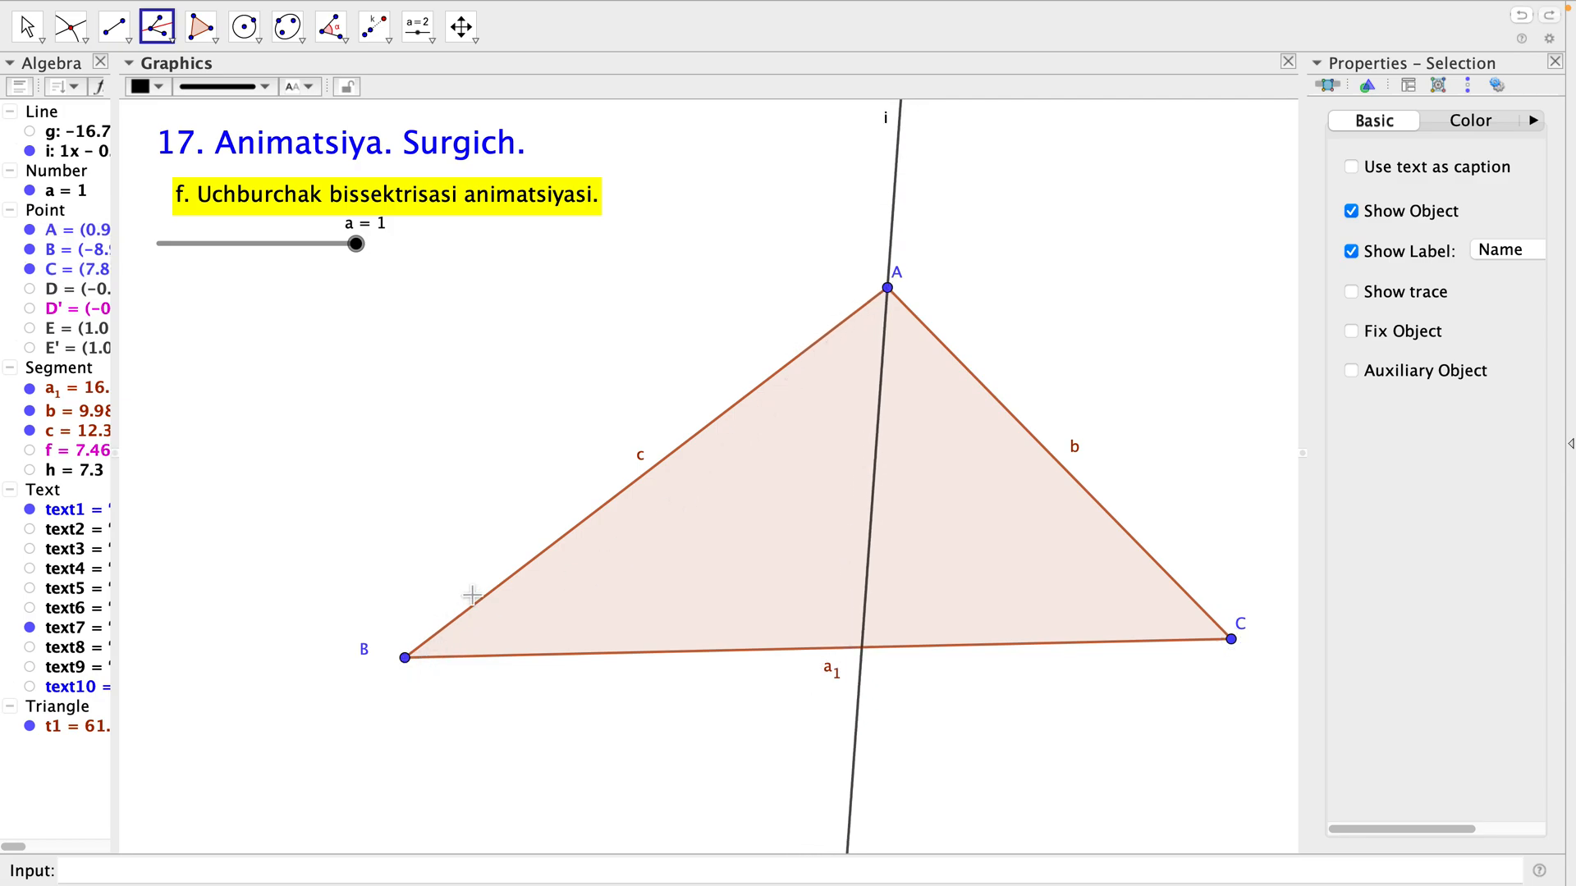
key(Escape)
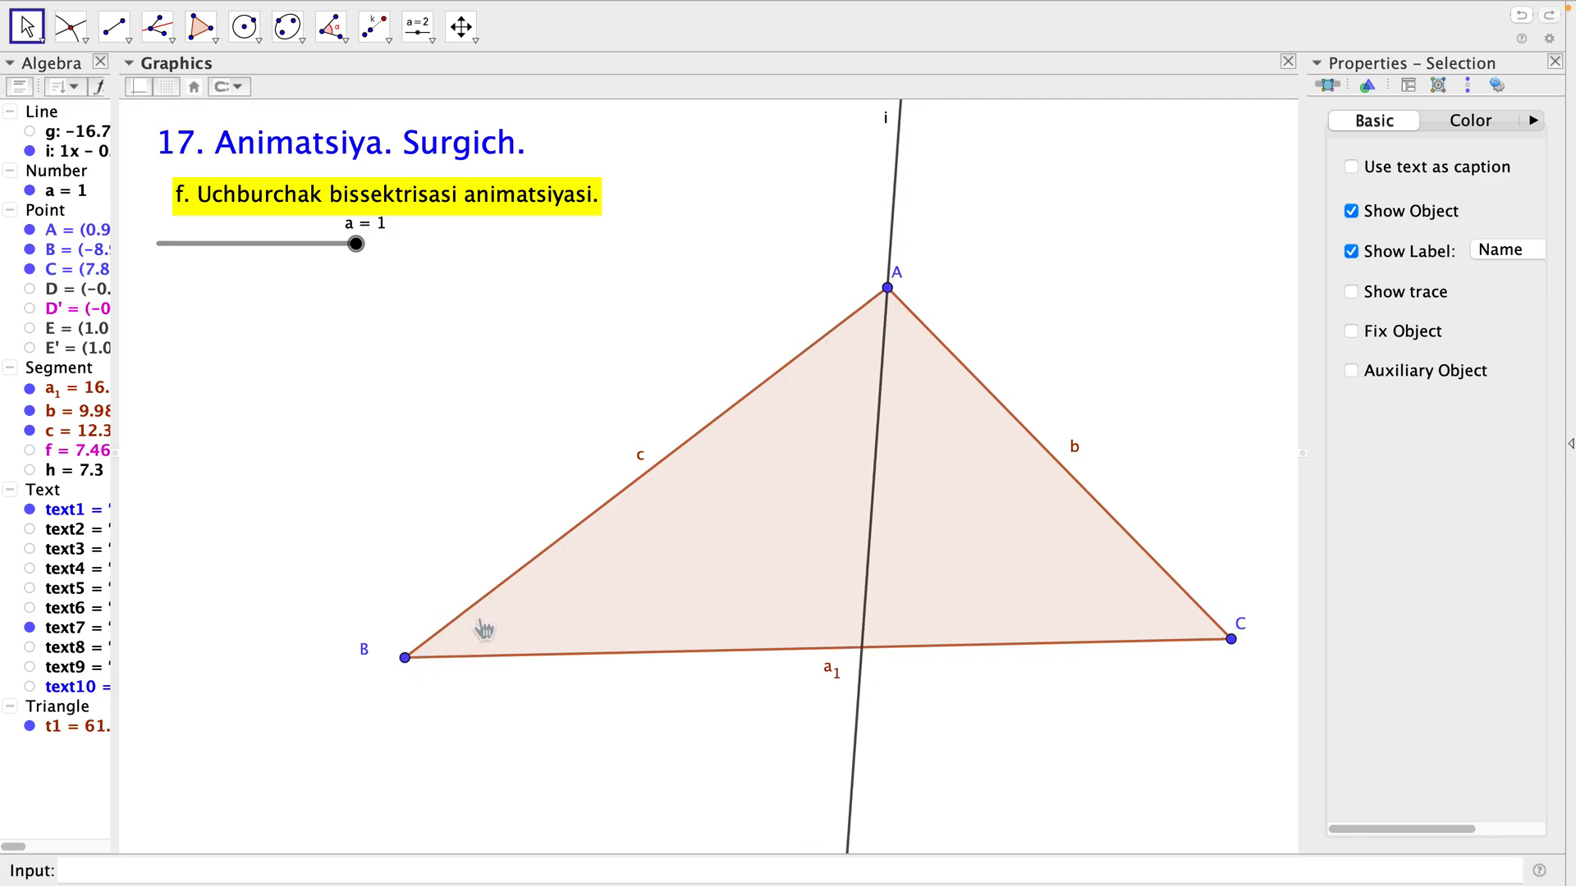
Mark the intersection of the angle bisector with side BC and hide the bisector line.
click(72, 33)
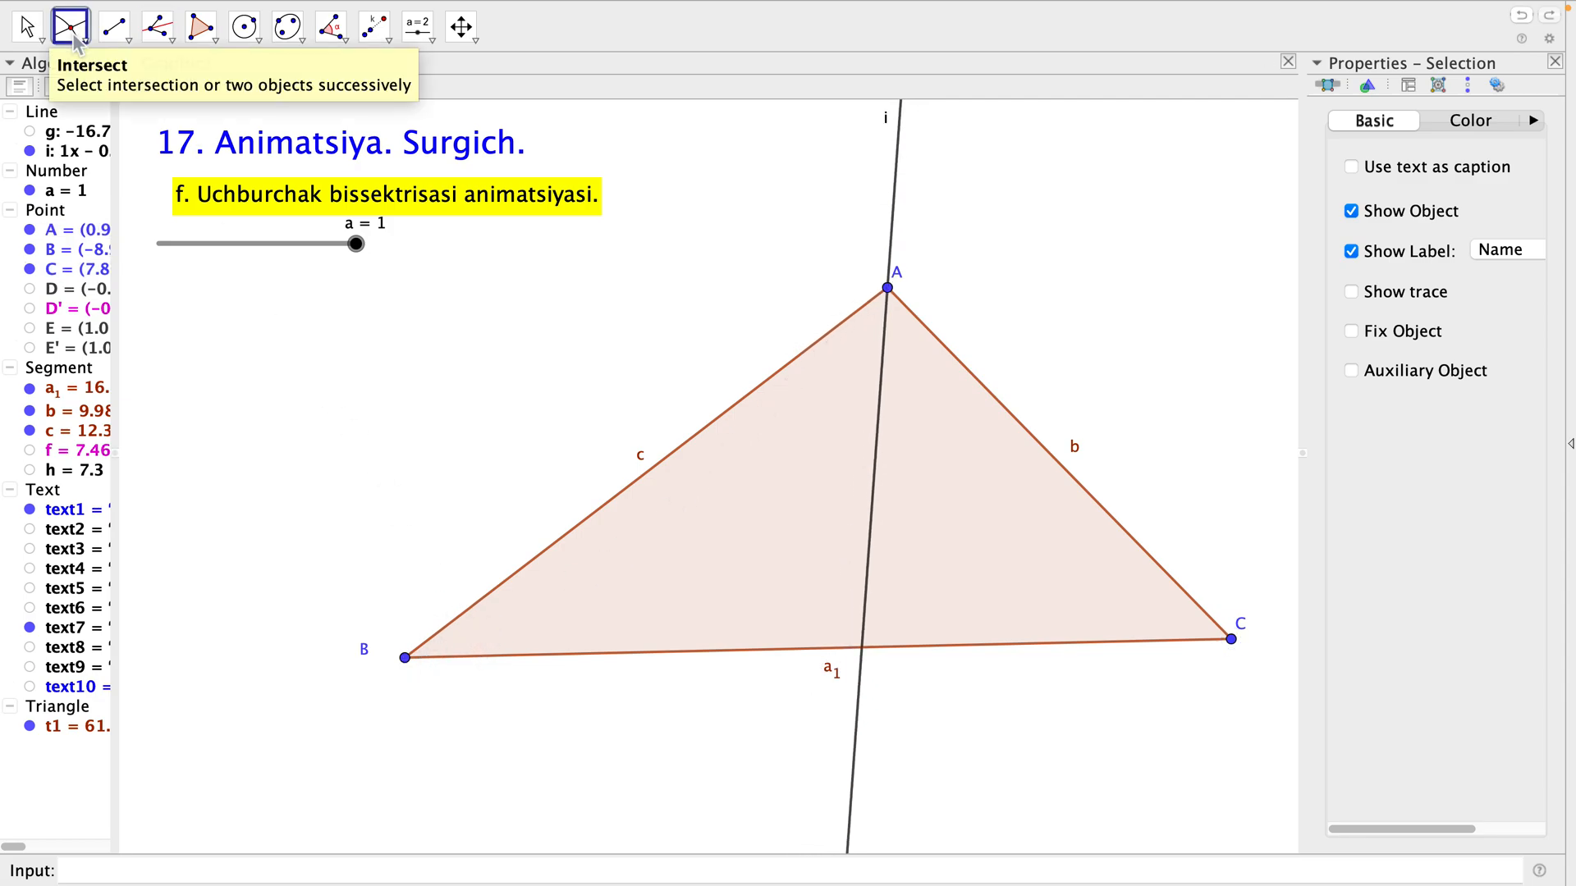
click(878, 552)
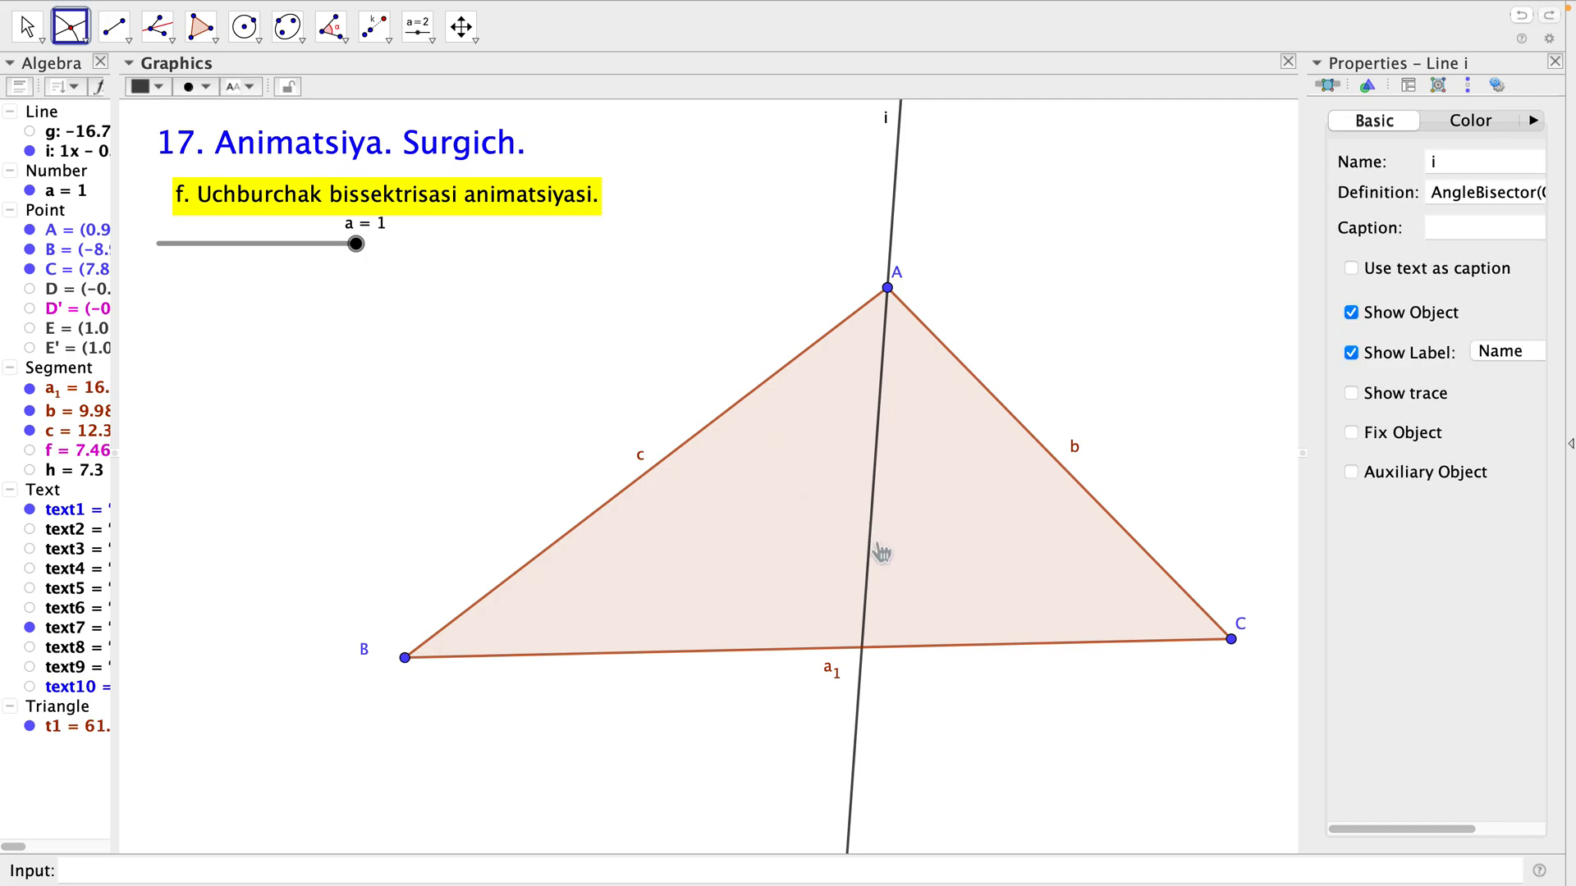
click(742, 659)
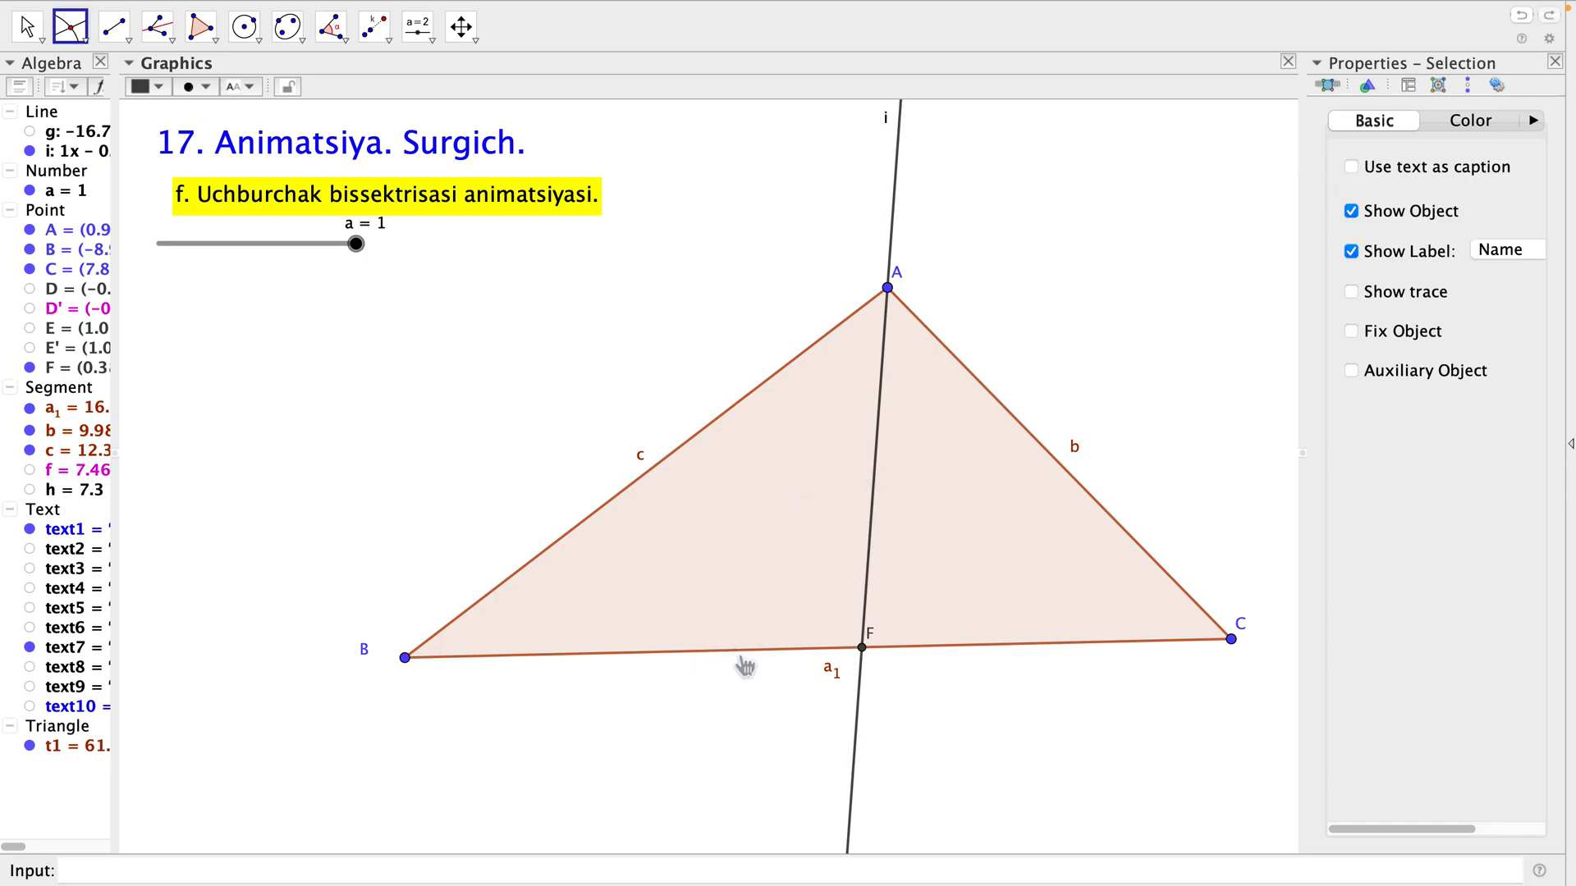
key(Escape)
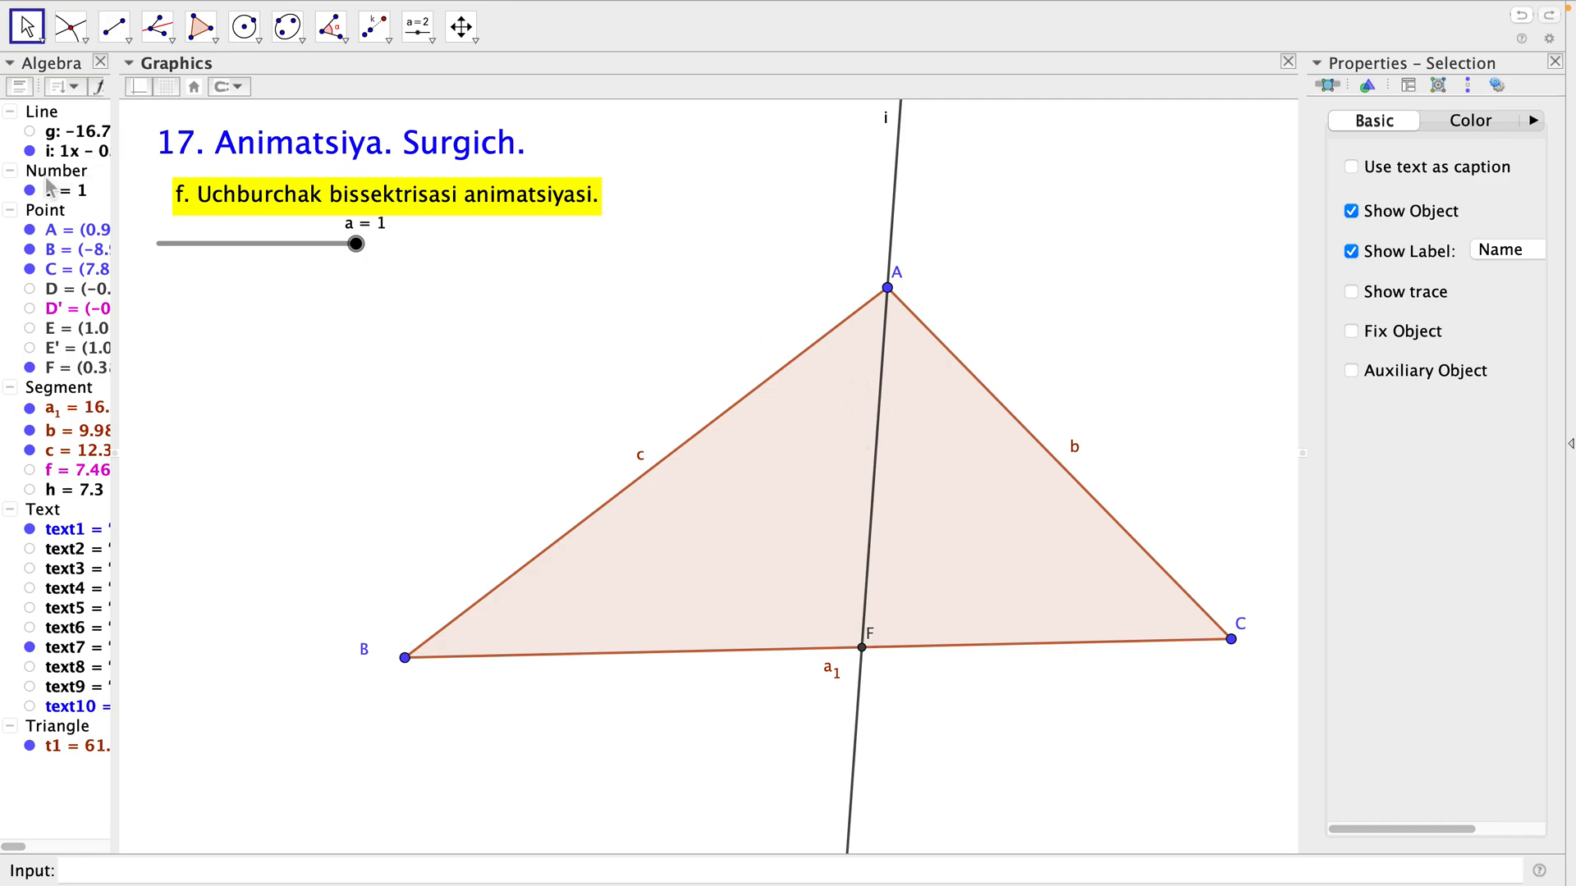
click(33, 153)
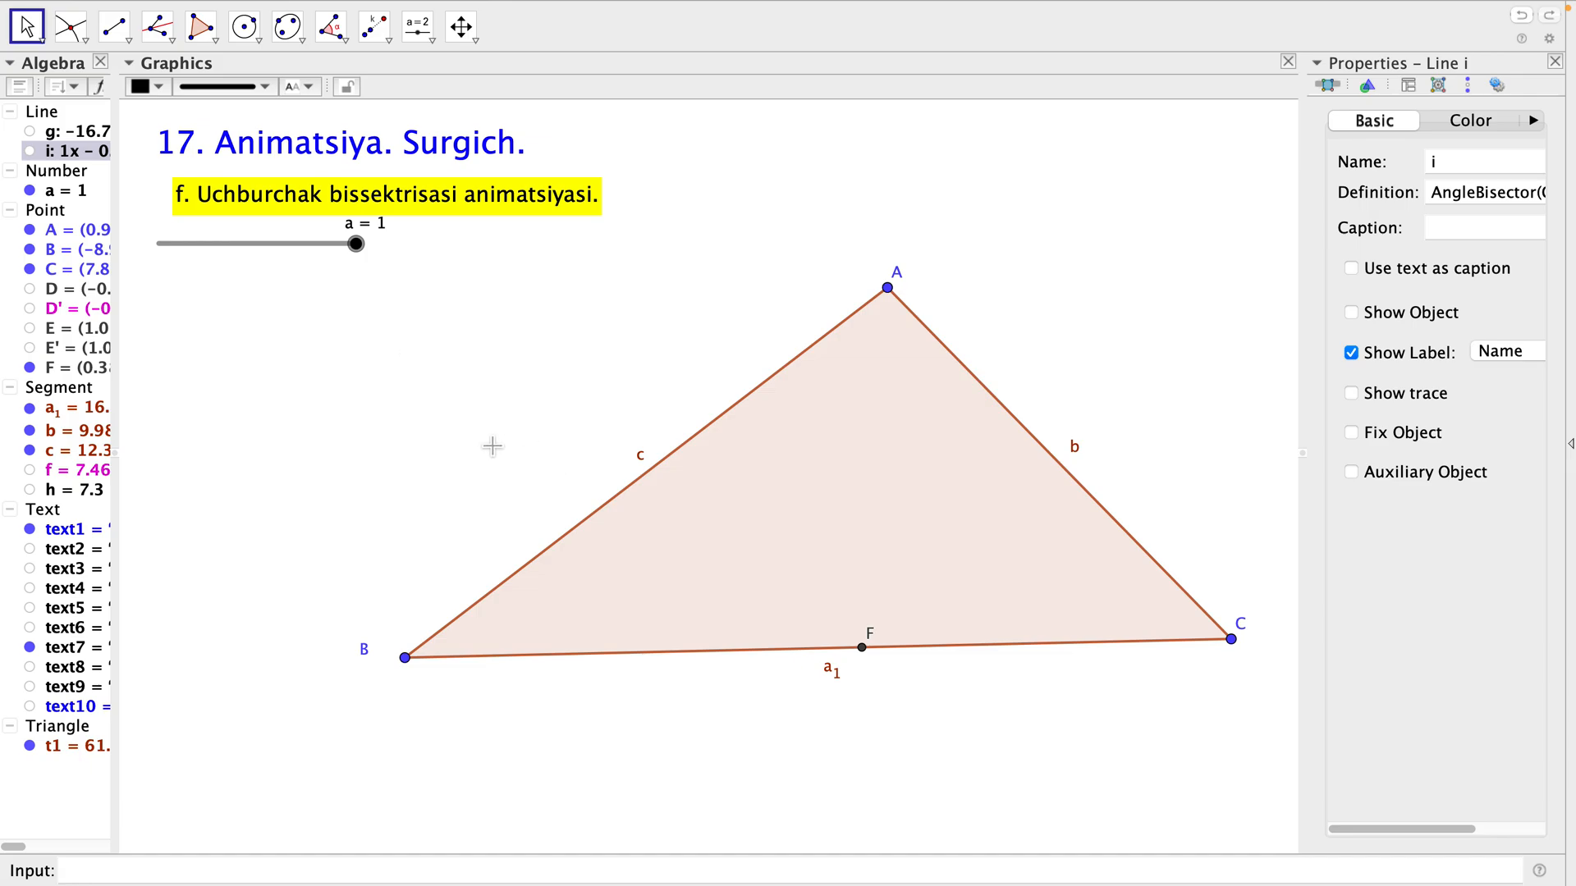
click(391, 414)
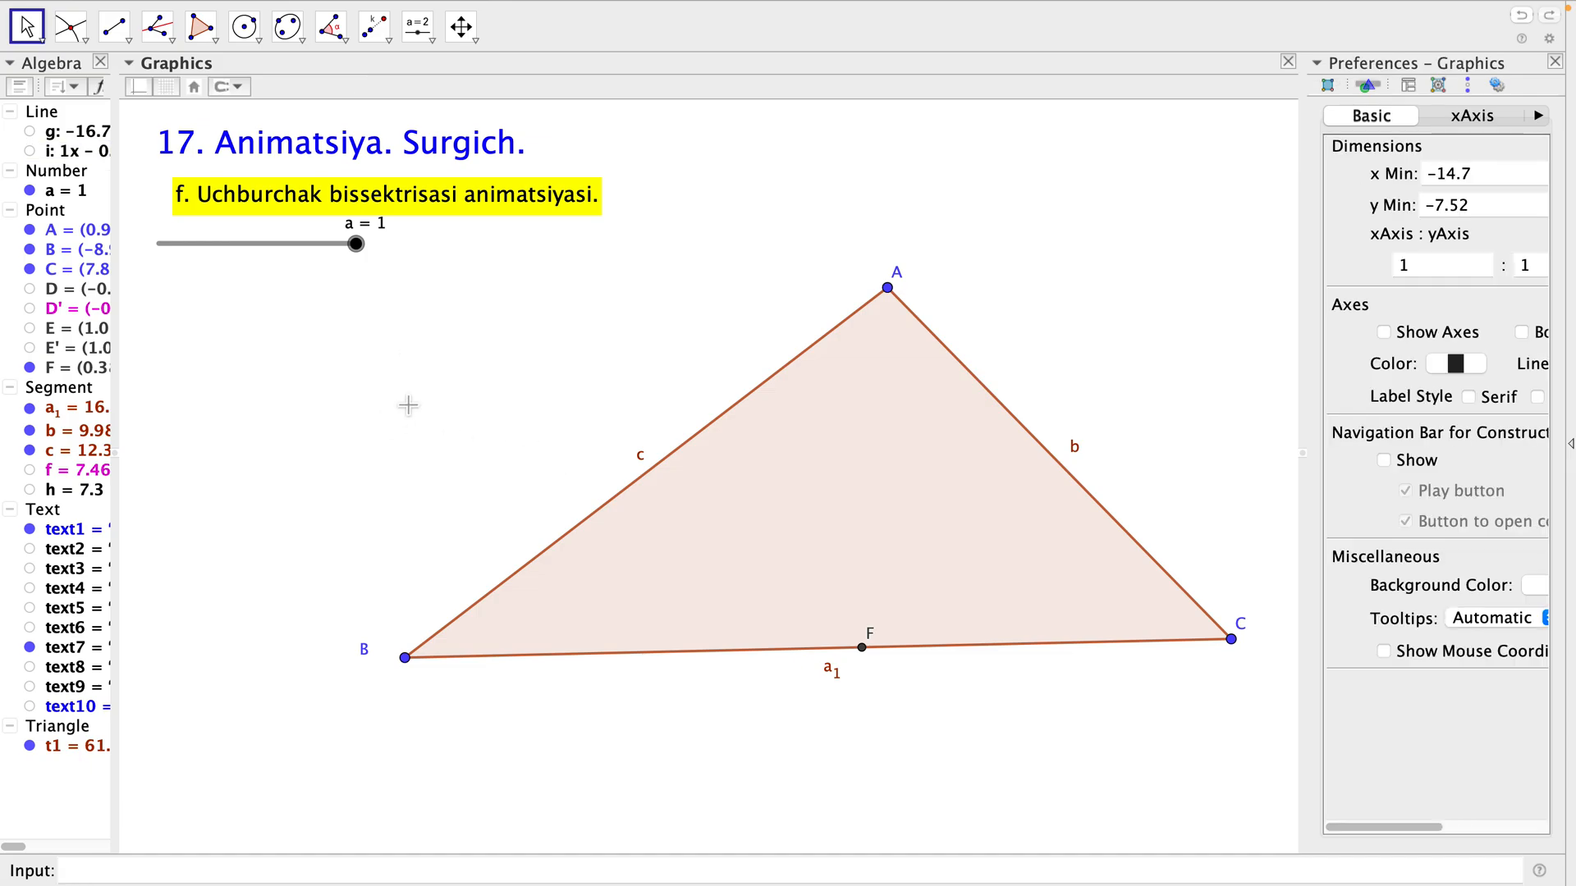
Dilate point F on side BC from center A with factor a.
click(385, 37)
click(385, 37)
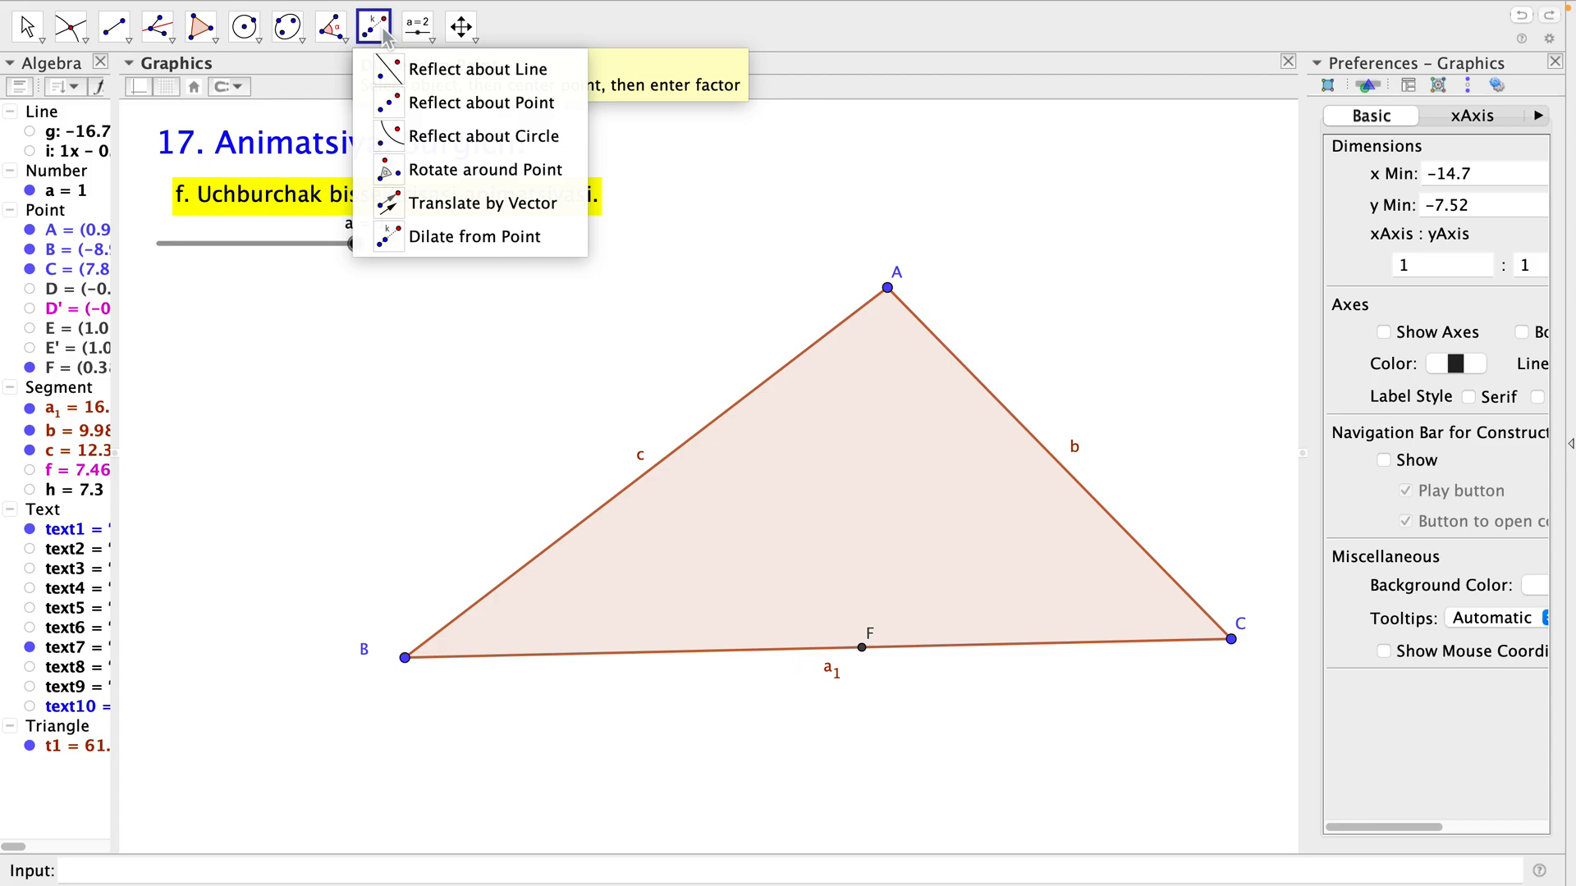
click(395, 238)
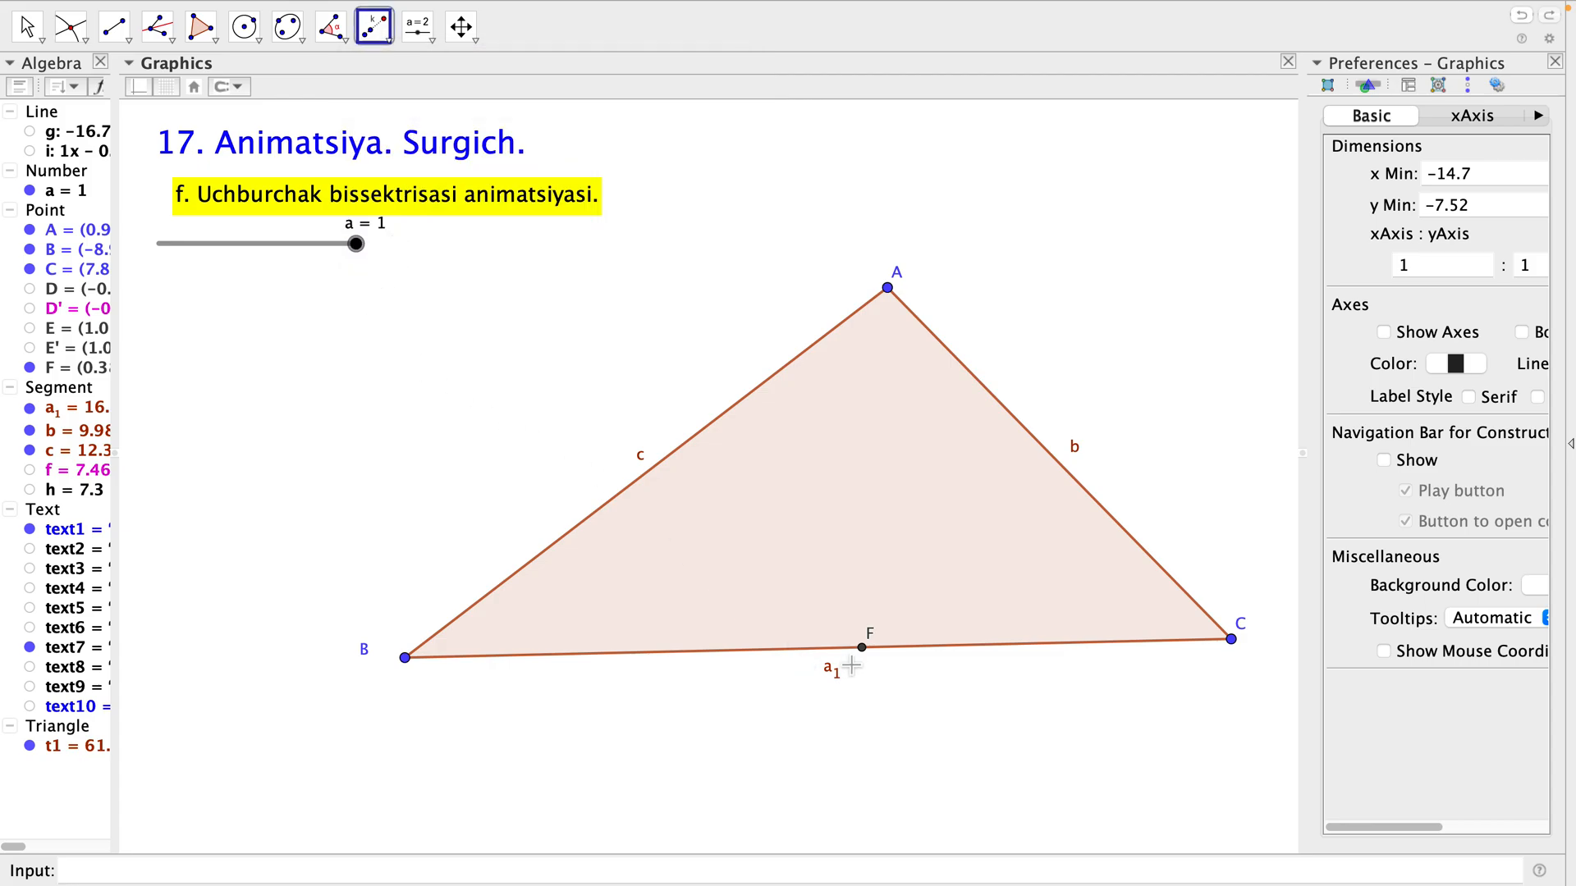
click(870, 664)
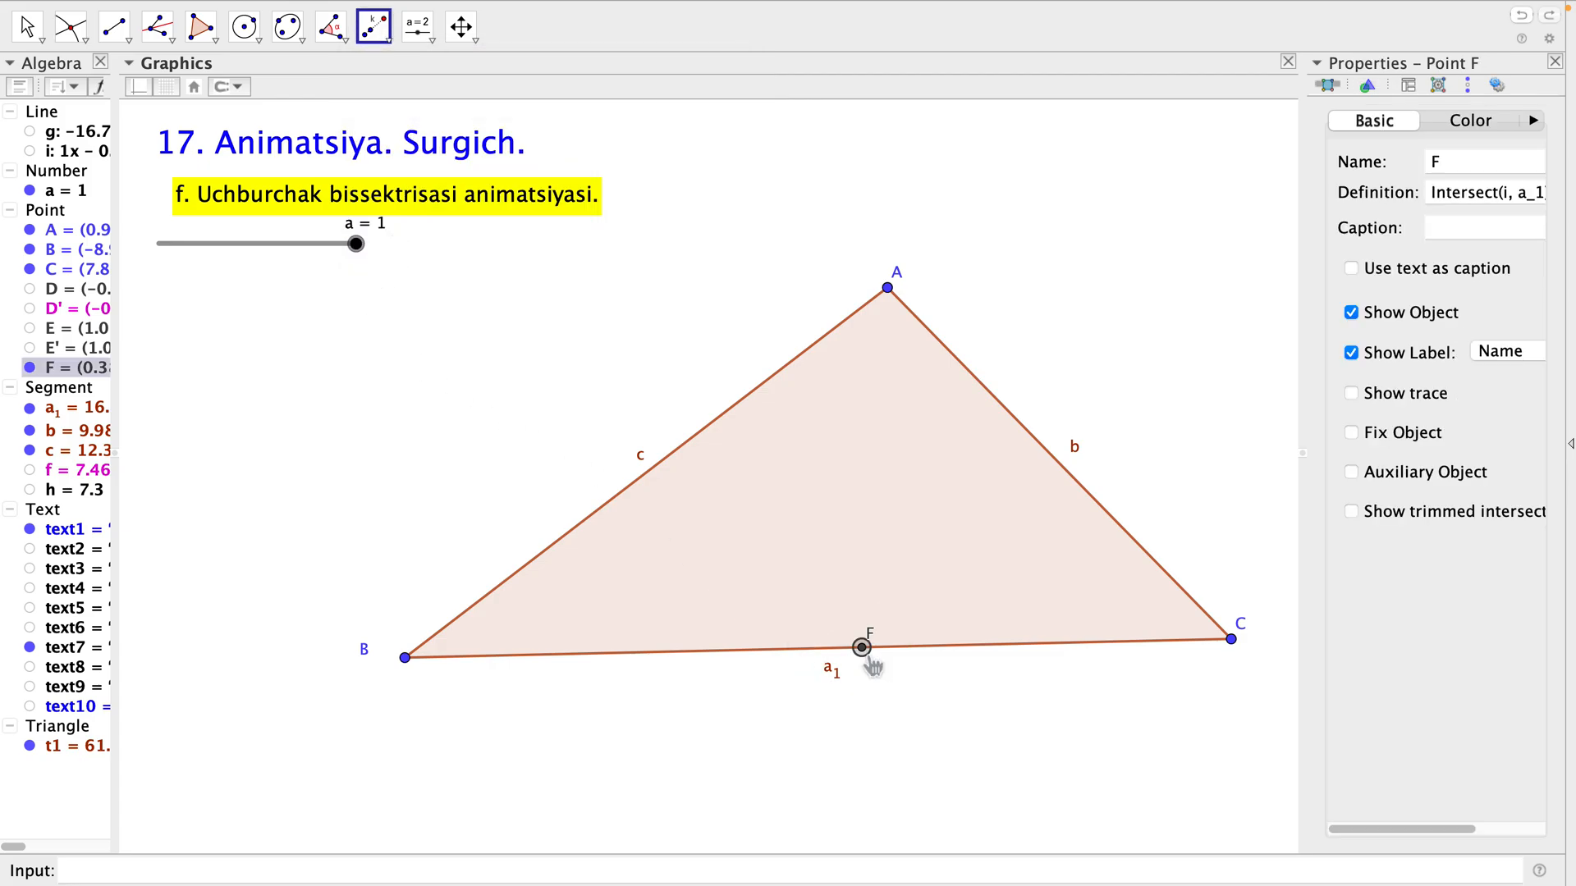
click(895, 298)
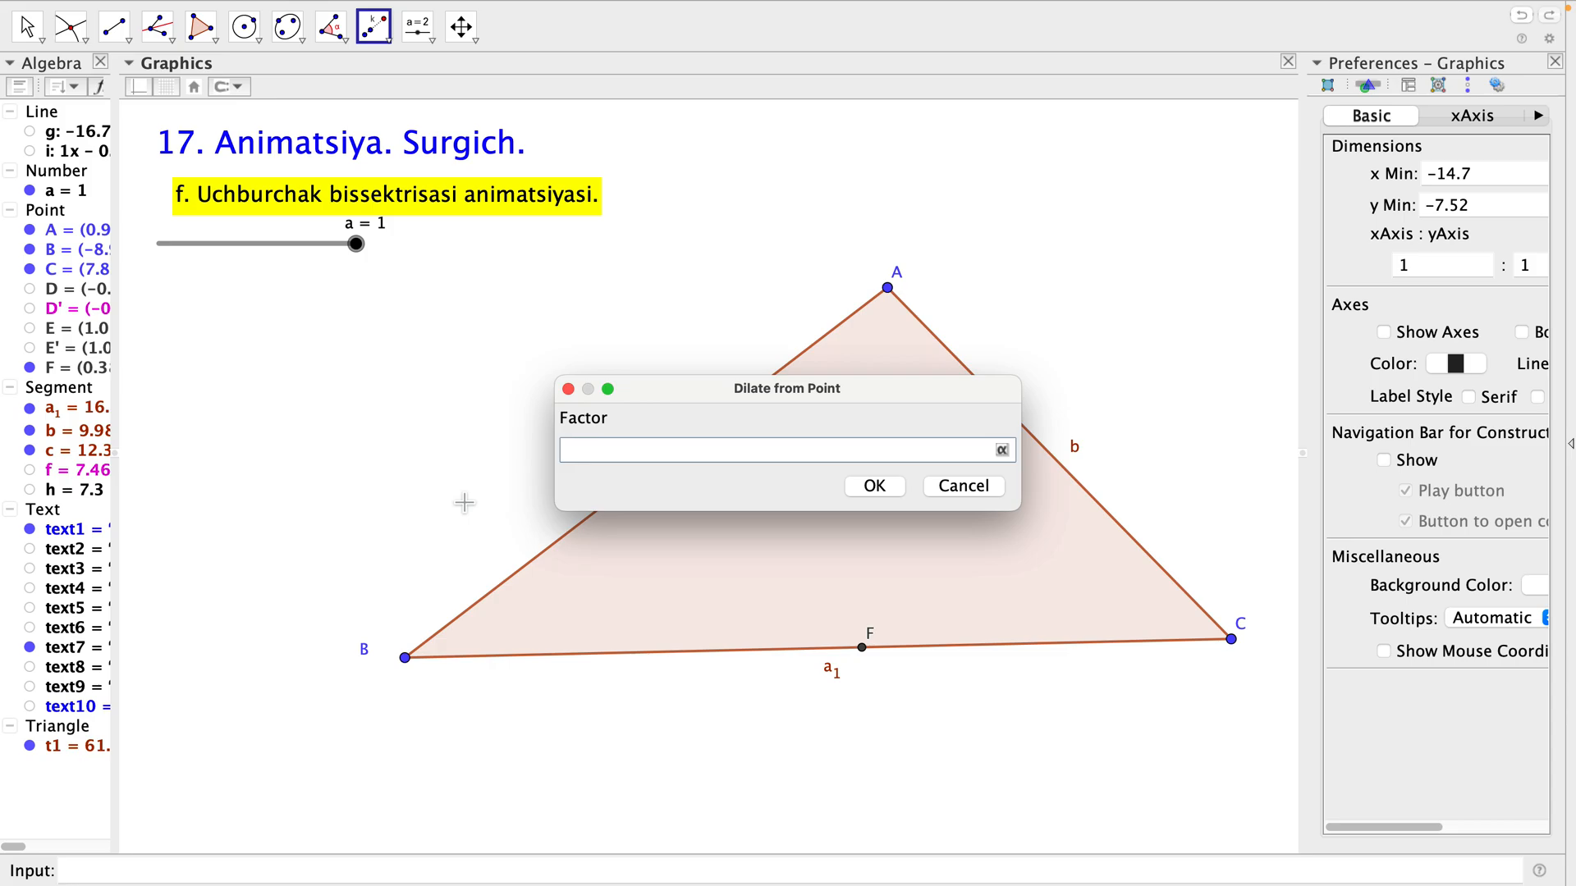
text(a)
click(888, 489)
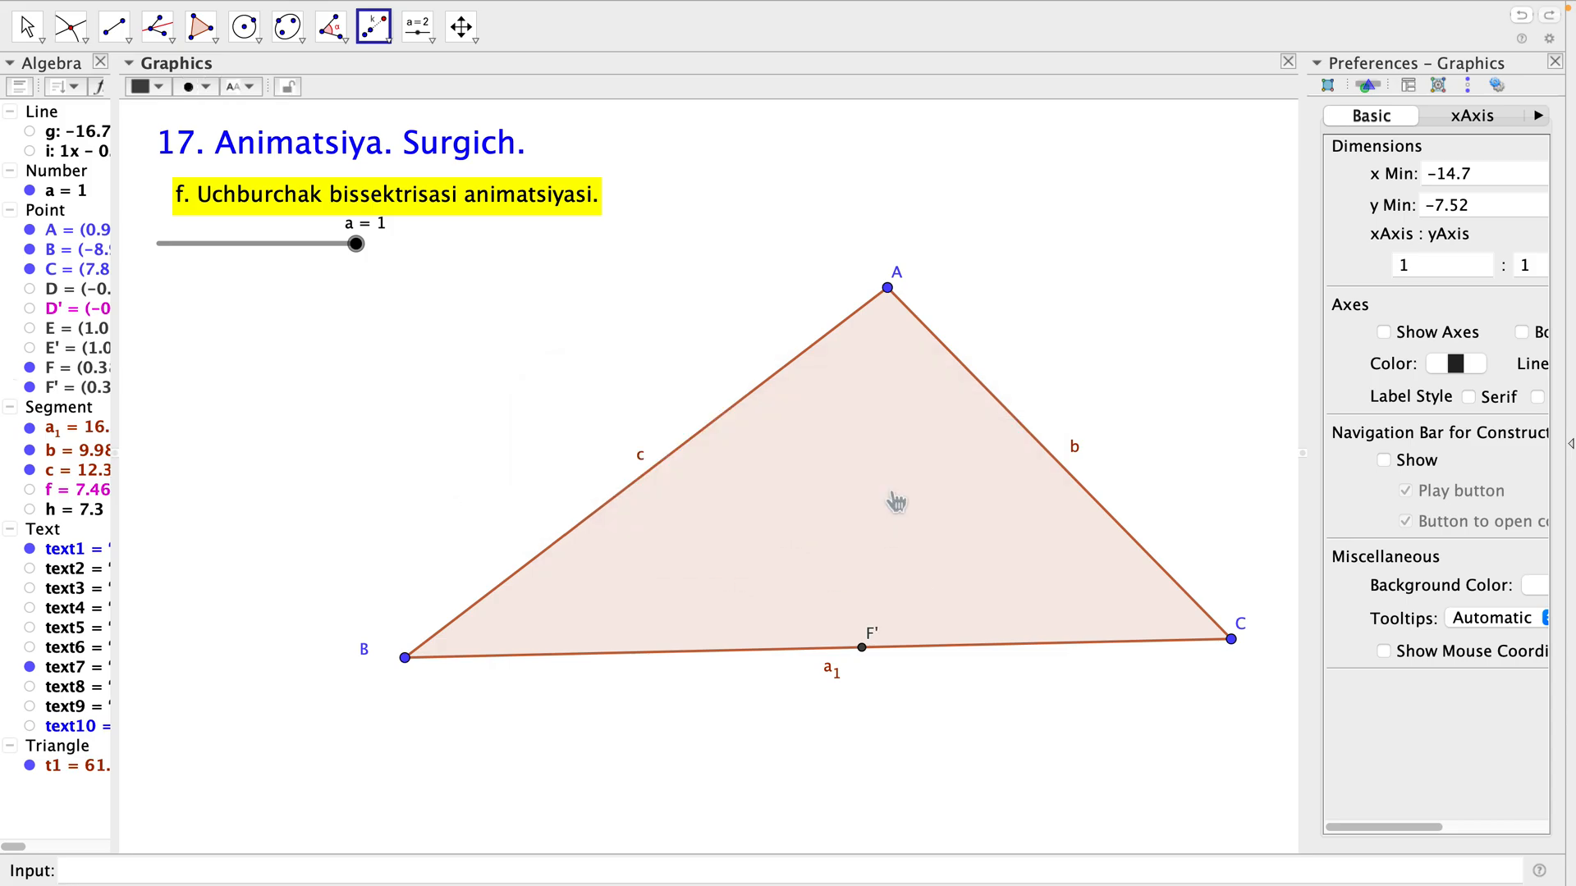
key(Escape)
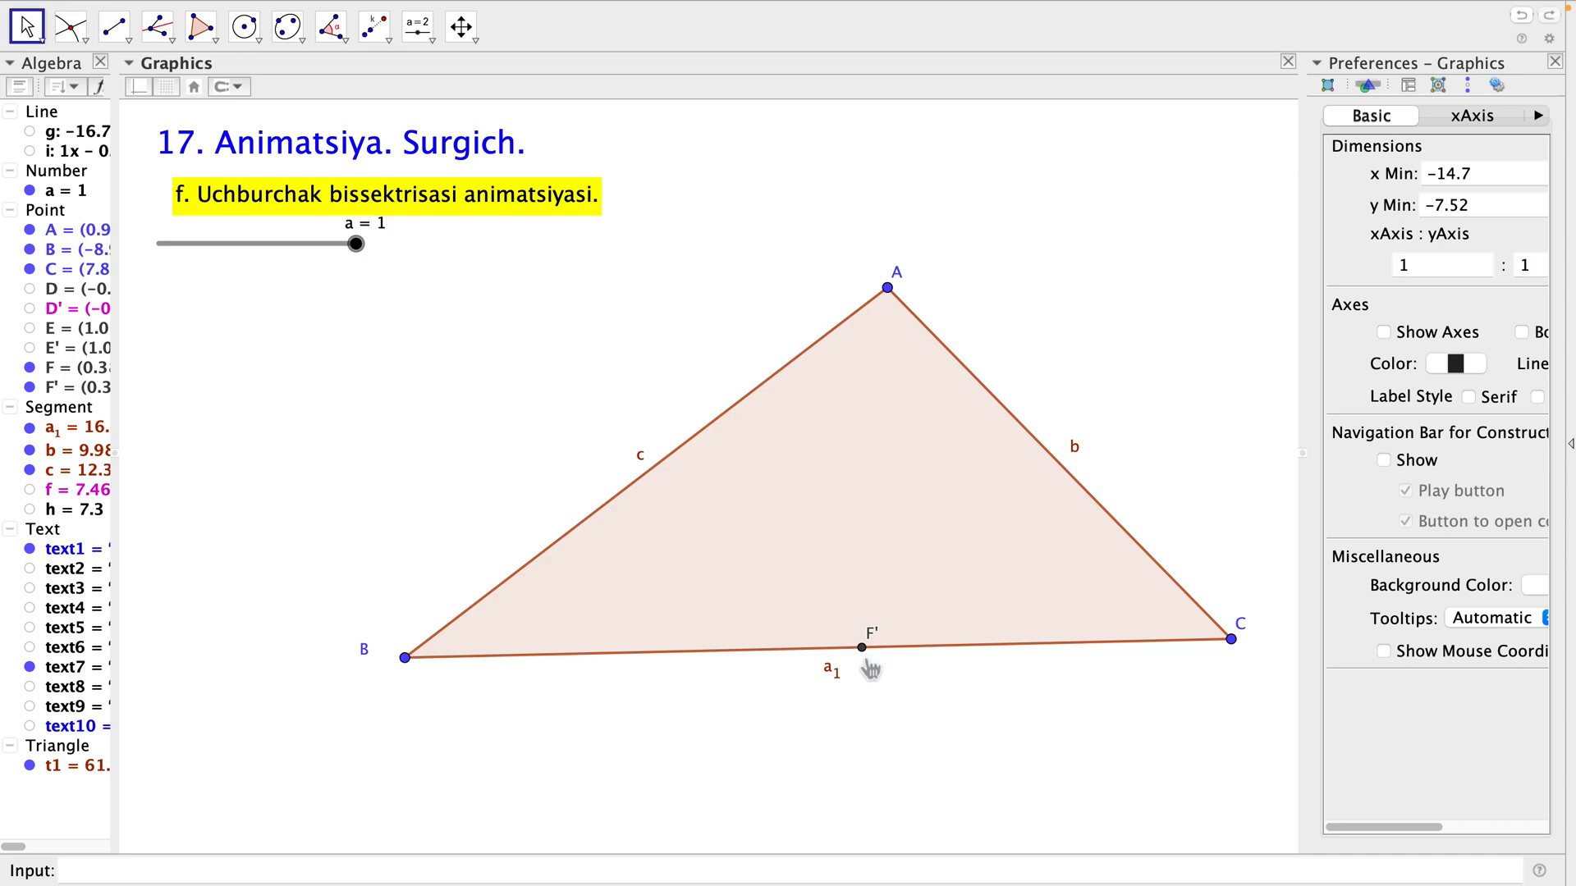
Set slider a to about 0.51 and draw a segment from vertex A to the dilated point F'.
drag(356, 244, 259, 245)
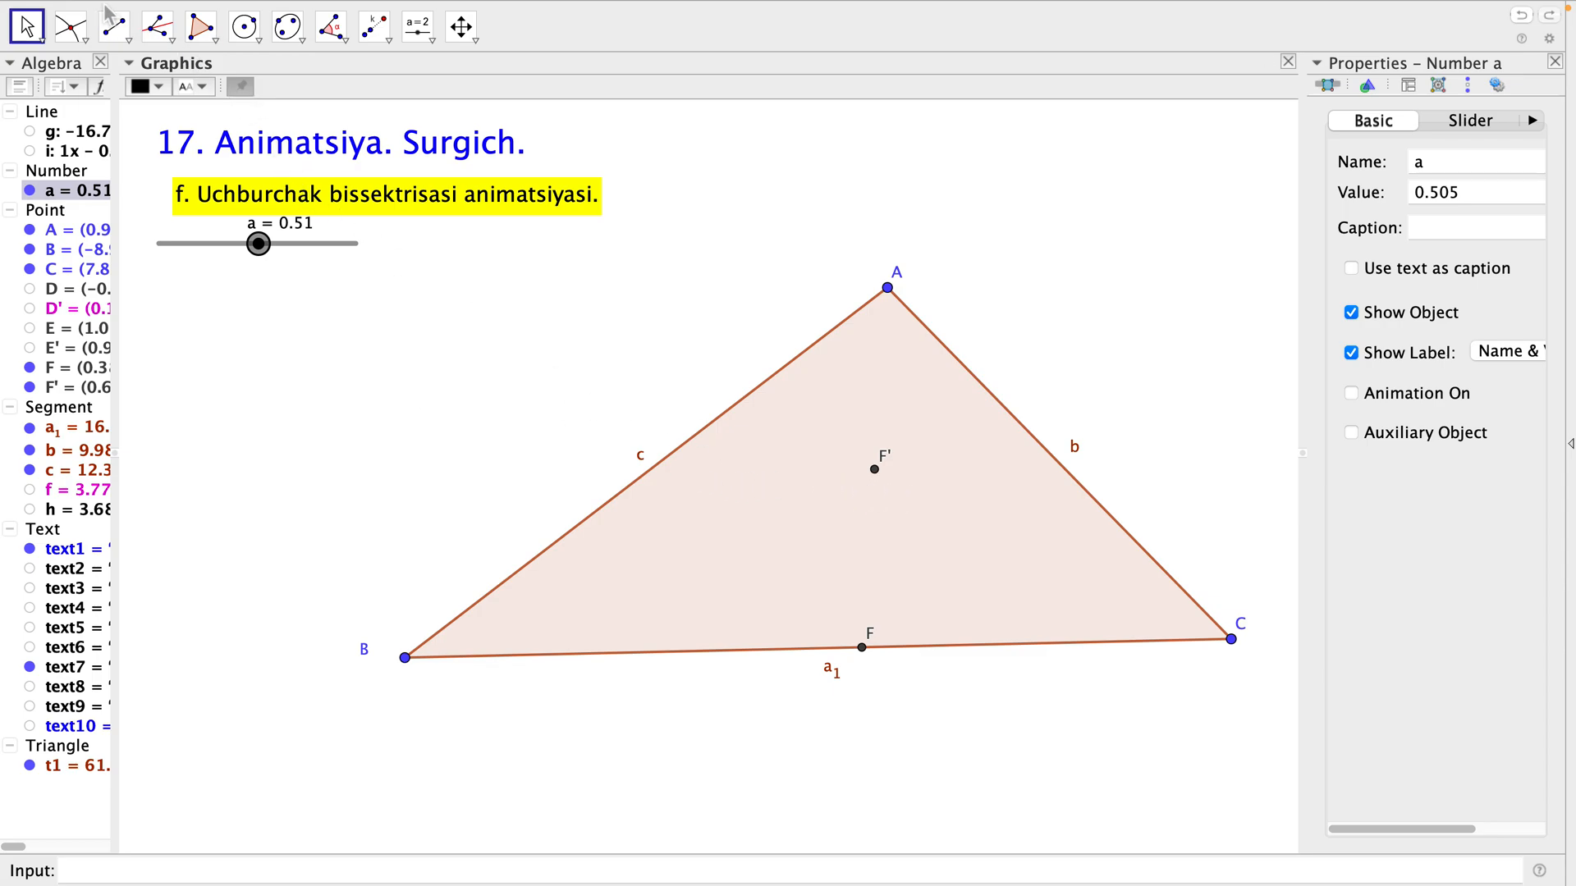
click(115, 29)
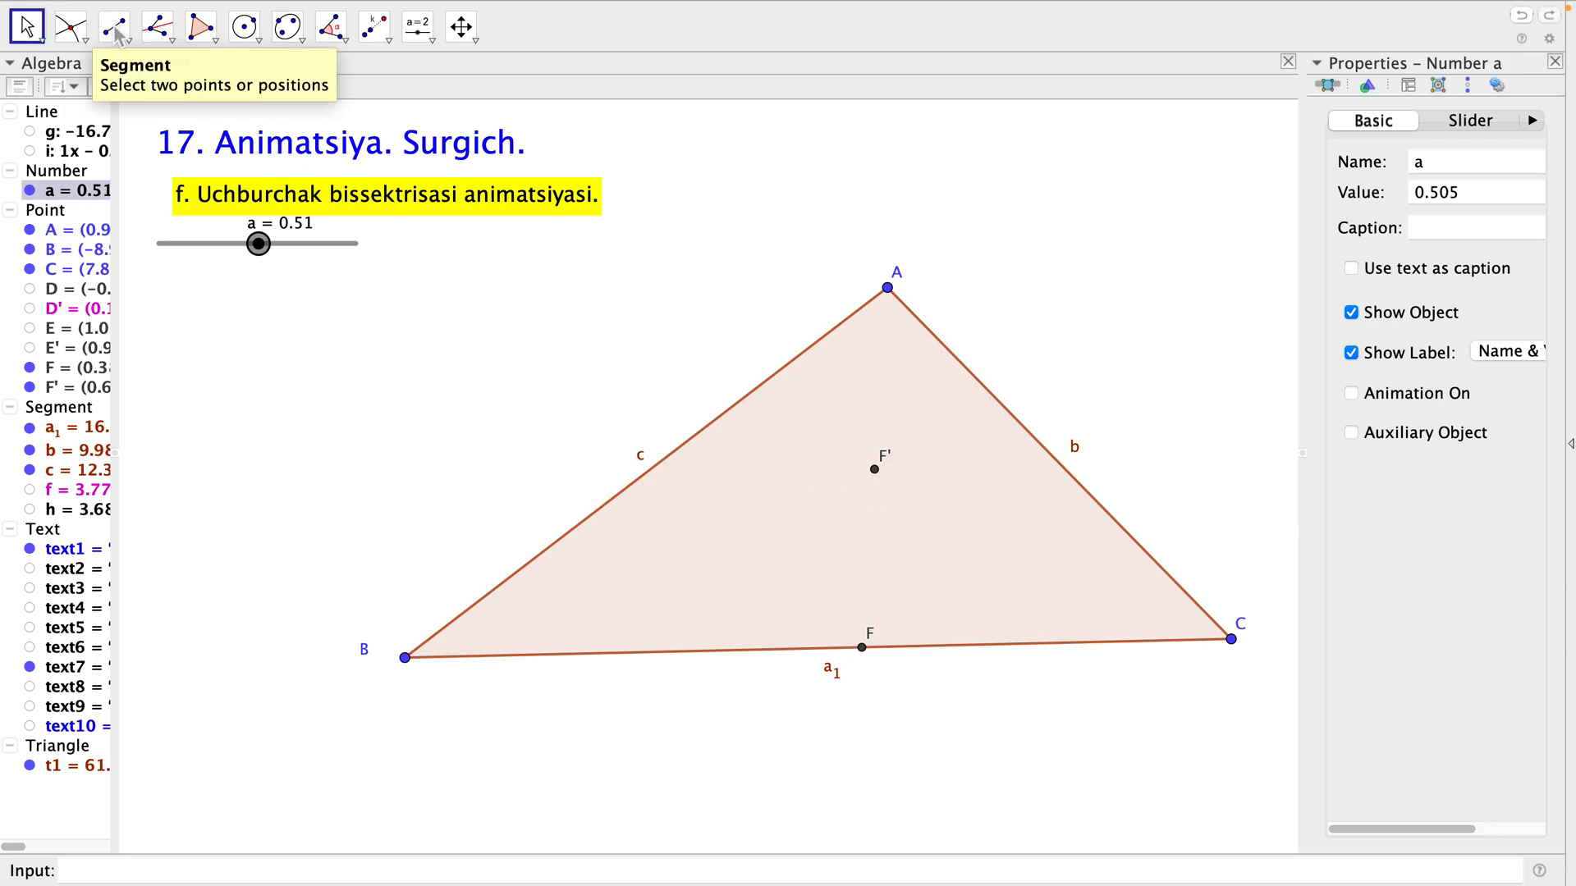
click(900, 302)
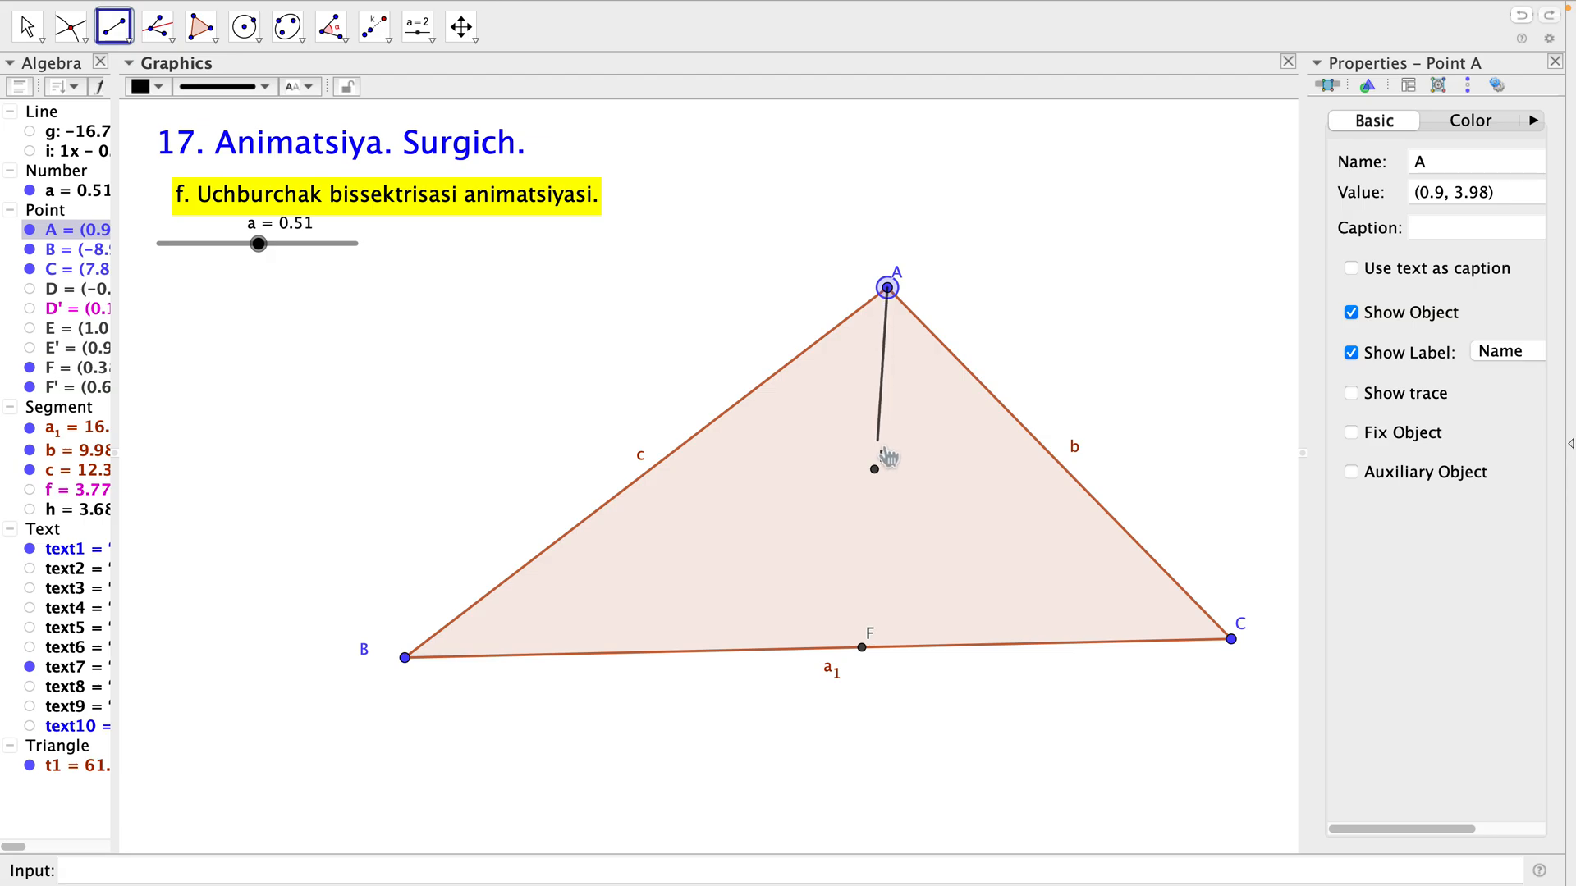
click(885, 481)
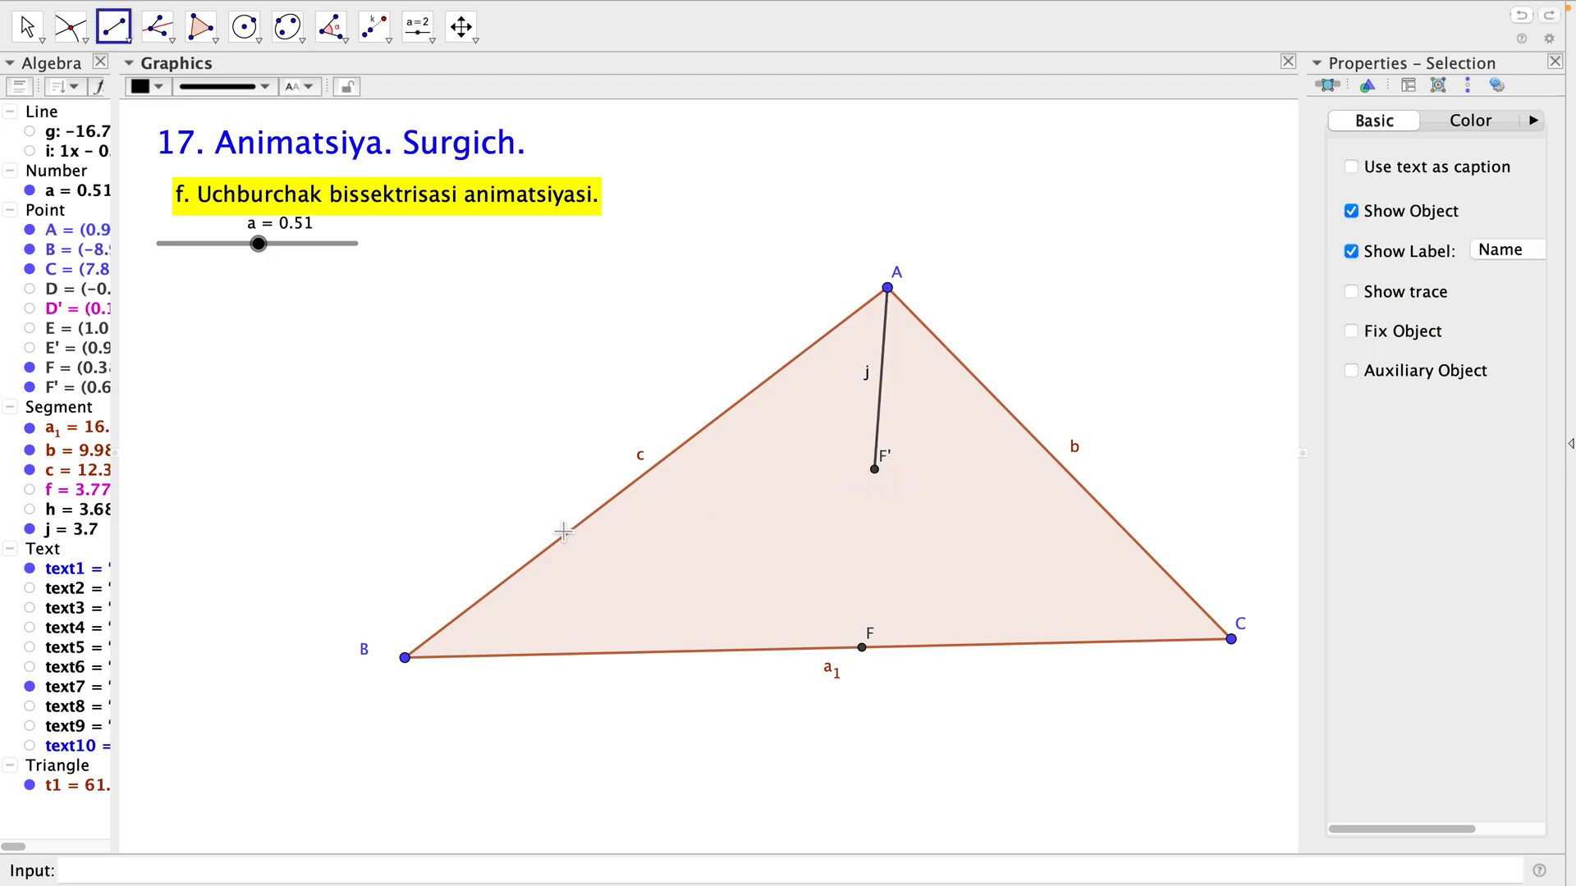
key(Escape)
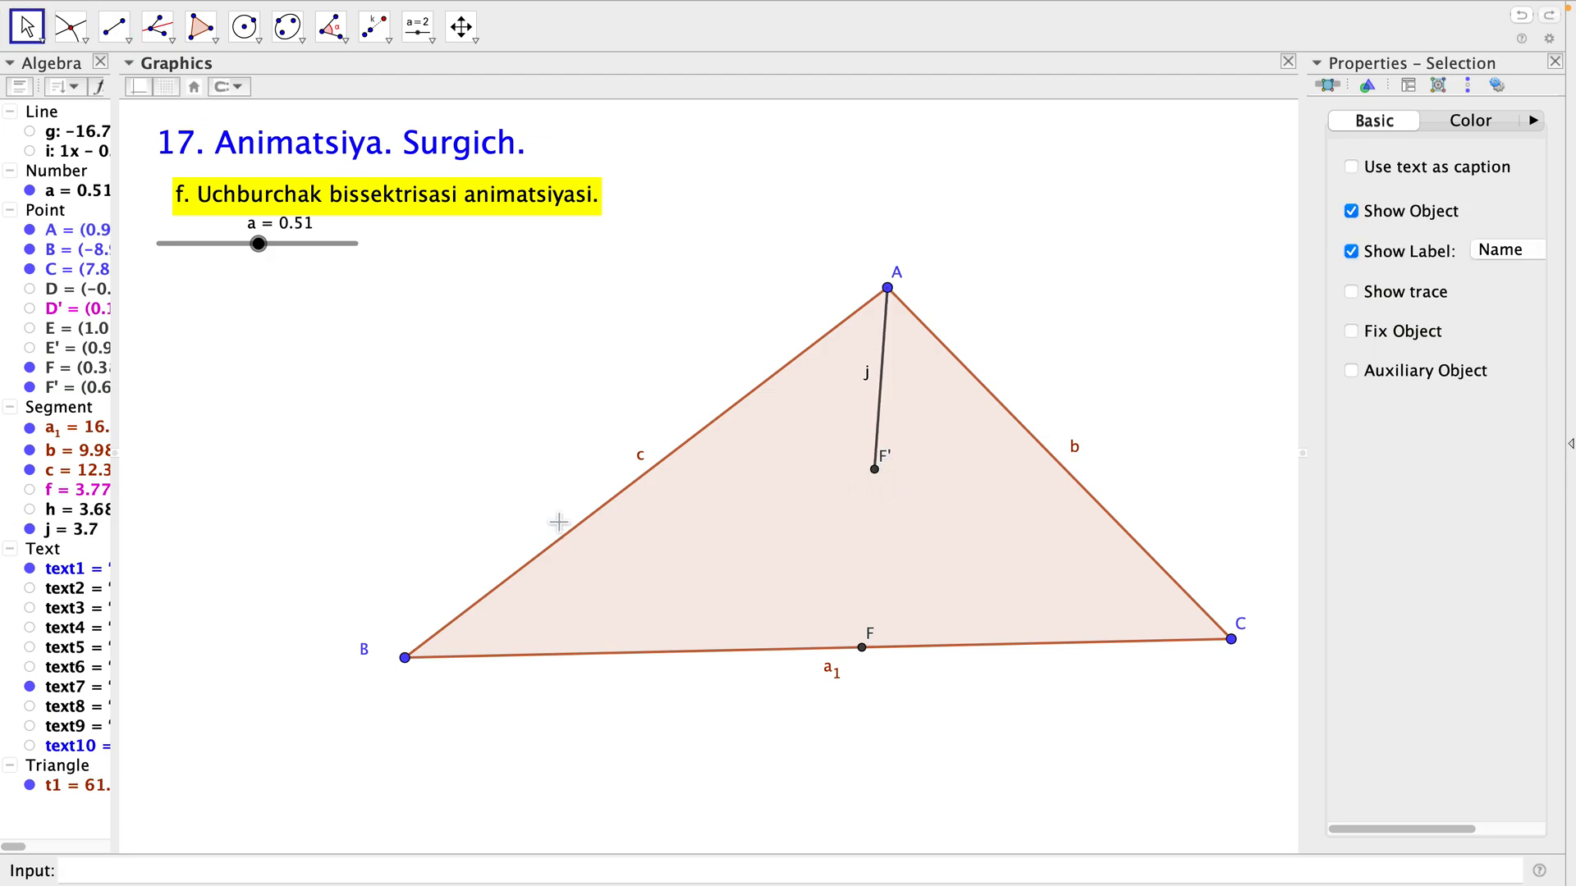
Play the bisector animation, replay it from a = 0, and hide point F on side BC.
right_click(262, 251)
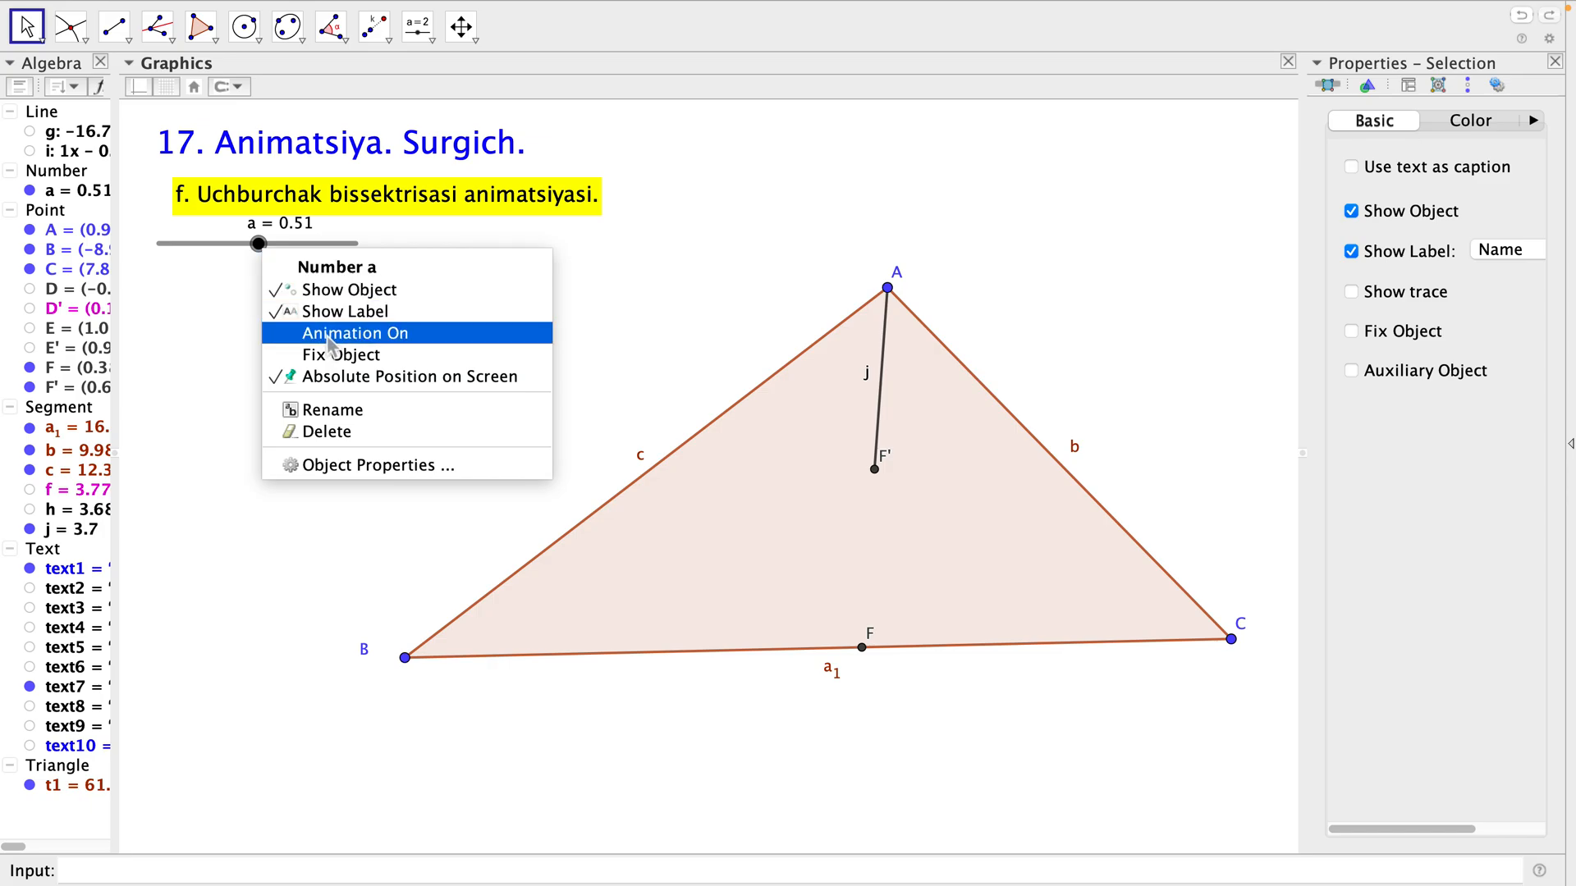
click(330, 342)
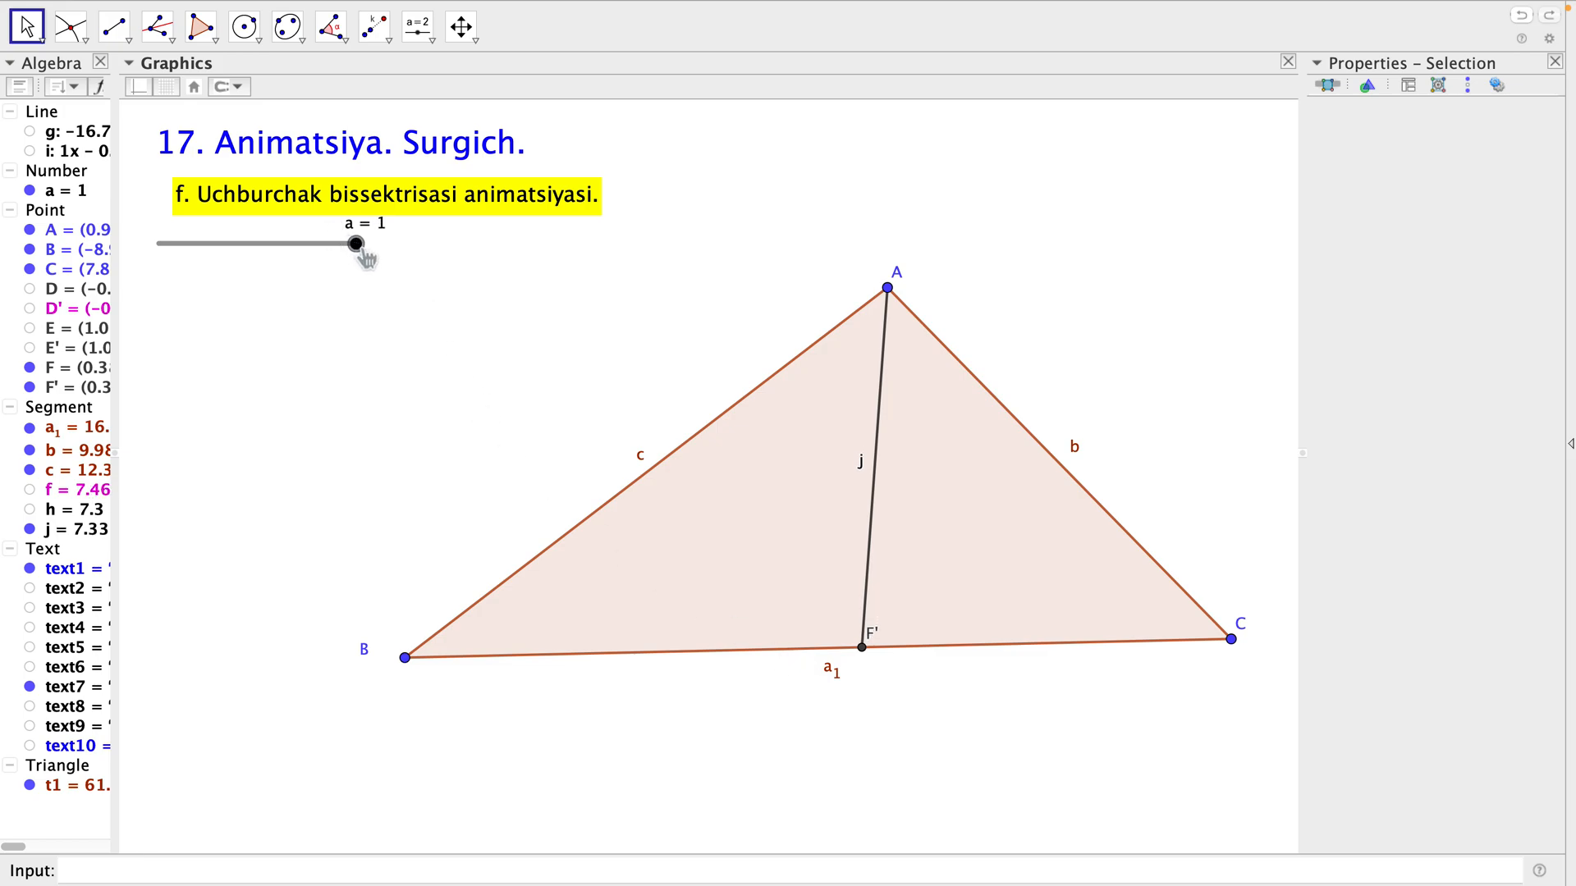
drag(364, 253, 161, 261)
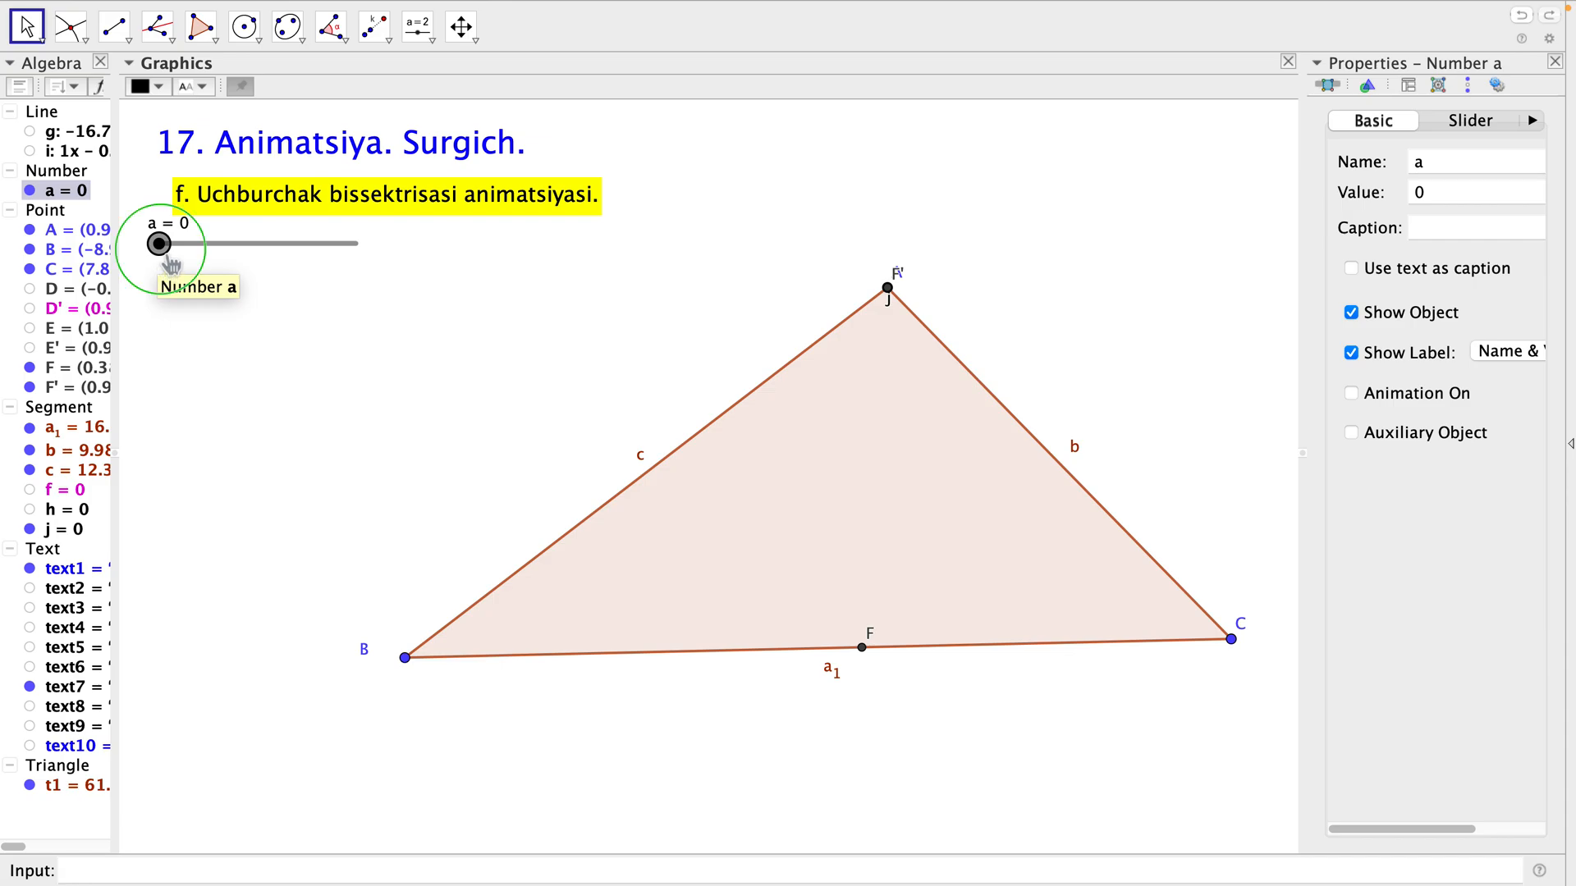
right_click(161, 248)
click(207, 334)
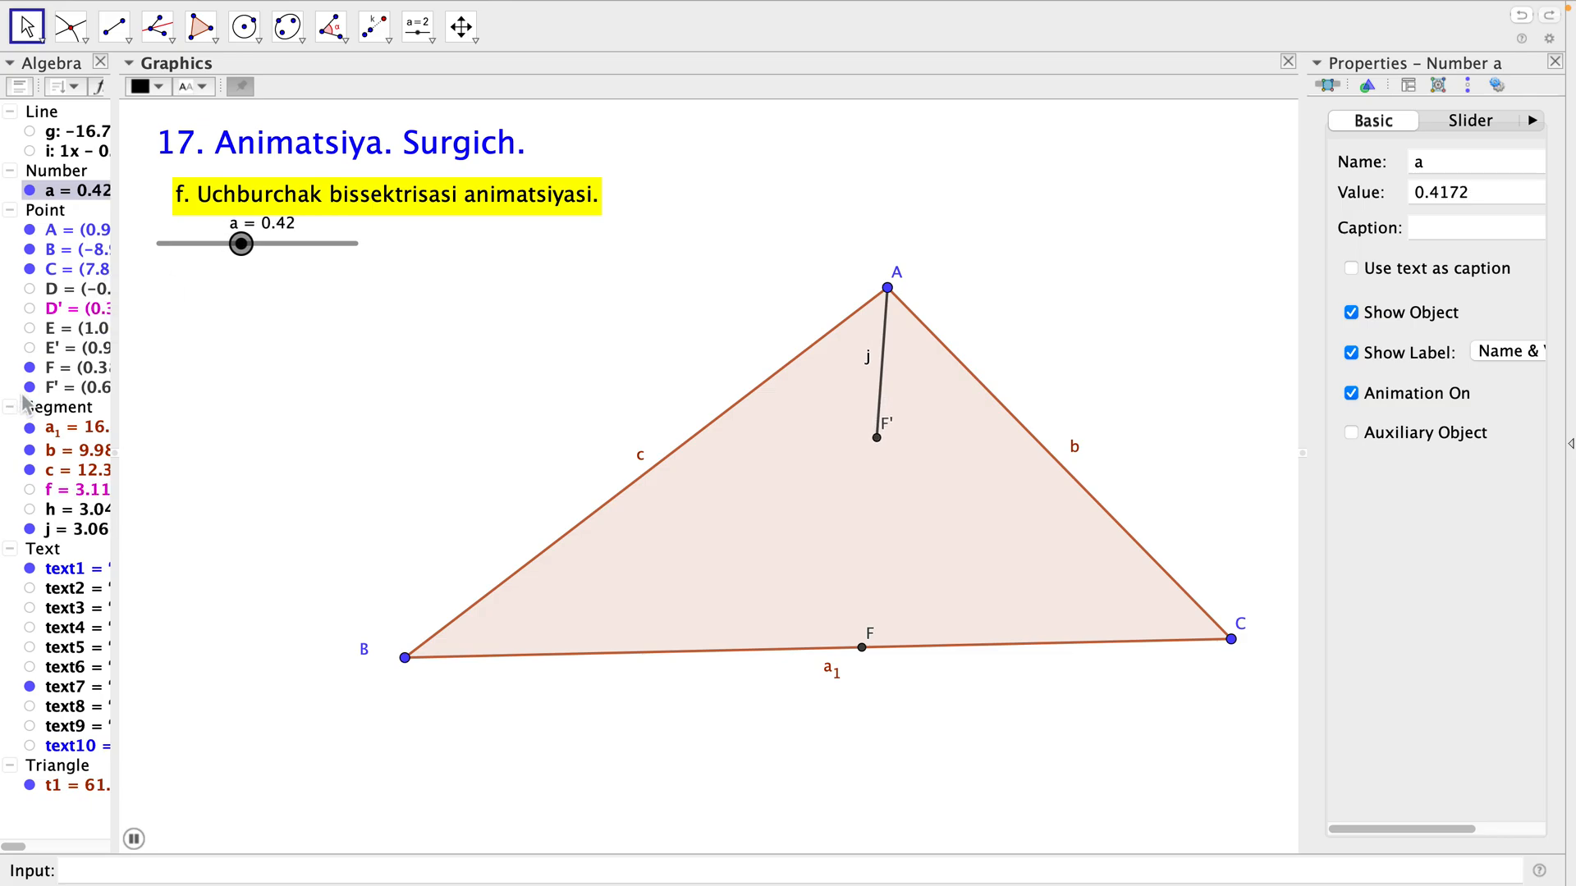
click(30, 366)
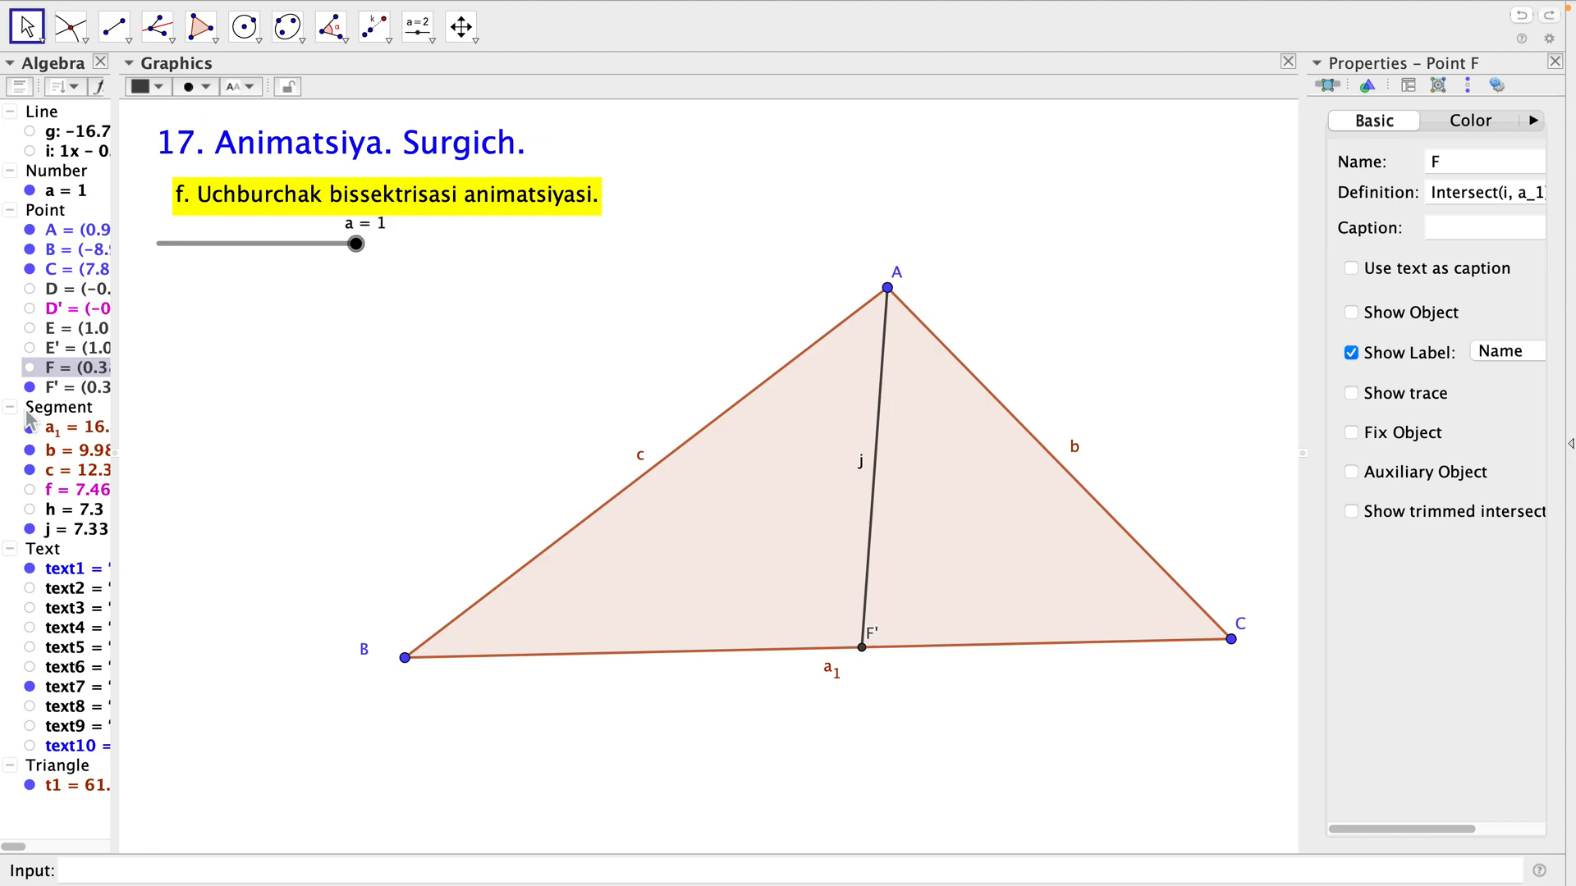
click(443, 321)
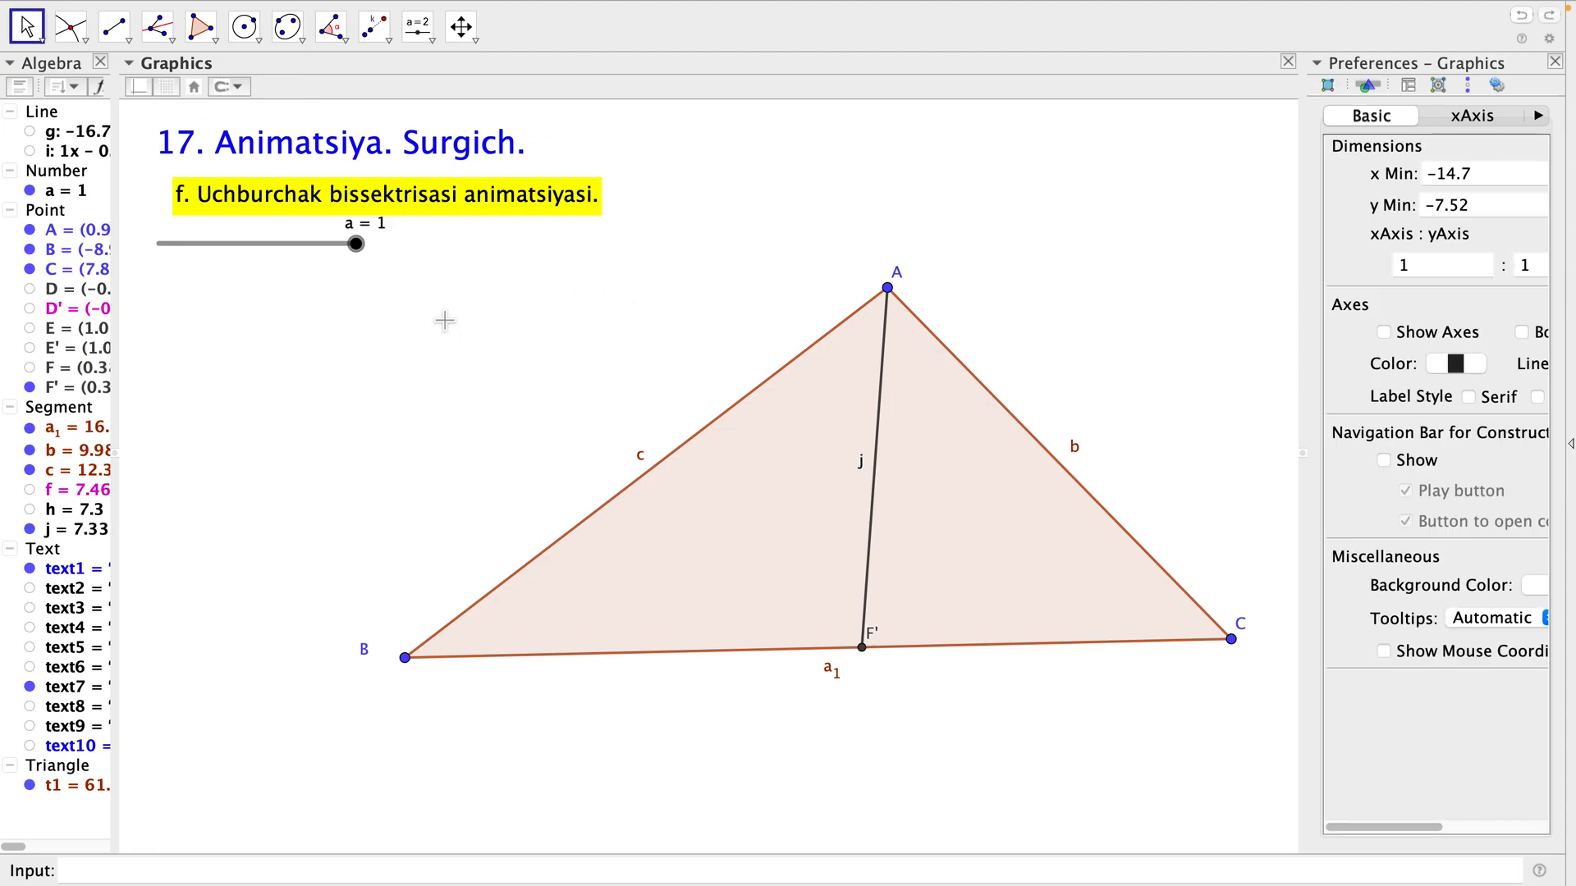
click(345, 35)
click(349, 66)
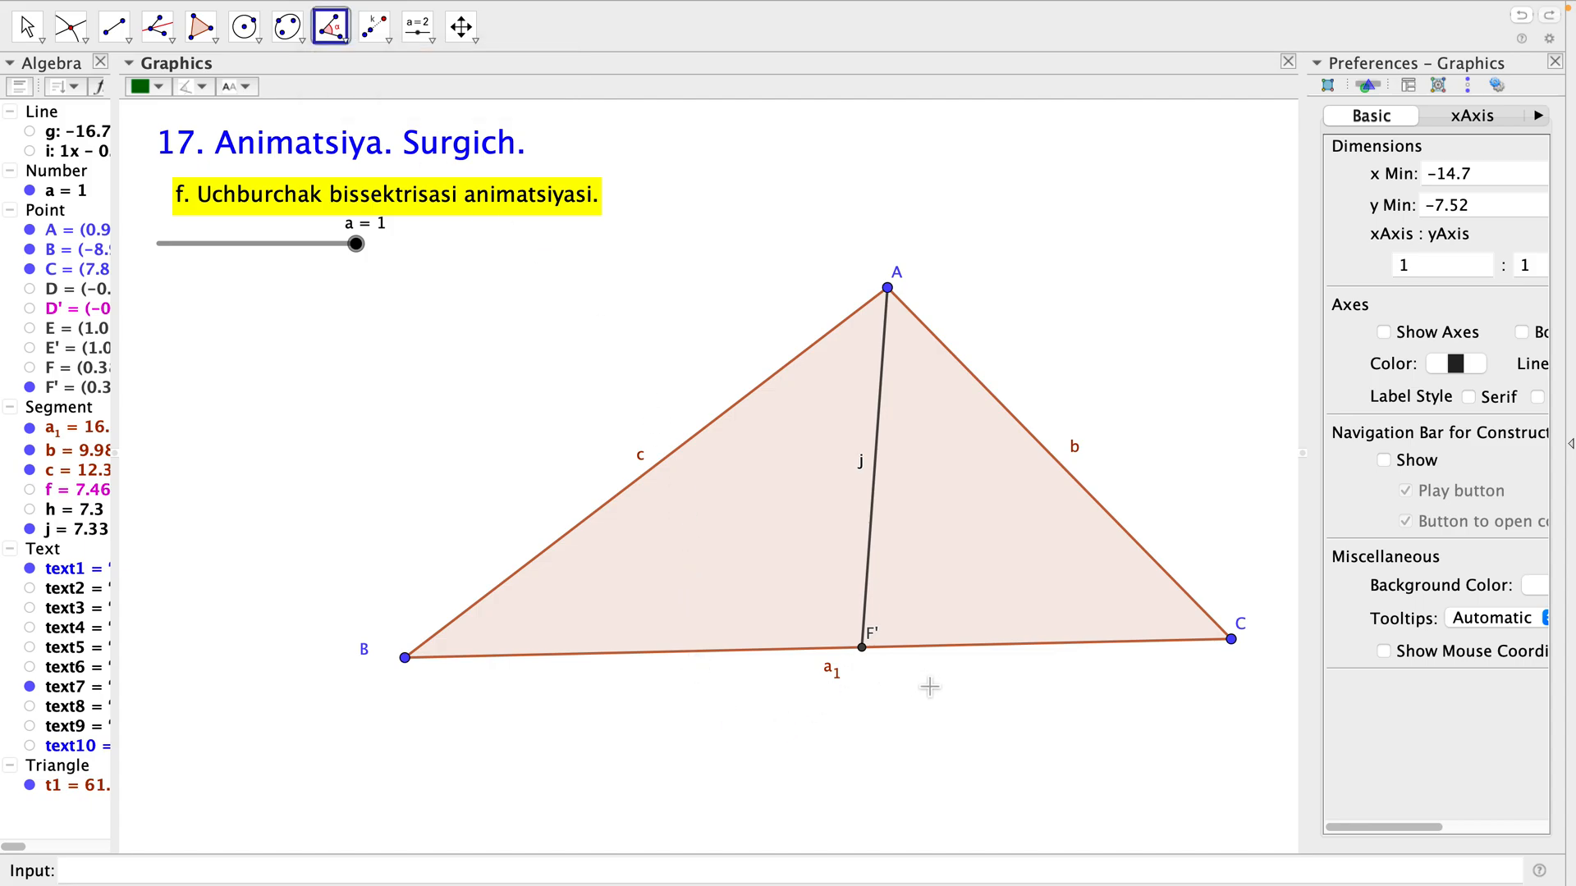
click(1238, 645)
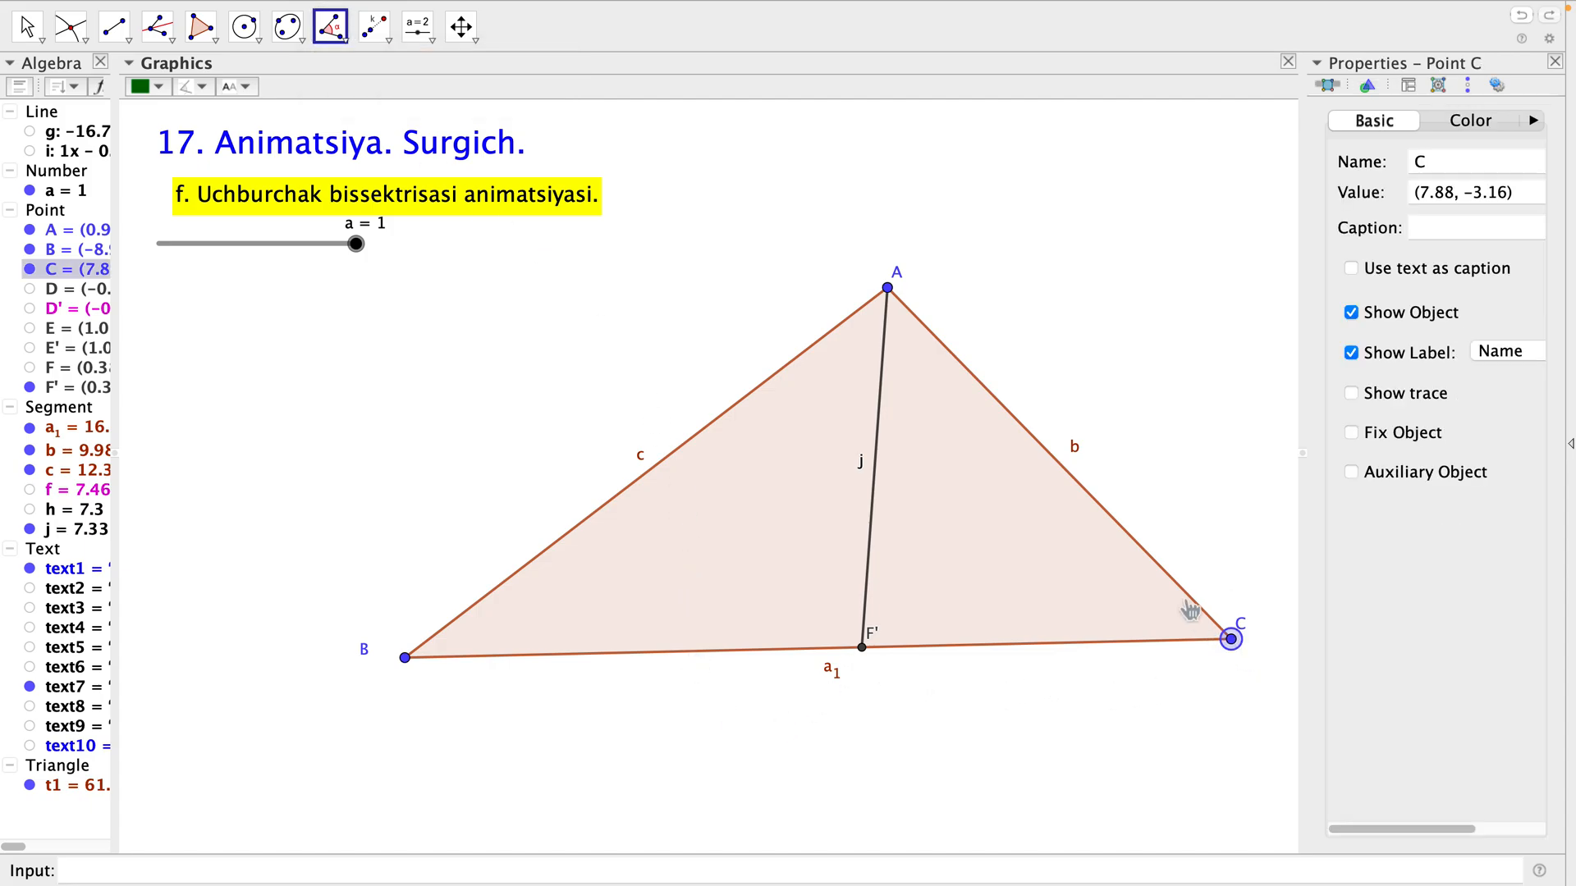
click(890, 291)
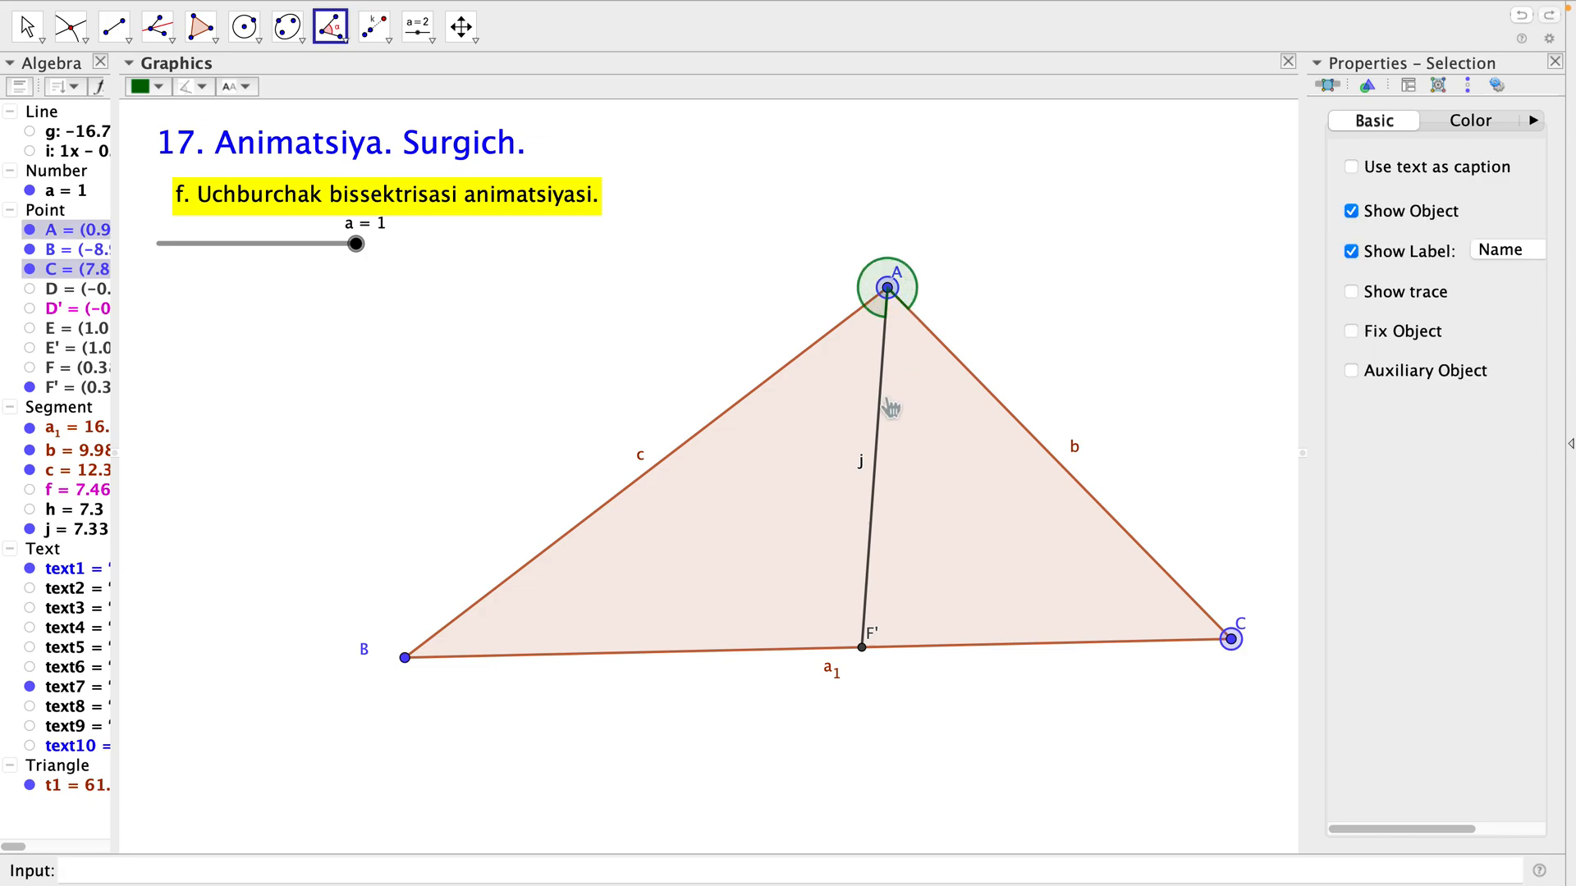
key(Escape)
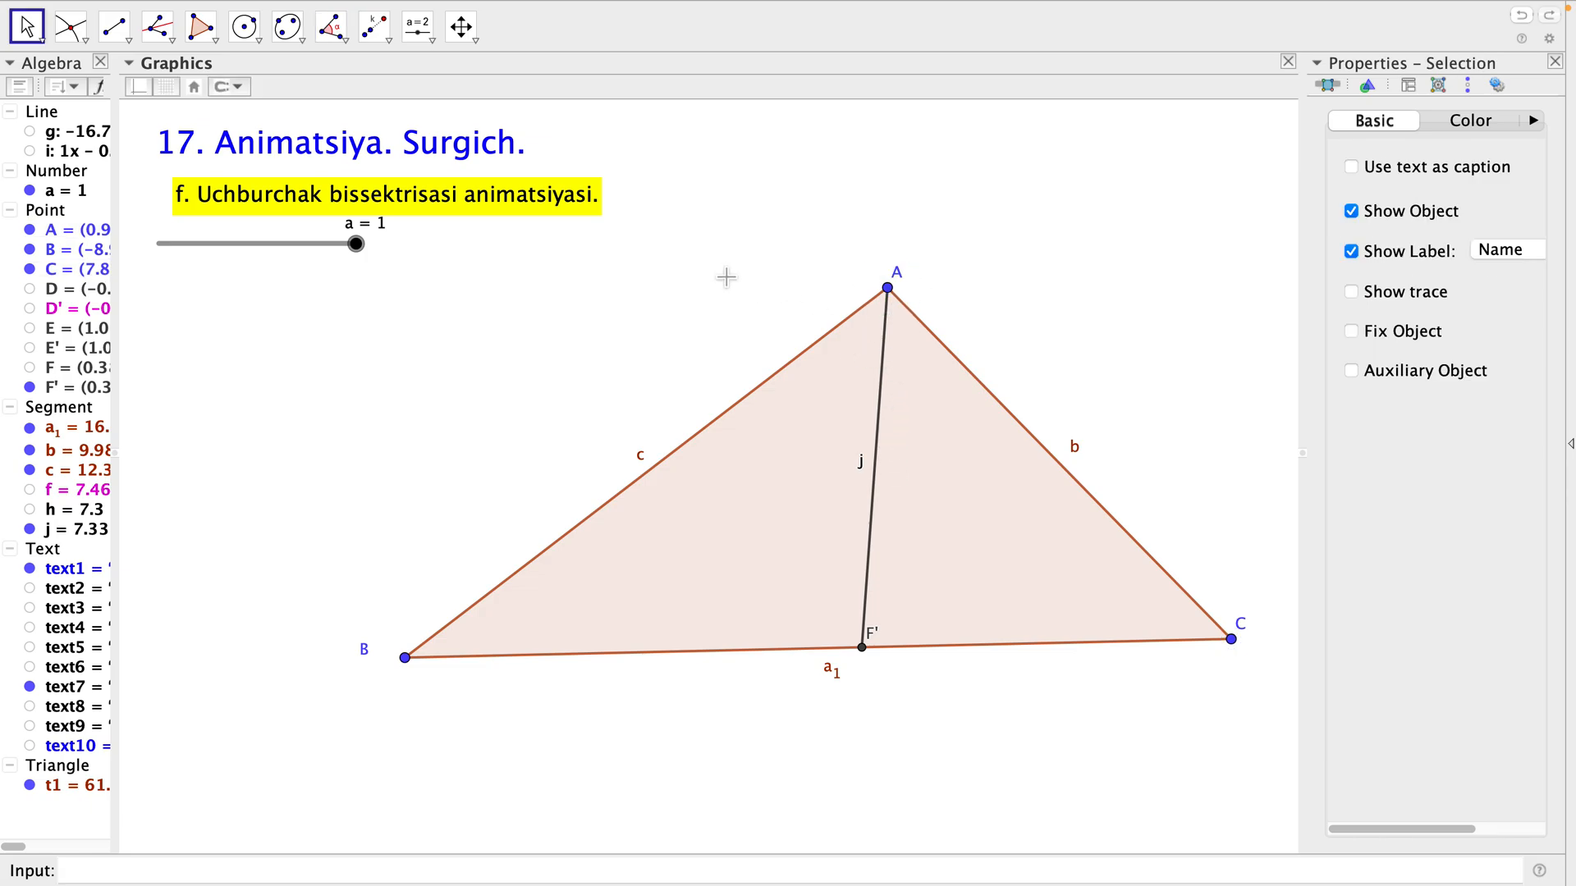
Mark the two angles the bisector forms at vertex A: F'AC and BAF'.
click(343, 34)
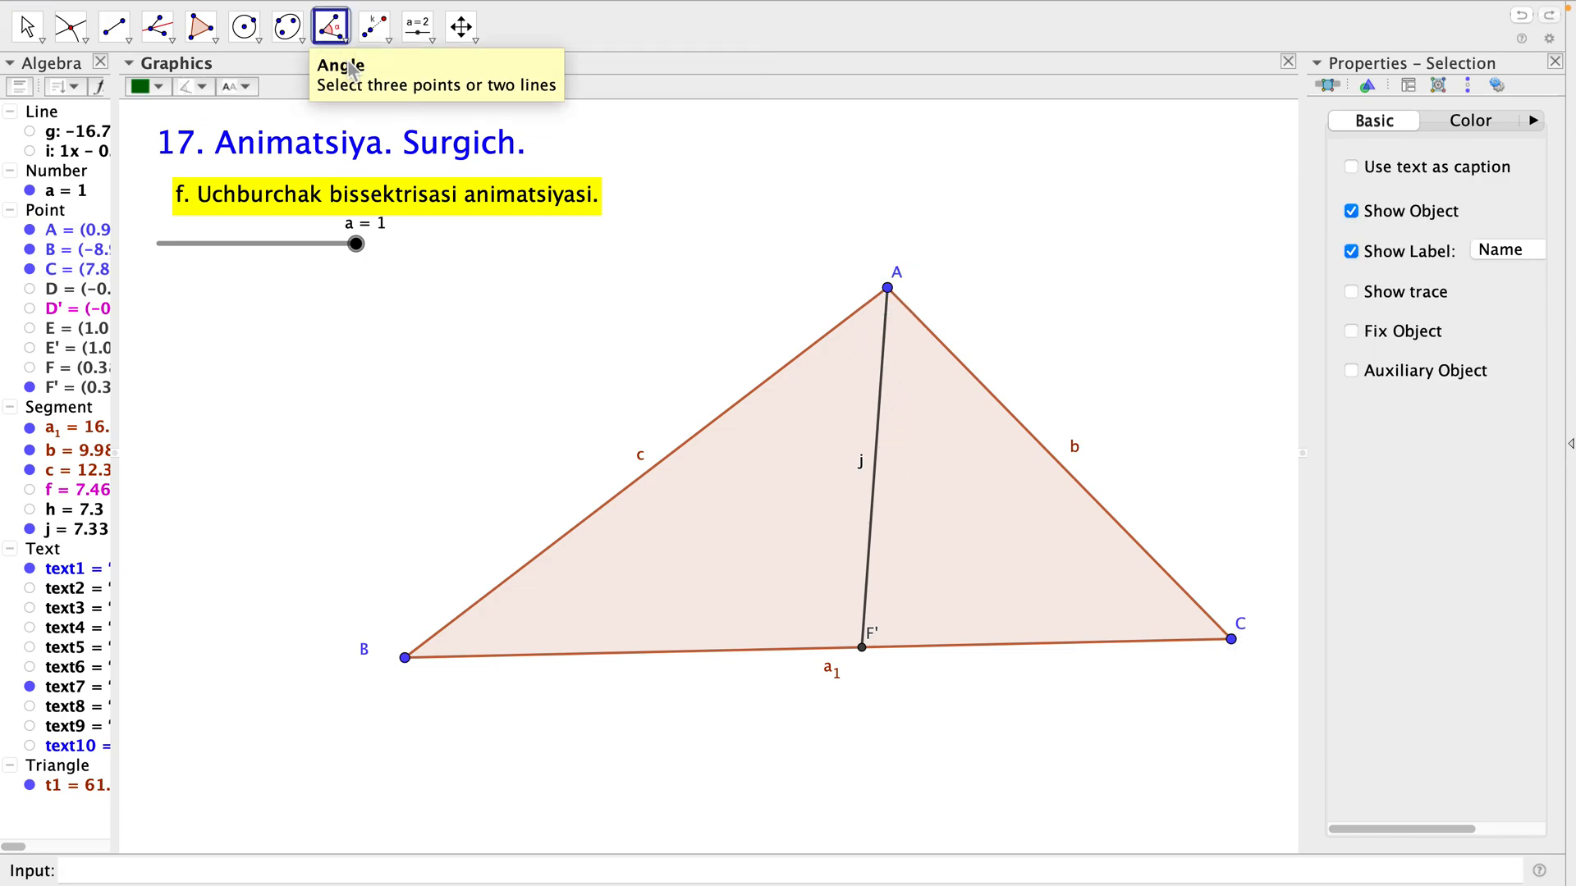
click(865, 653)
click(888, 289)
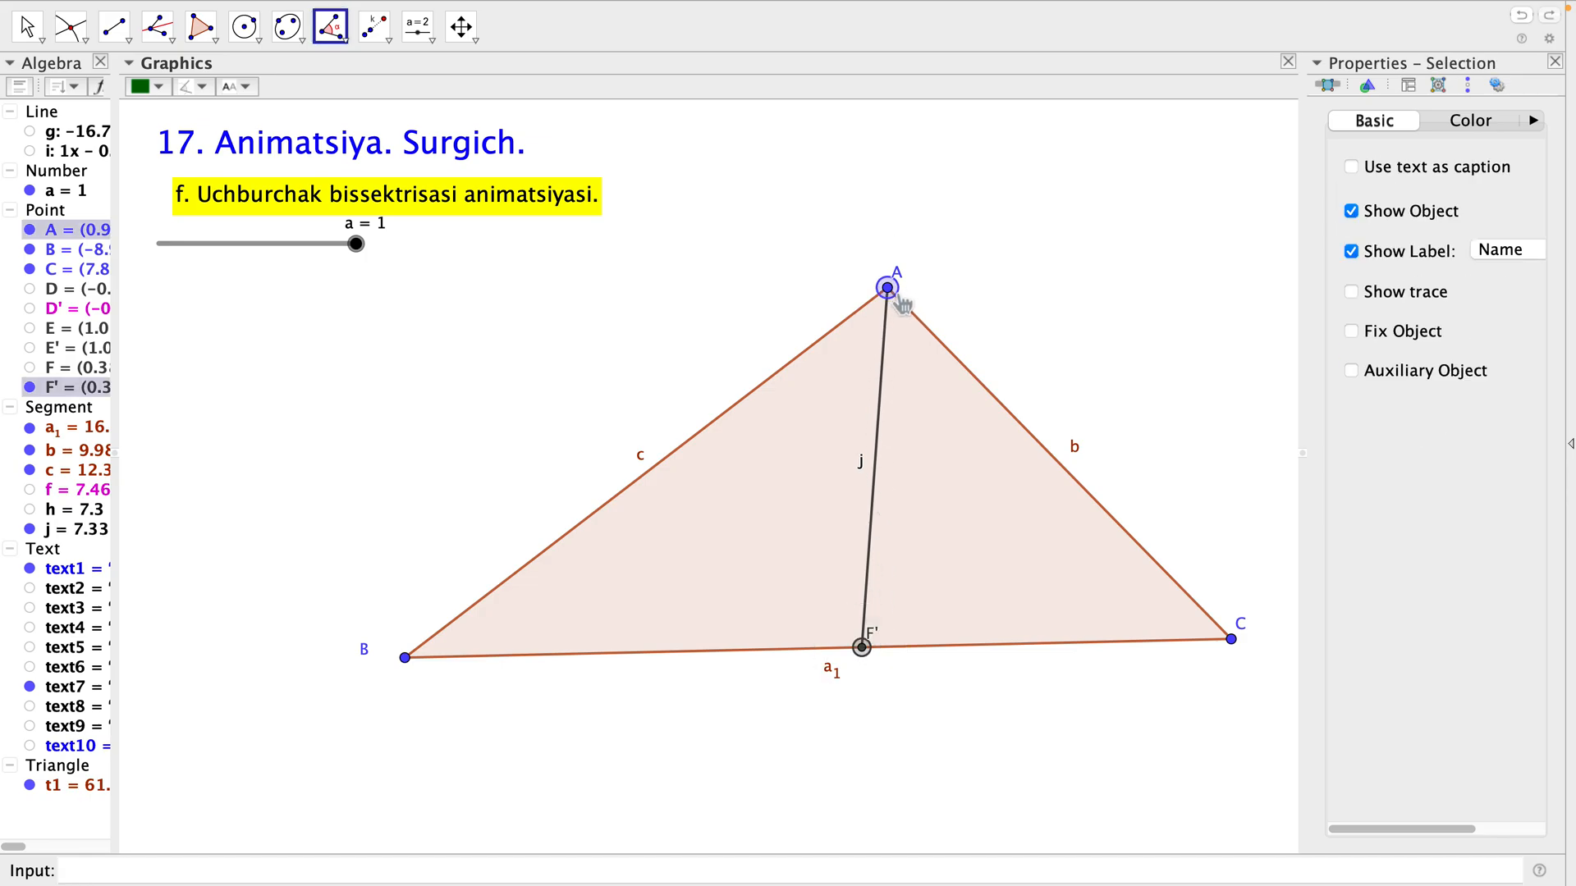
click(1242, 652)
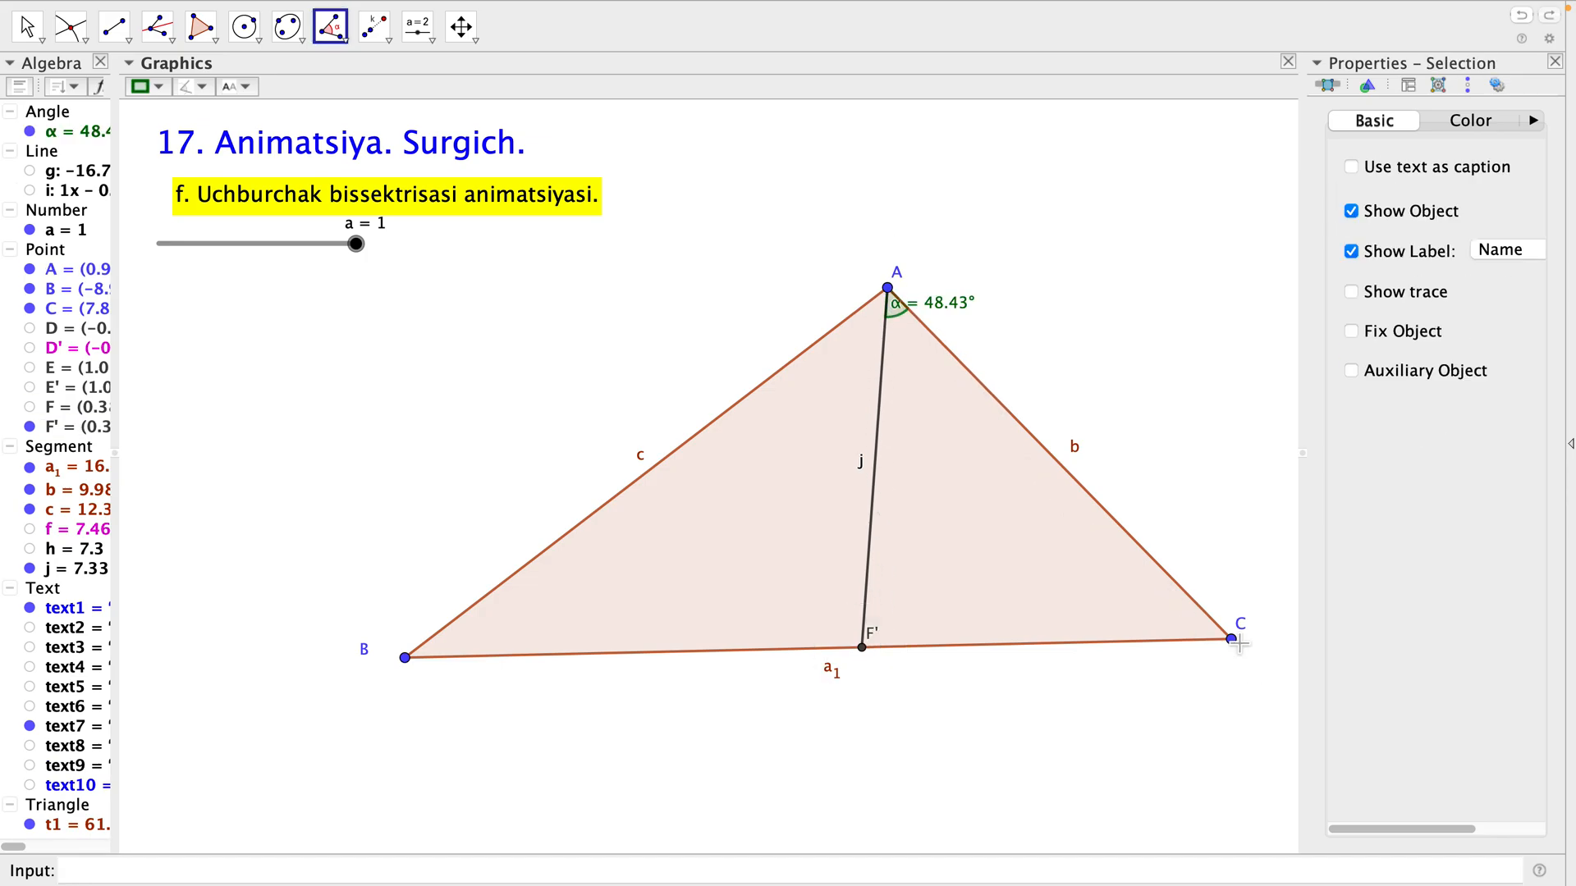
click(415, 664)
click(899, 297)
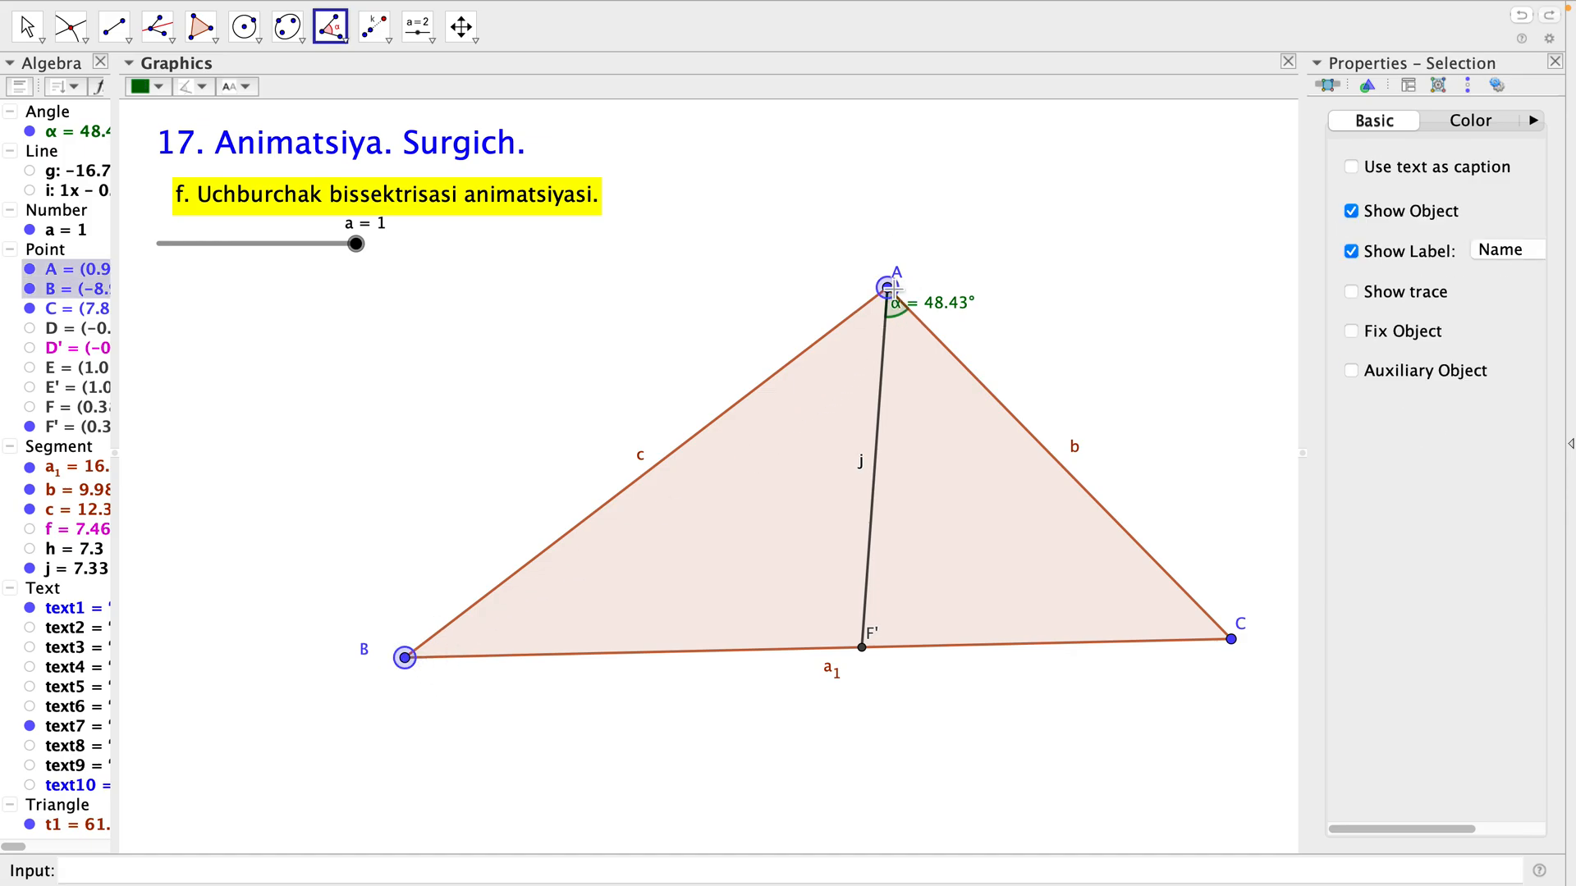
click(868, 657)
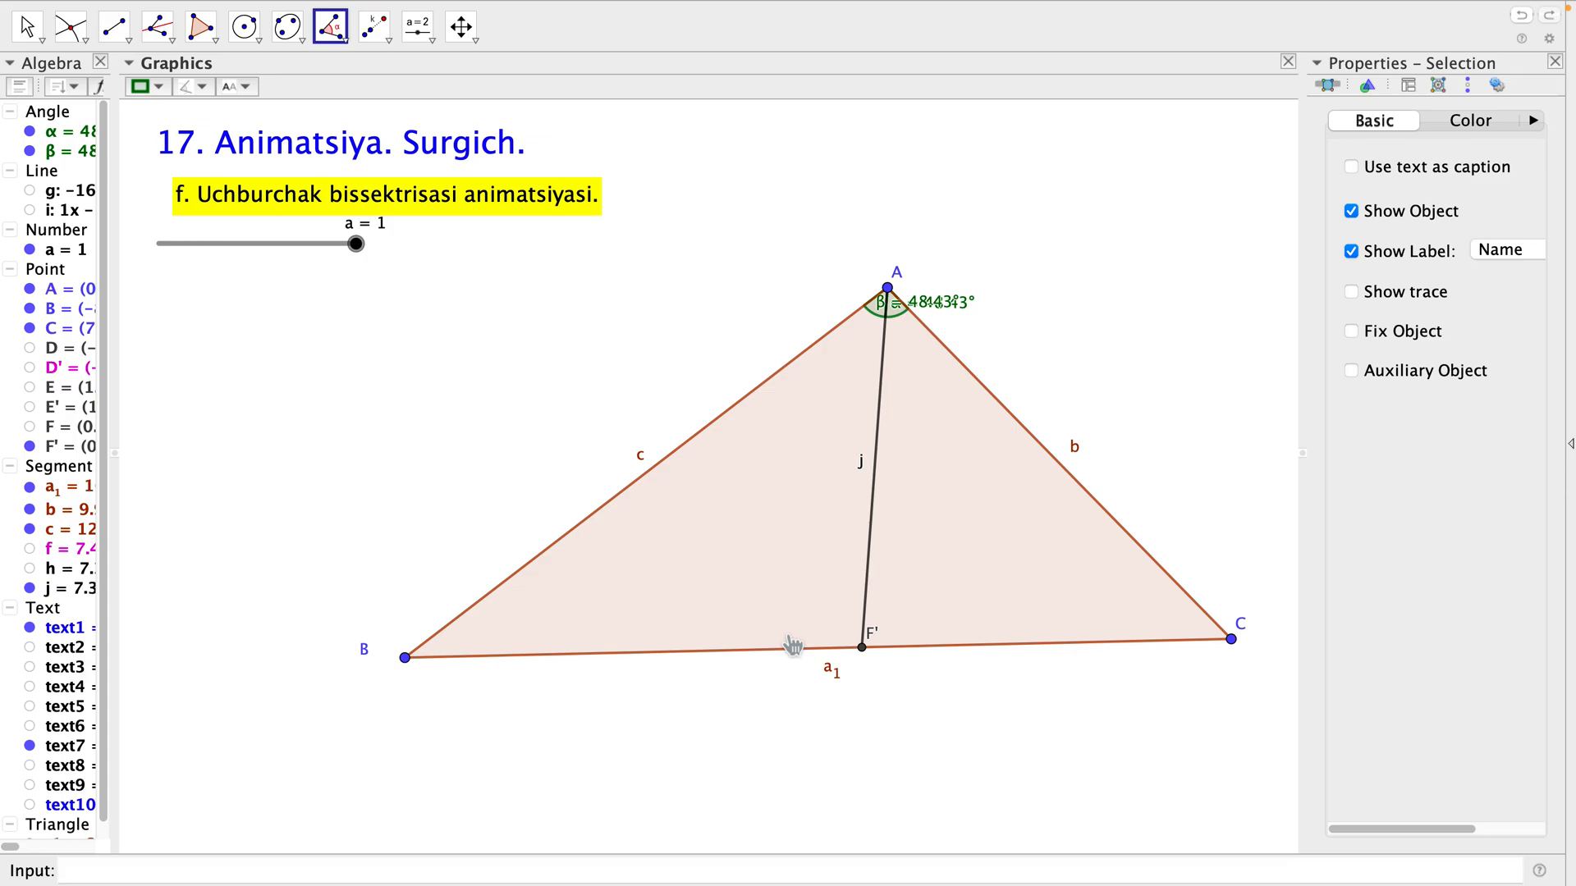
key(Escape)
Separate the overlapping angle labels at A, placing α outside side AC and β outside side AB.
drag(956, 314, 948, 362)
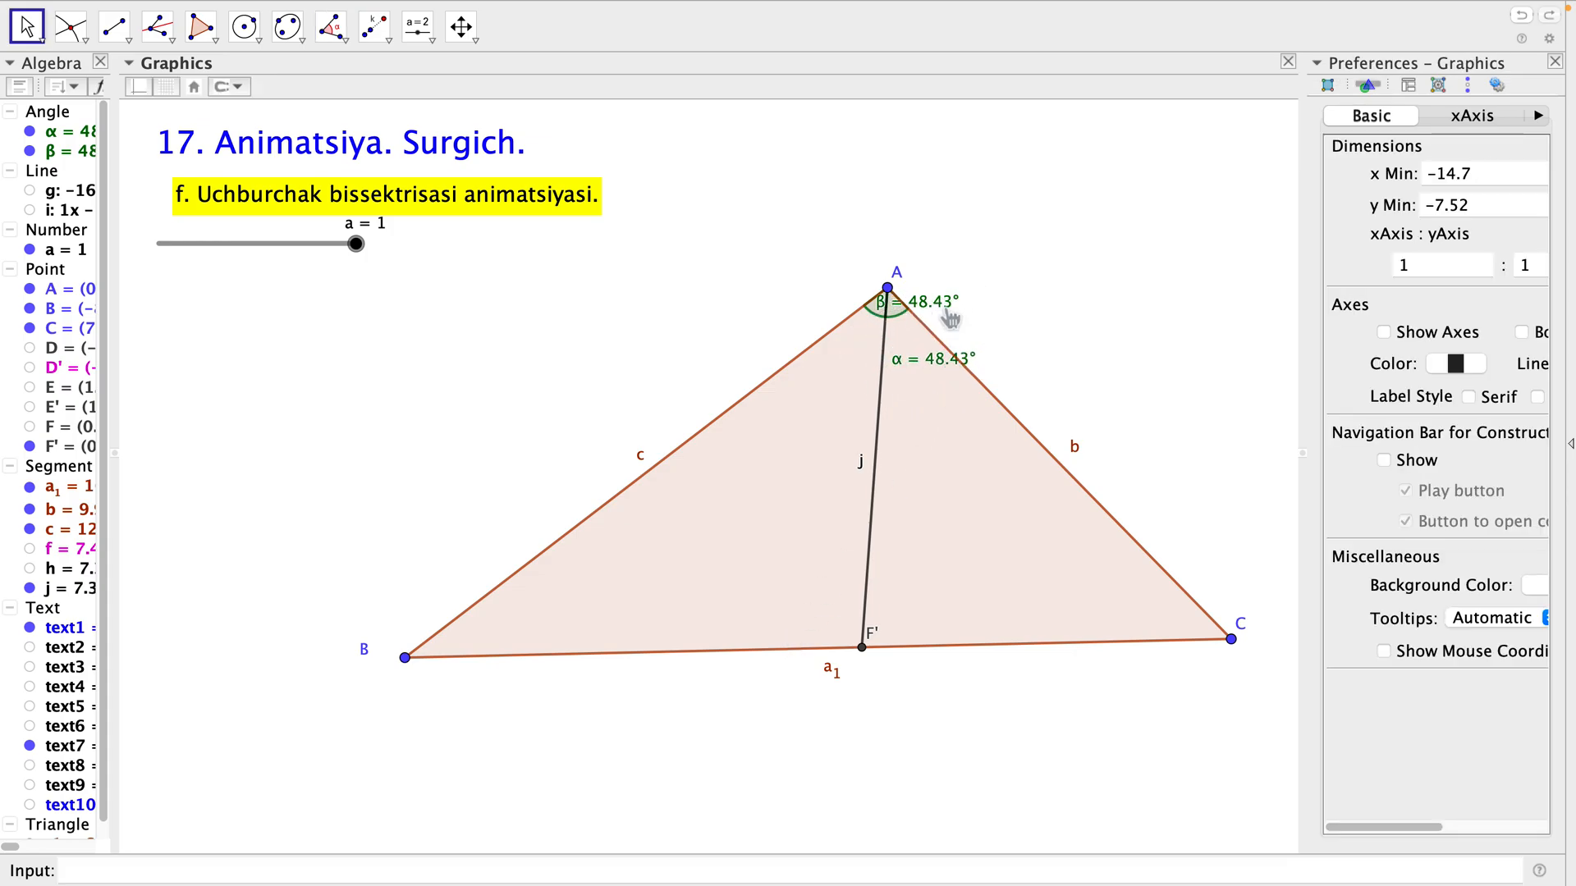
drag(931, 302, 836, 294)
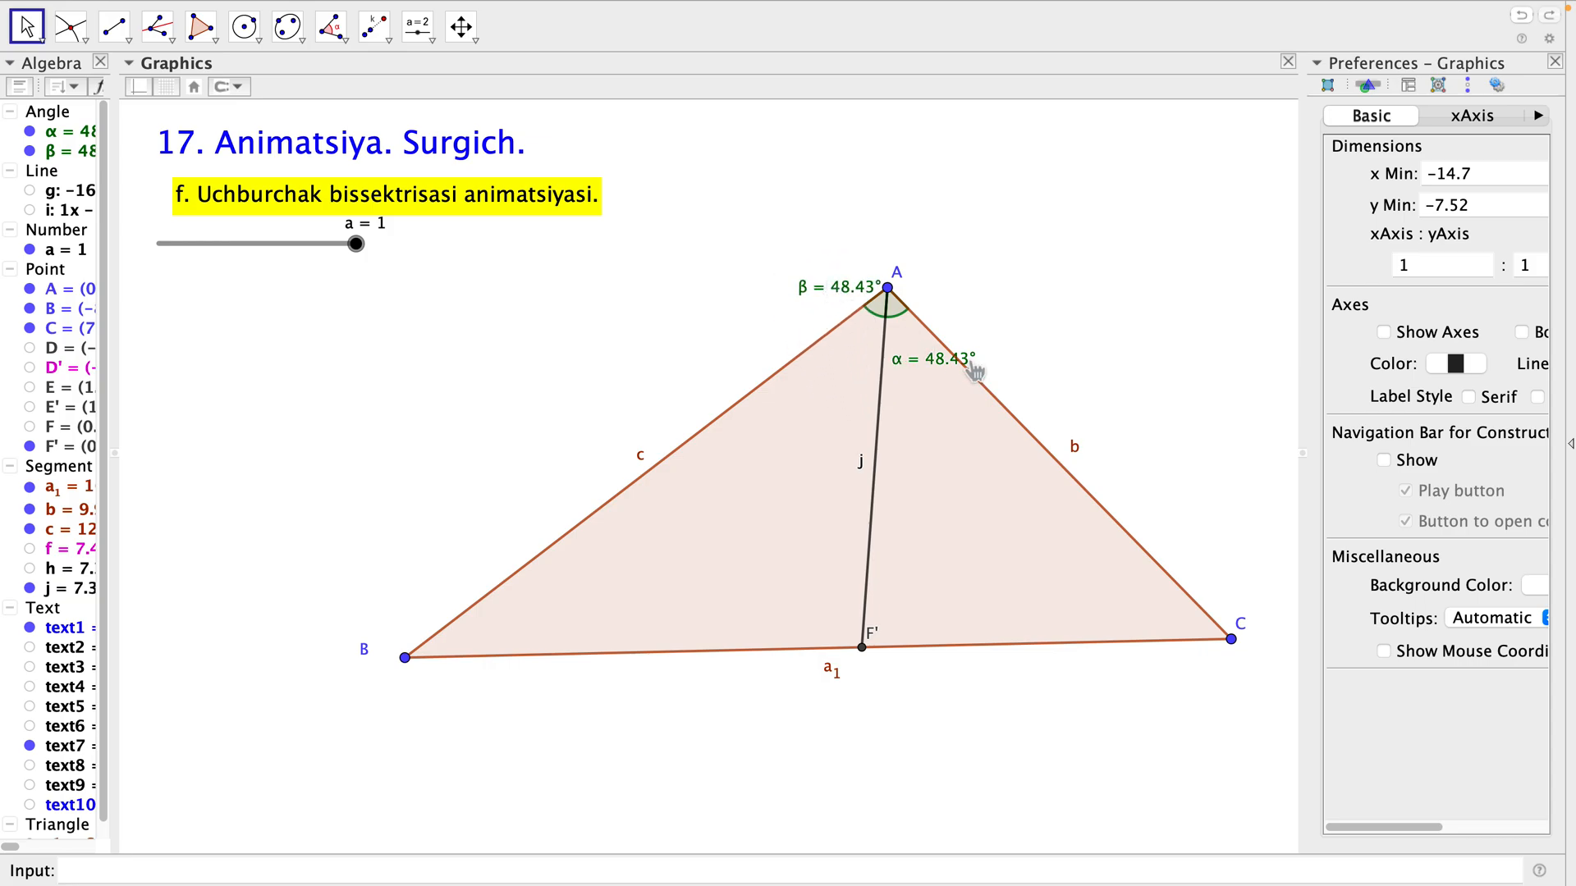
drag(948, 358, 951, 304)
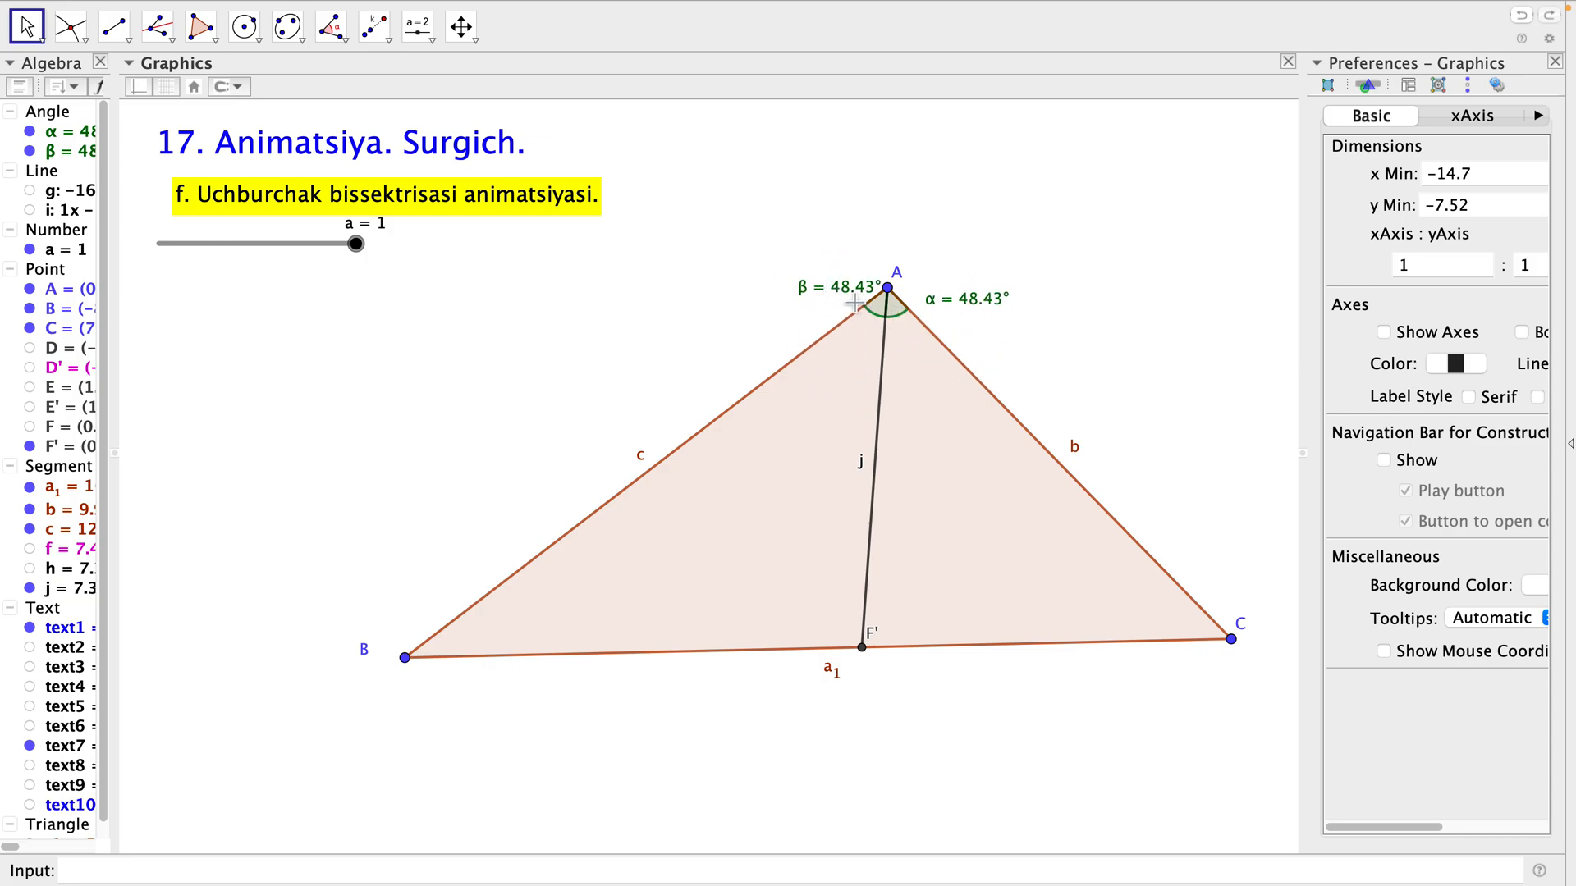
drag(854, 302, 850, 306)
click(1009, 433)
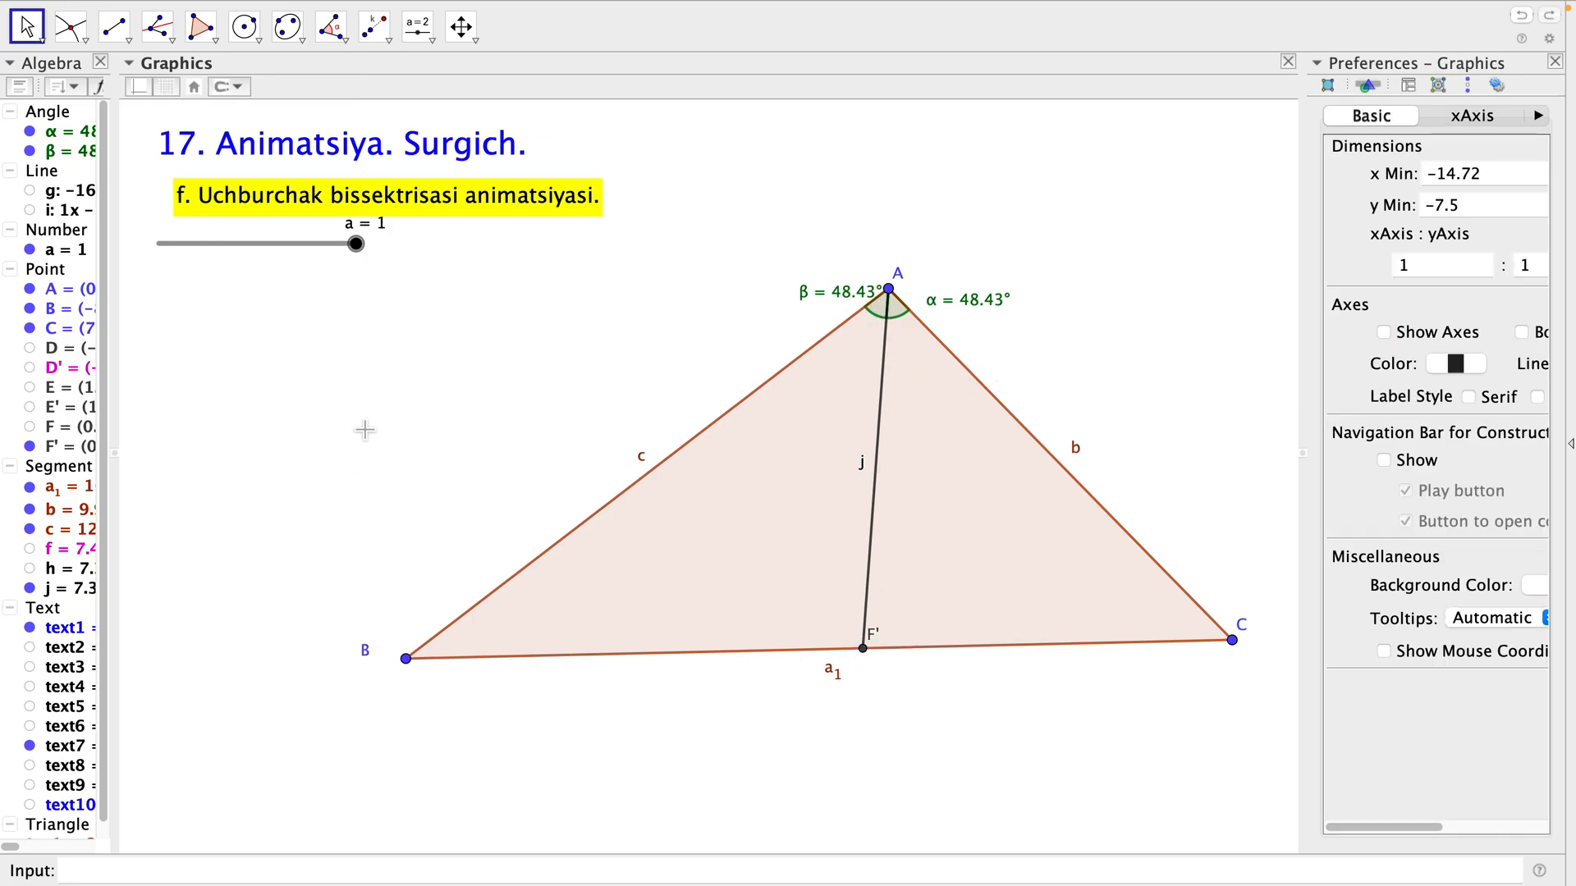
Set slider a to 0 and play its animation to draw the bisector with its angles.
drag(371, 261, 252, 286)
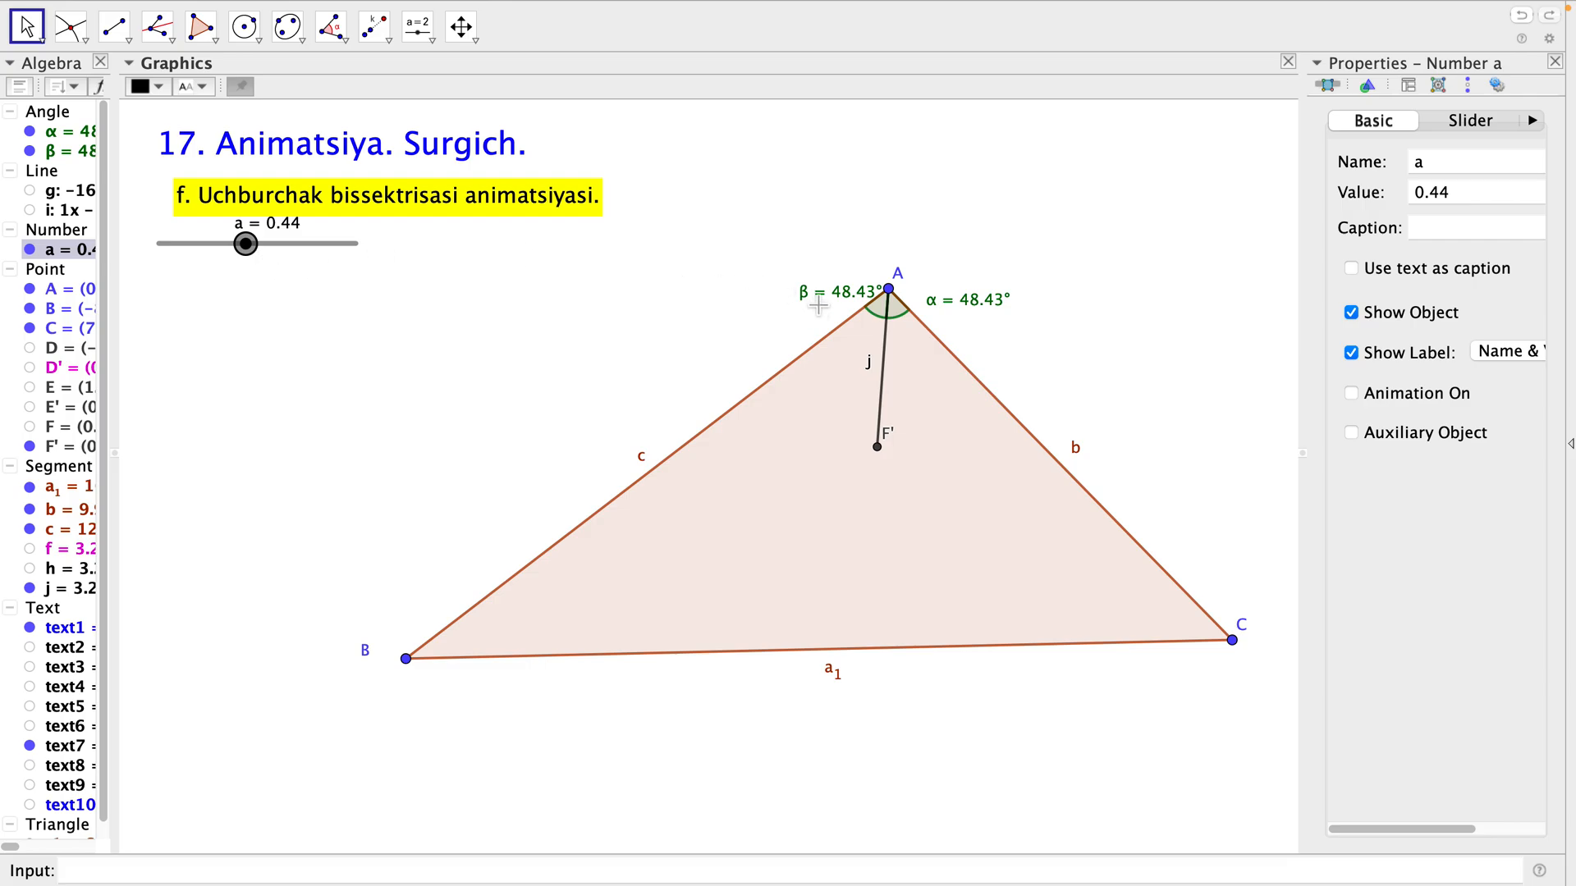
drag(248, 259, 160, 271)
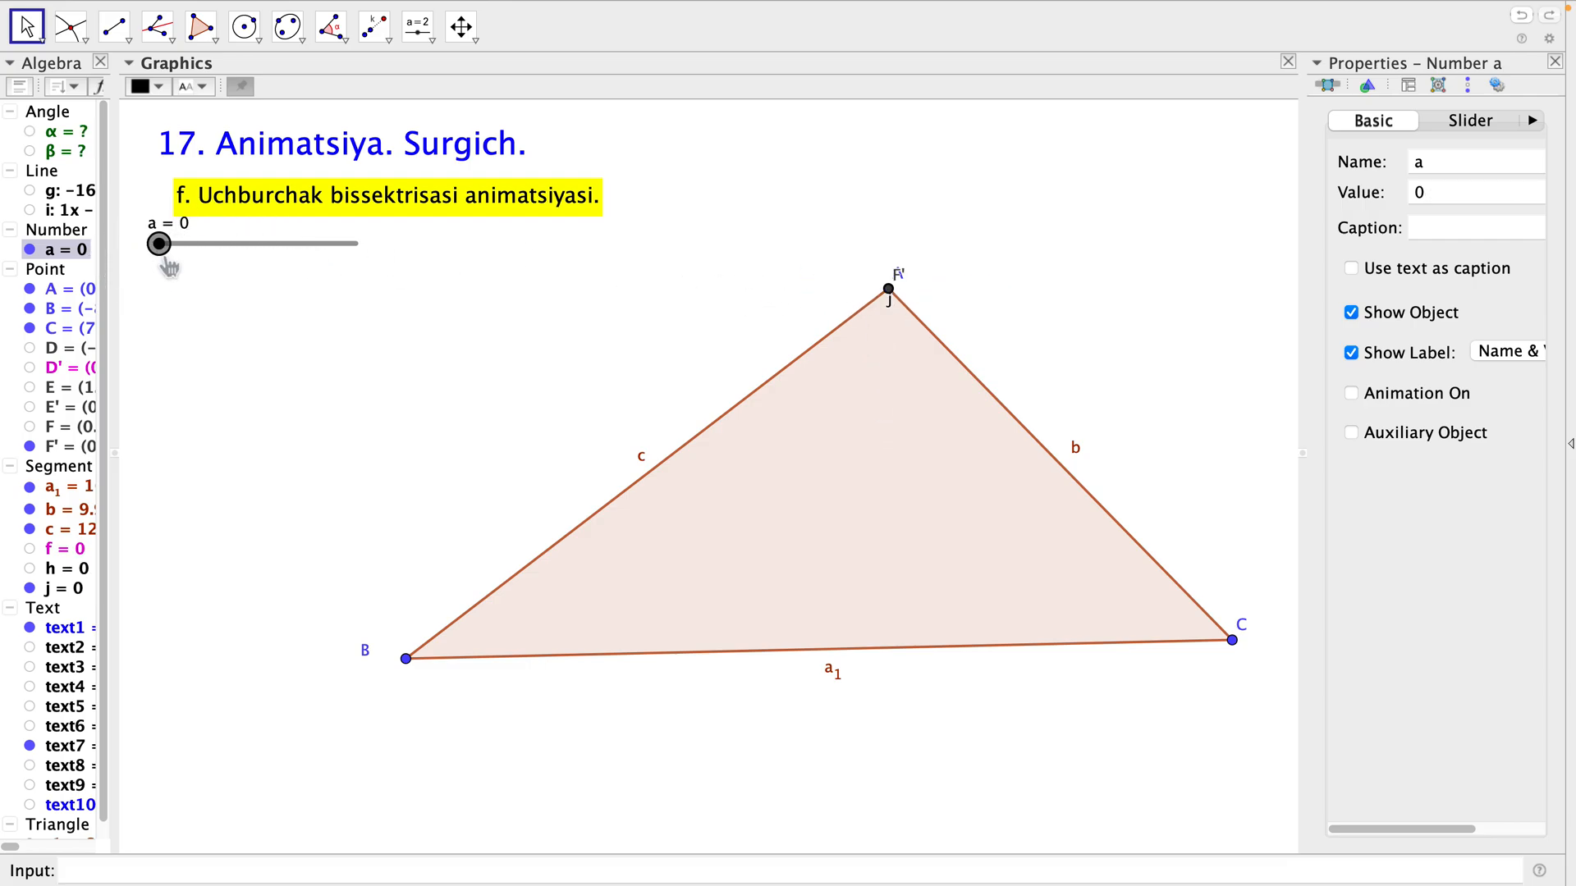
right_click(160, 250)
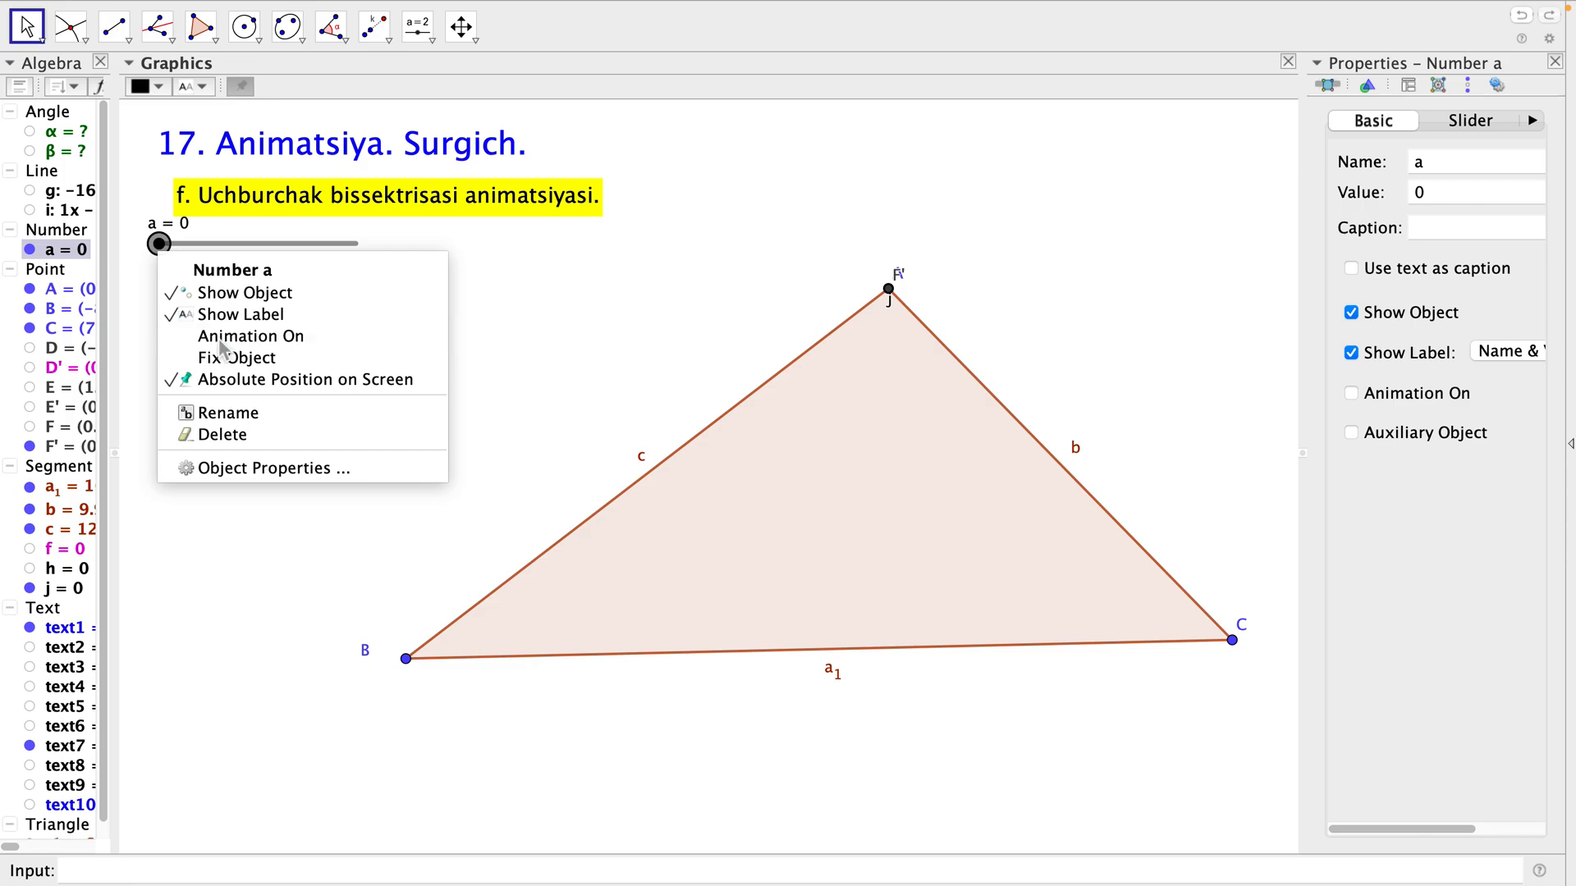
click(221, 341)
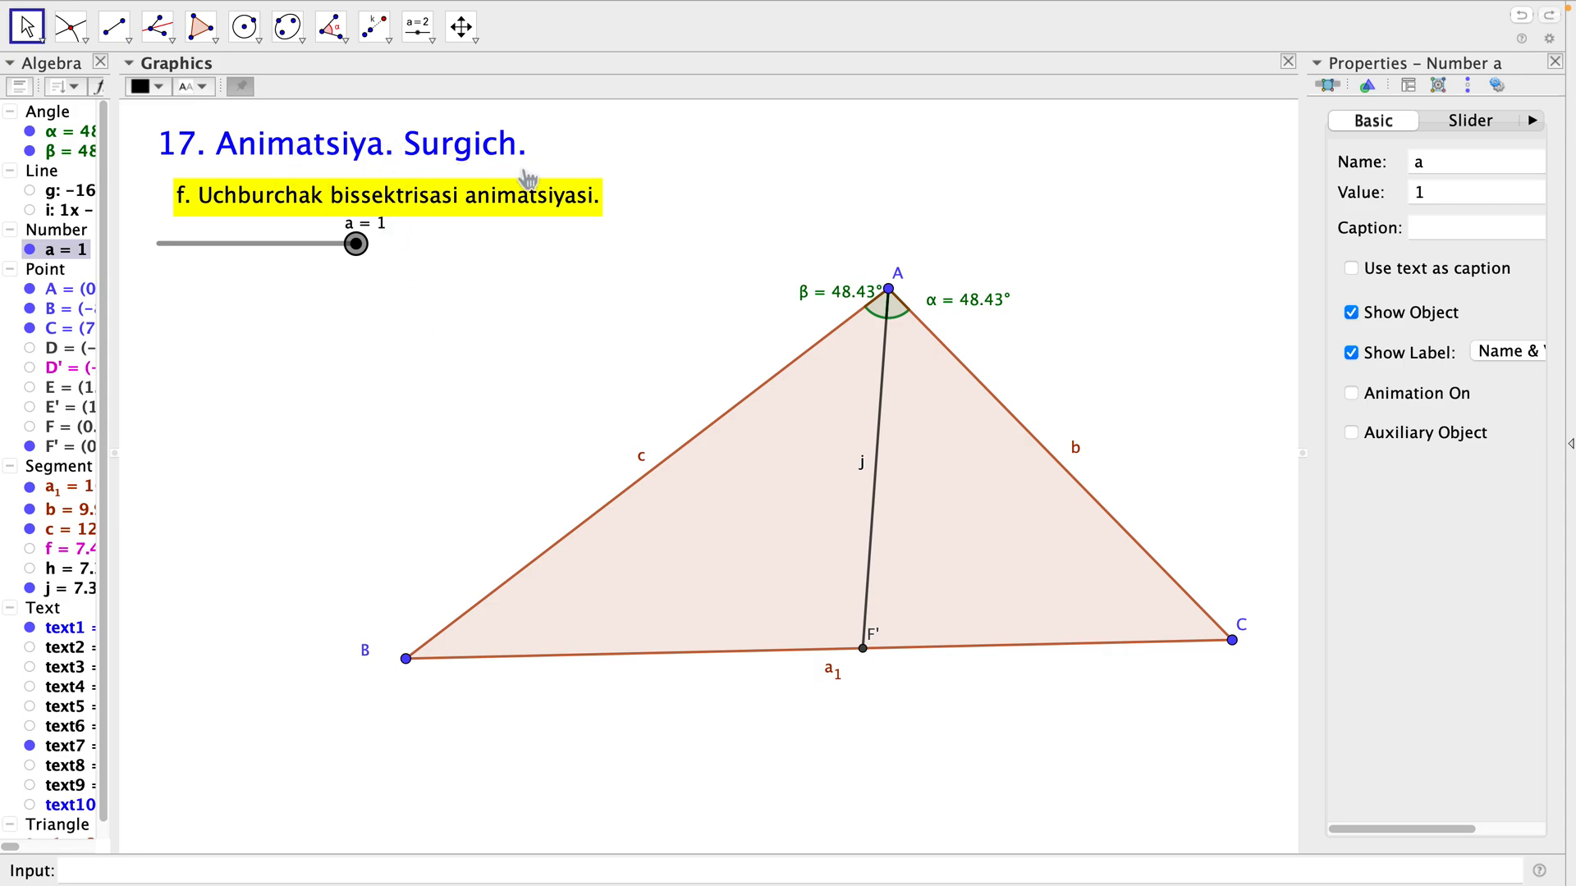
Delete all points of the triangle construction and hide the bisector caption text7 and slider a.
click(49, 271)
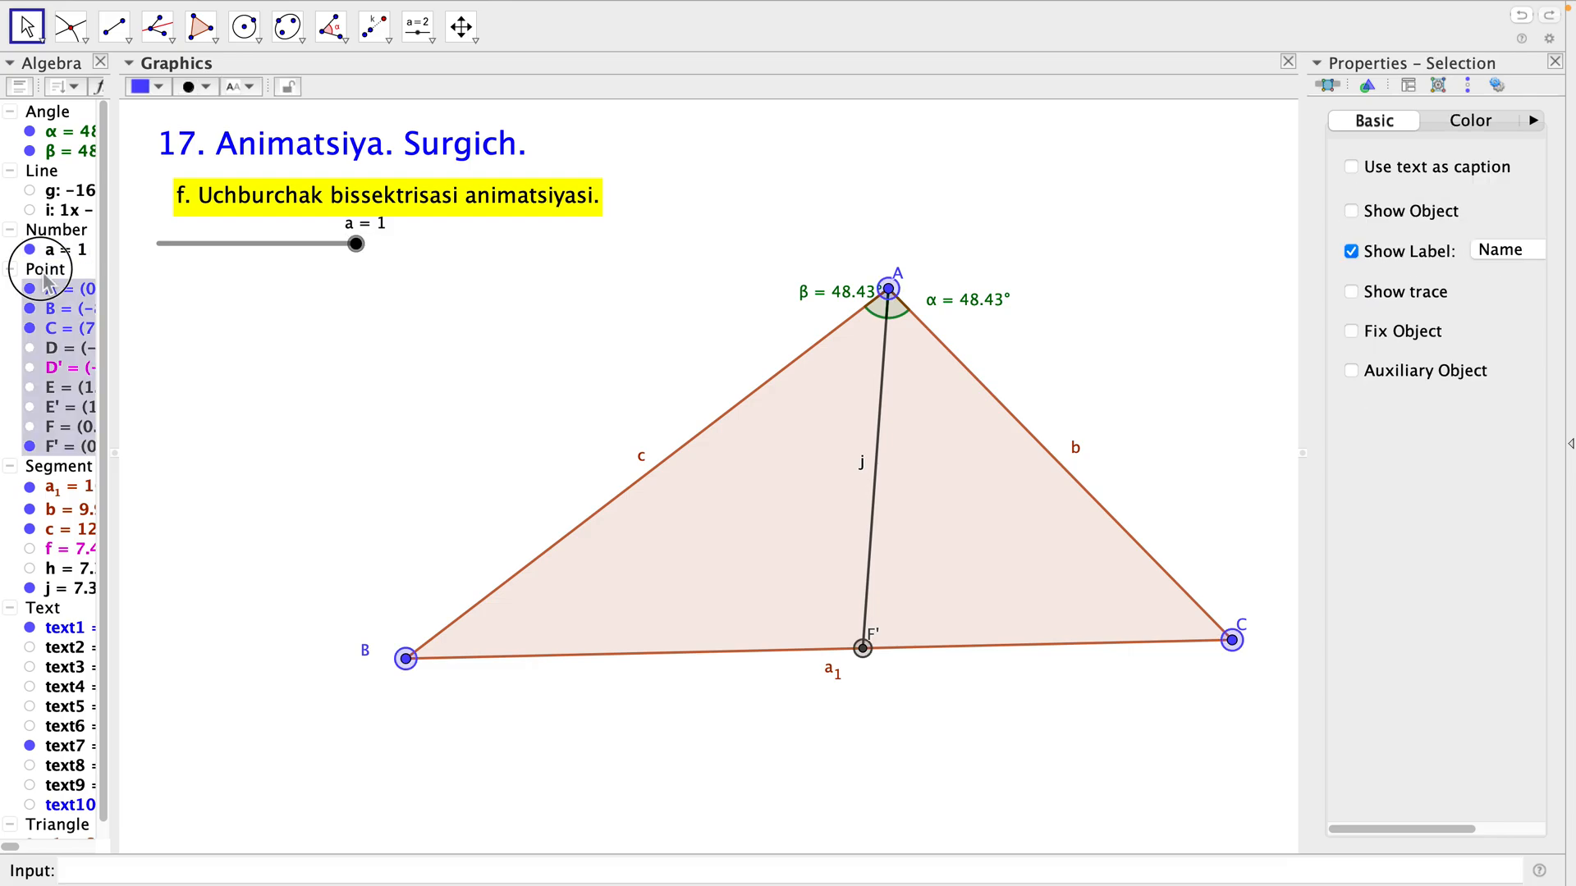
key(Delete)
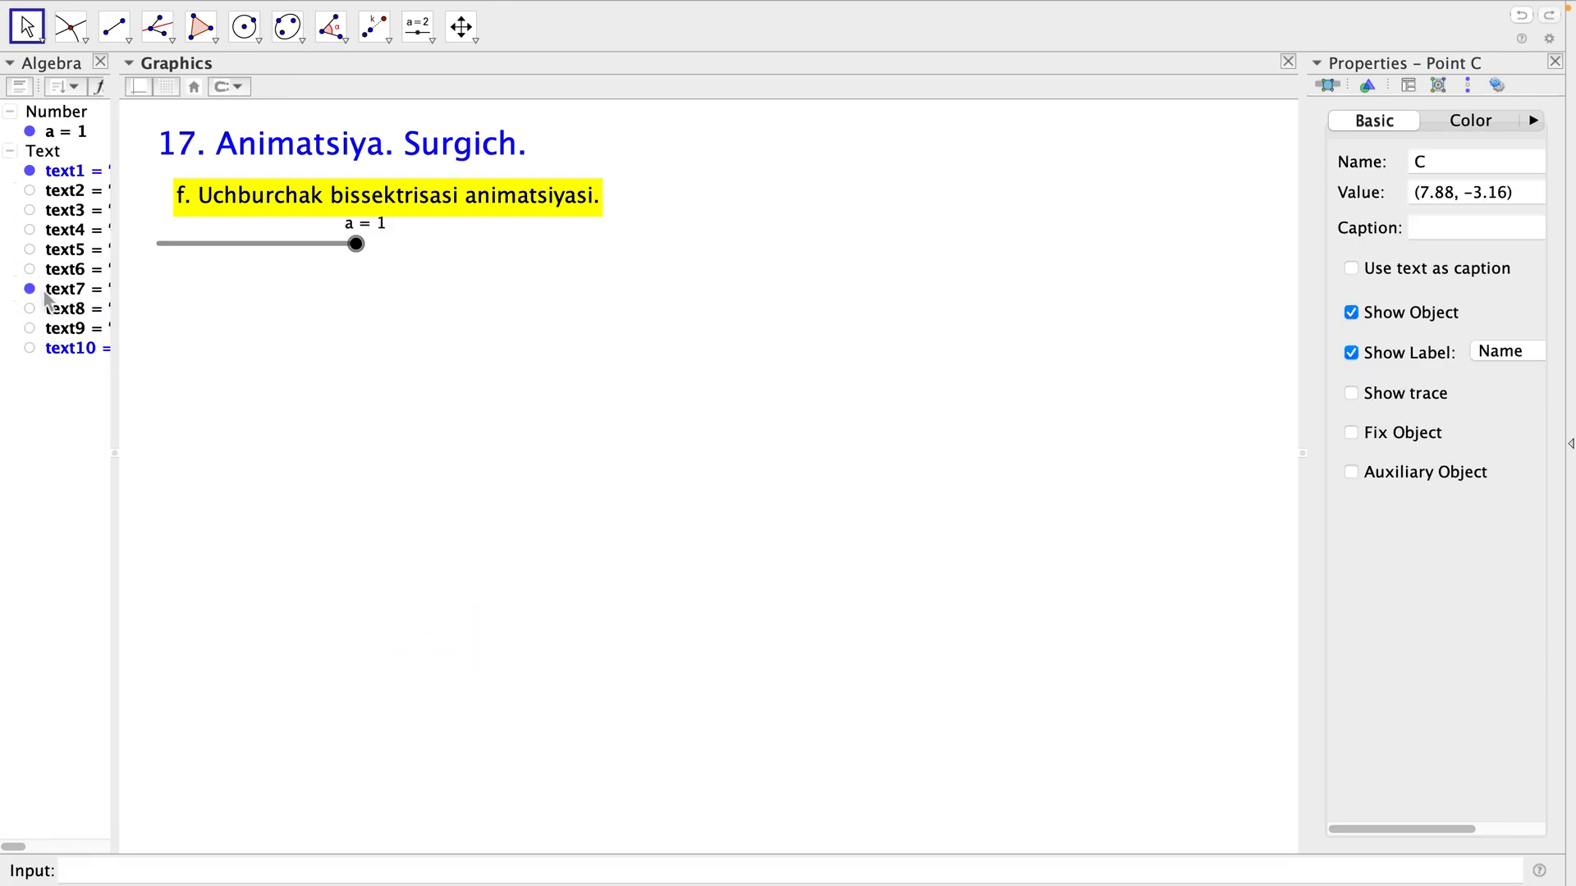
click(31, 290)
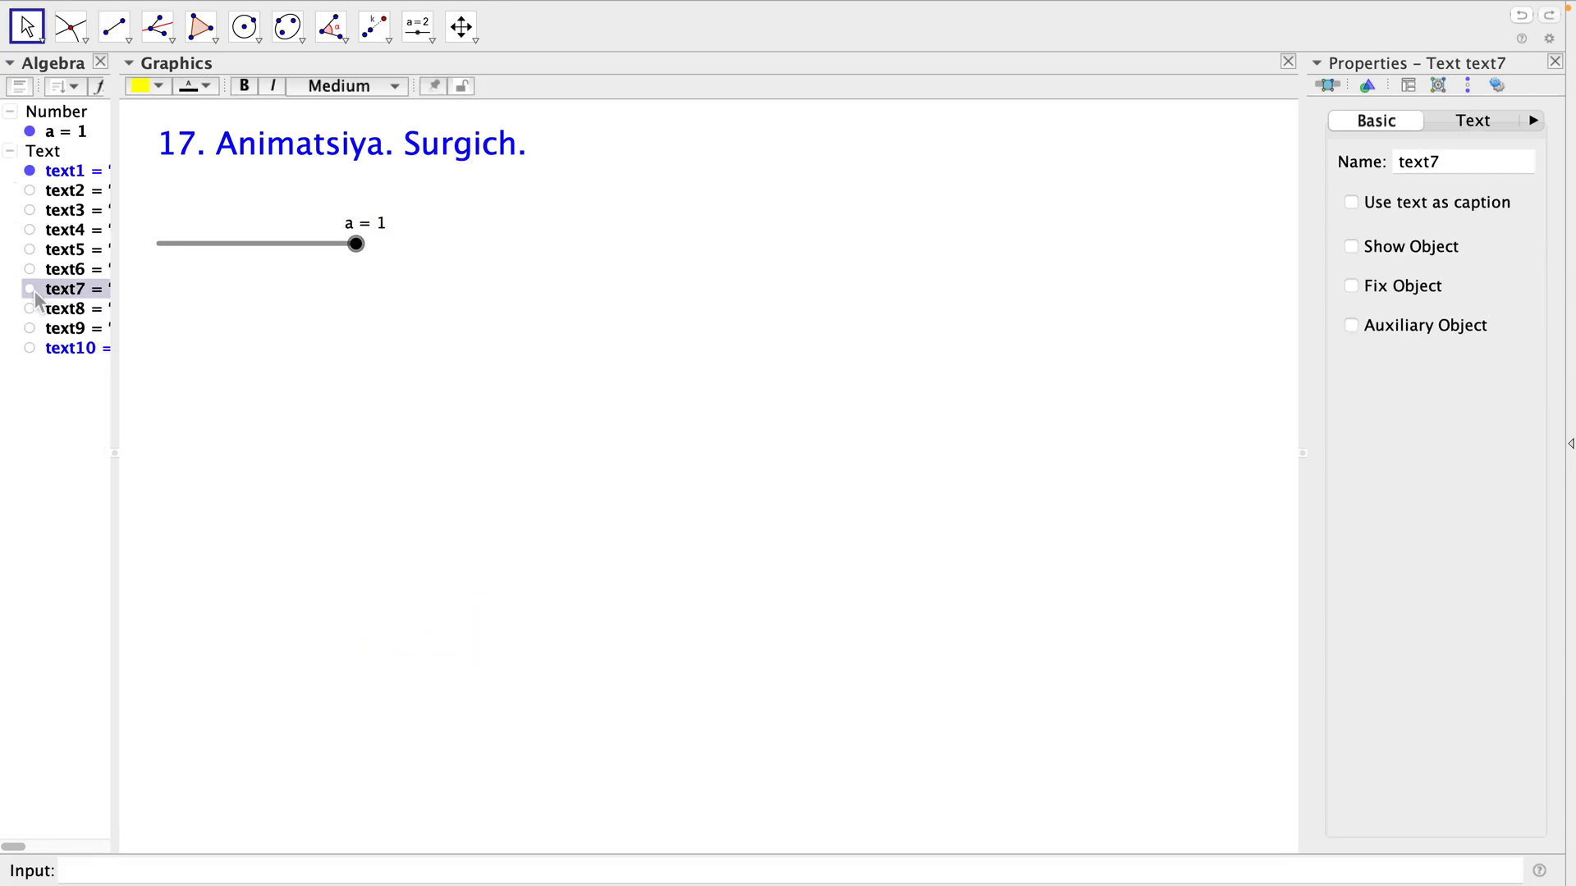
click(29, 131)
Show the closing text "E'tiboringiz uchun rahmat." and close the object properties.
click(30, 349)
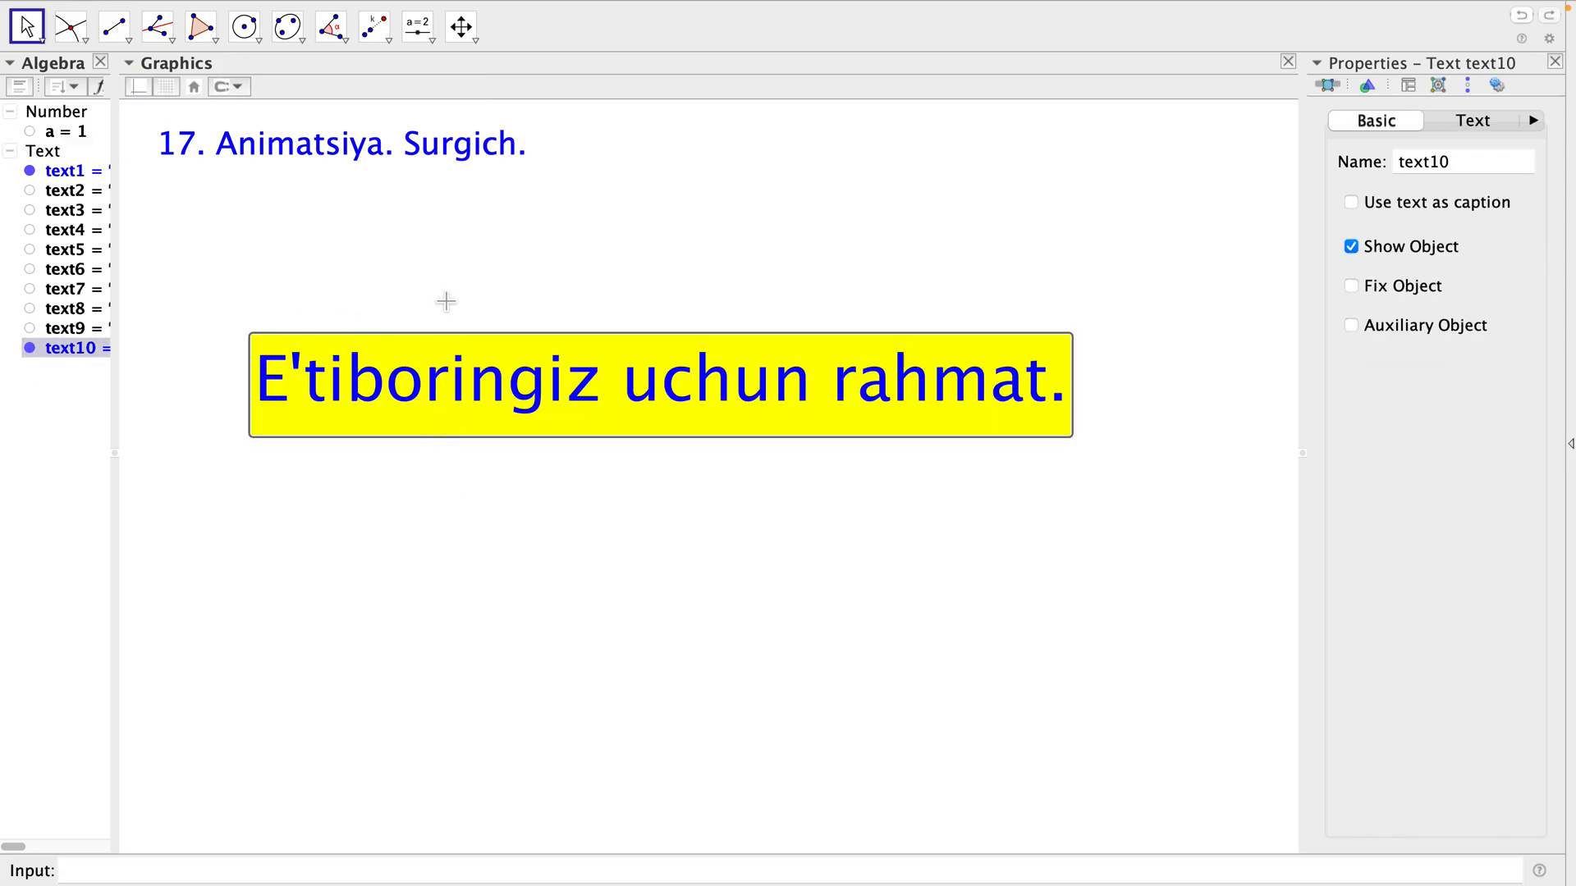
click(1555, 62)
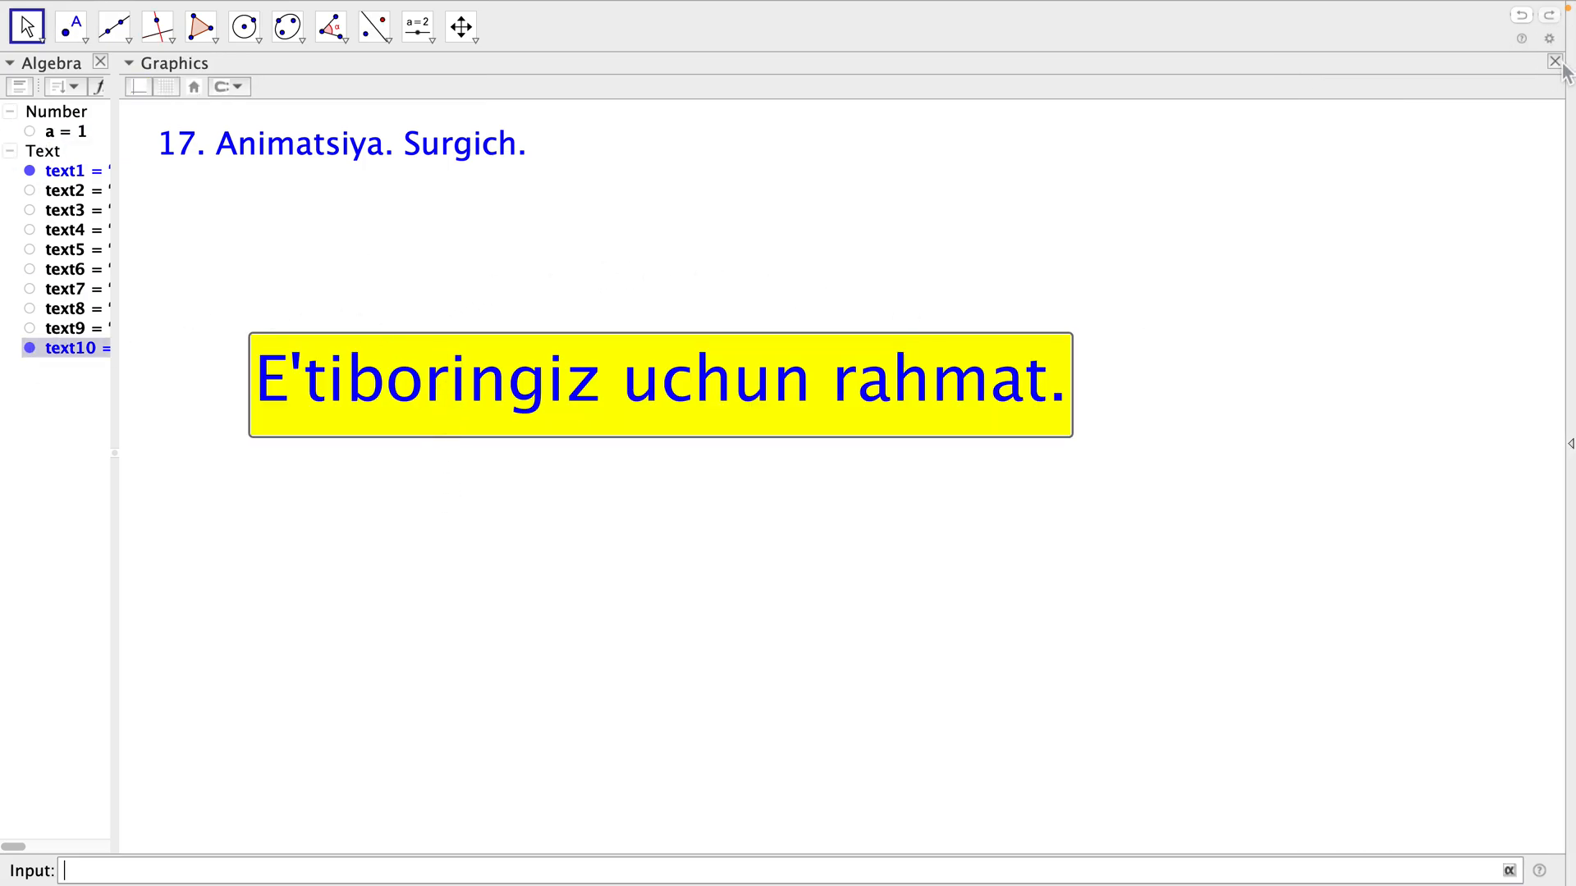